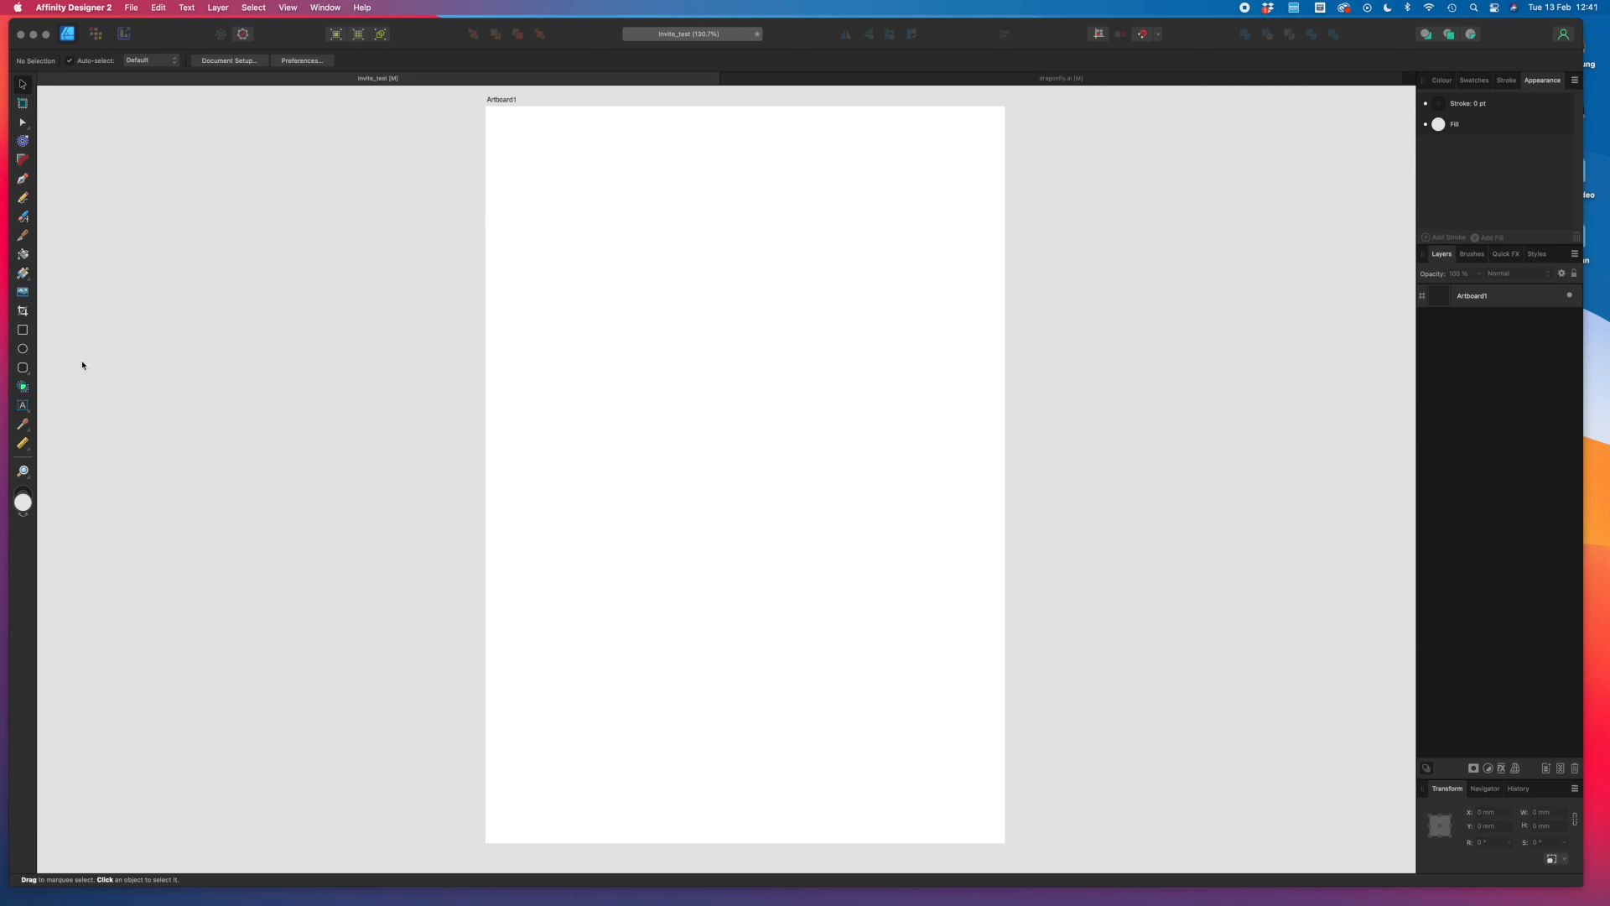
# Copy the selected wedding invitation wording from the Word document and return to the blank artboard in Affinity Designer.
pyautogui.hotkey('ctrl', 'Up')
pyautogui.click(1216, 266)
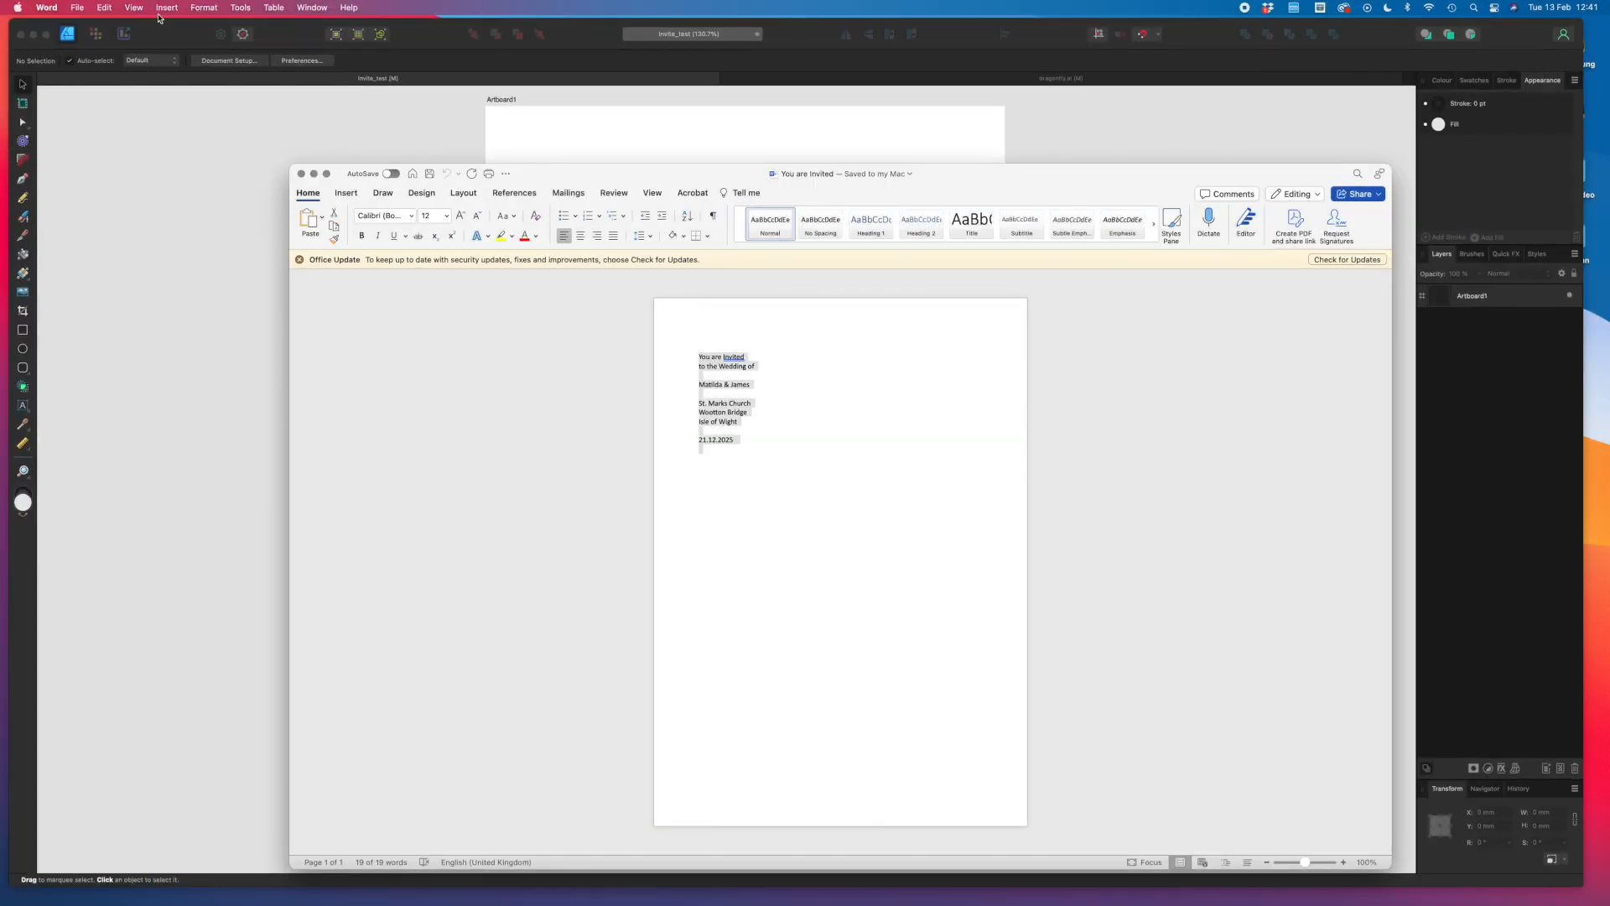
pyautogui.click(99, 7)
pyautogui.click(145, 74)
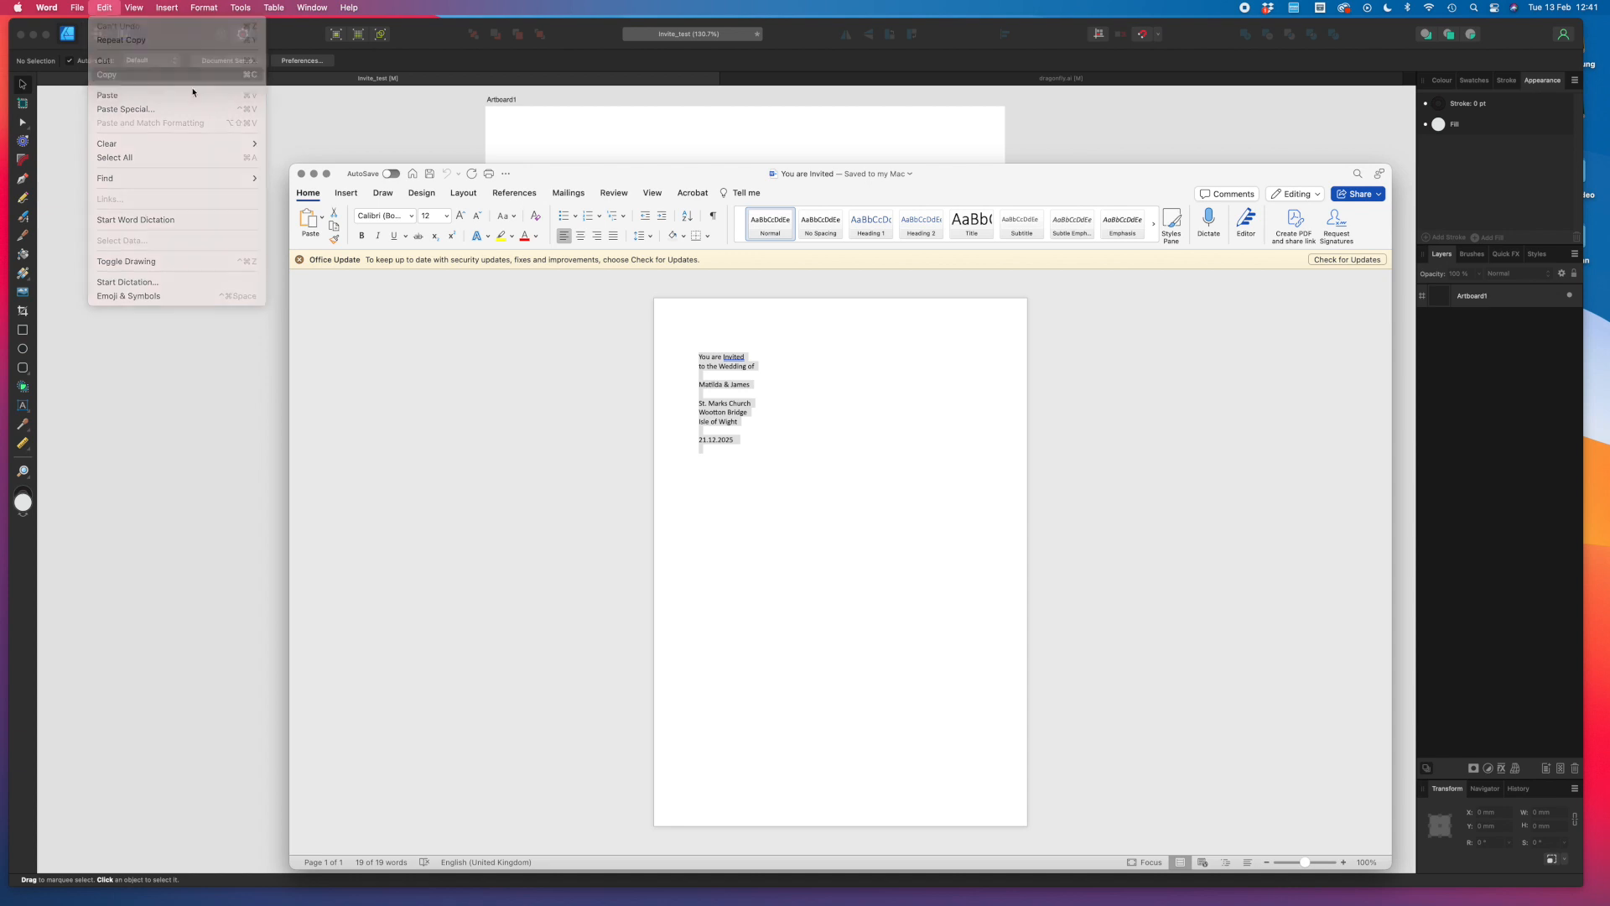
pyautogui.click(204, 144)
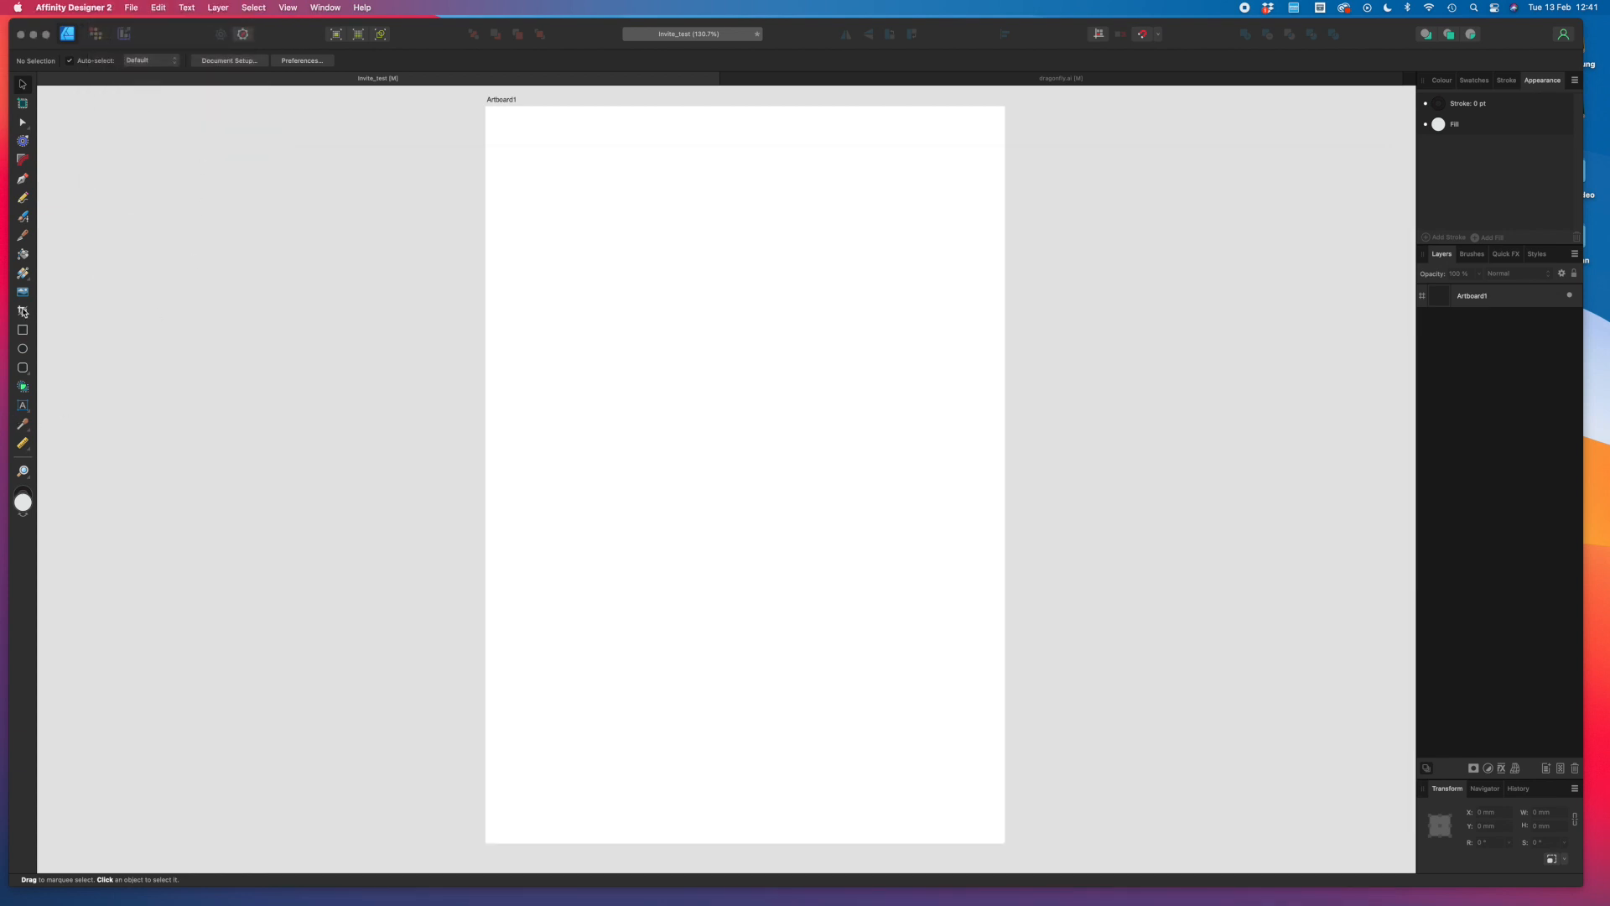
# Check that the artistic text fill is black (000000), and paste the copied wording as artistic text in the artboard's upper area.
pyautogui.click(22, 406)
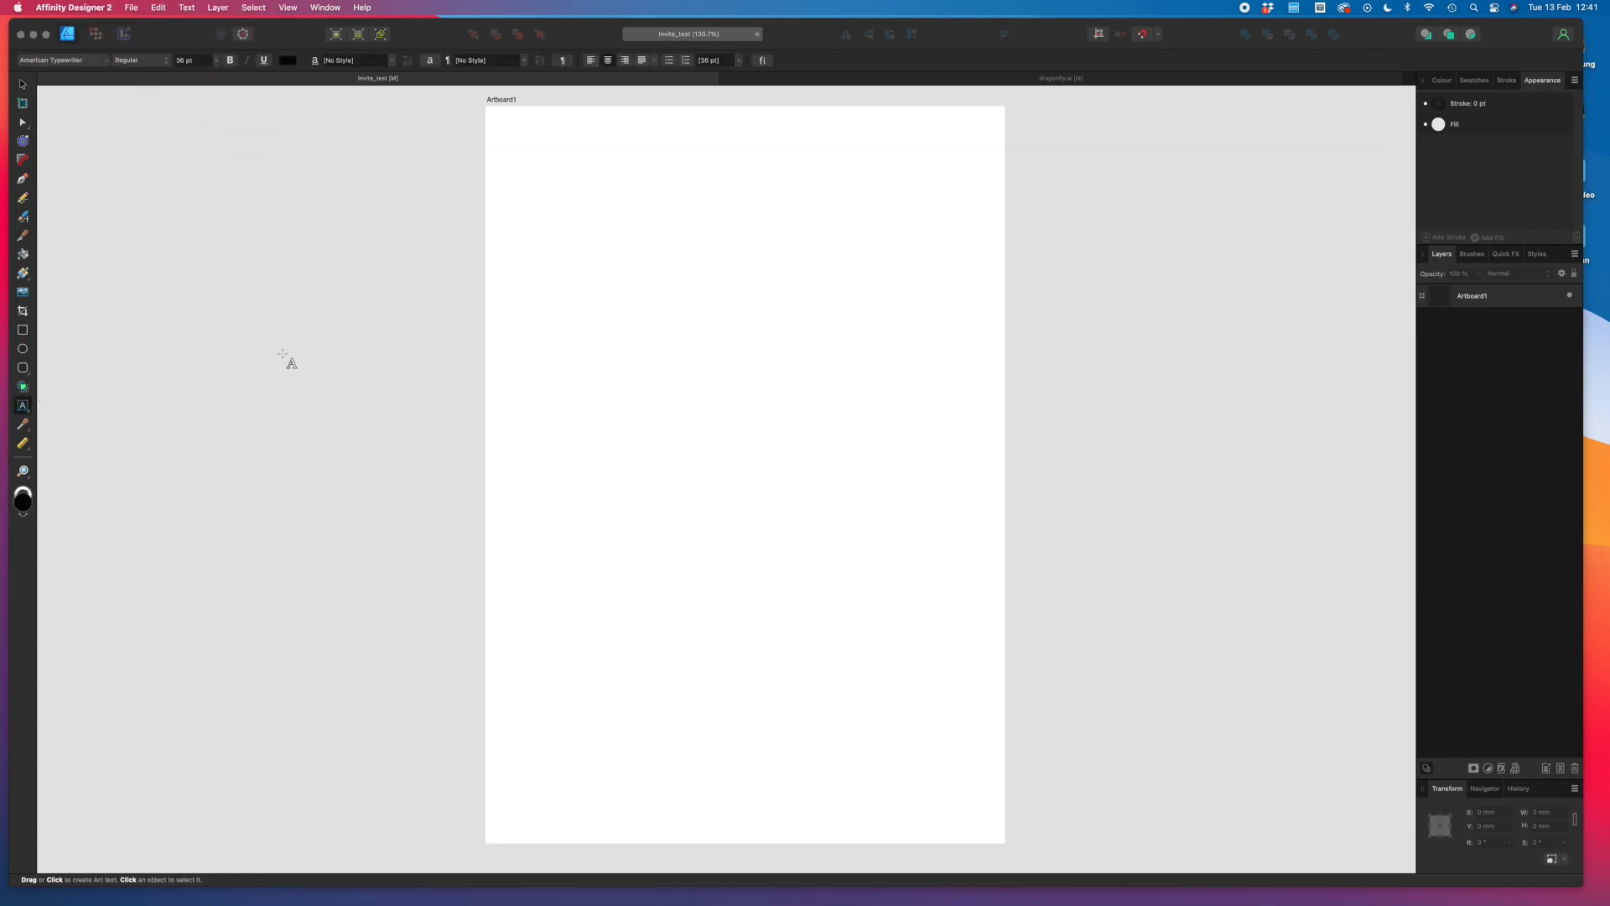
pyautogui.doubleClick(27, 508)
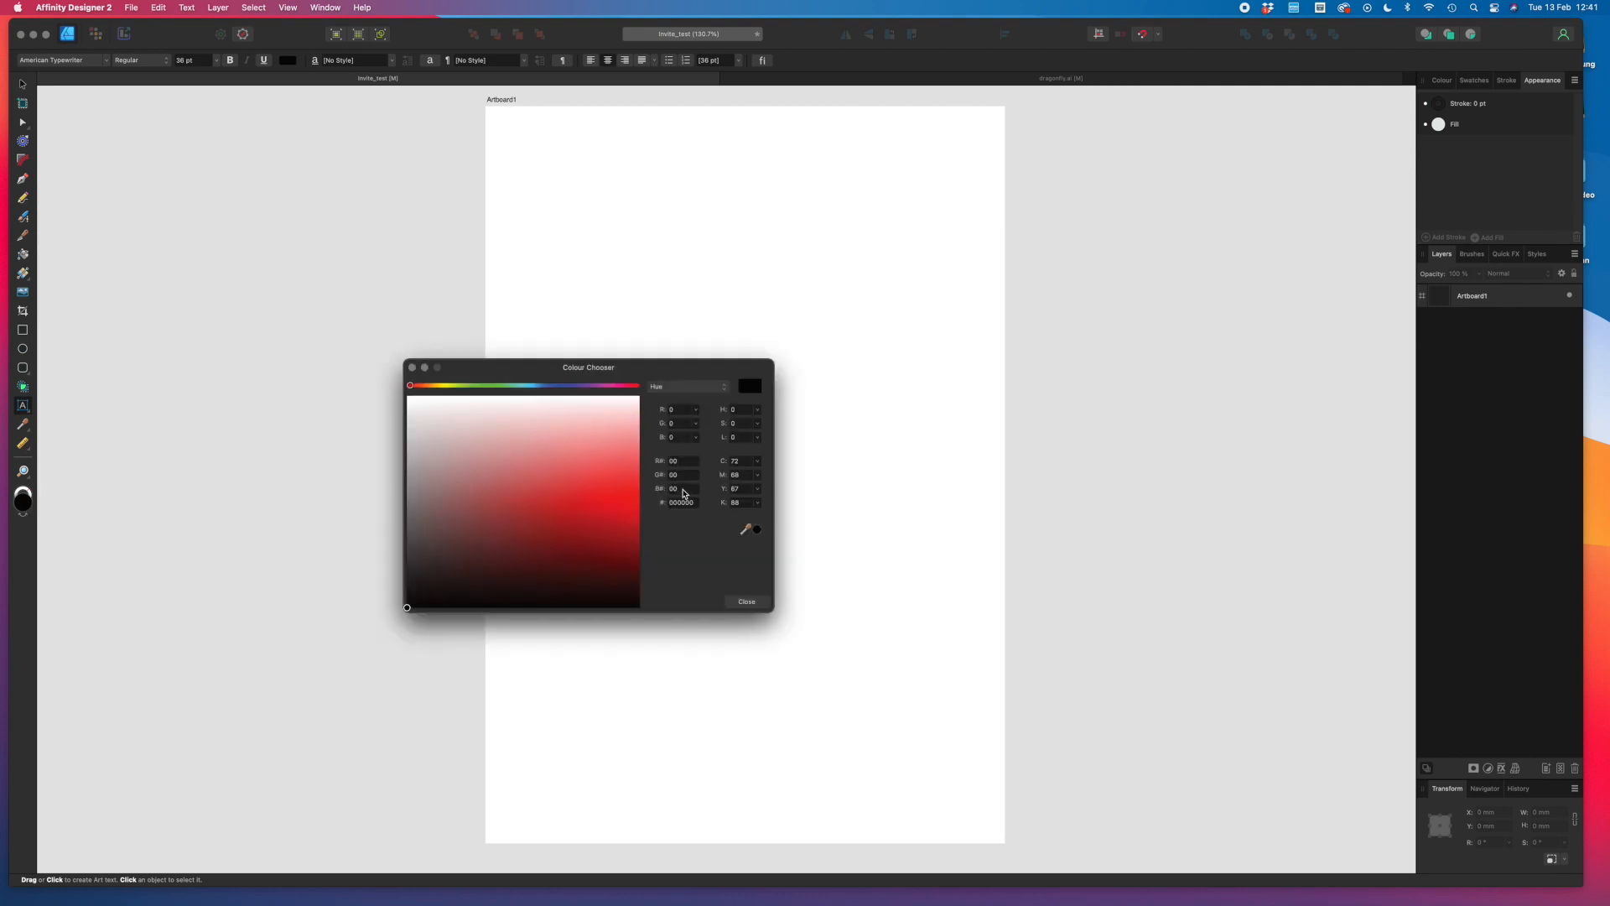
pyautogui.click(748, 603)
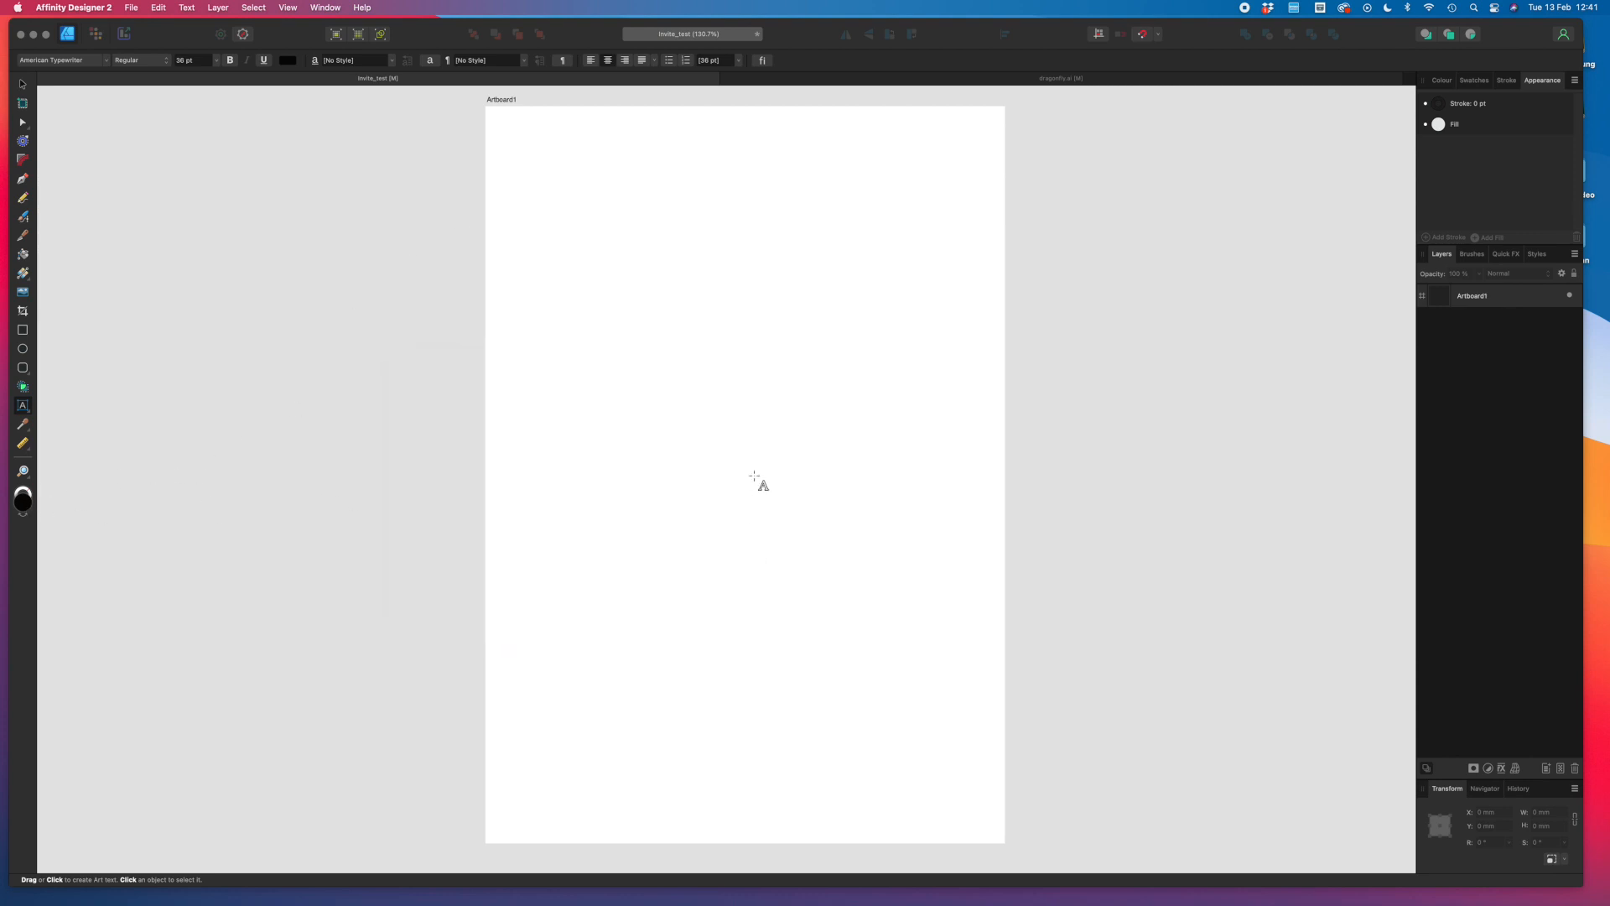
pyautogui.click(591, 192)
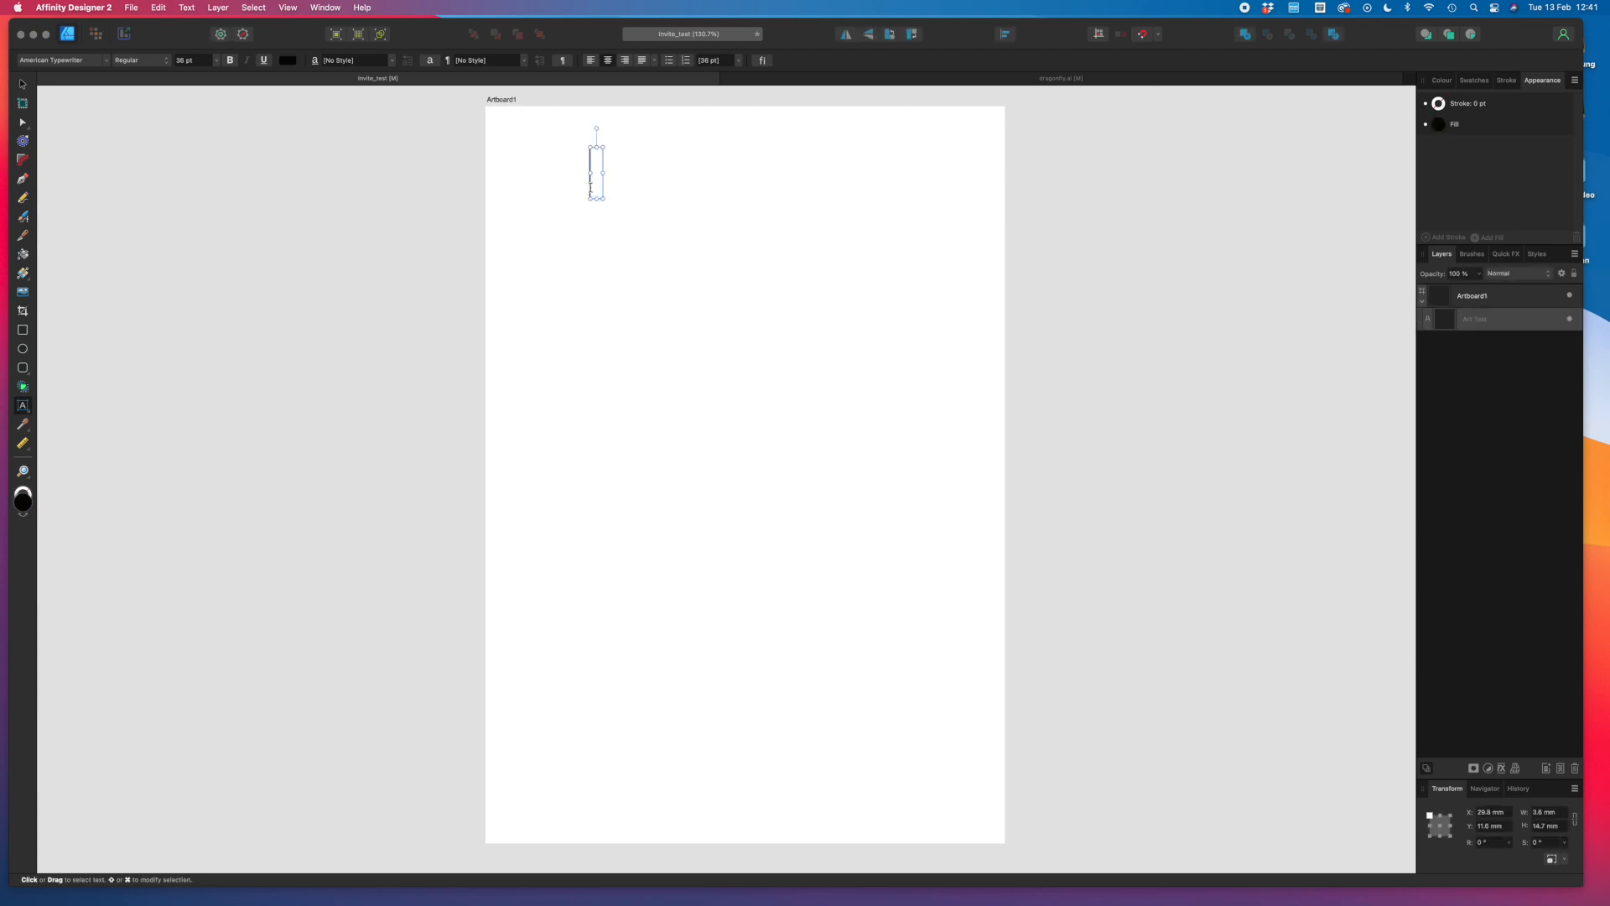
pyautogui.click(158, 8)
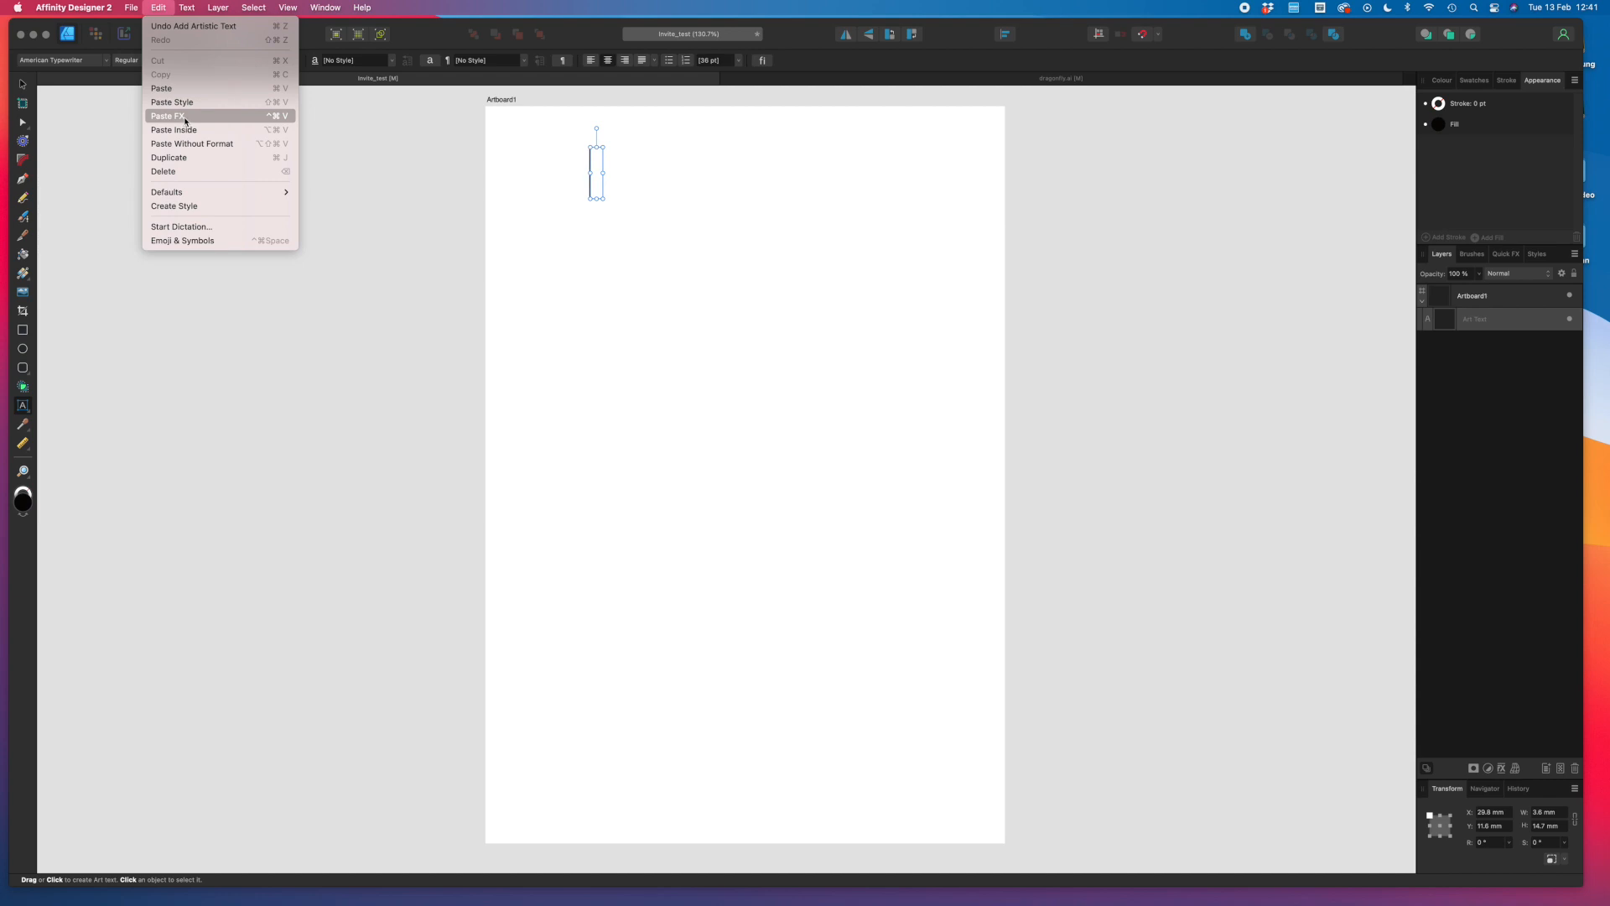
pyautogui.click(184, 88)
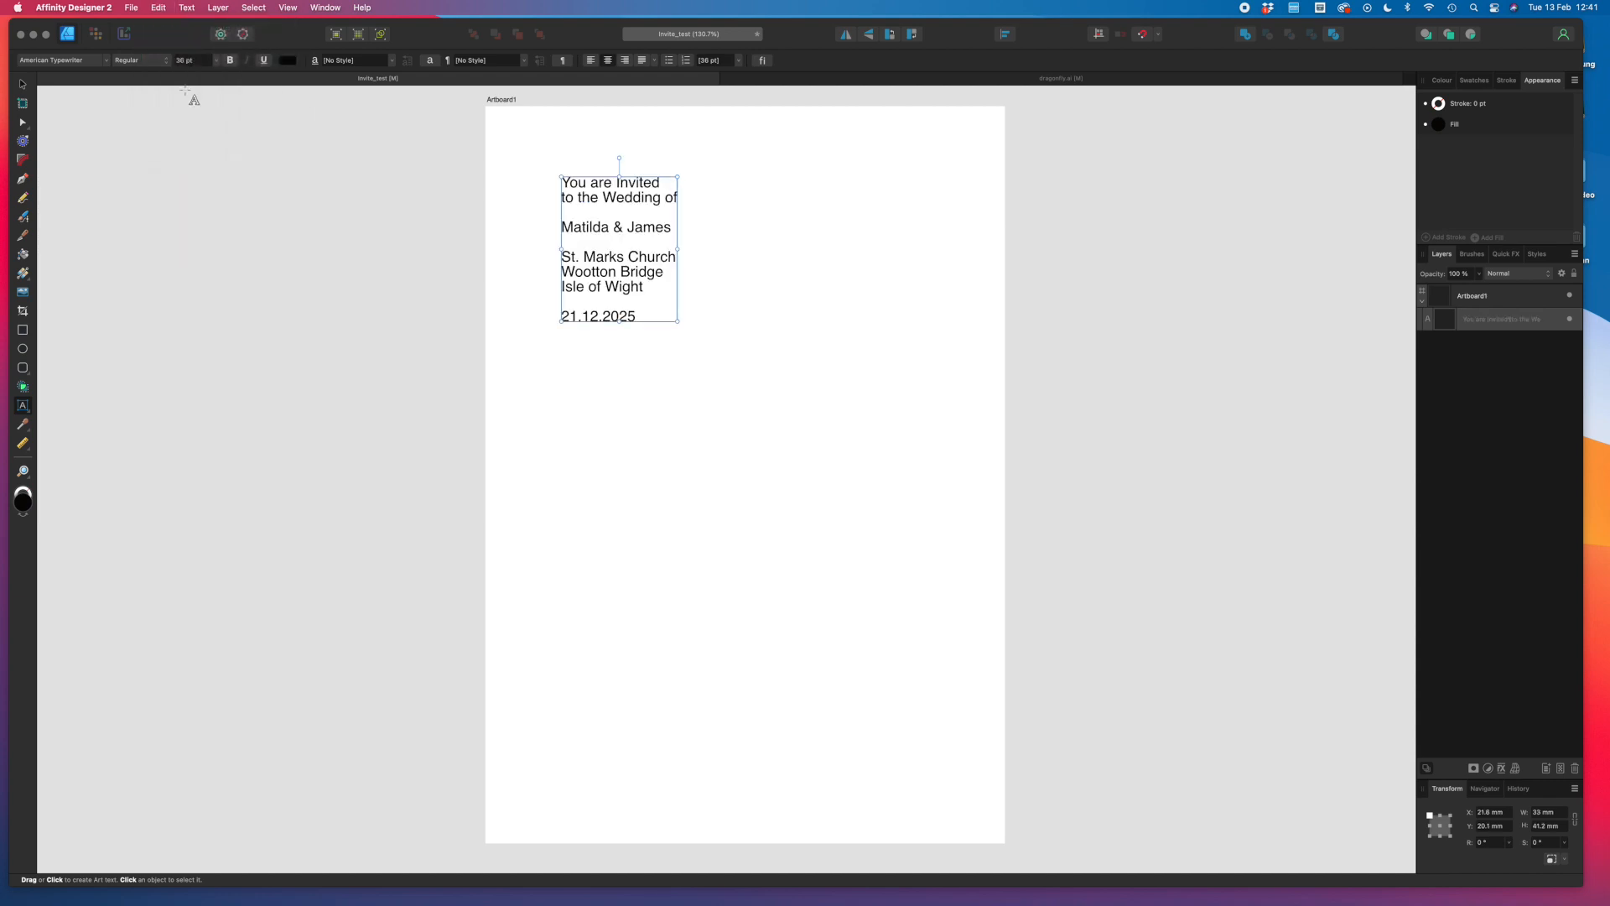
# Move the pasted text block to about X 55 mm, Y 30 mm and centre-align its lines.
pyautogui.click(23, 84)
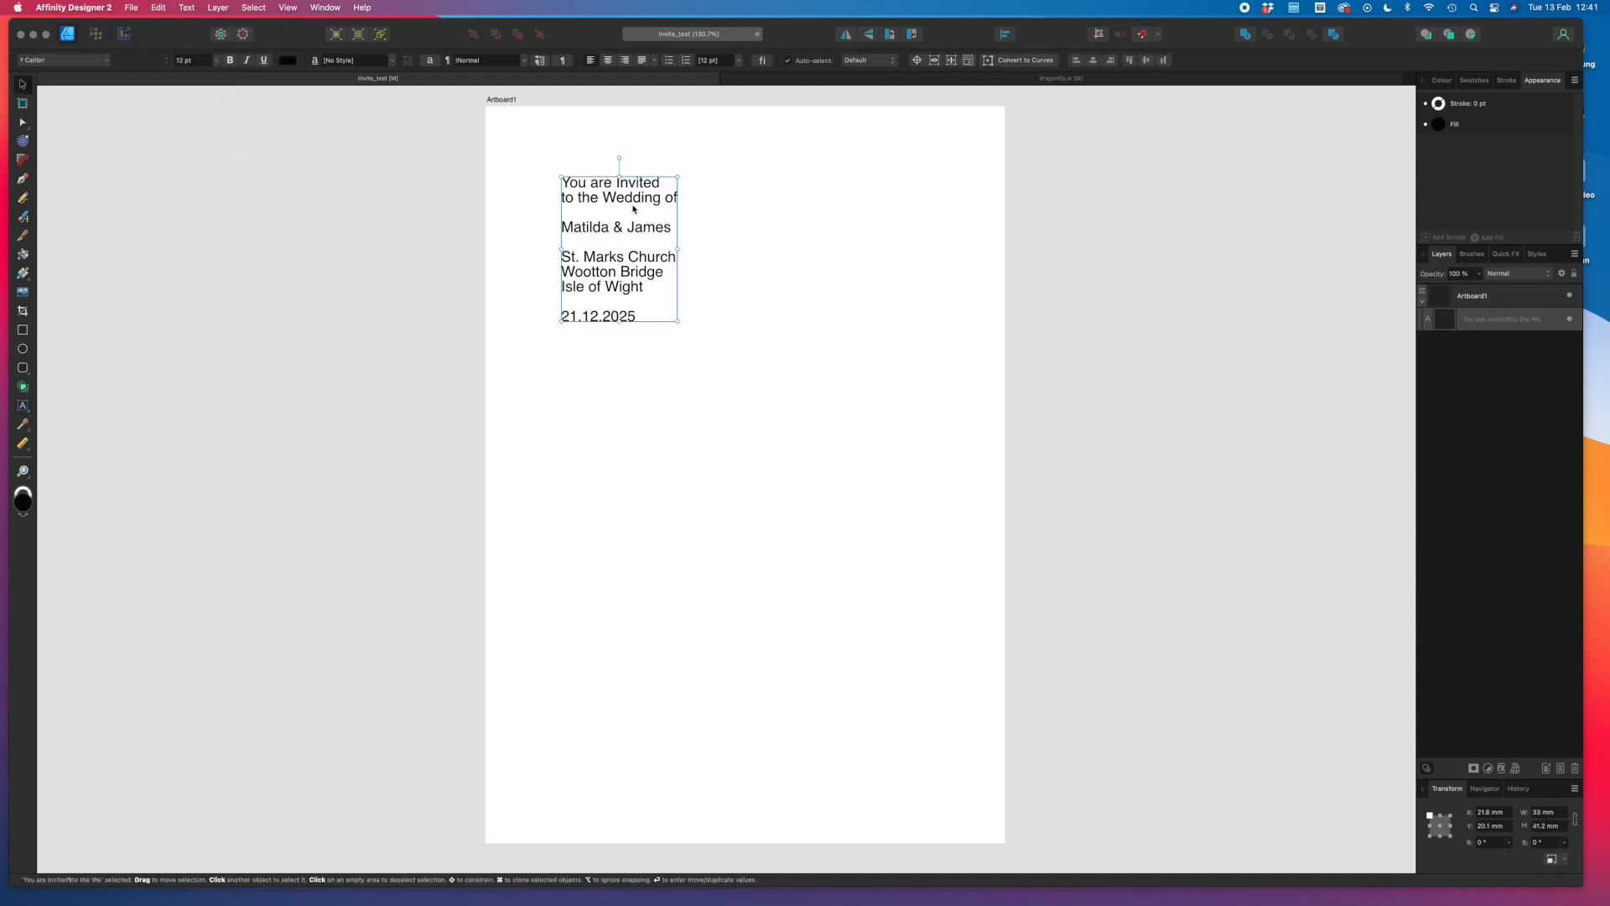
pyautogui.moveTo(630, 200); pyautogui.dragTo(751, 235)
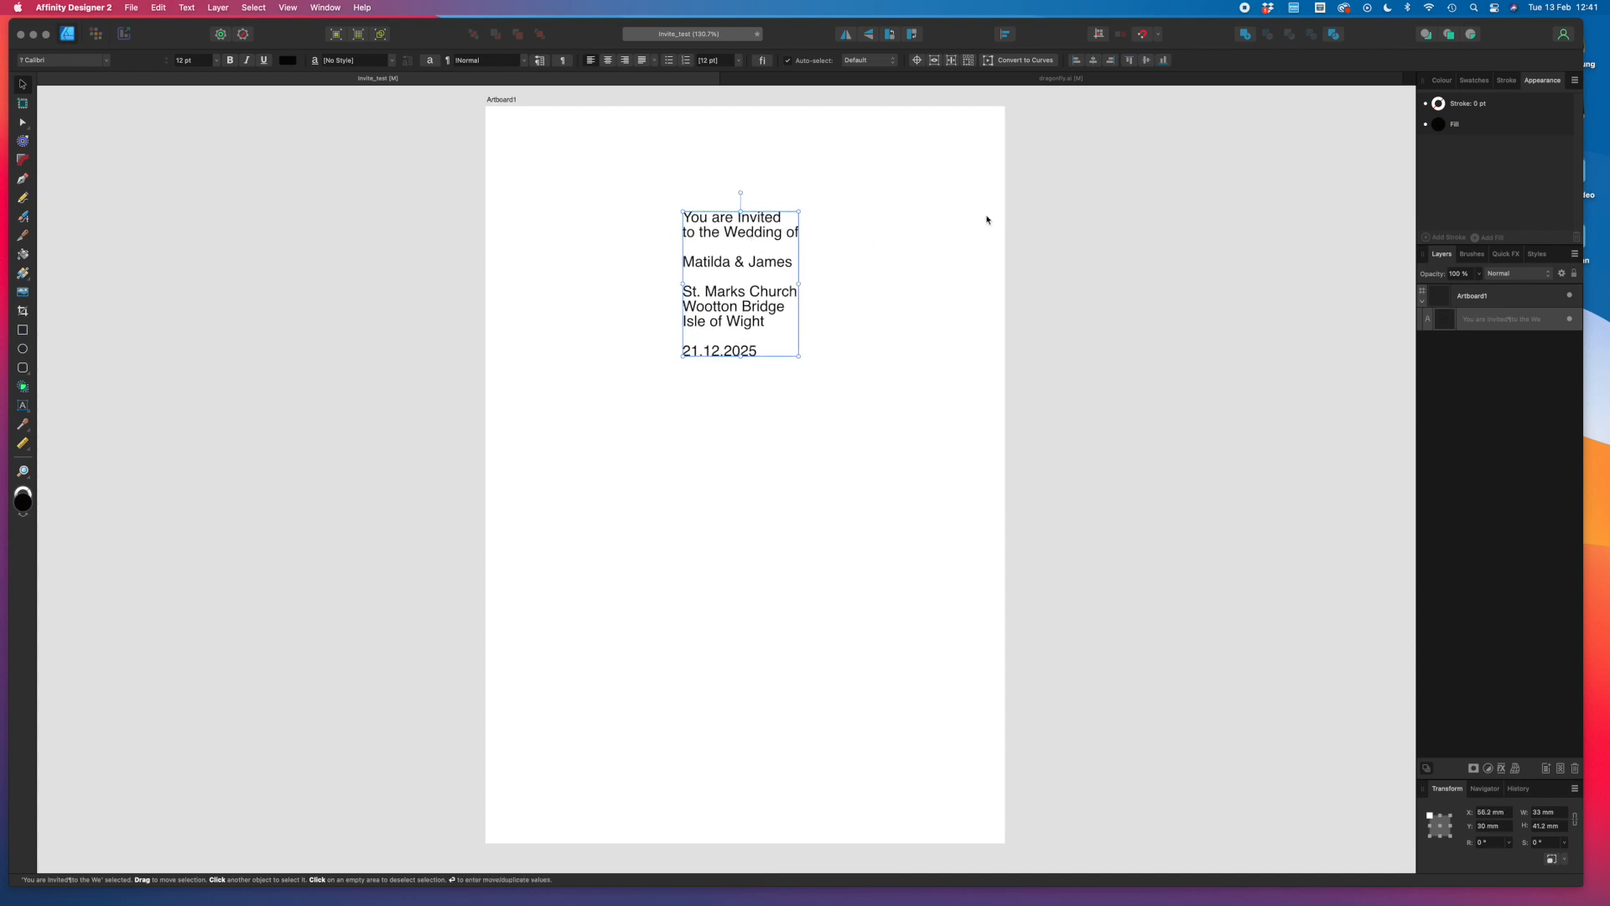
pyautogui.click(609, 62)
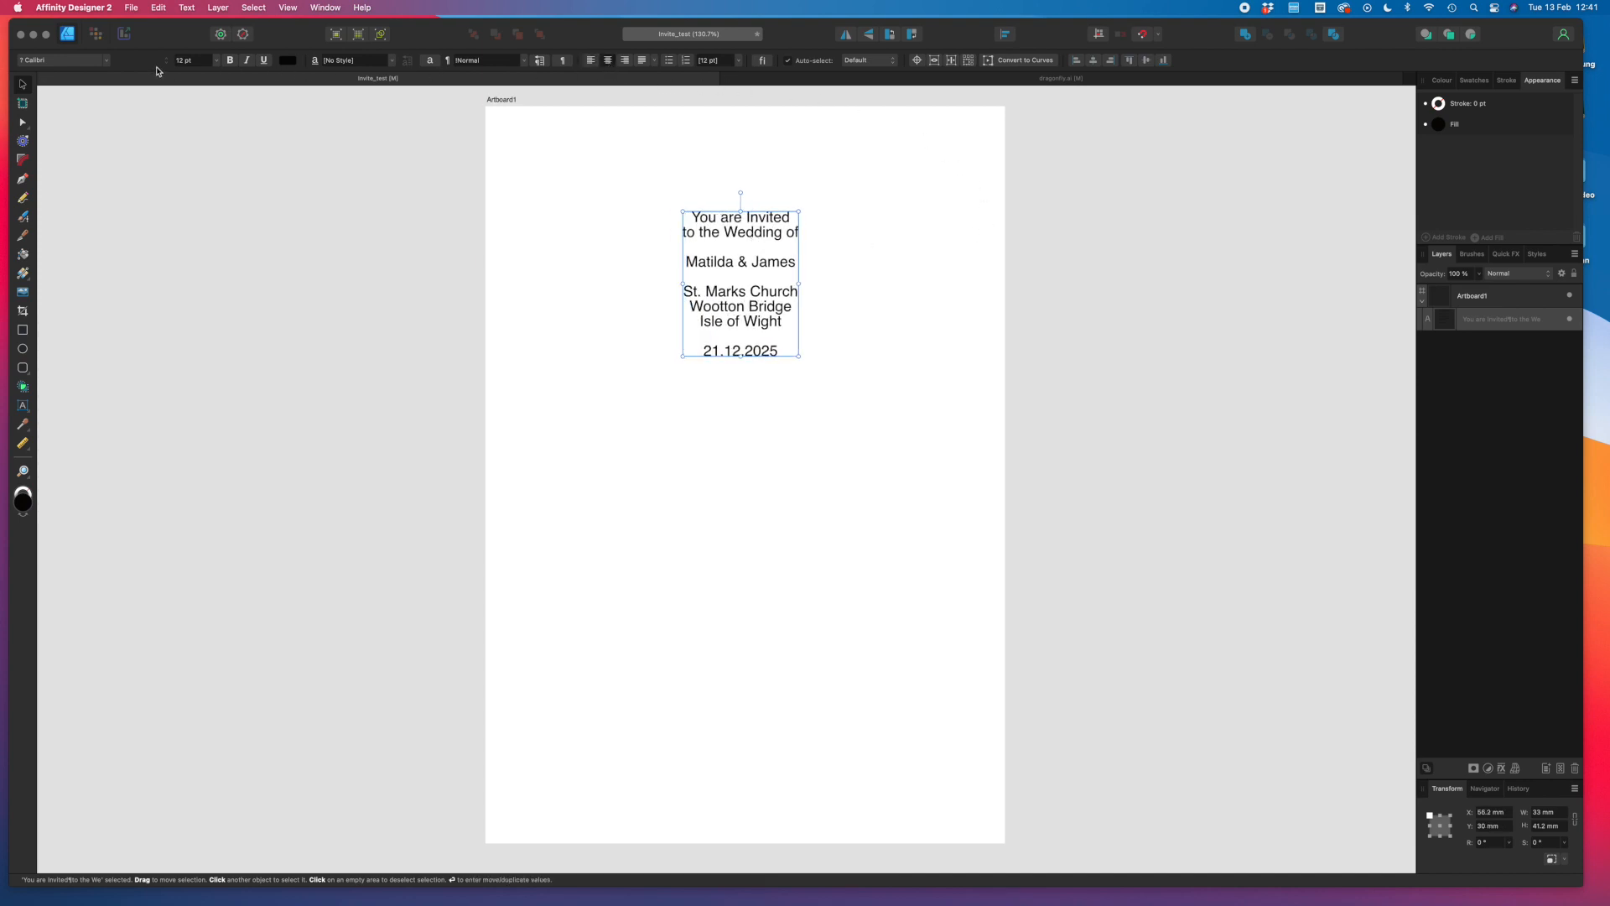
# Set the whole text block in American Typewriter at 14 pt.
pyautogui.click(107, 62)
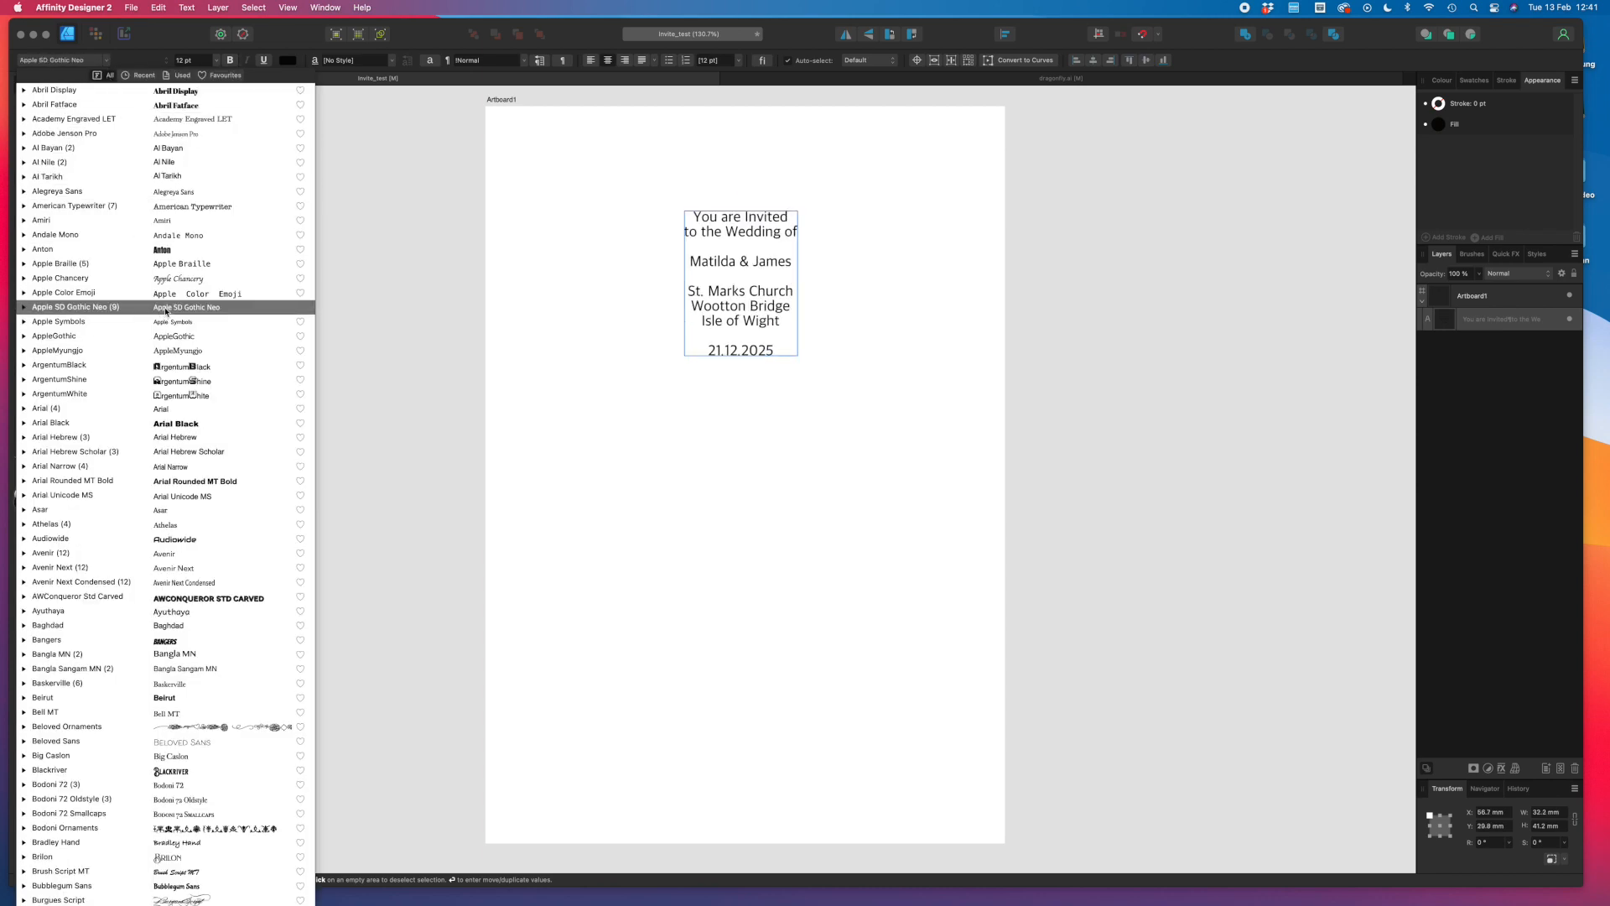
pyautogui.click(185, 208)
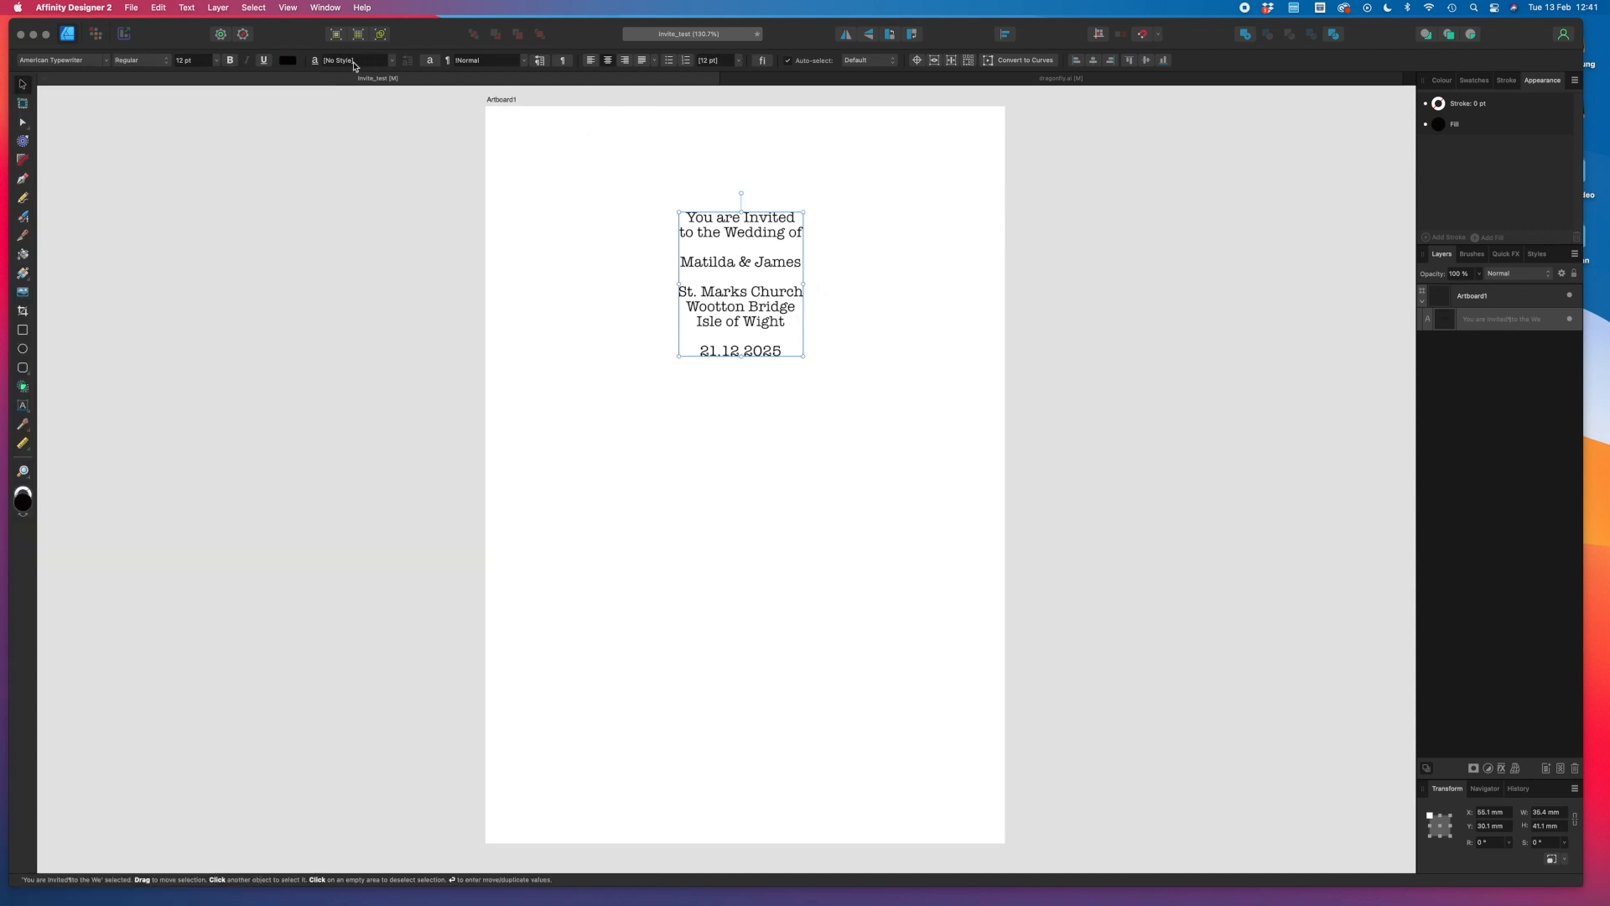
pyautogui.click(214, 61)
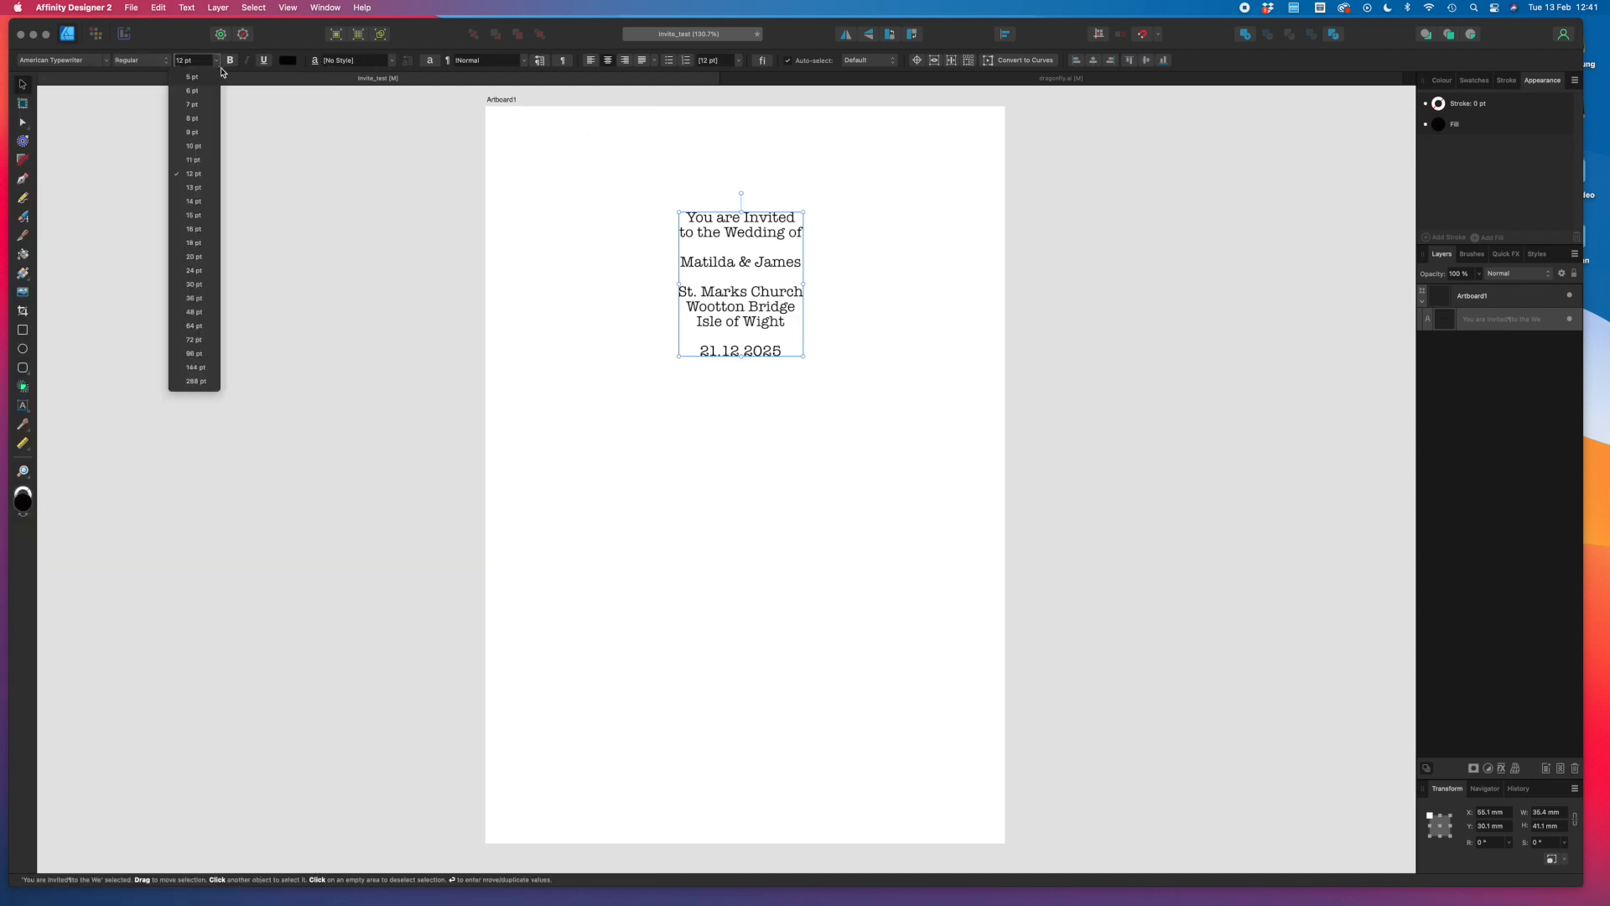
pyautogui.click(193, 201)
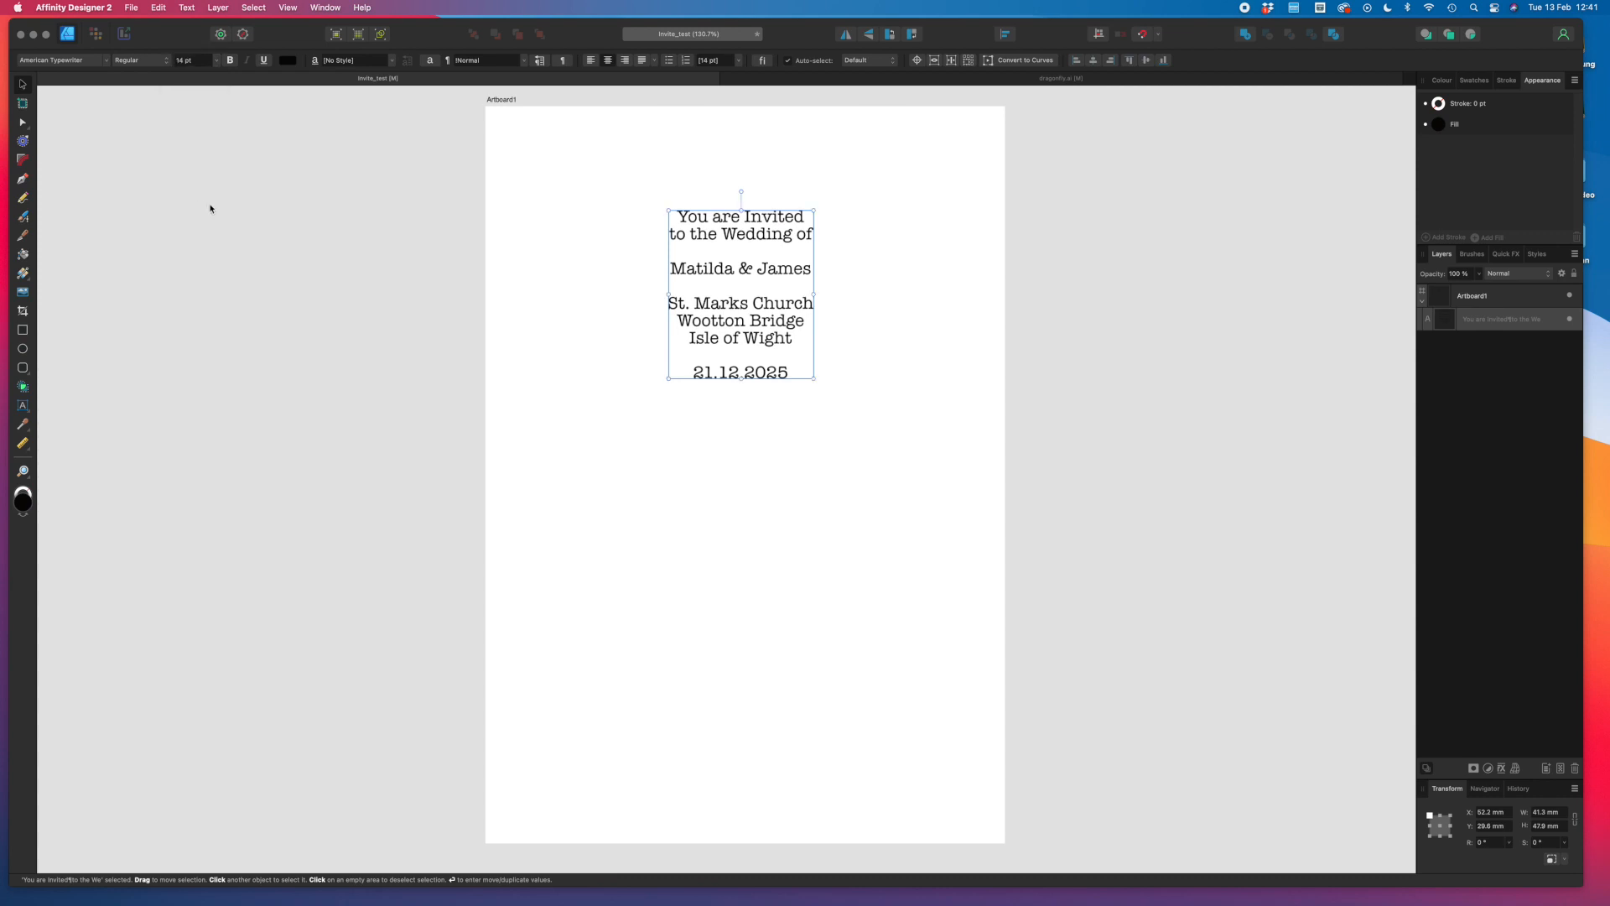
# Enlarge the line with the couple's names to 20 pt and reselect the text block as an object.
pyautogui.tripleClick(709, 272)
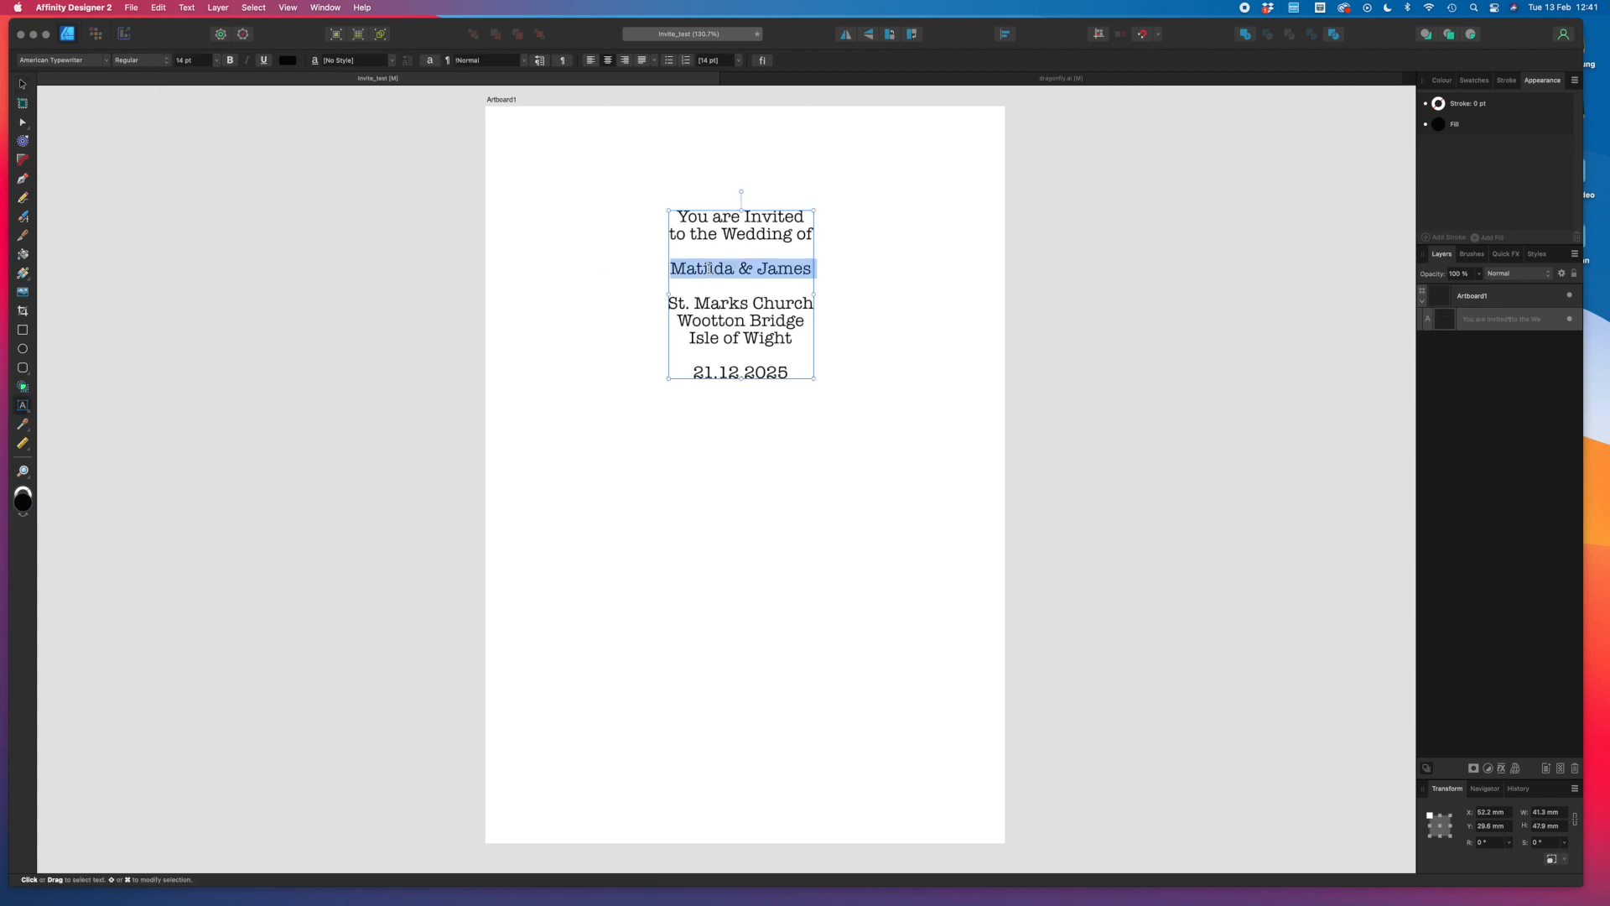
pyautogui.click(216, 61)
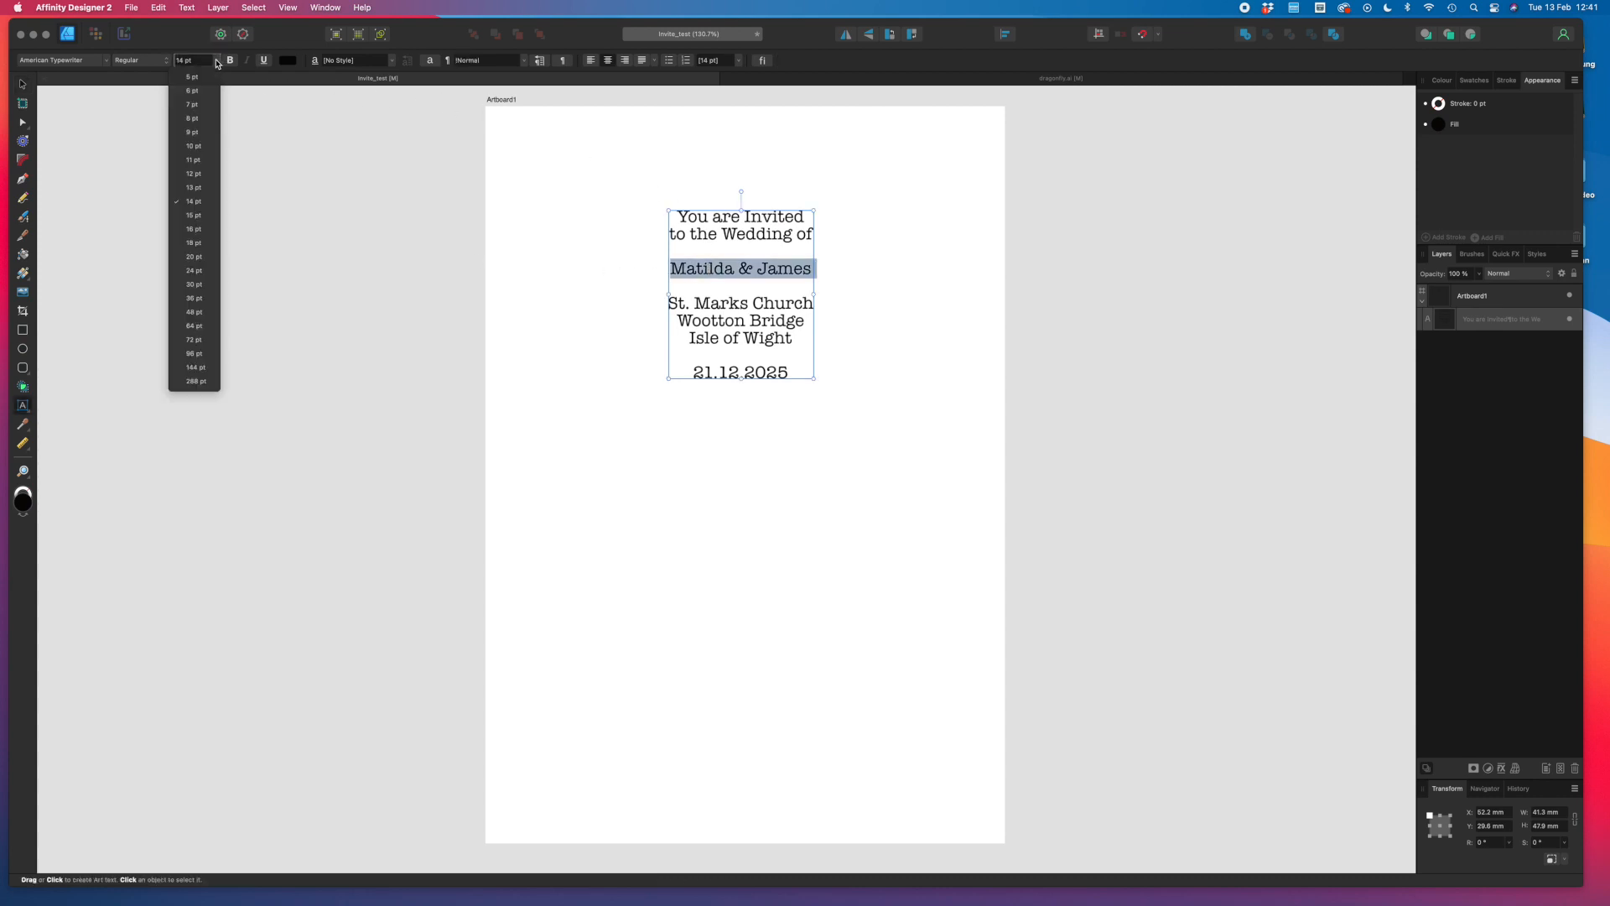
pyautogui.click(198, 260)
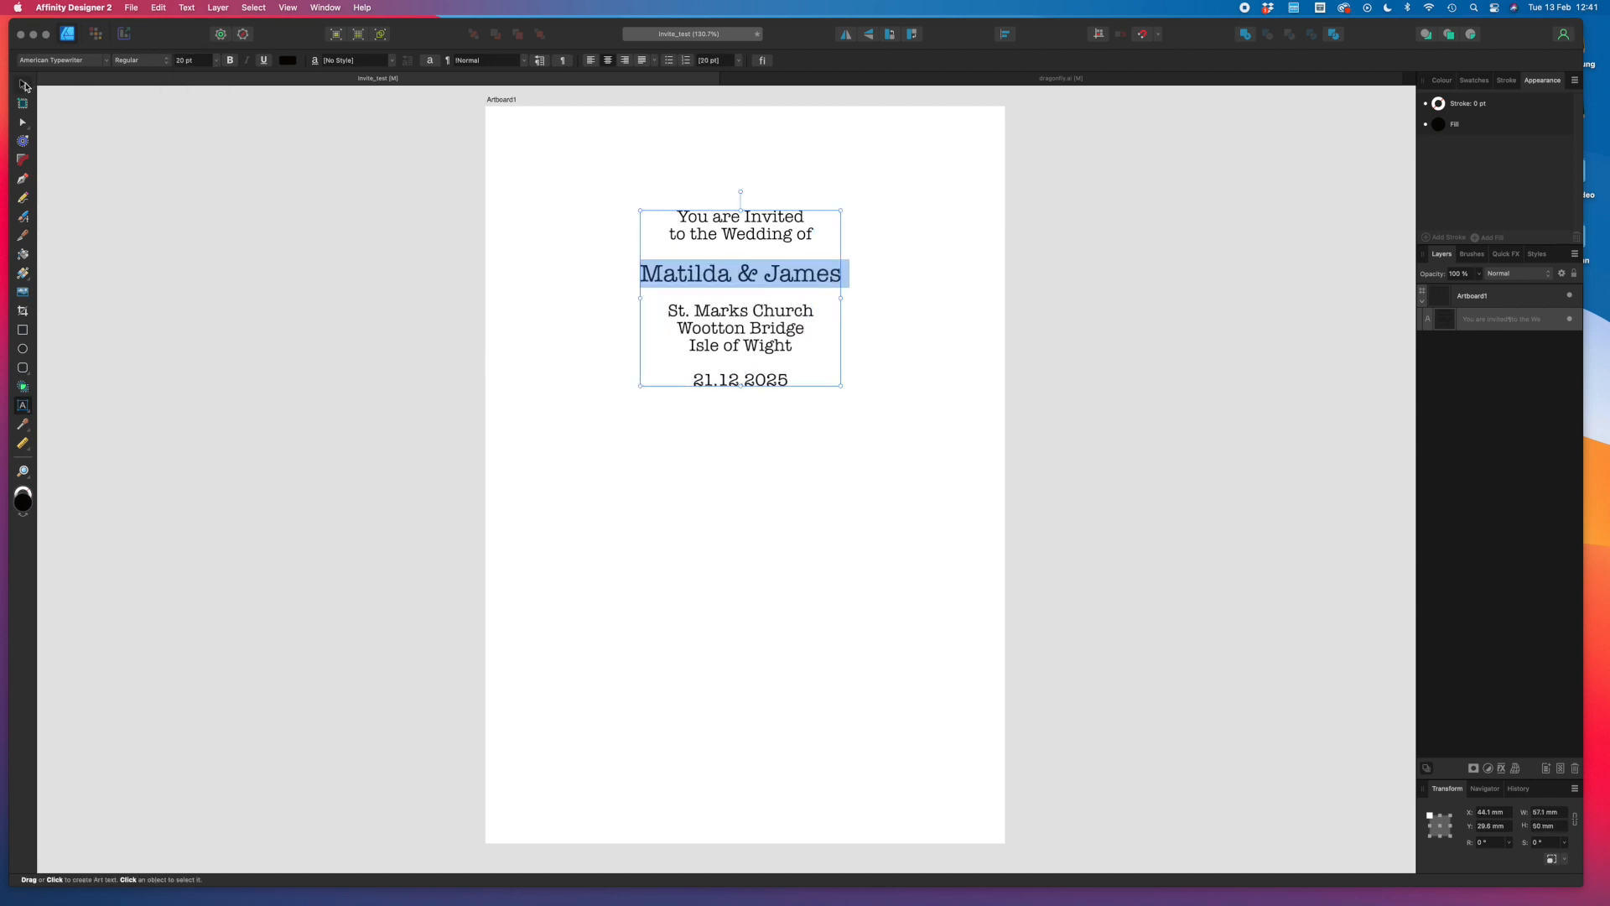
pyautogui.click(22, 83)
pyautogui.click(849, 418)
pyautogui.click(793, 349)
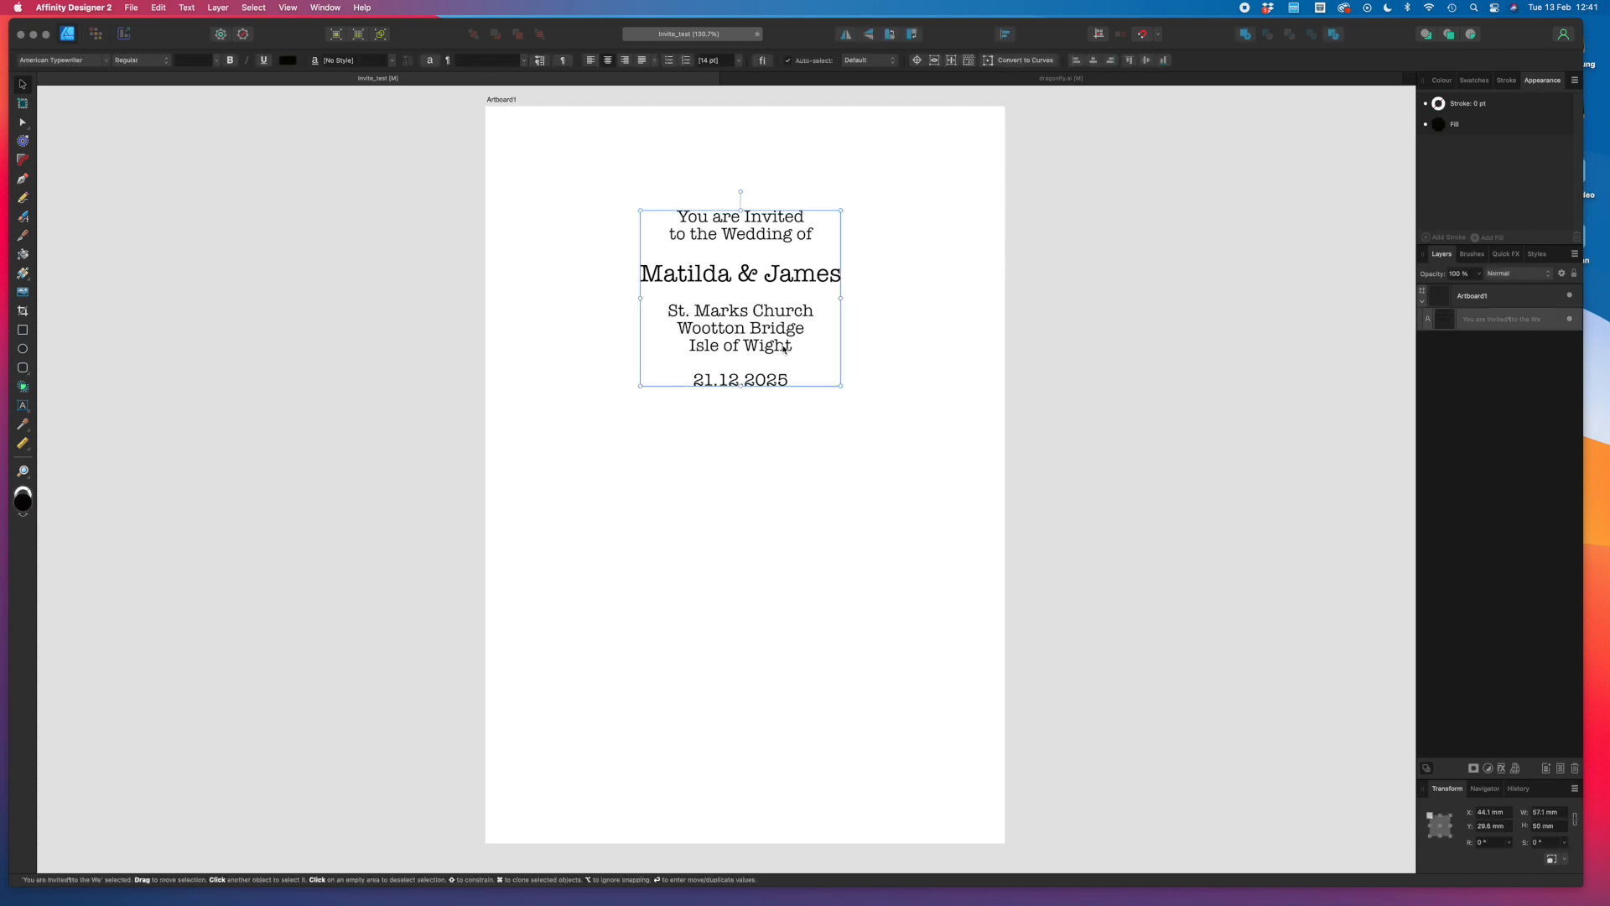
# Copy the dragonfly group from the dragonfly.ai document and return to the invite_test document.
pyautogui.click(1046, 81)
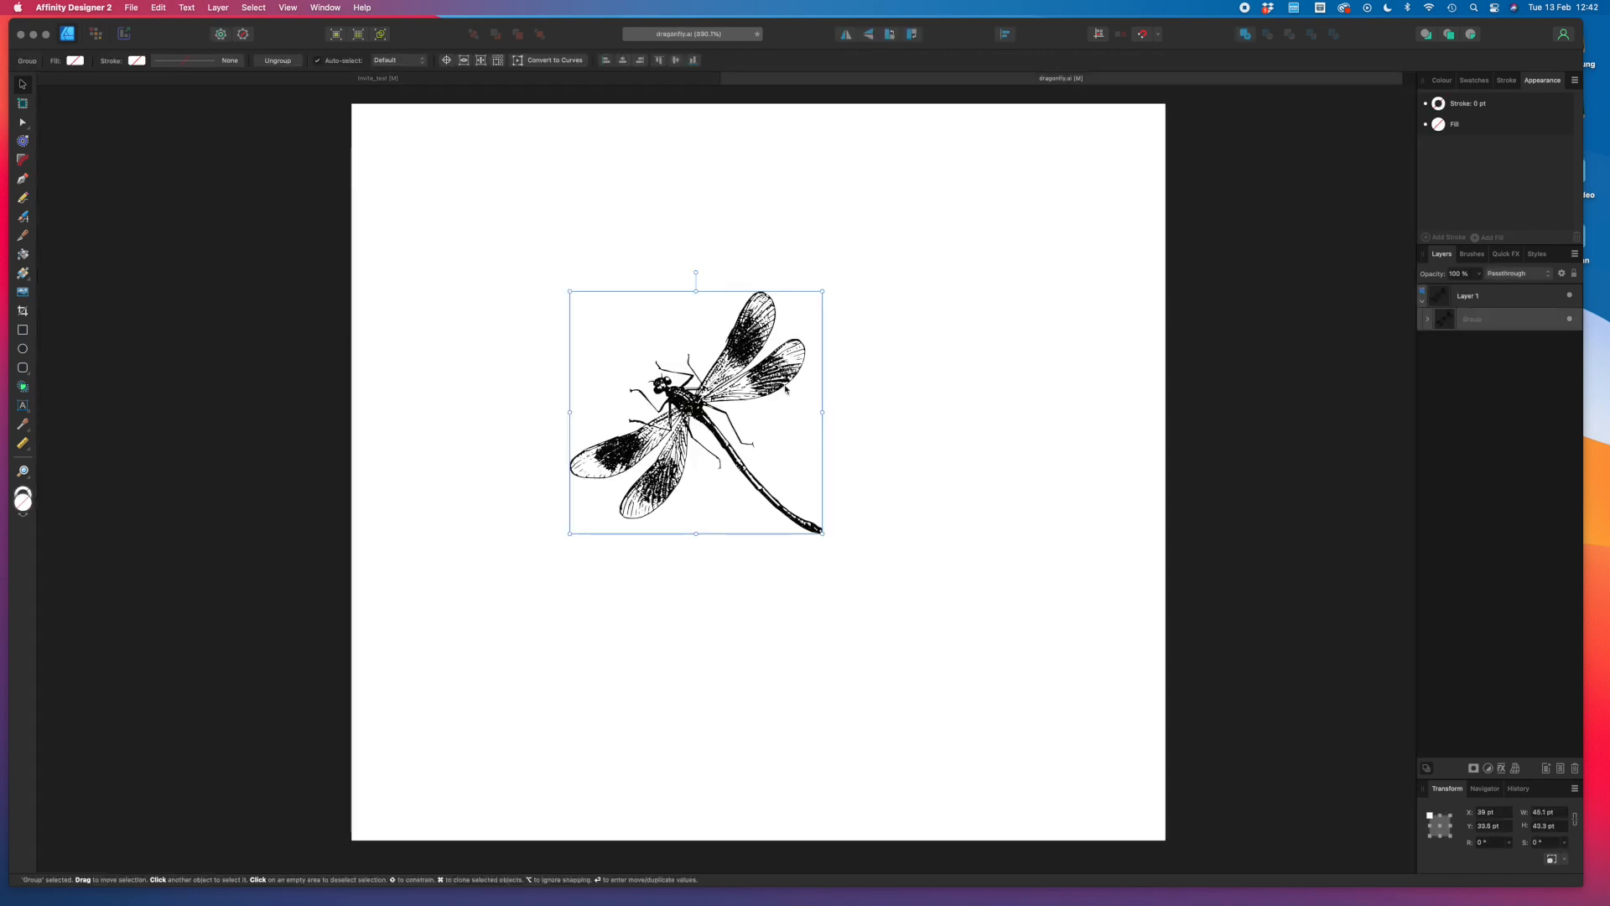
pyautogui.click(154, 7)
pyautogui.click(171, 74)
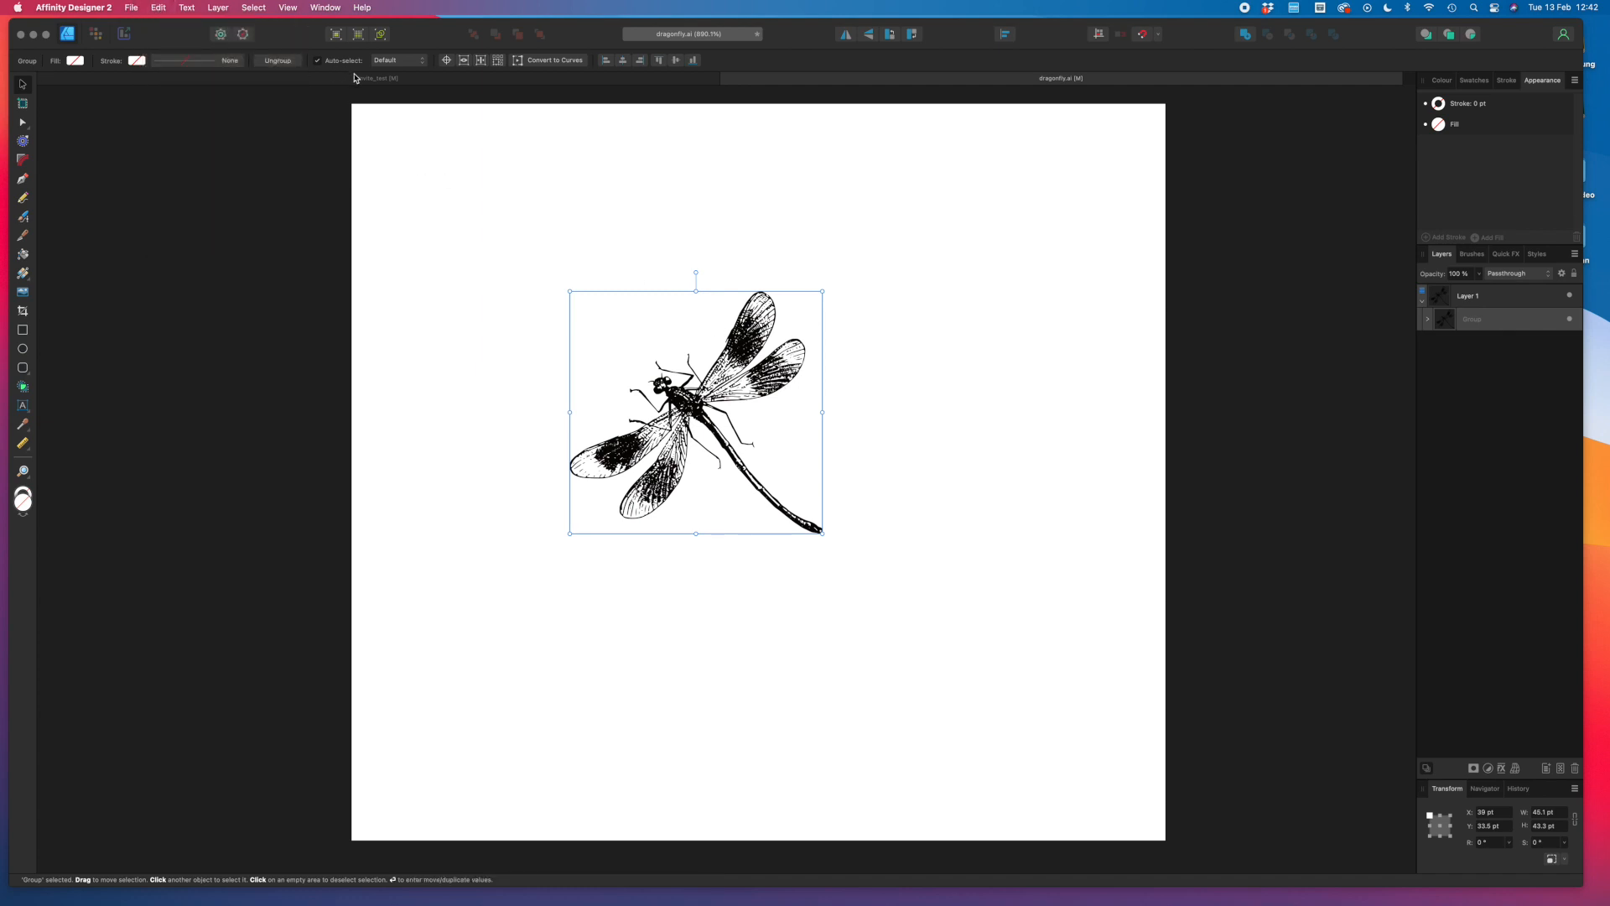
pyautogui.click(366, 80)
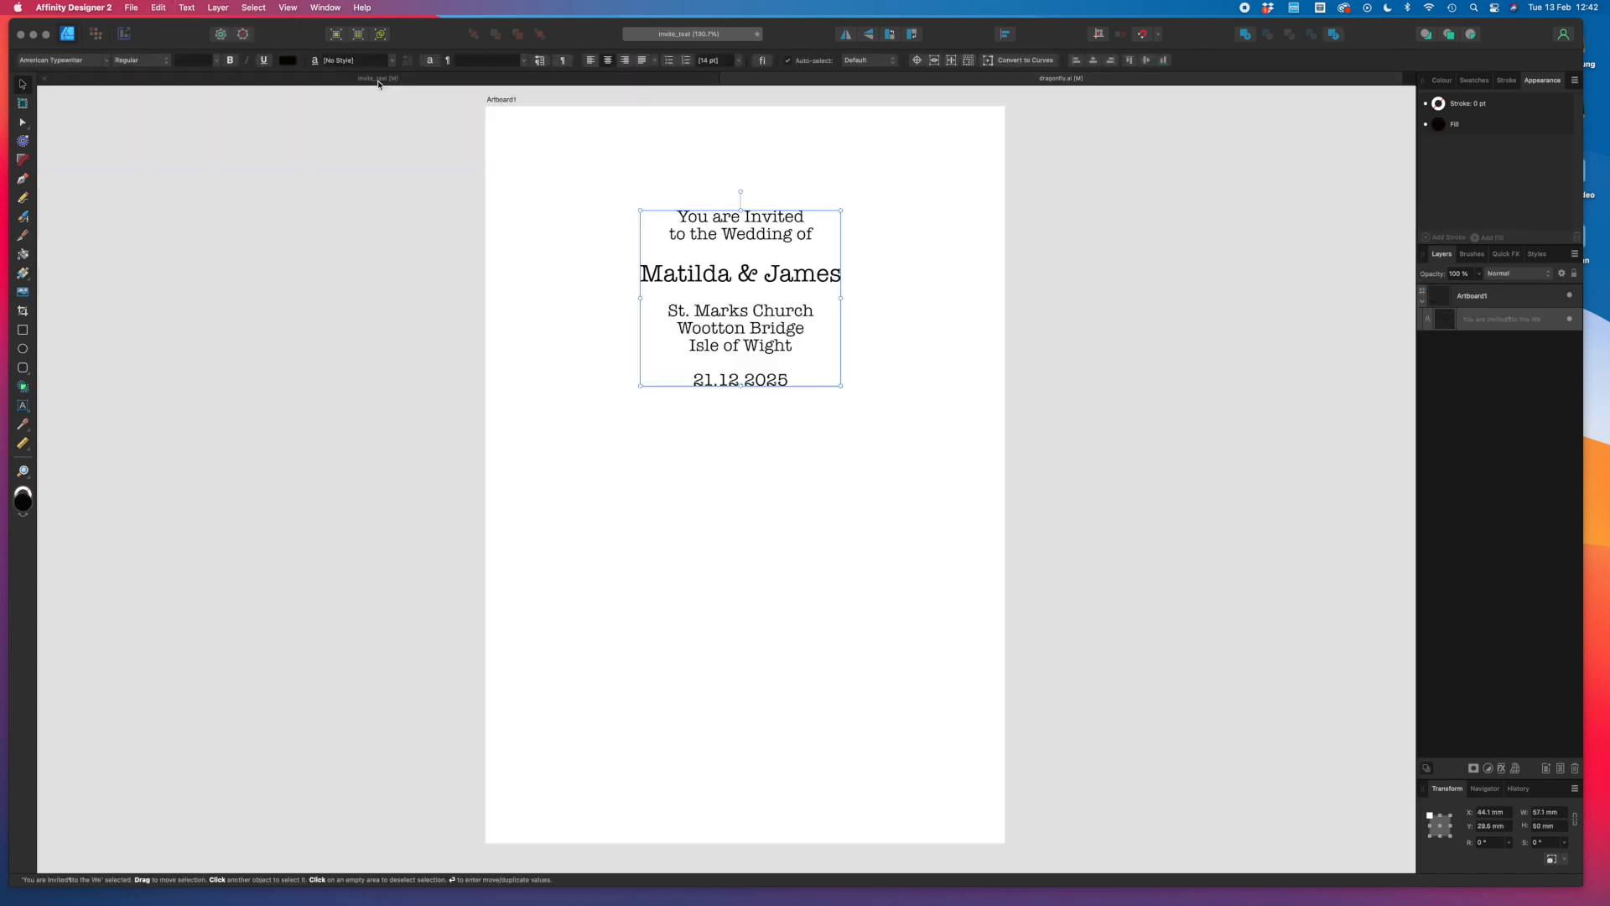
# Paste the dragonfly, place it centred below the date, and enlarge it to about 38 mm wide by 36 mm high.
pyautogui.click(880, 578)
pyautogui.press('super+v')
pyautogui.moveTo(570, 195); pyautogui.dragTo(749, 522)
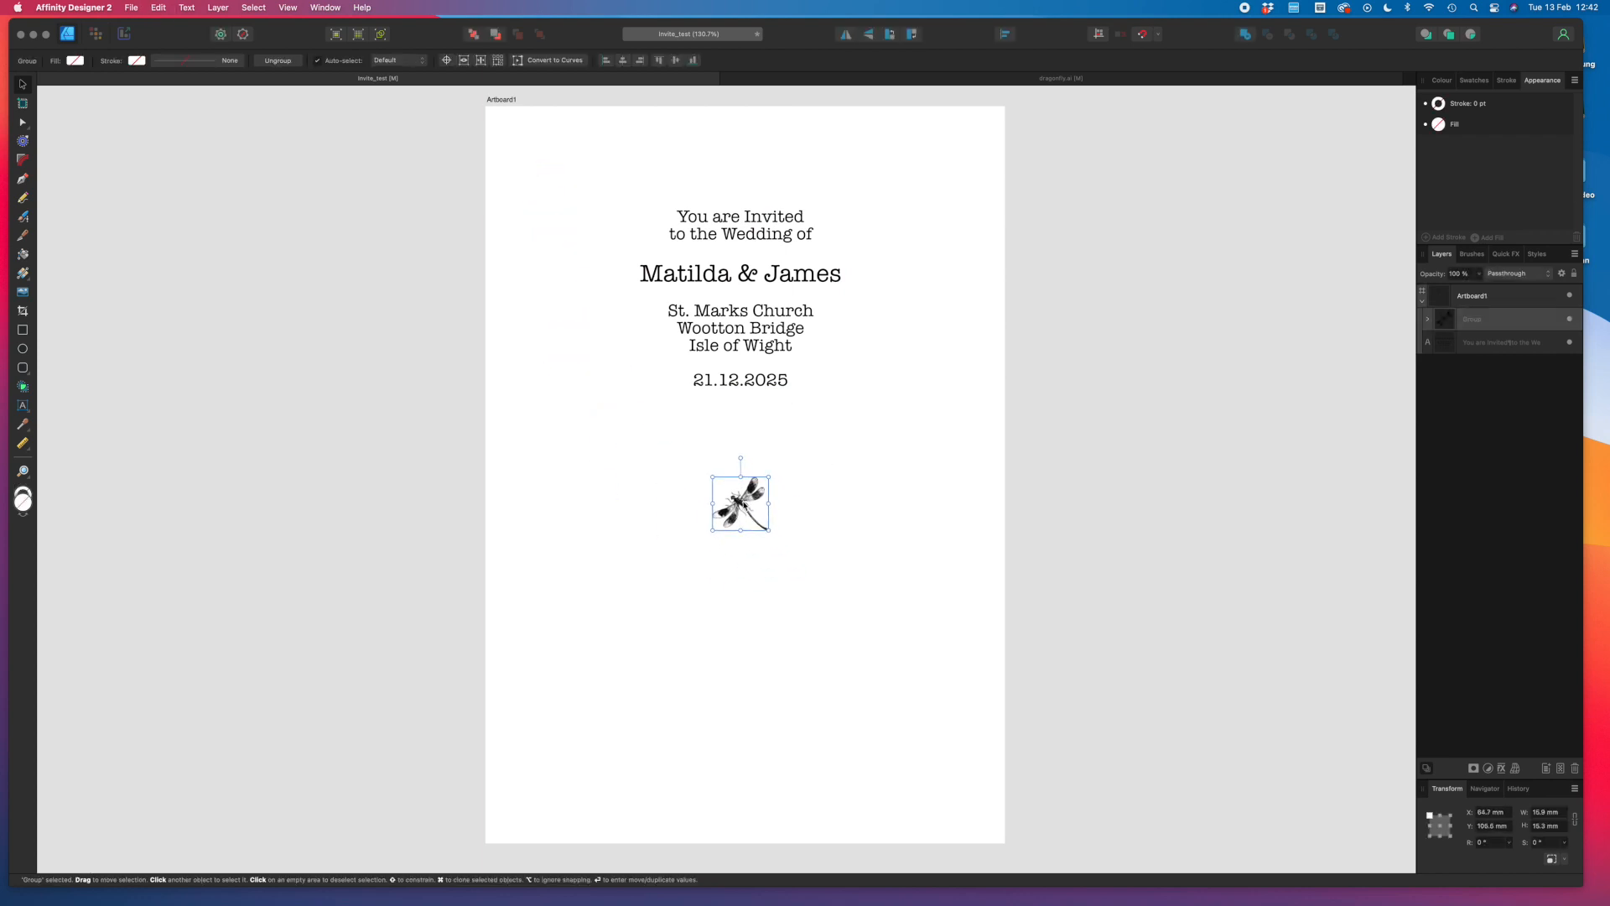
pyautogui.moveTo(740, 530); pyautogui.dragTo(772, 604)
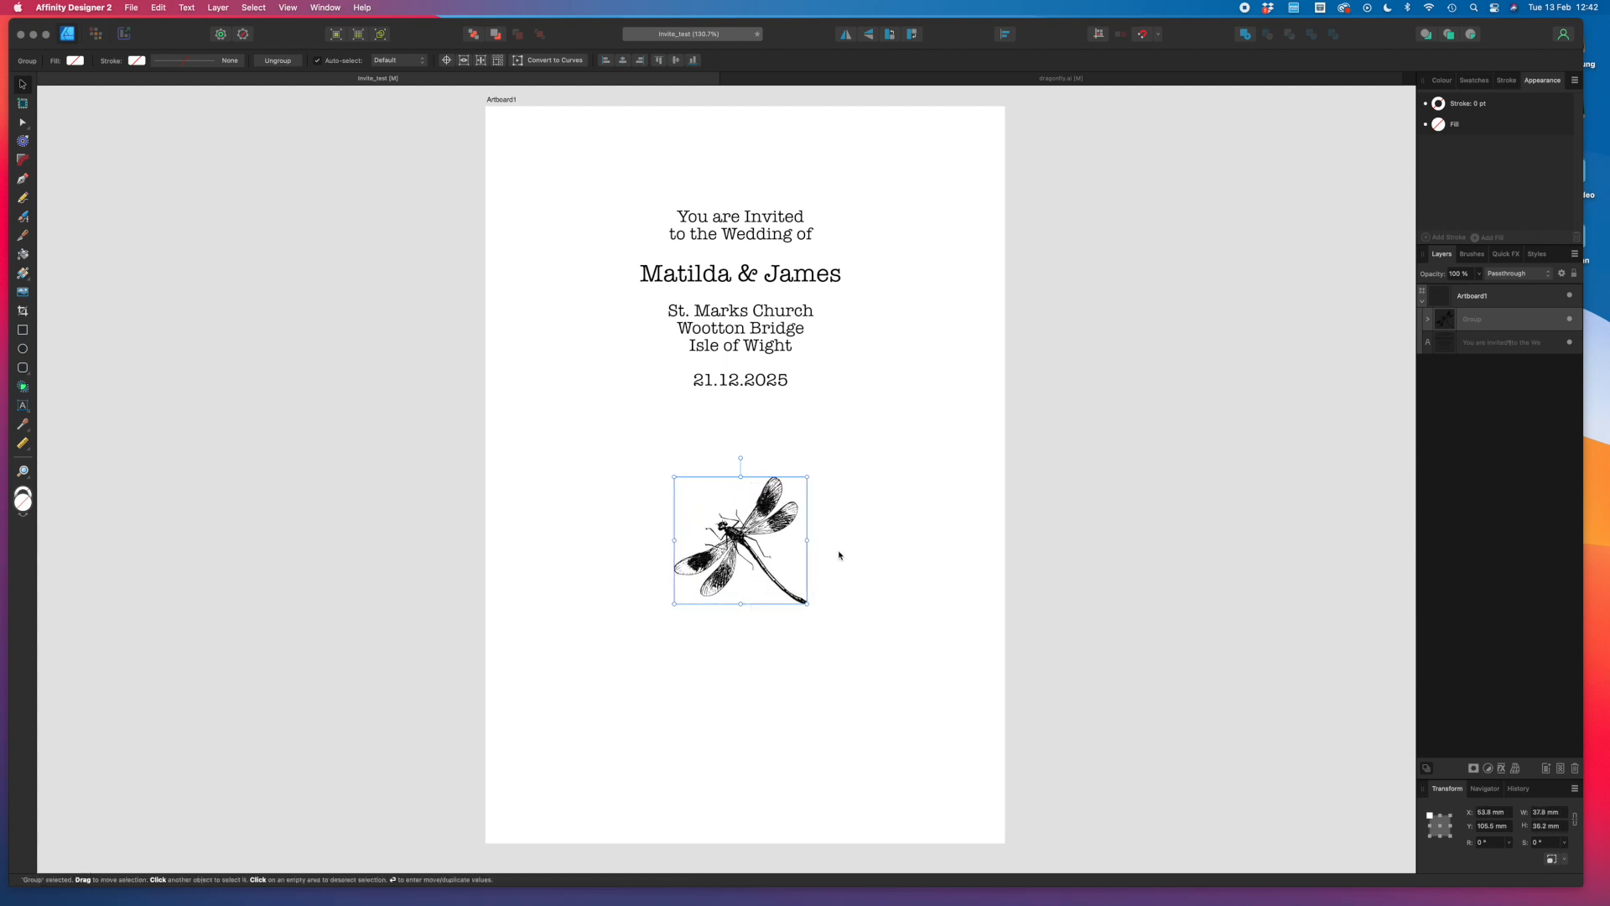
# Align the dragonfly and the text block horizontally by their centres, relative to the selection bounds.
pyautogui.click(860, 537)
pyautogui.click(773, 521)
pyautogui.keyDown('shift'); pyautogui.click(753, 356); pyautogui.keyUp('shift')
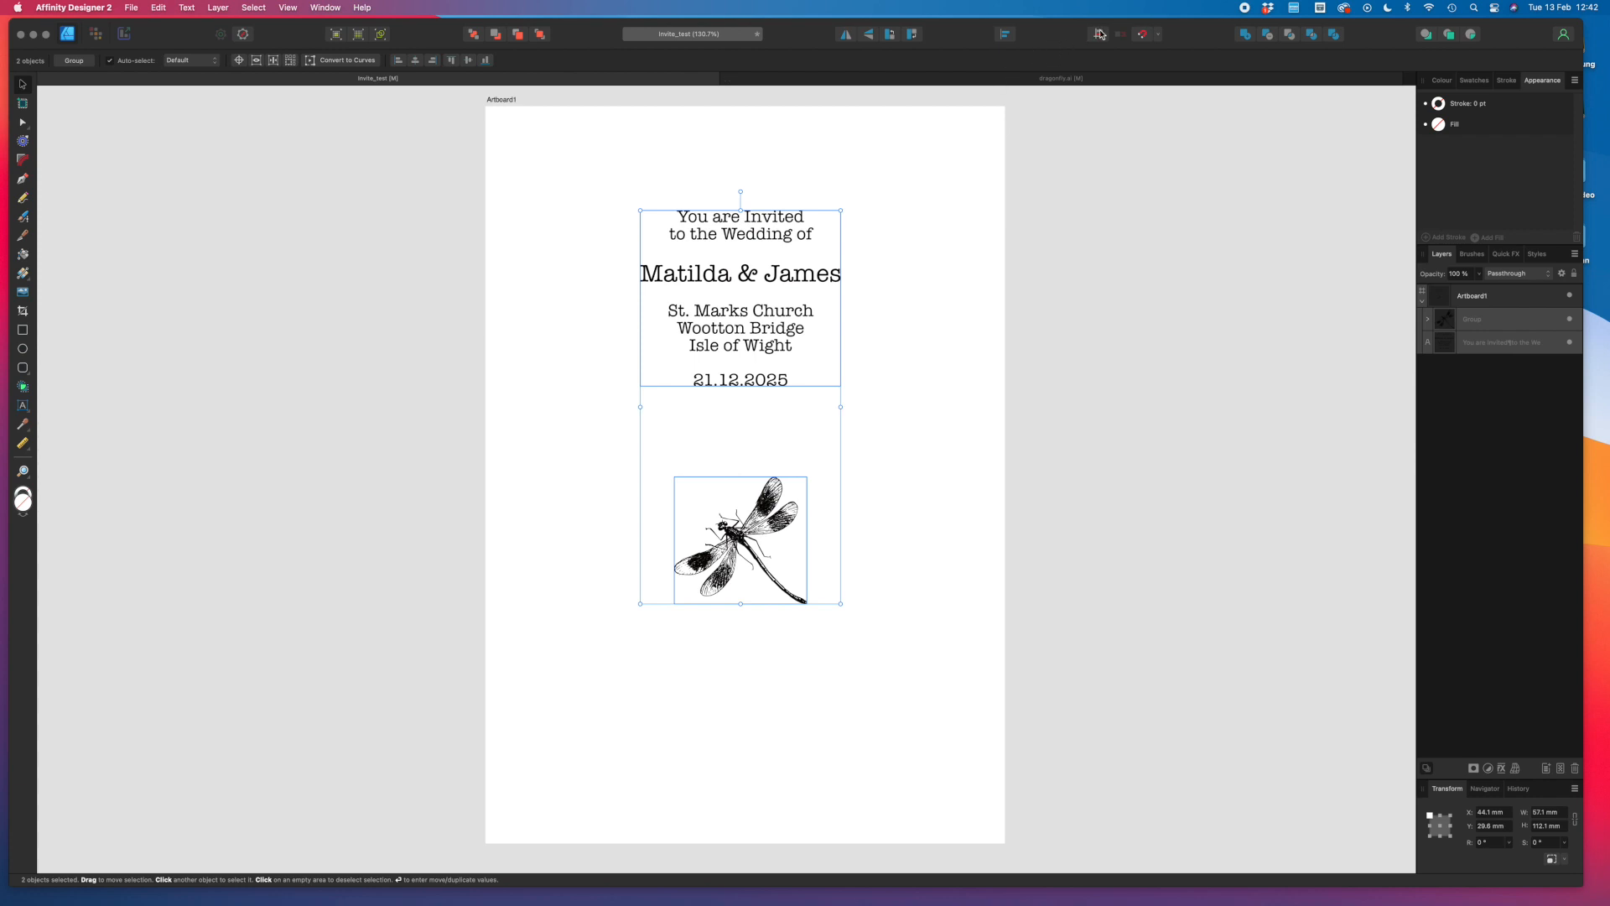
pyautogui.click(1007, 36)
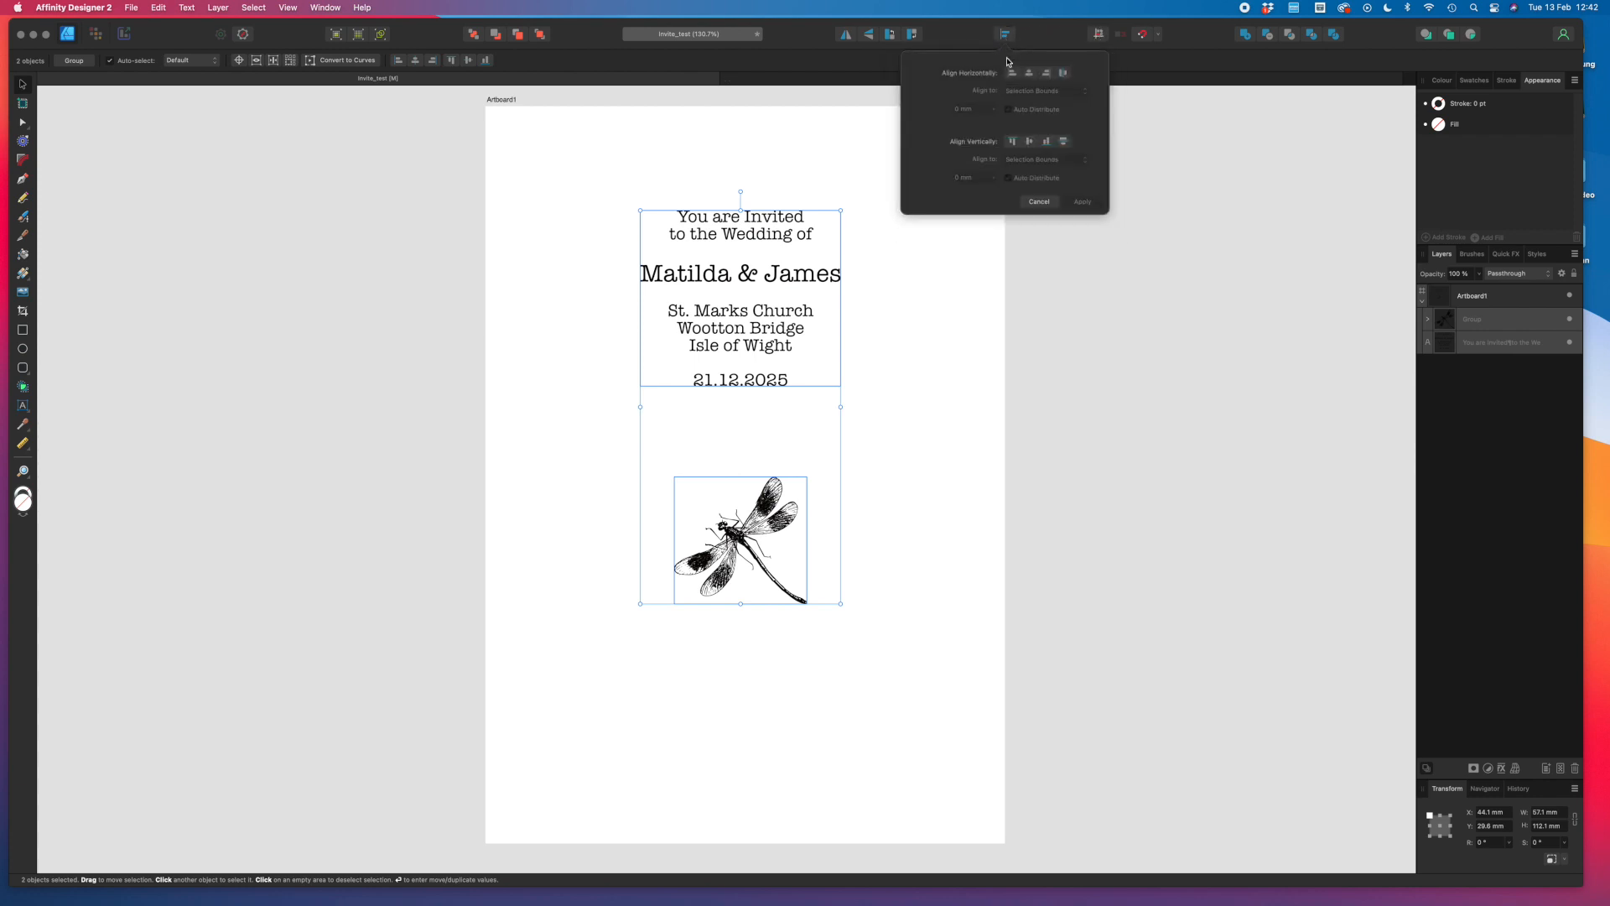
pyautogui.click(1030, 75)
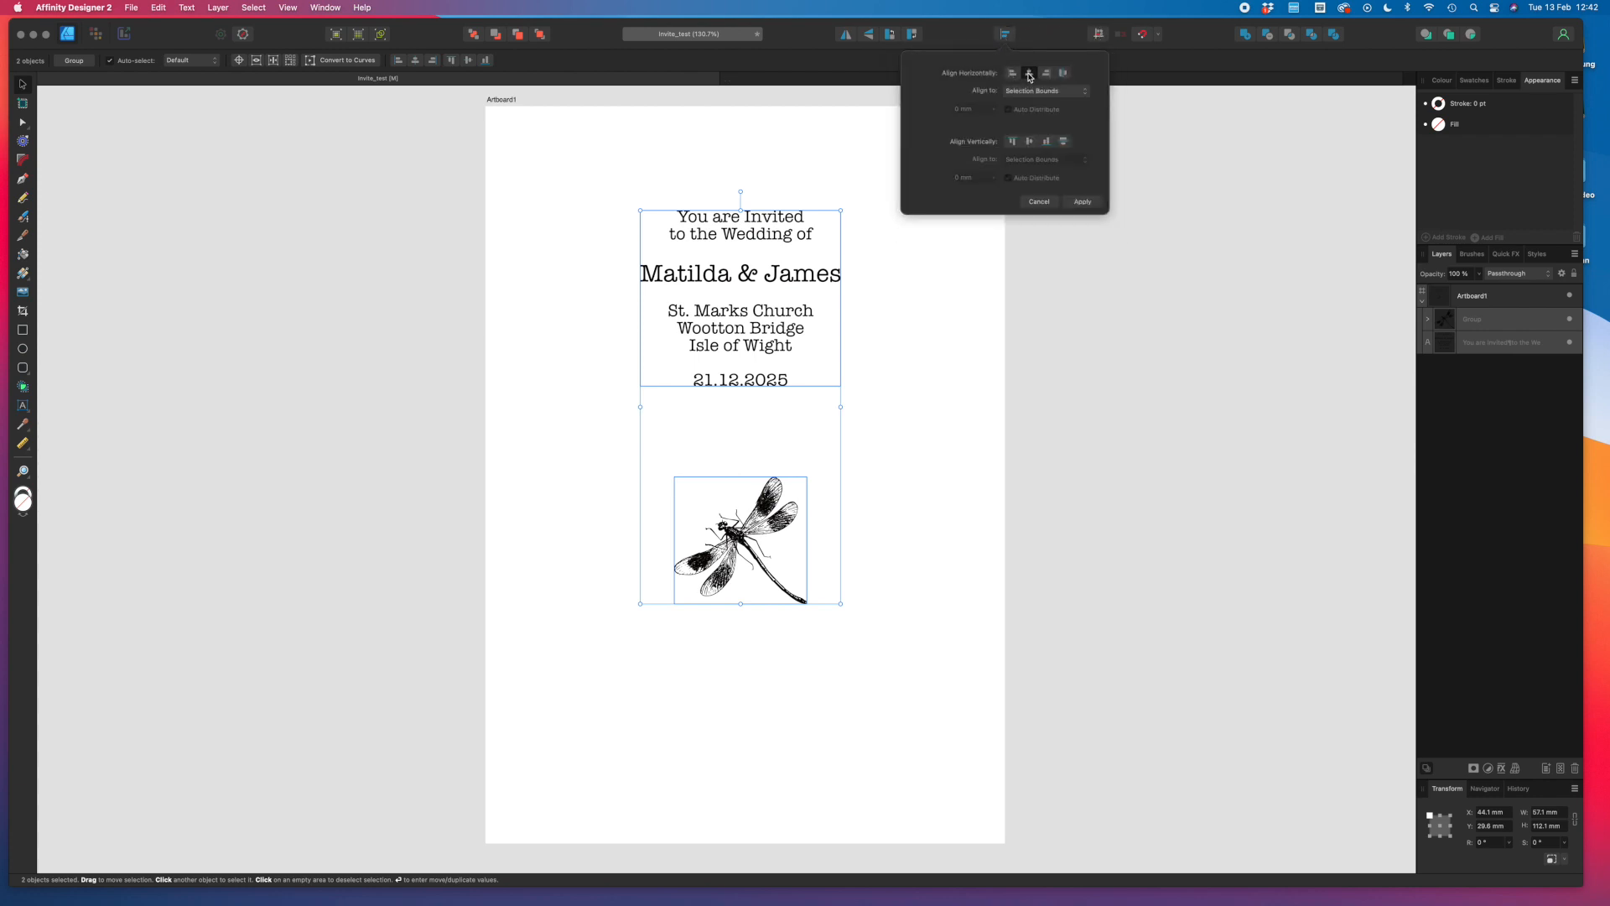
pyautogui.click(912, 364)
# Select the curves inside the dragonfly group and examine their fill colour in the swatches.
pyautogui.click(770, 506)
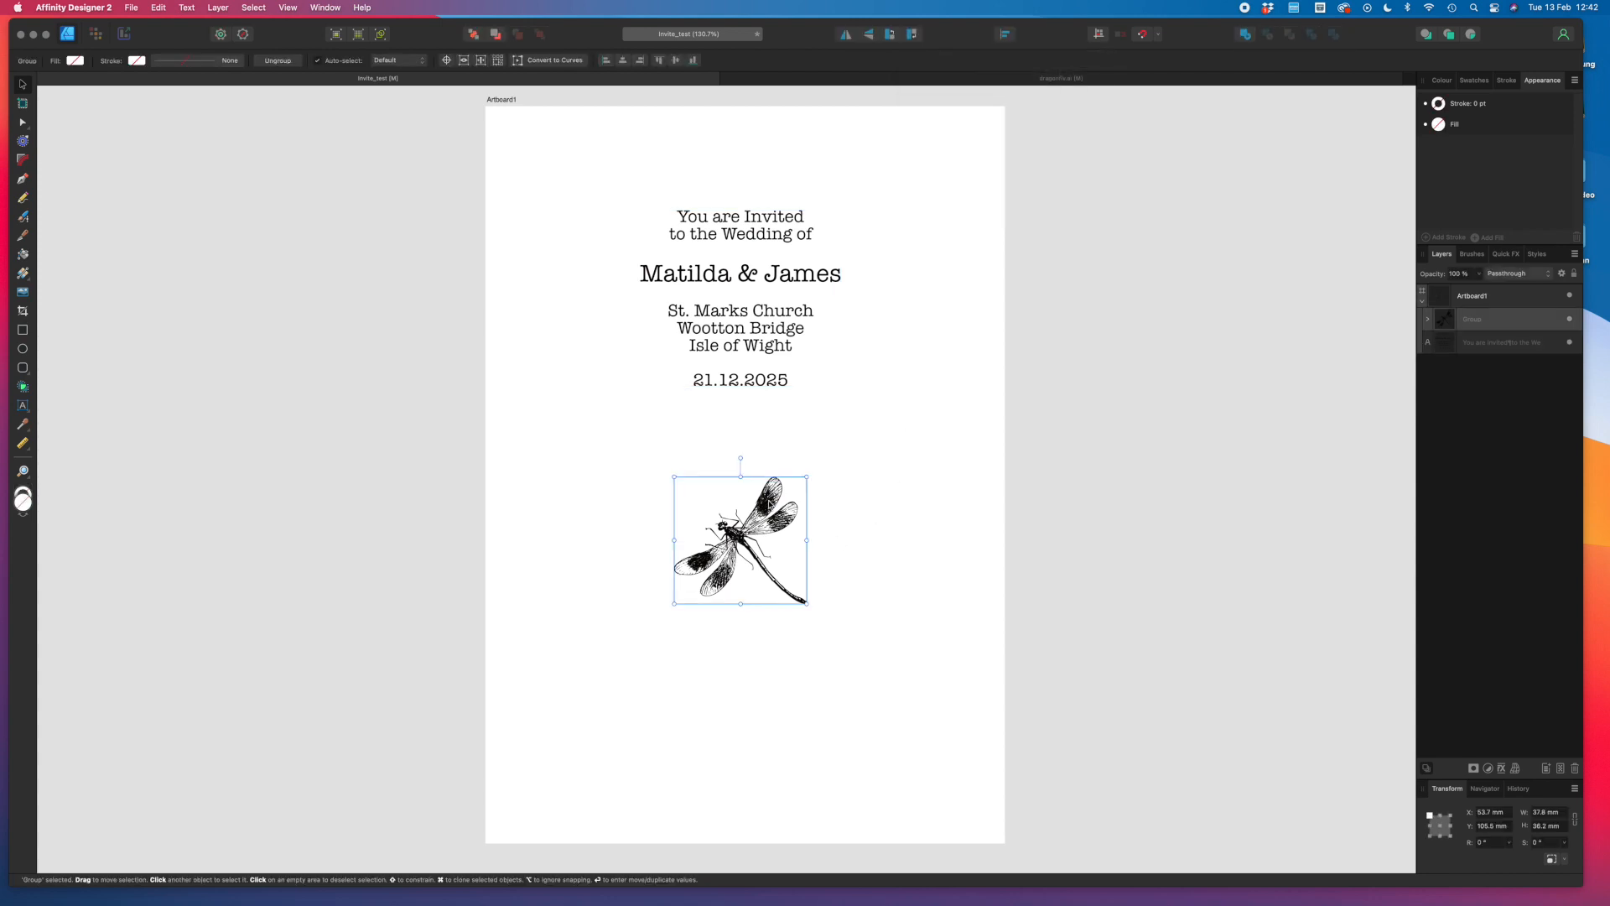
pyautogui.doubleClick(770, 506)
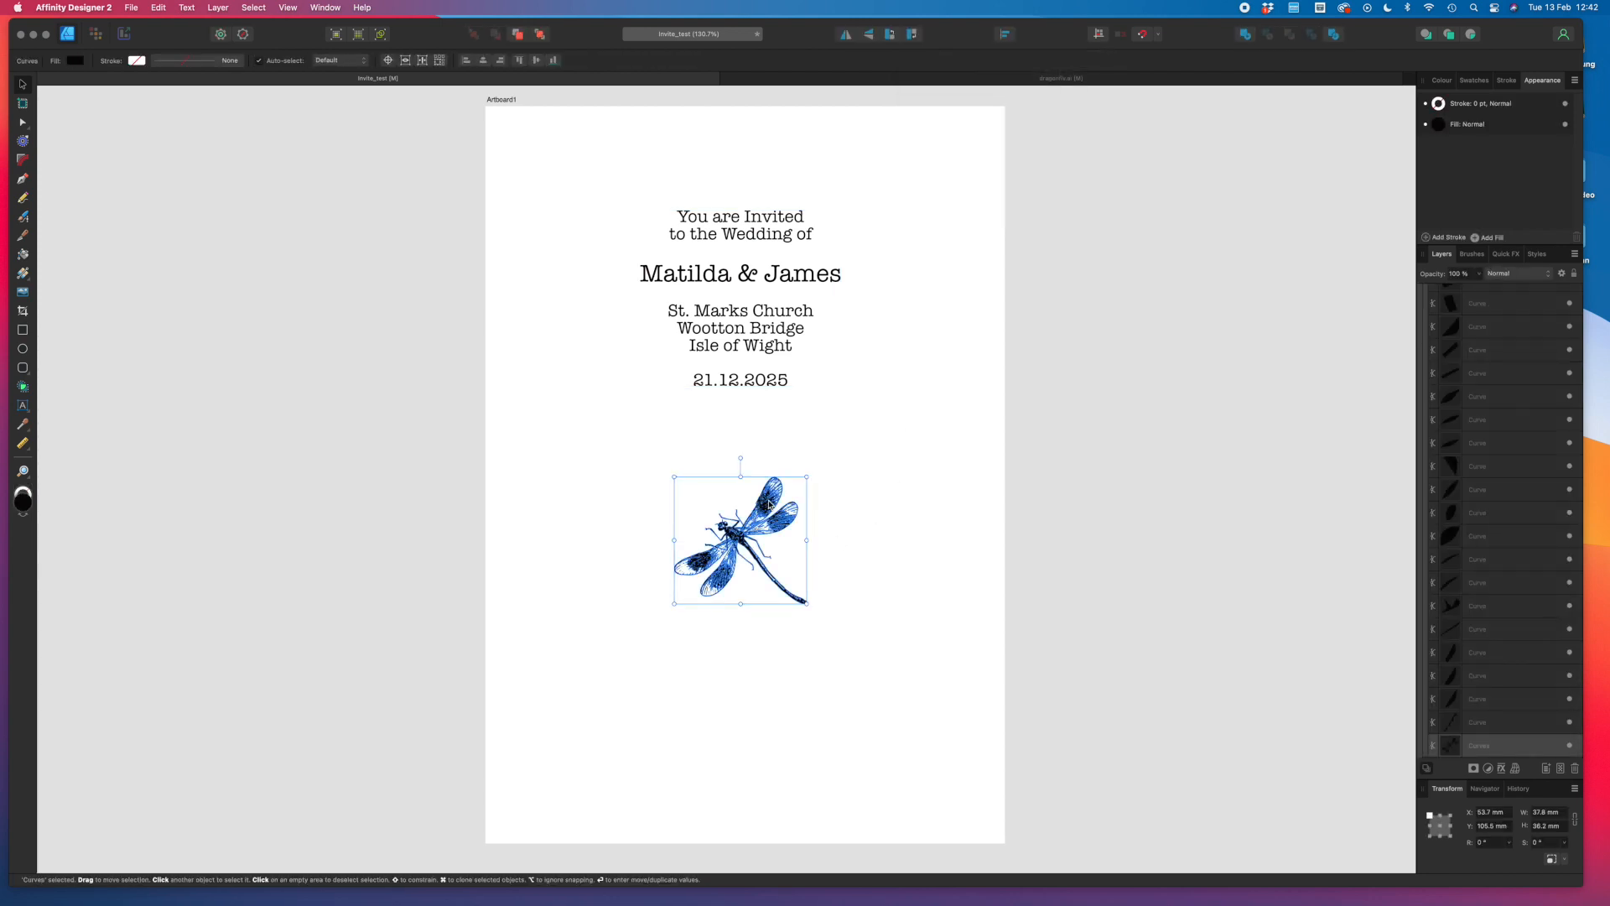
pyautogui.click(1482, 129)
pyautogui.click(1482, 129)
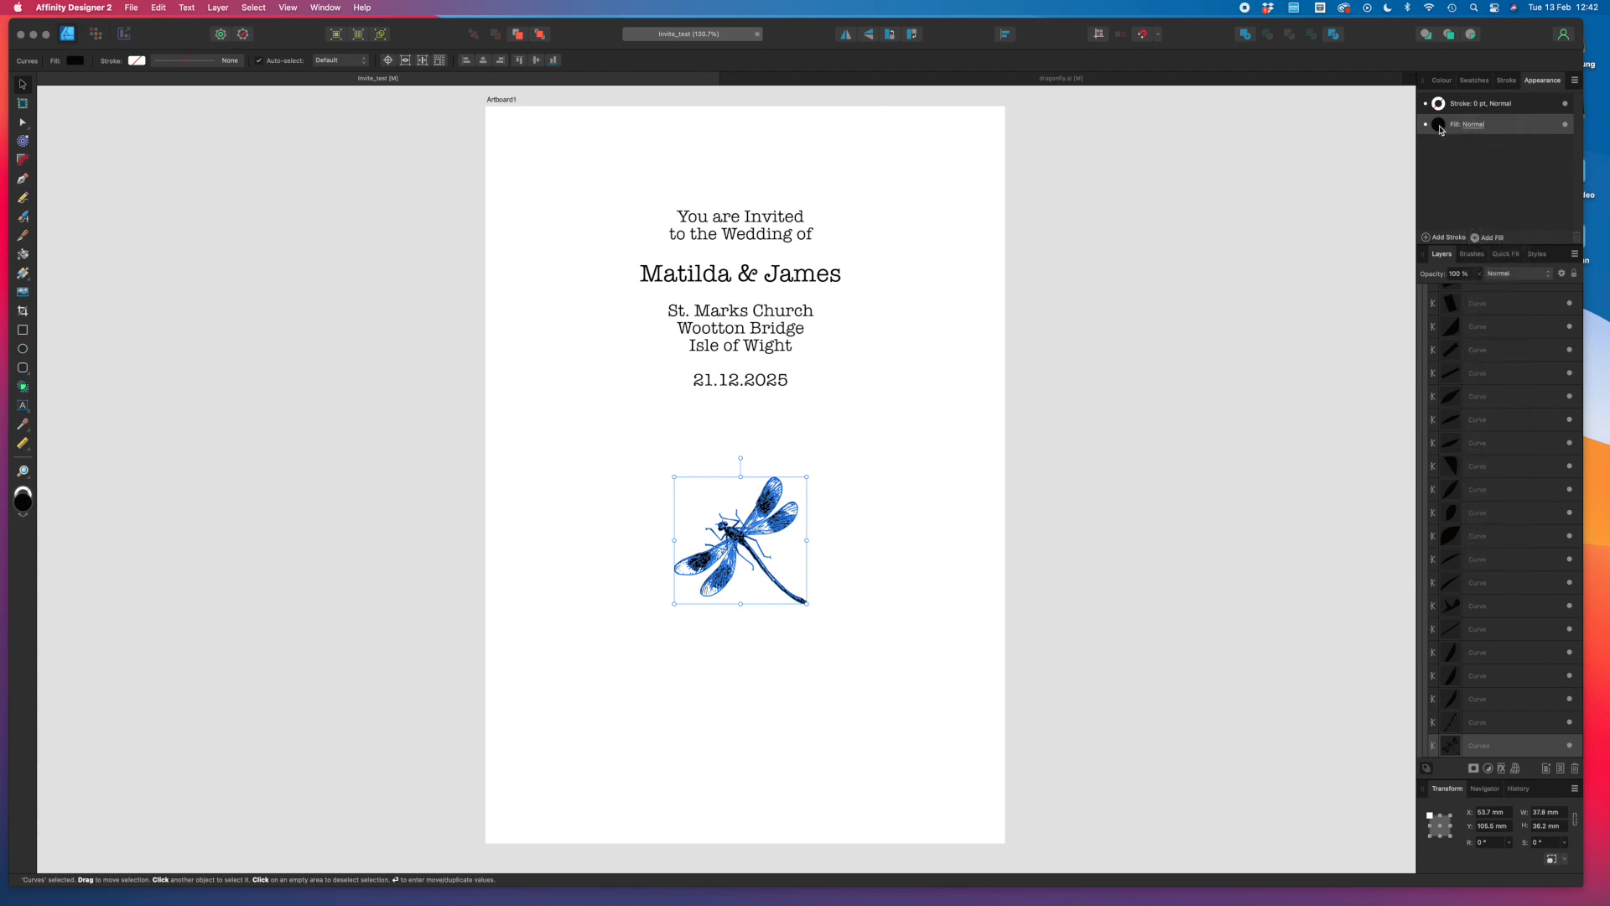
pyautogui.click(1439, 125)
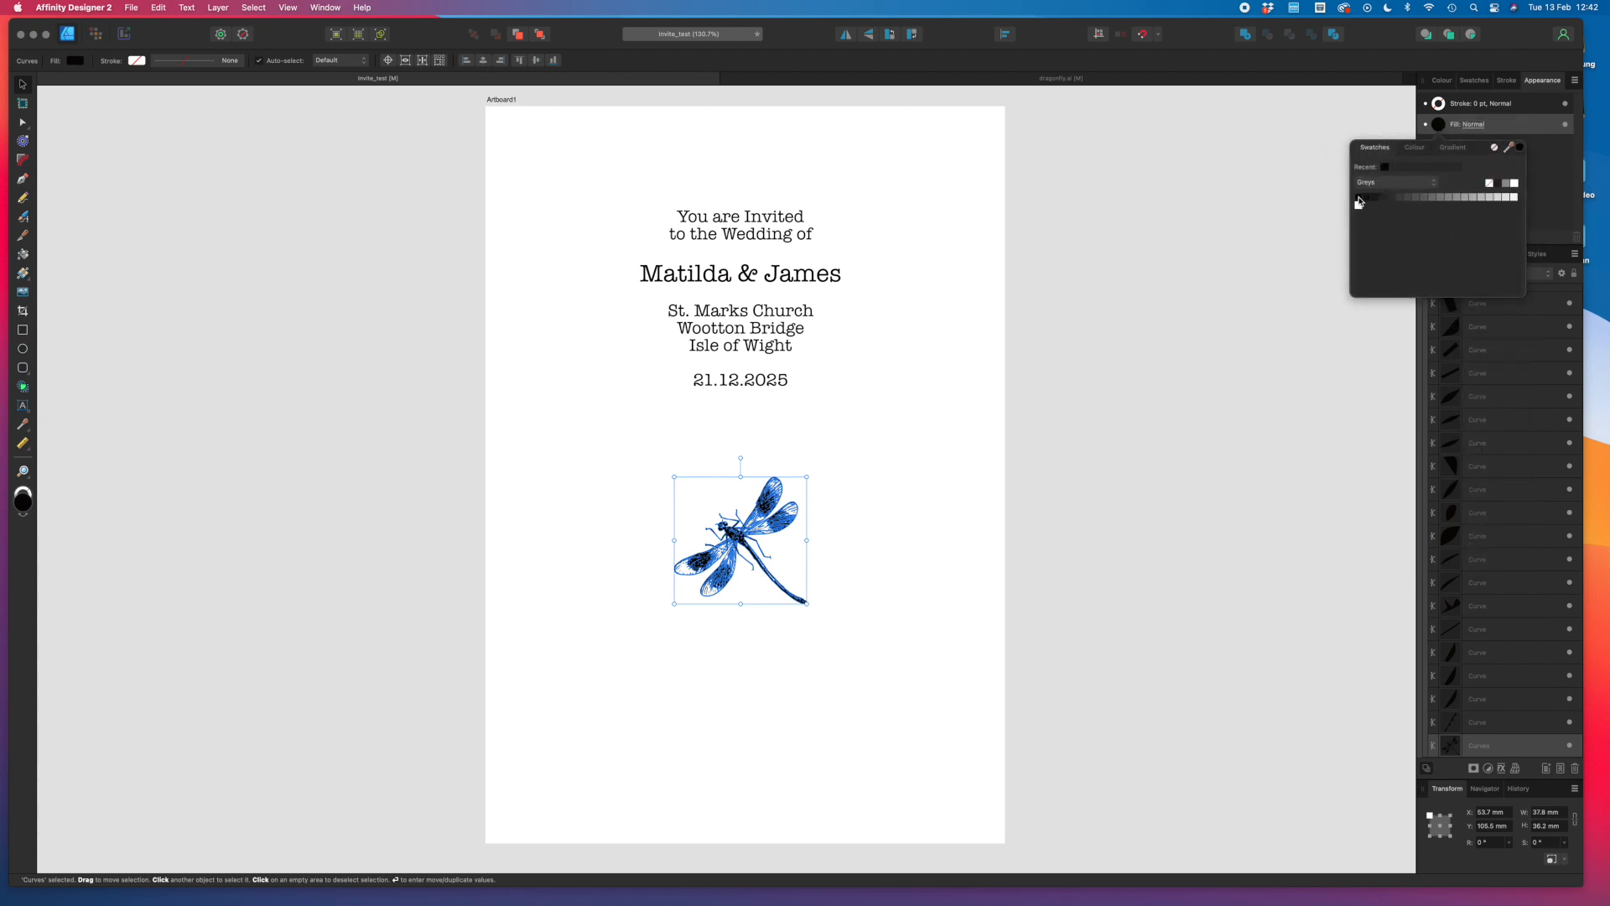
pyautogui.click(1092, 274)
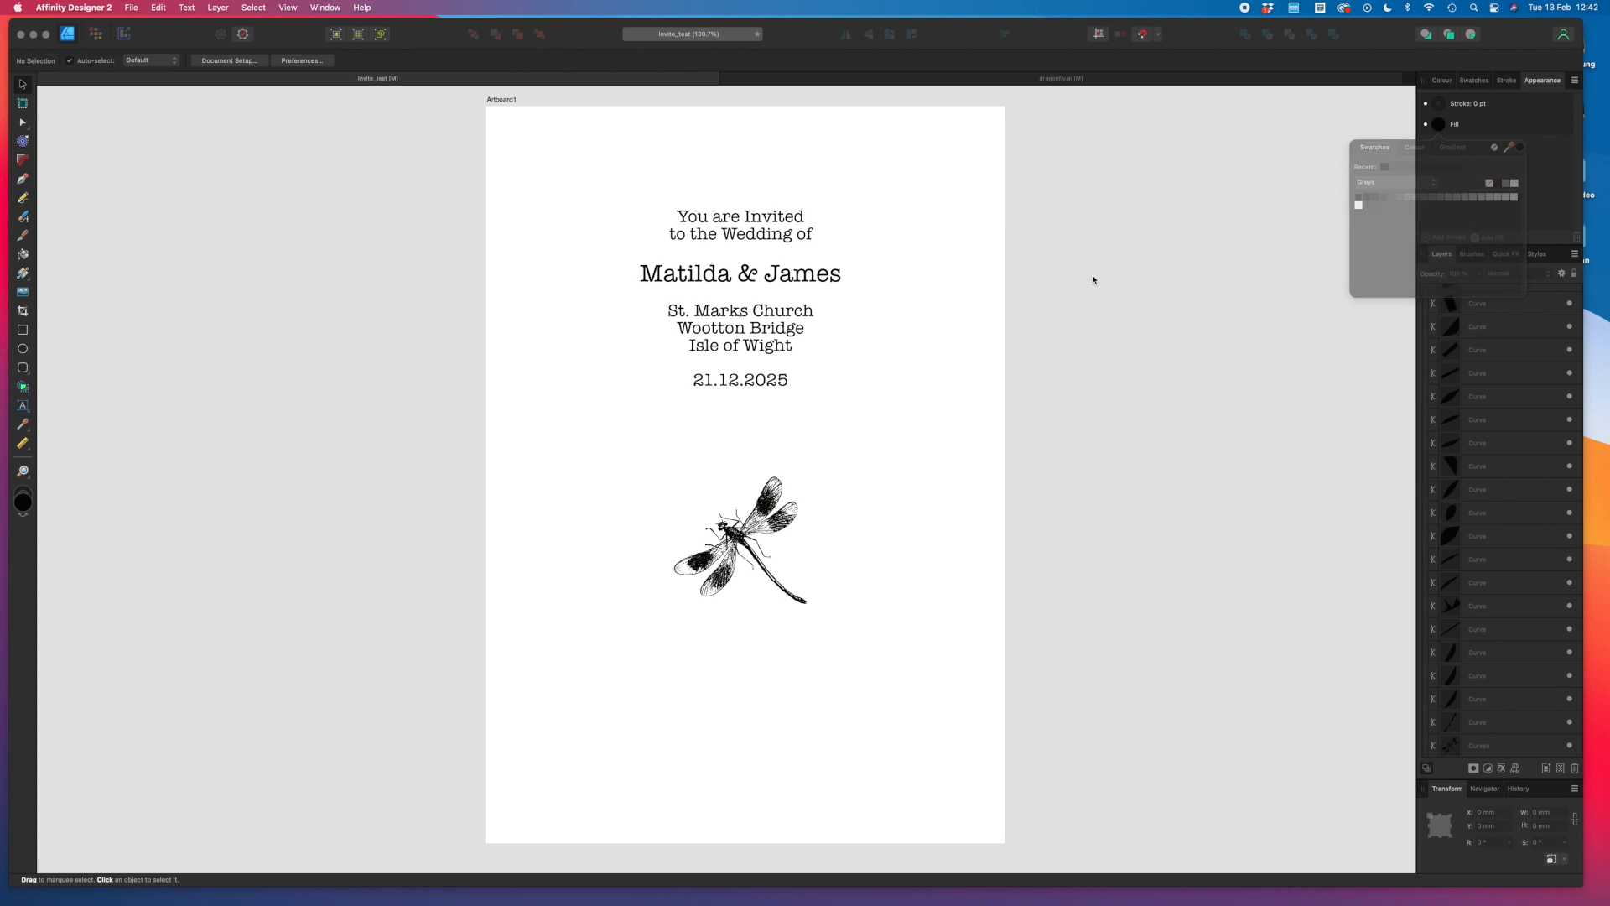
# Save the invitation document.
pyautogui.click(131, 8)
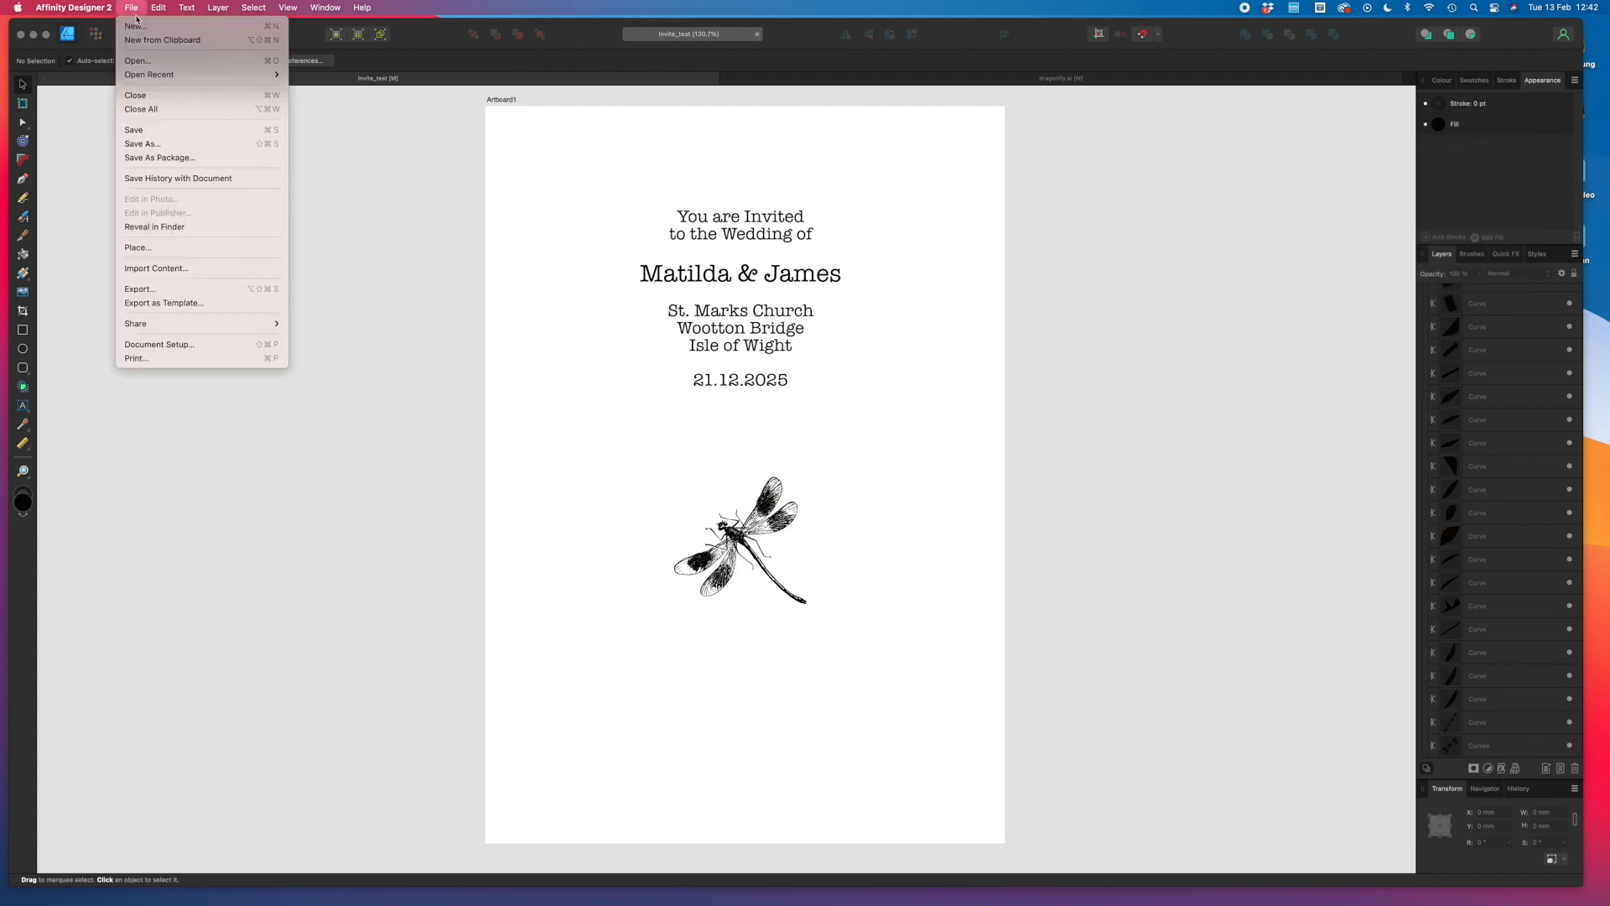
pyautogui.click(159, 131)
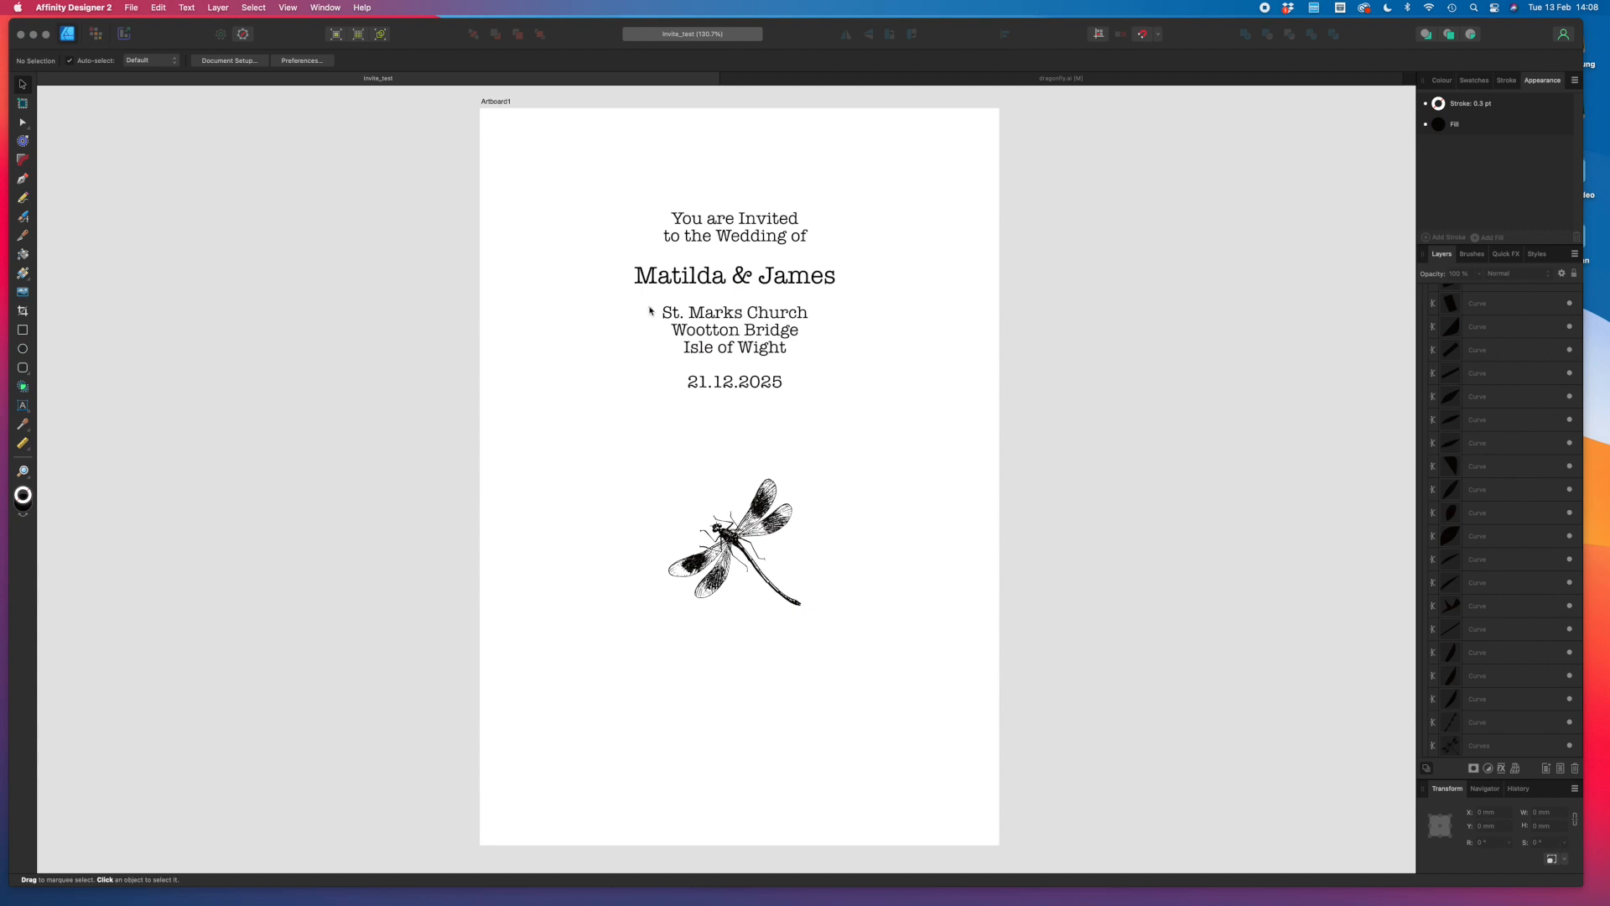
# Draw a horizontal red line with a 0.3 pt stroke, about 12.2 mm long, across the word "Wootton" in the address.
pyautogui.click(23, 471)
pyautogui.moveTo(701, 298); pyautogui.dragTo(1101, 472)
pyautogui.moveTo(685, 346); pyautogui.dragTo(805, 351)
pyautogui.click(23, 180)
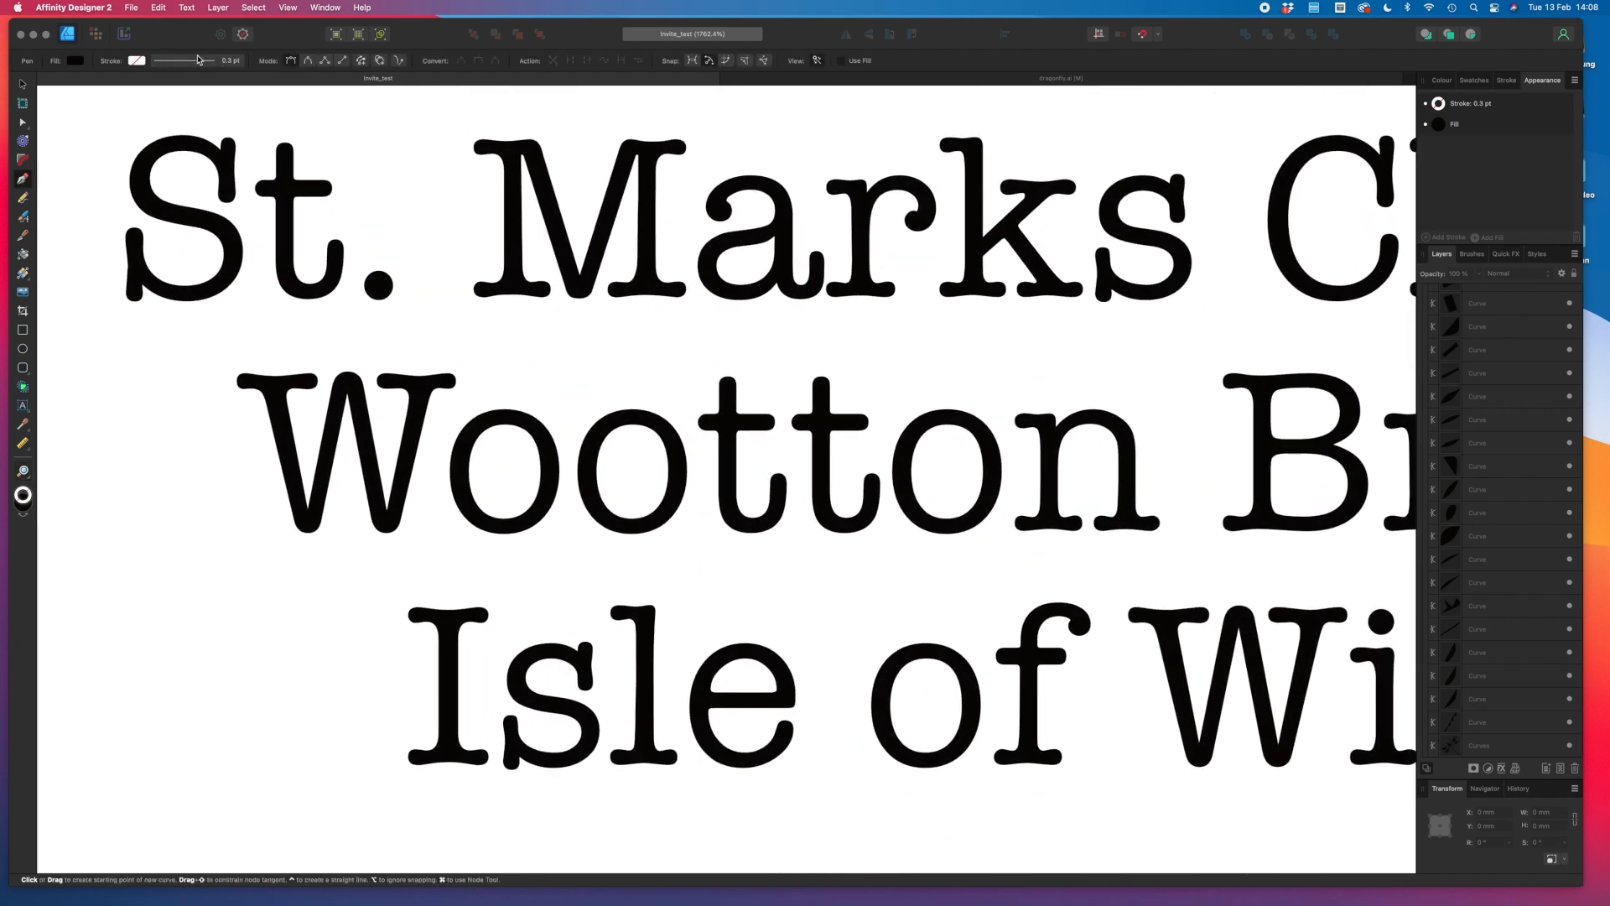
pyautogui.click(136, 61)
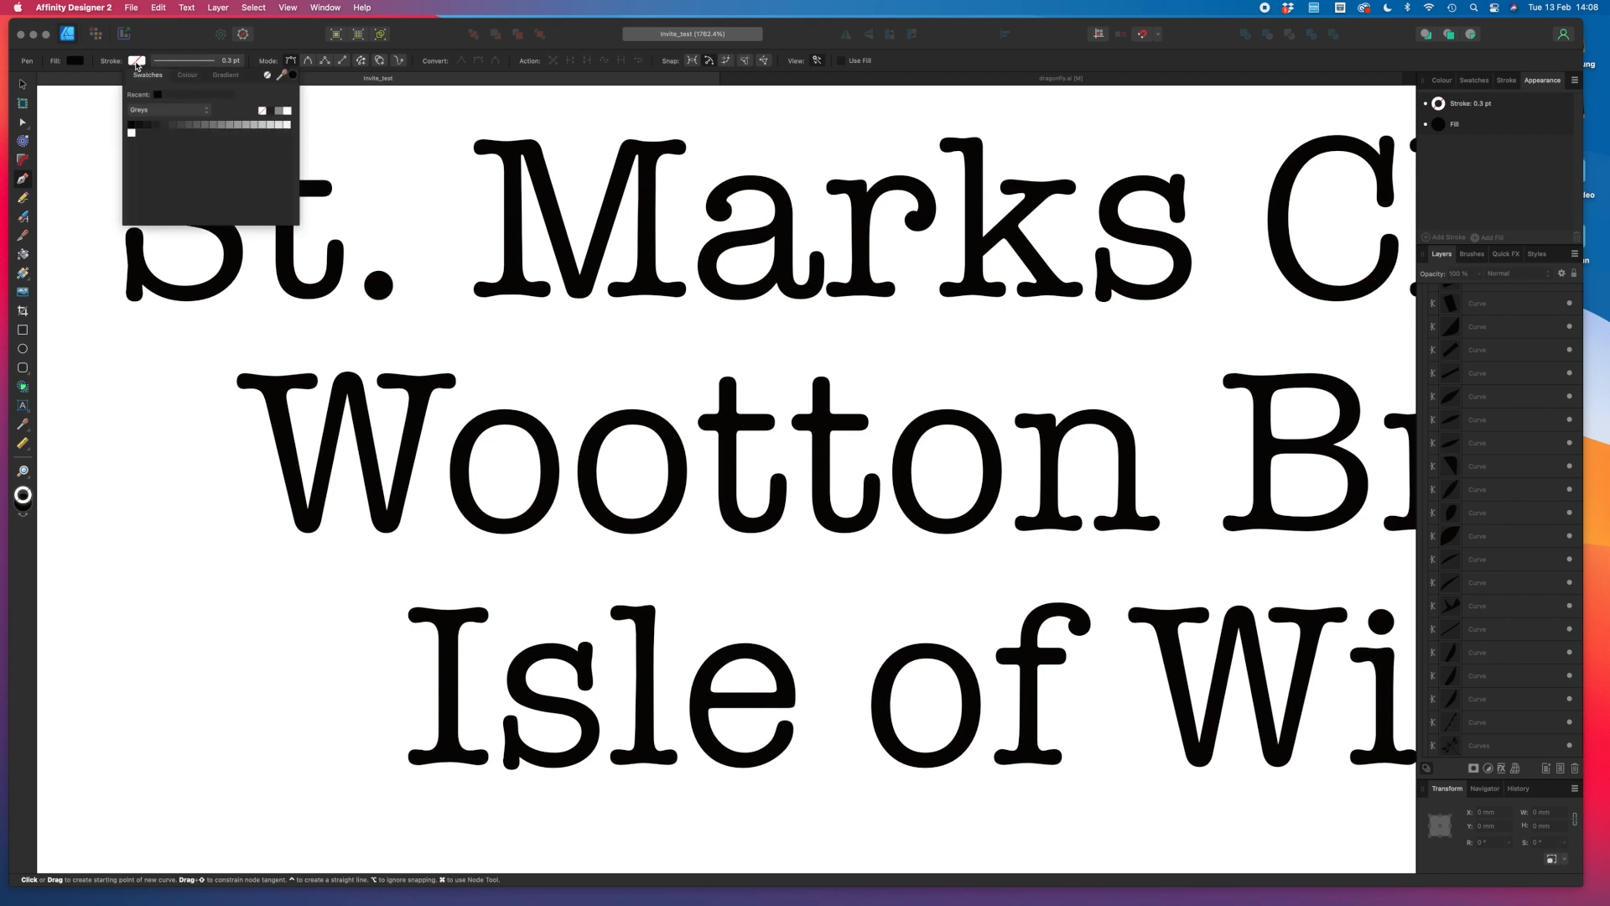
pyautogui.click(140, 109)
pyautogui.click(149, 126)
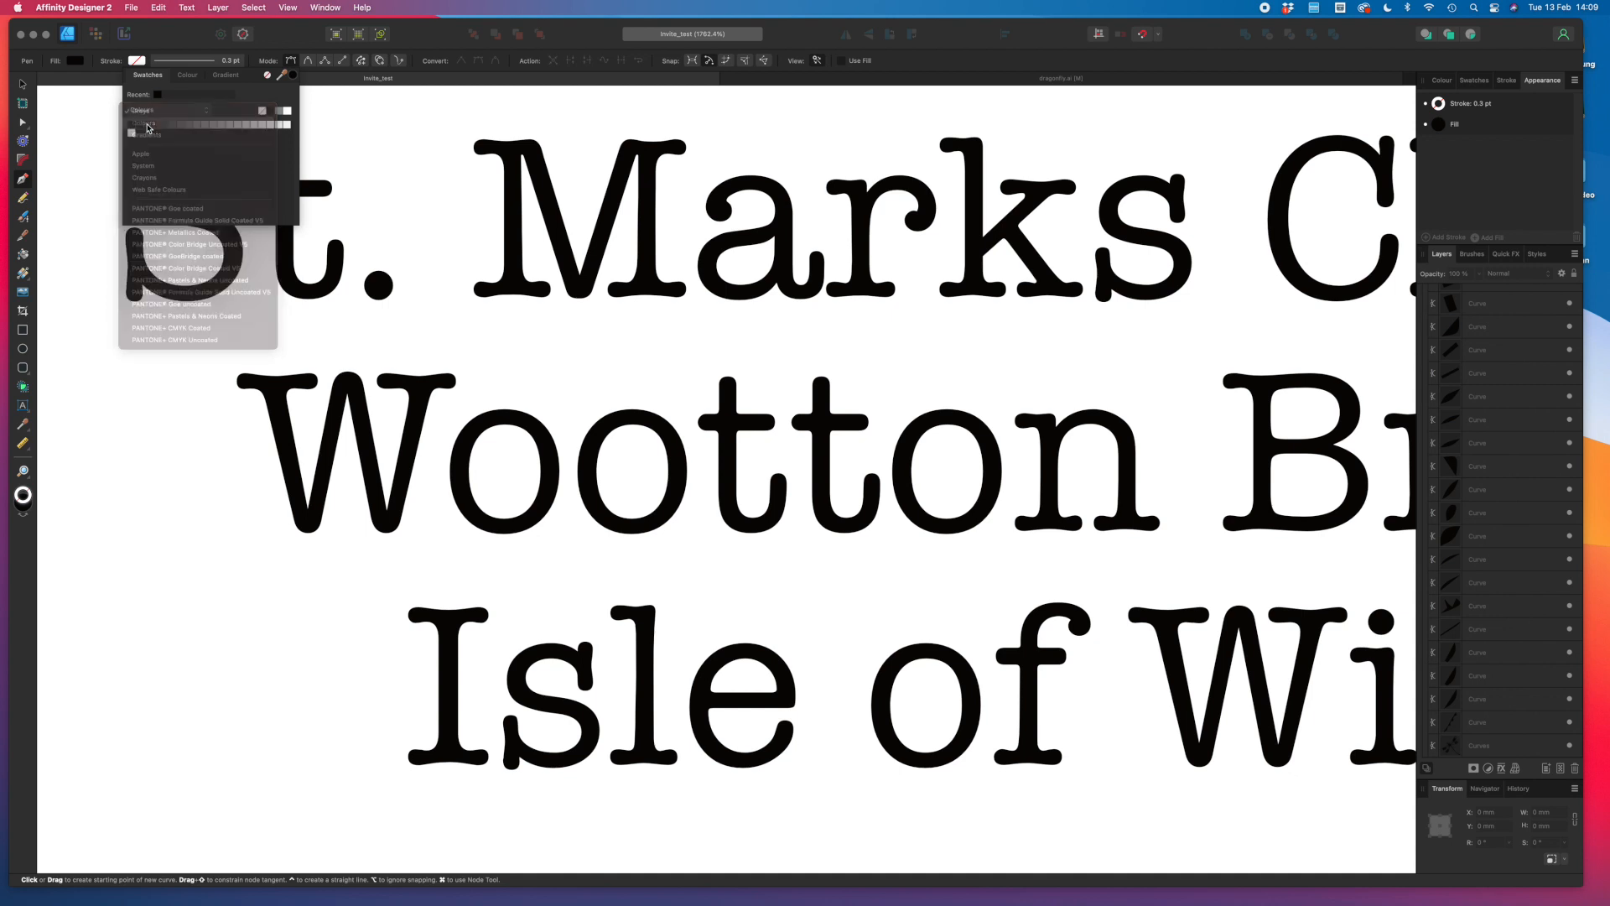
pyautogui.click(131, 127)
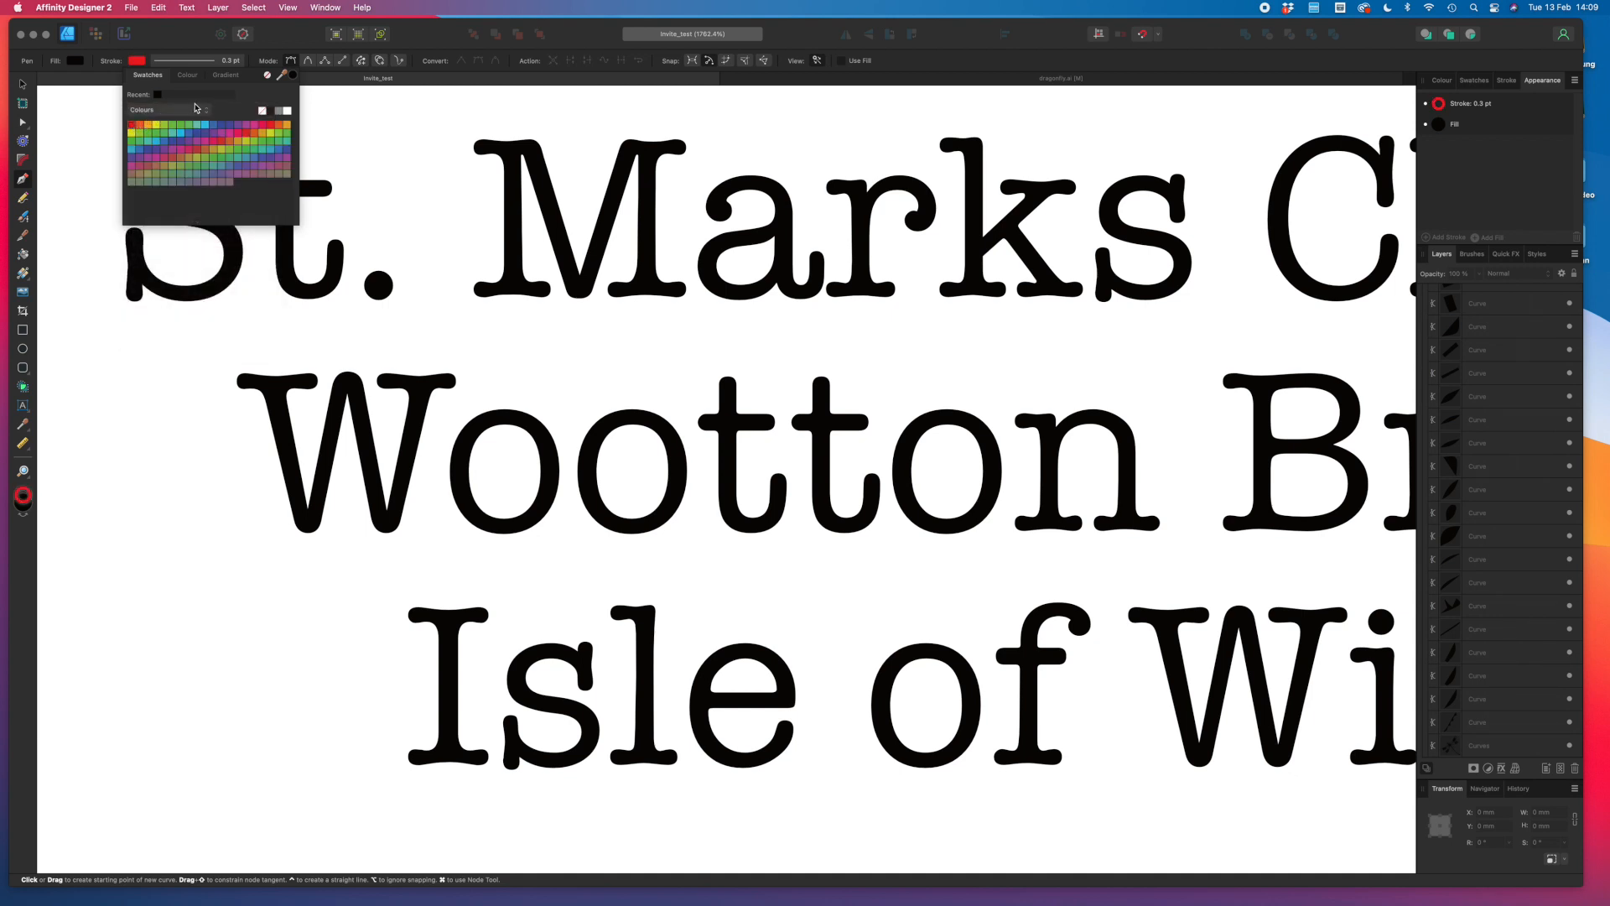
pyautogui.click(202, 434)
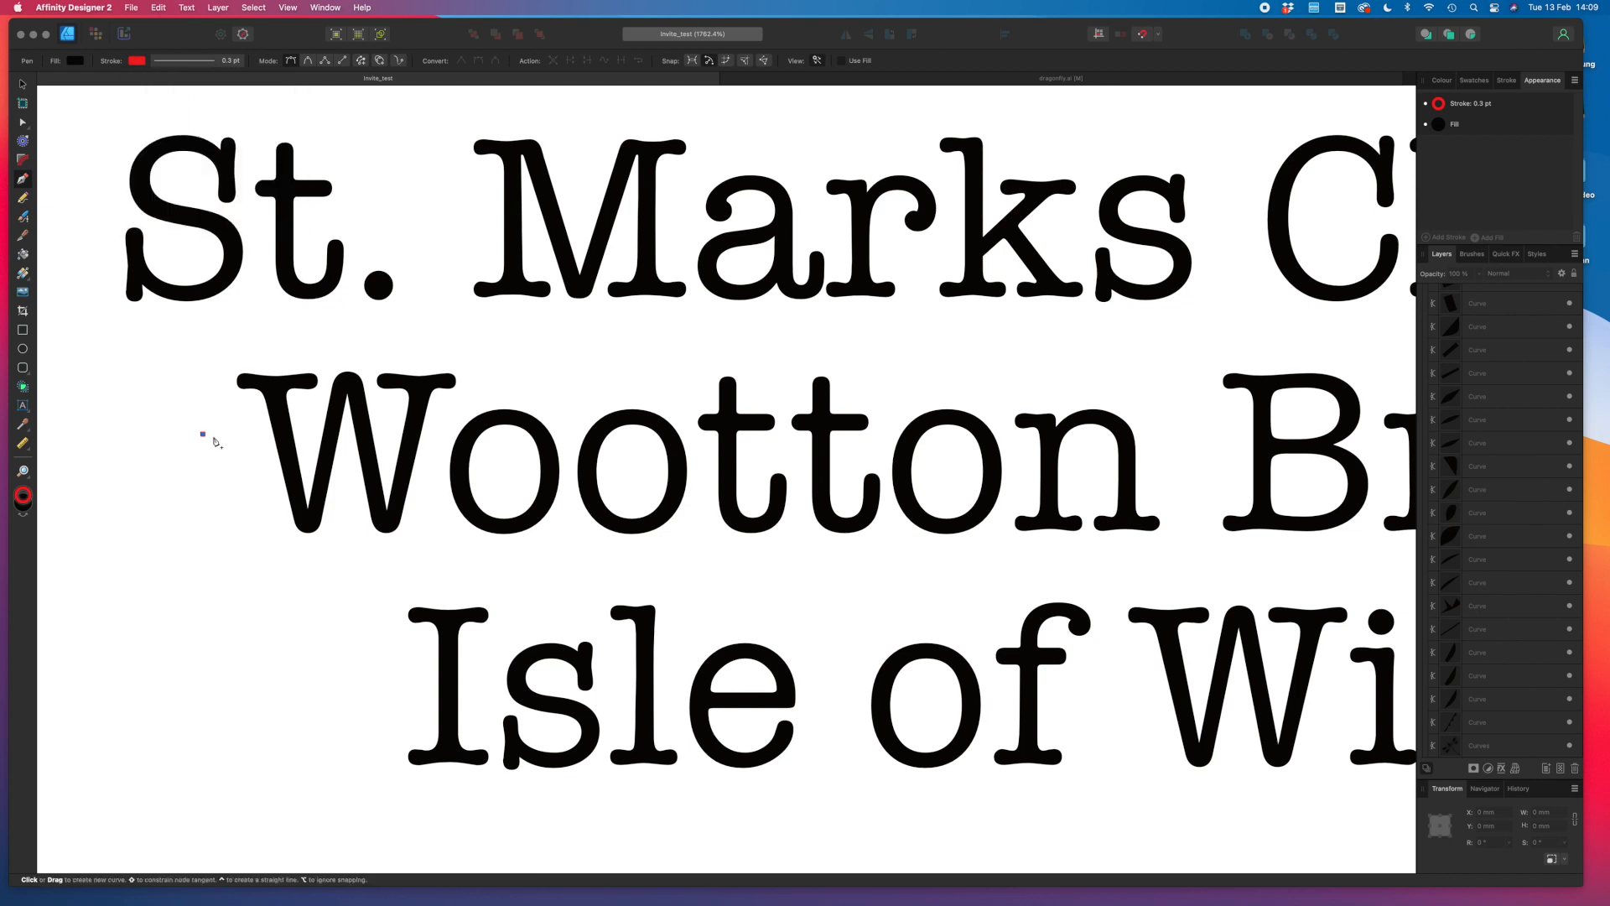
pyautogui.keyDown('shift'); pyautogui.click(780, 470); pyautogui.keyUp('shift')
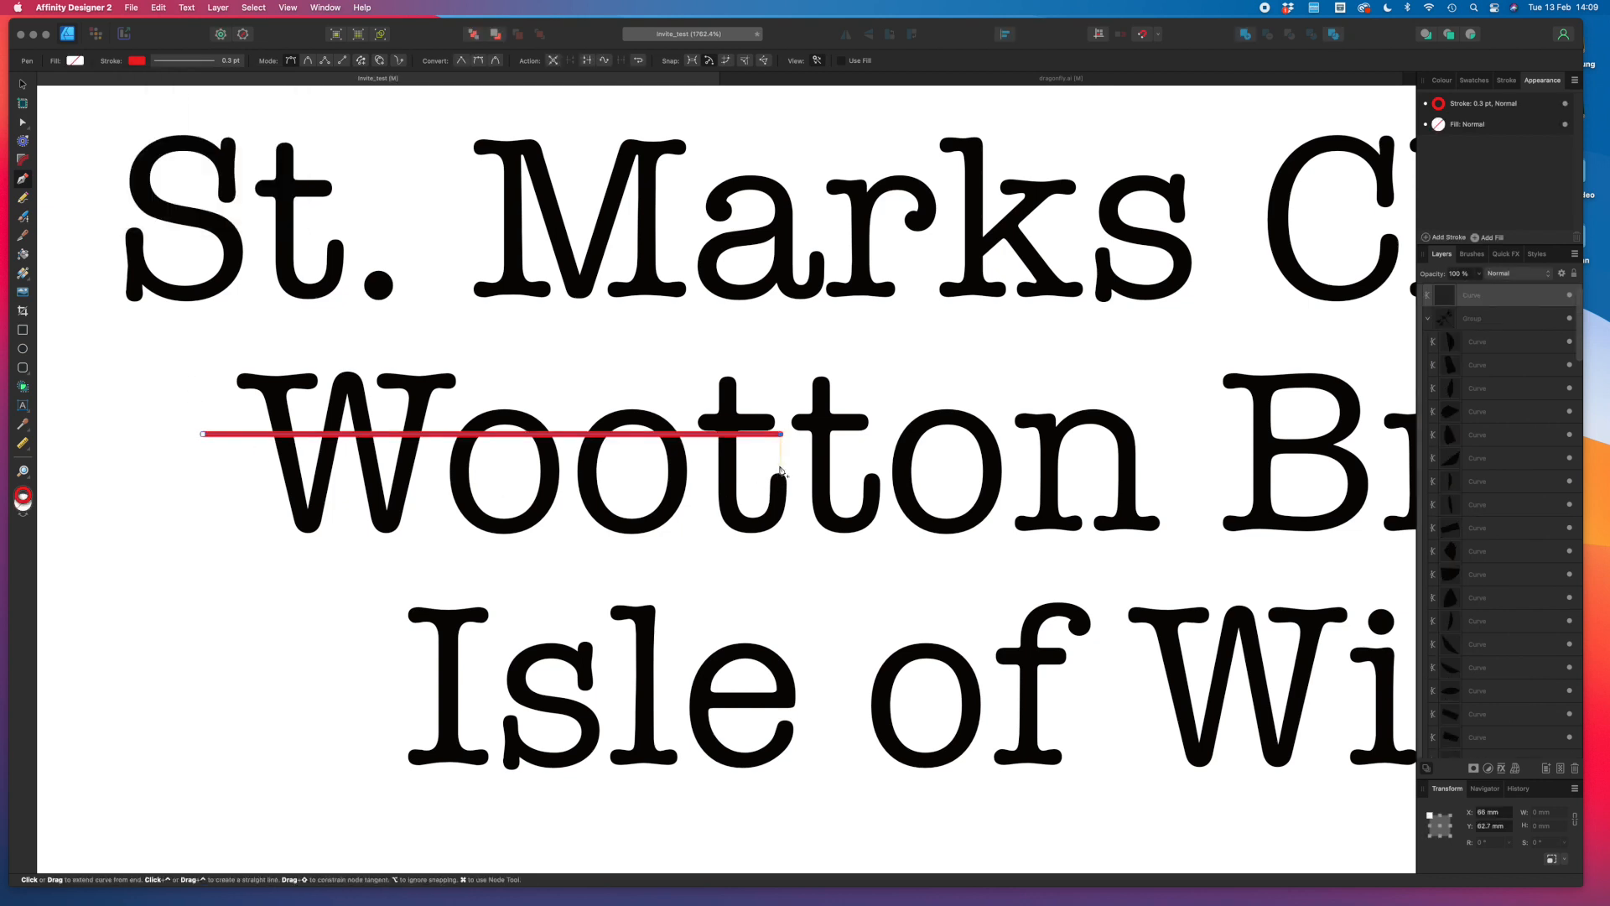
# Compare the red line with the letter strokes of "Wootton" up close, and delete the line.
pyautogui.click(24, 472)
pyautogui.moveTo(286, 423); pyautogui.dragTo(611, 531)
pyautogui.moveTo(420, 477); pyautogui.dragTo(617, 512)
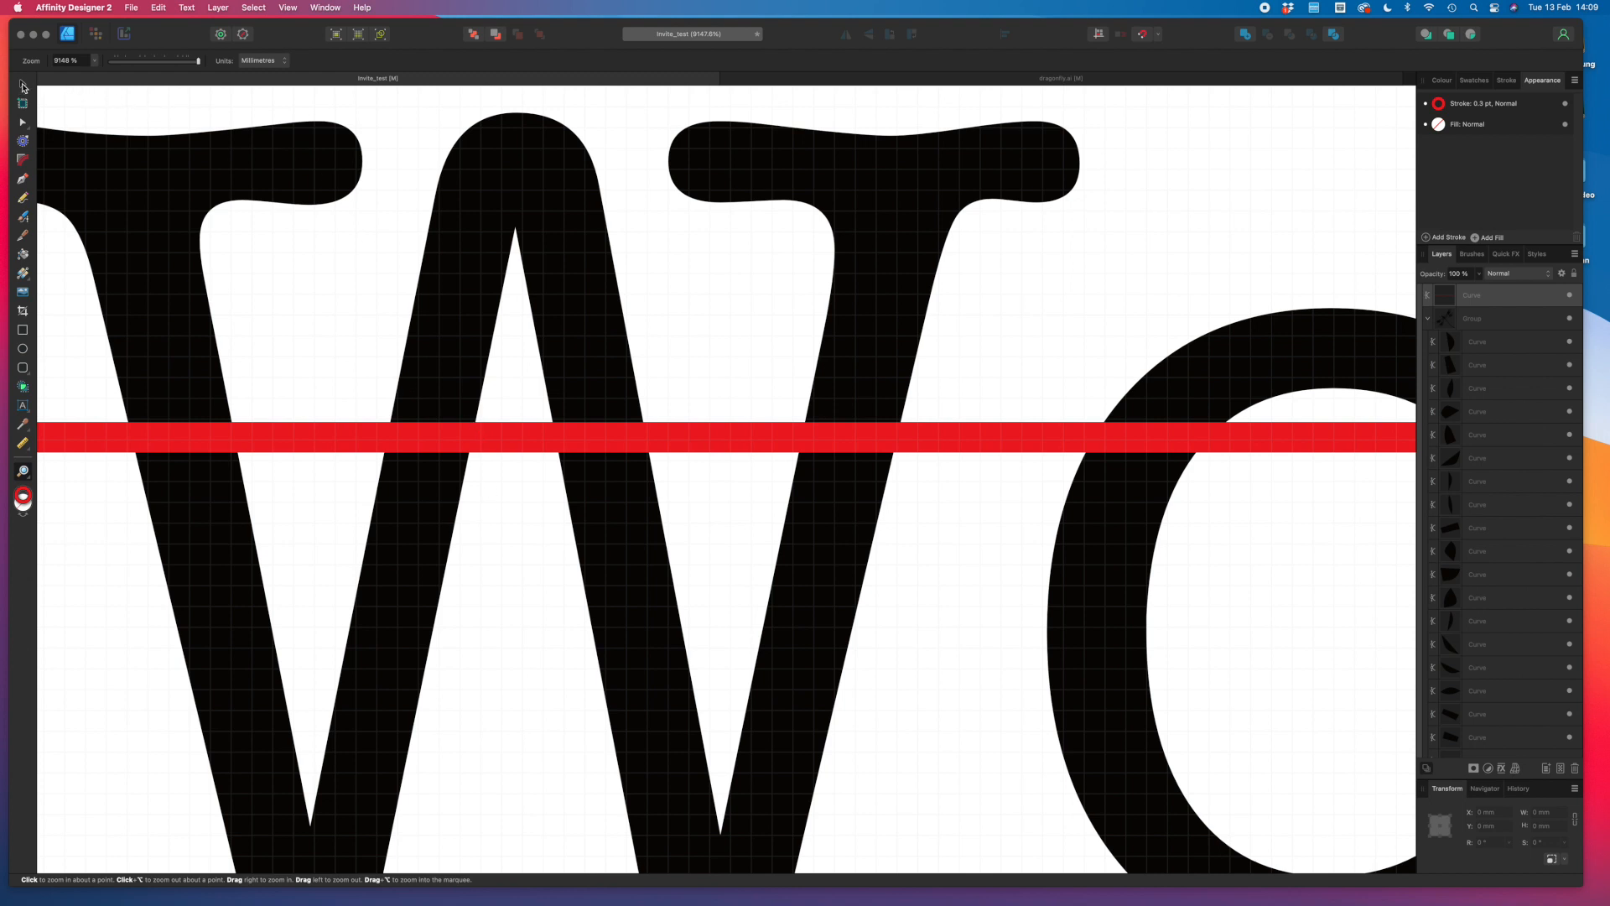
pyautogui.click(23, 84)
pyautogui.click(483, 436)
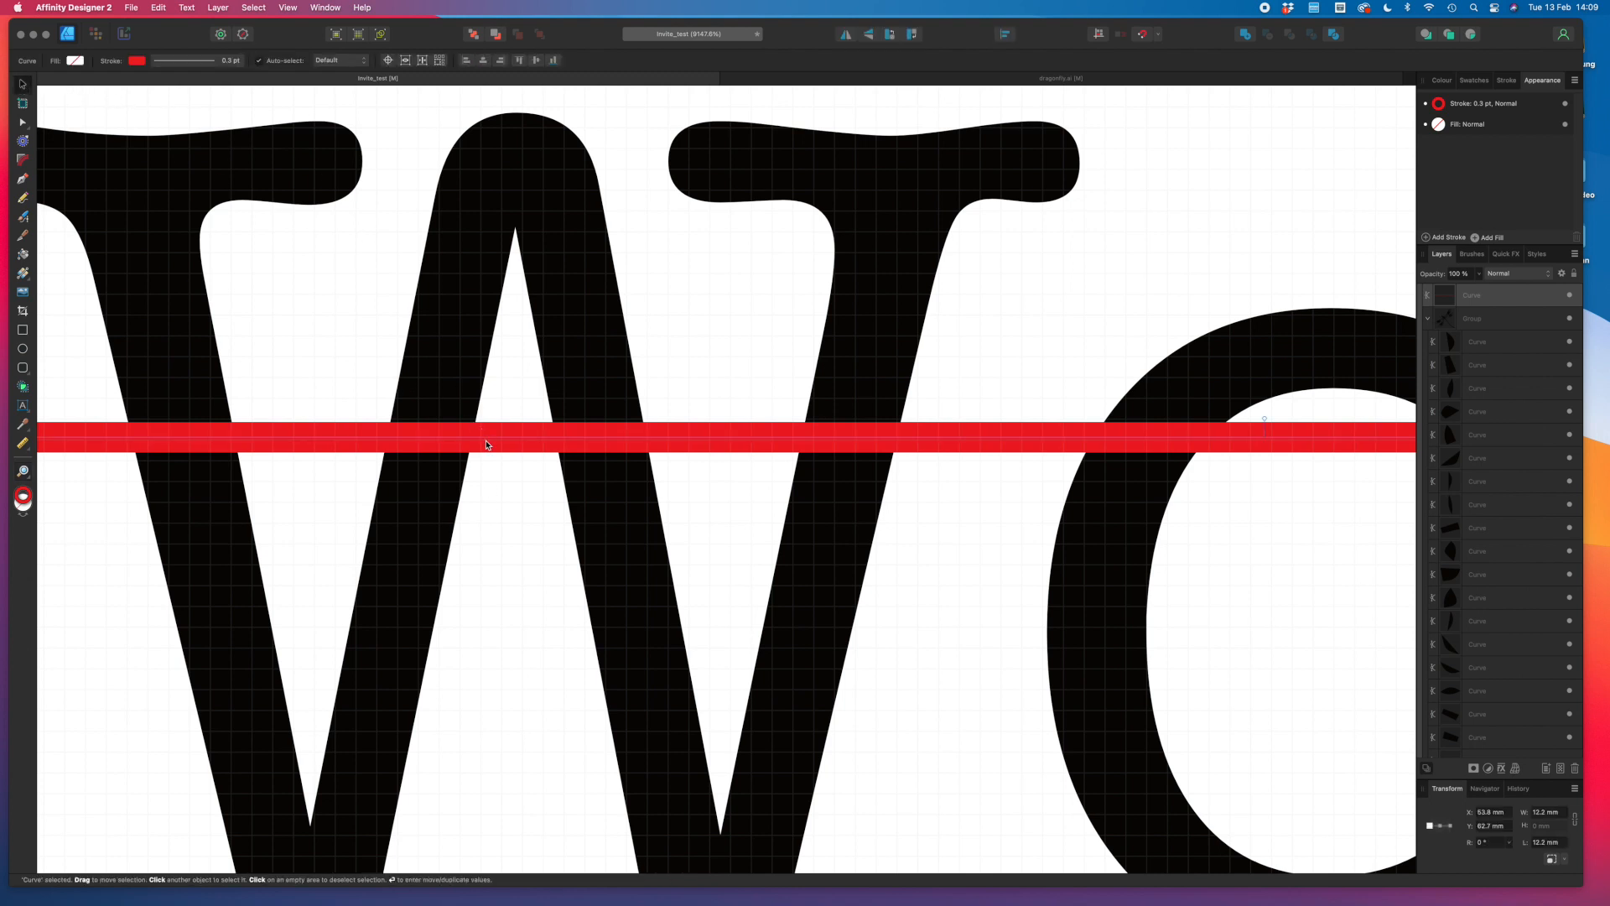
pyautogui.press('Delete')
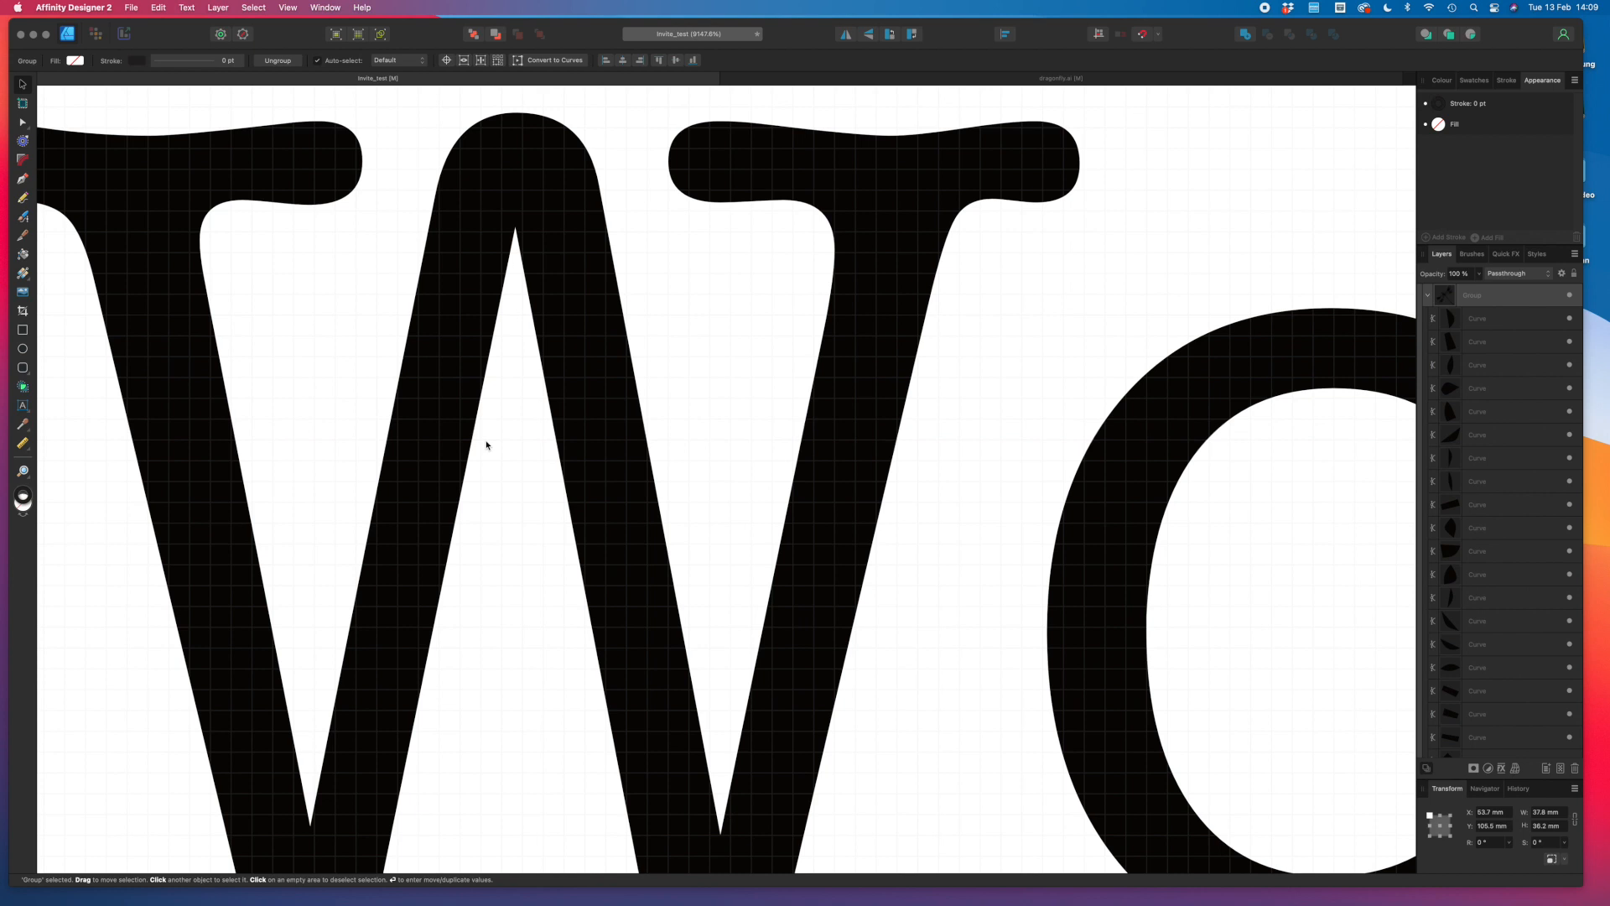
# Set the stroke width for new artistic text to 0 pt with nothing selected.
pyautogui.press('super+0')
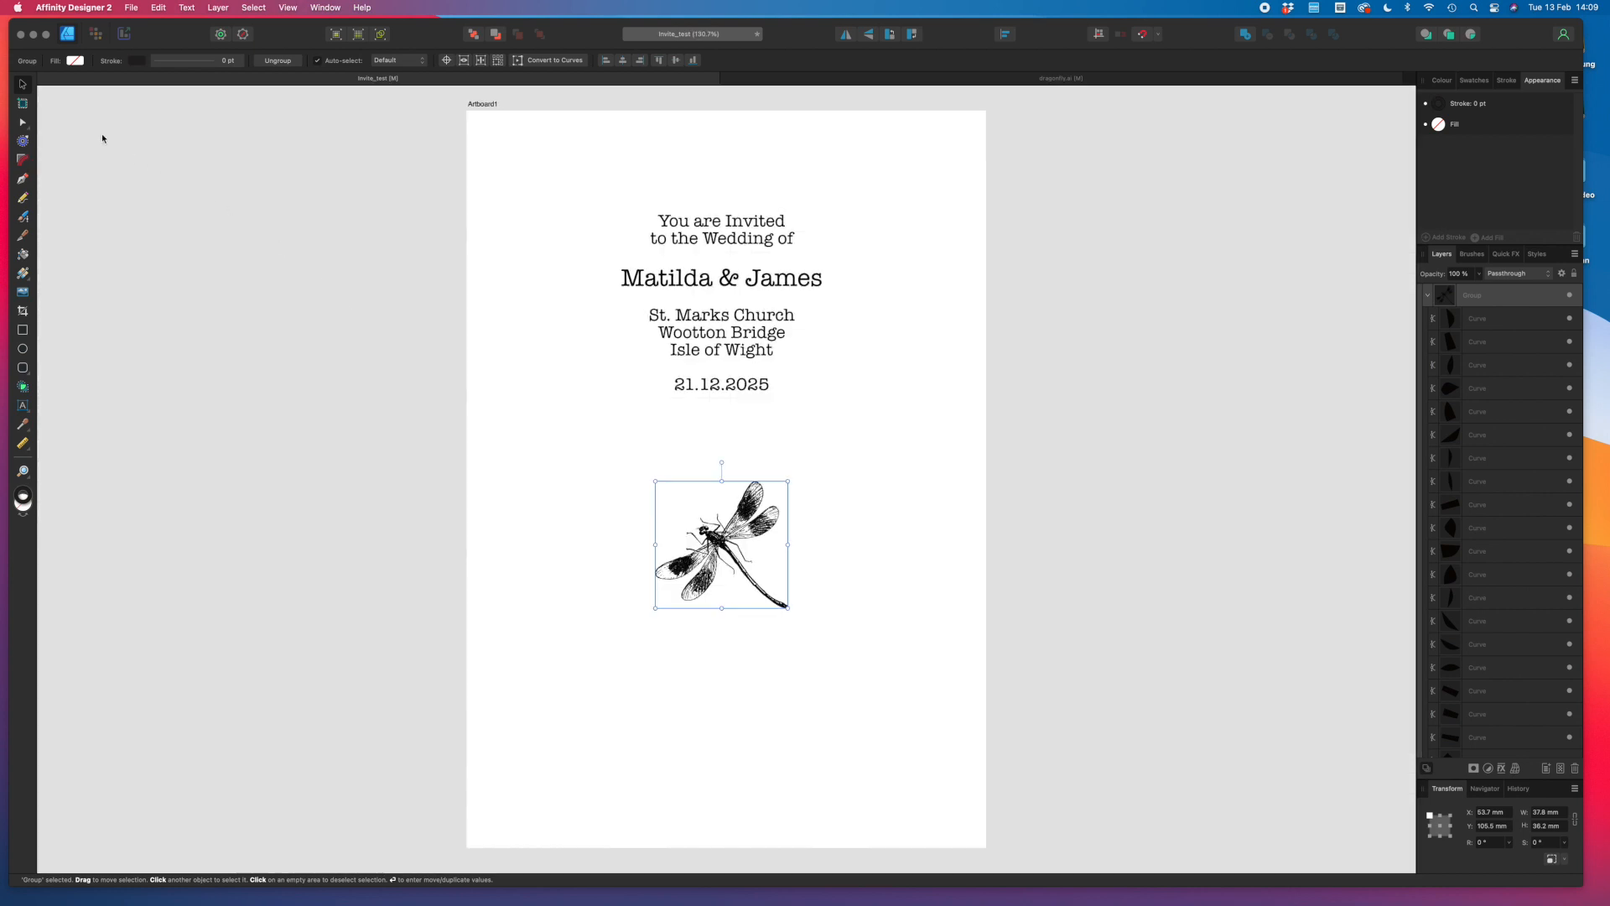
pyautogui.click(55, 119)
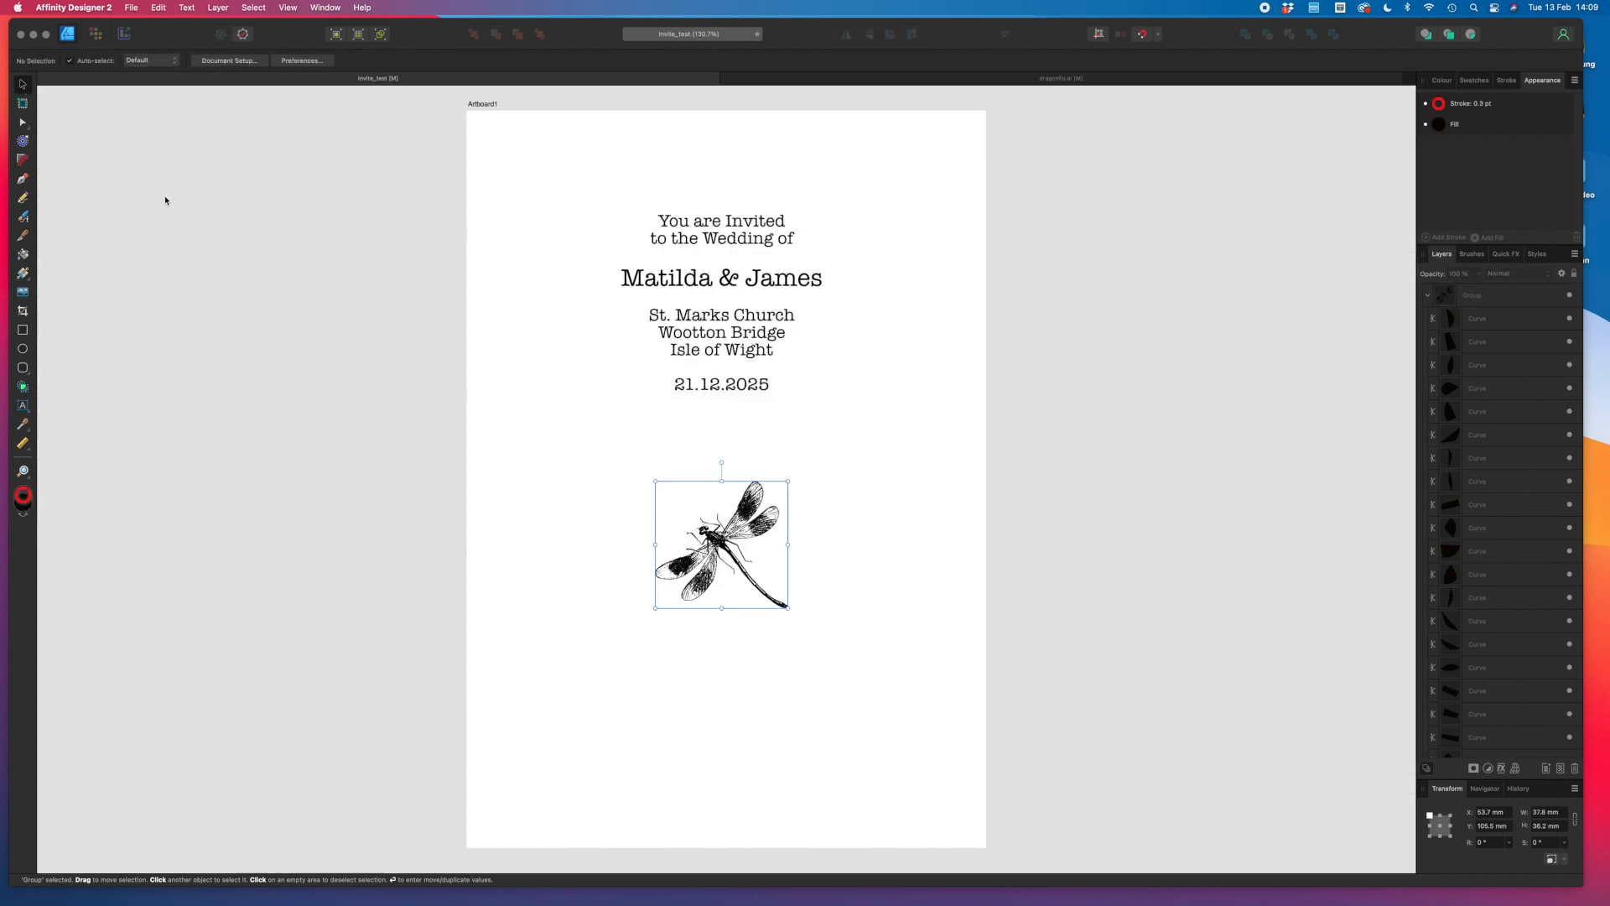
pyautogui.click(21, 407)
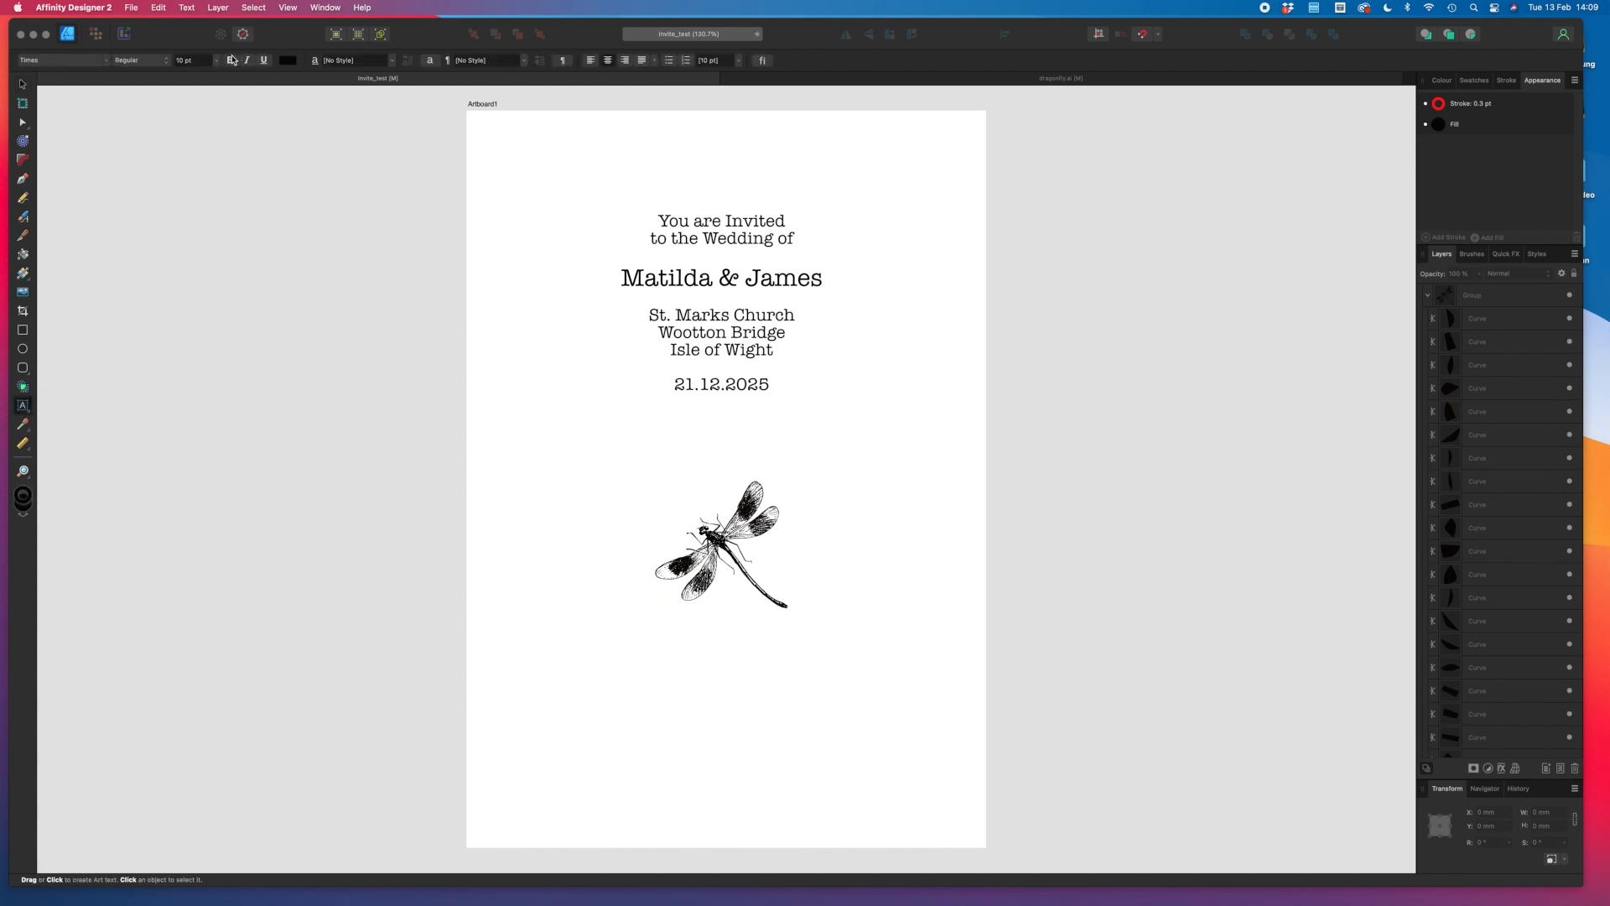
pyautogui.click(1488, 109)
pyautogui.click(1440, 107)
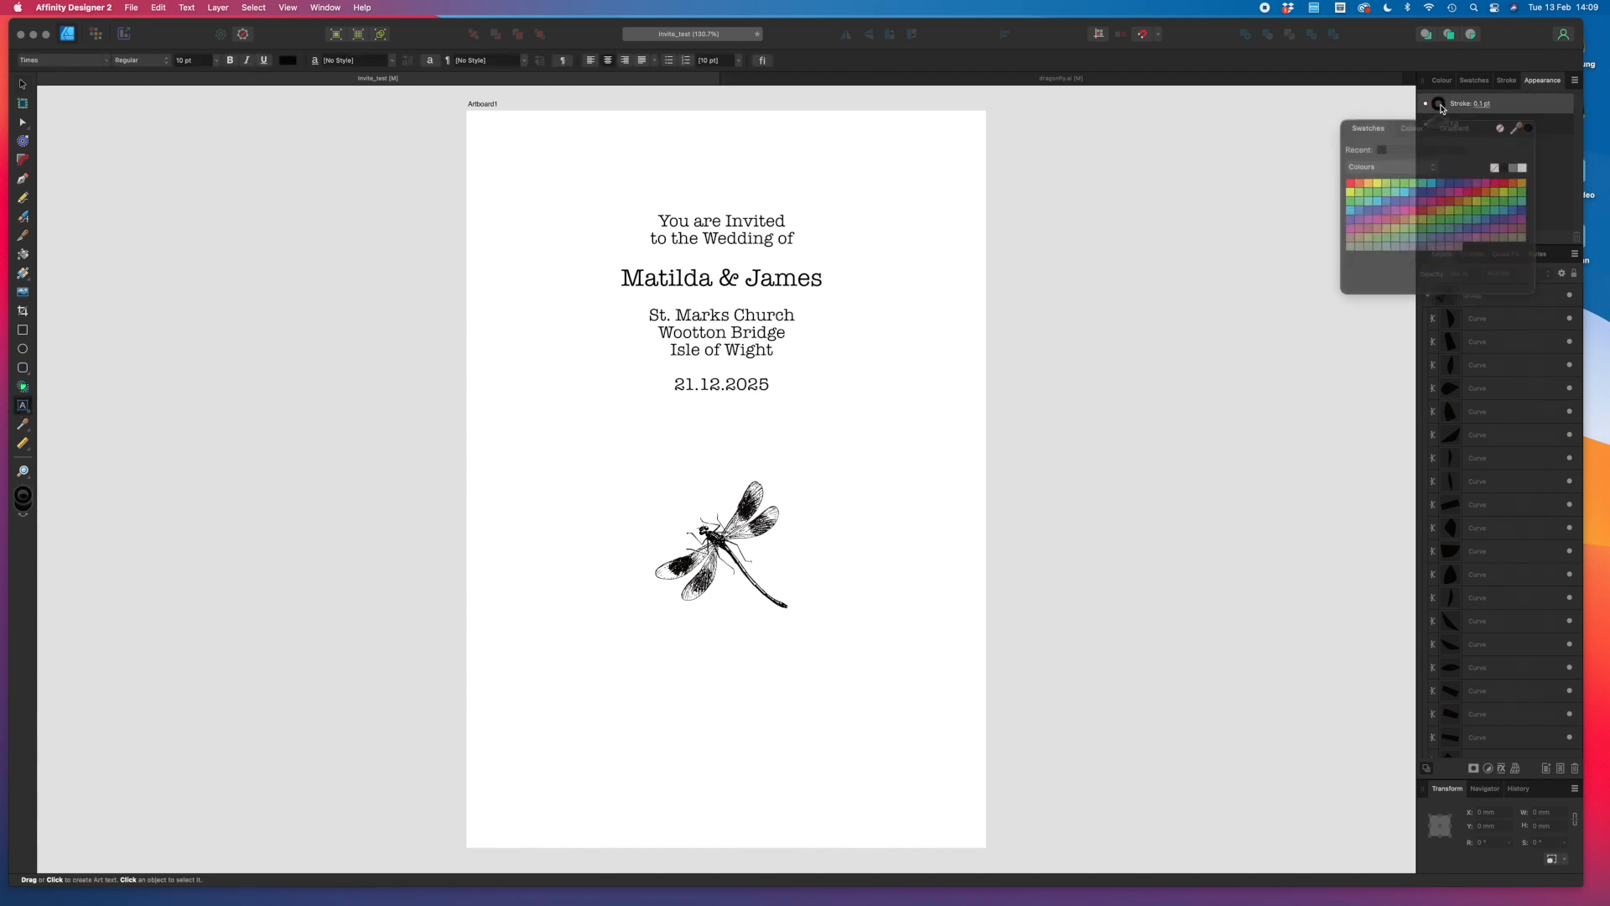
pyautogui.click(1495, 127)
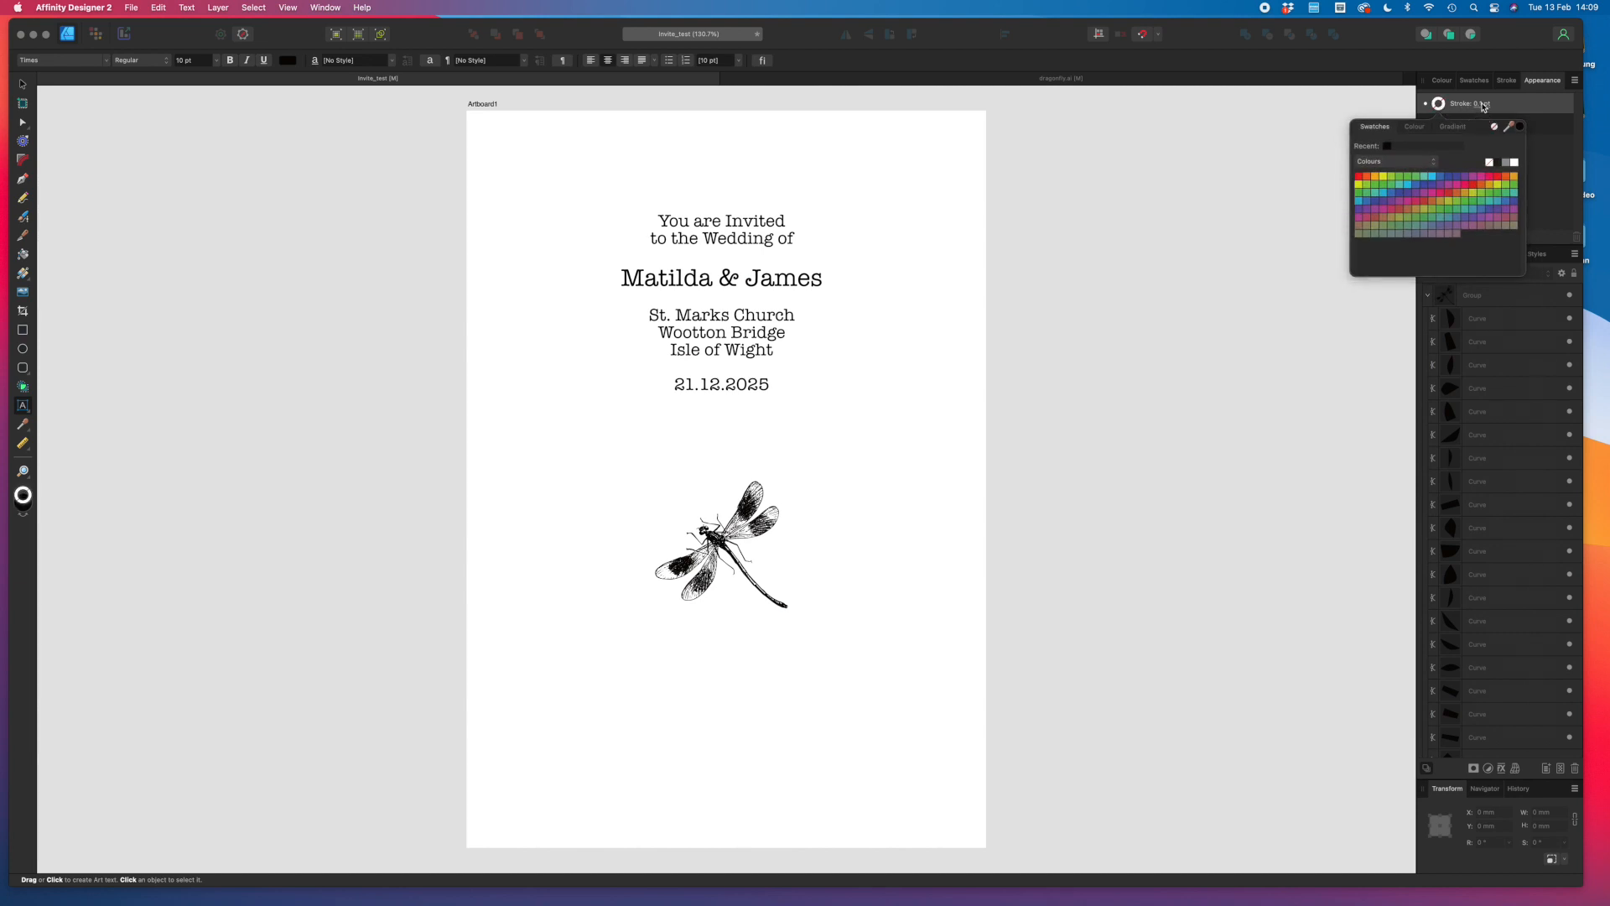
pyautogui.click(1485, 105)
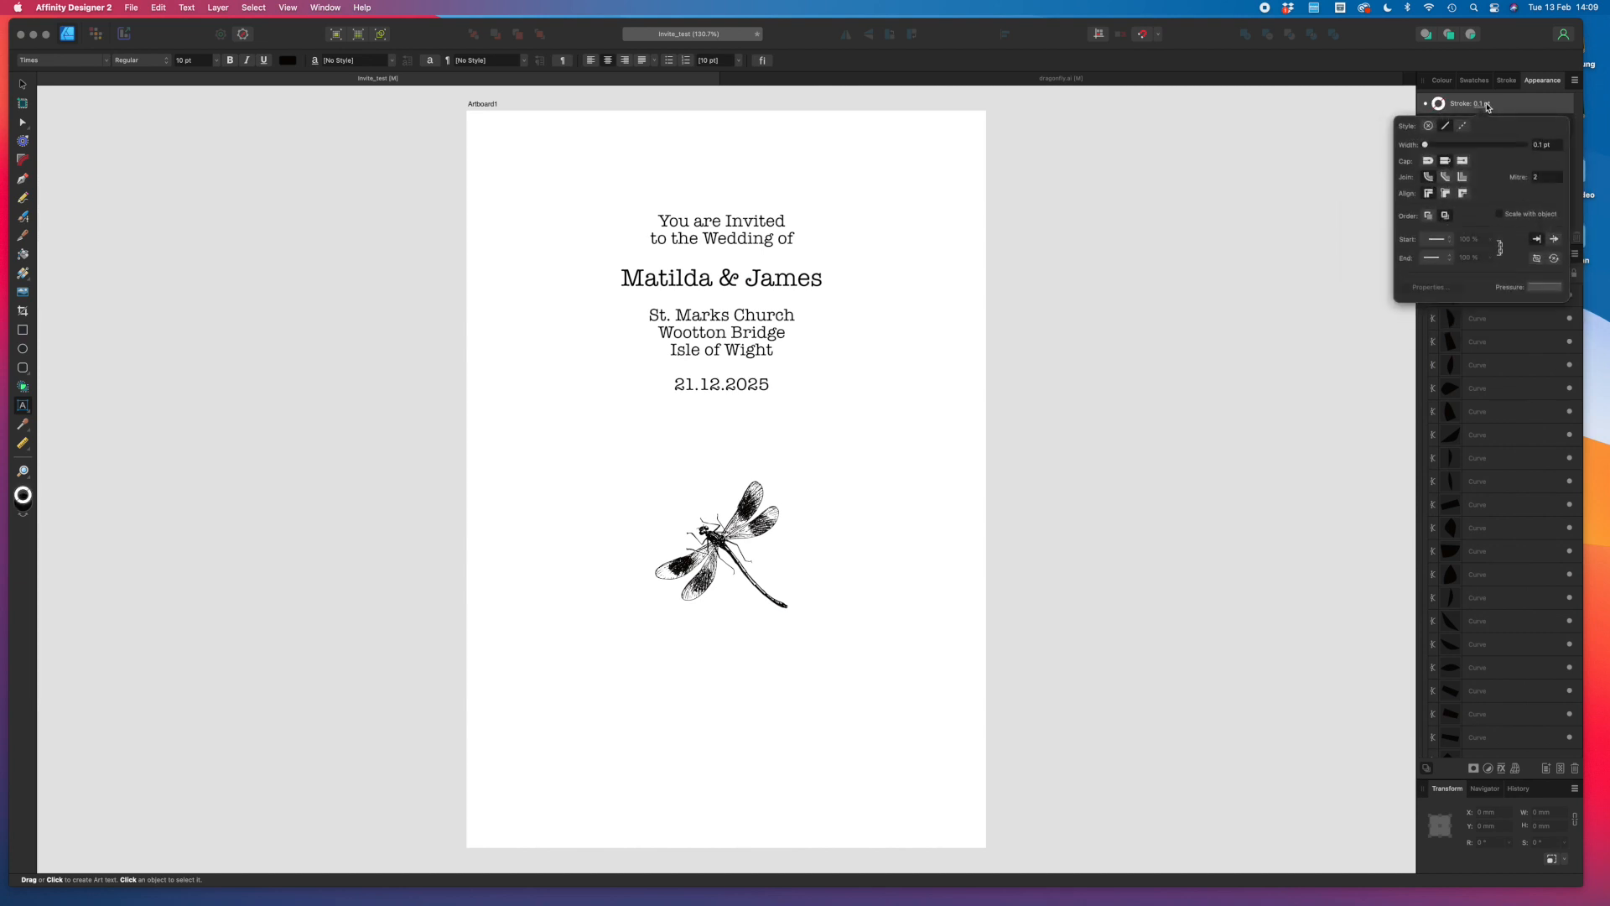
pyautogui.moveTo(1425, 145); pyautogui.dragTo(1391, 147)
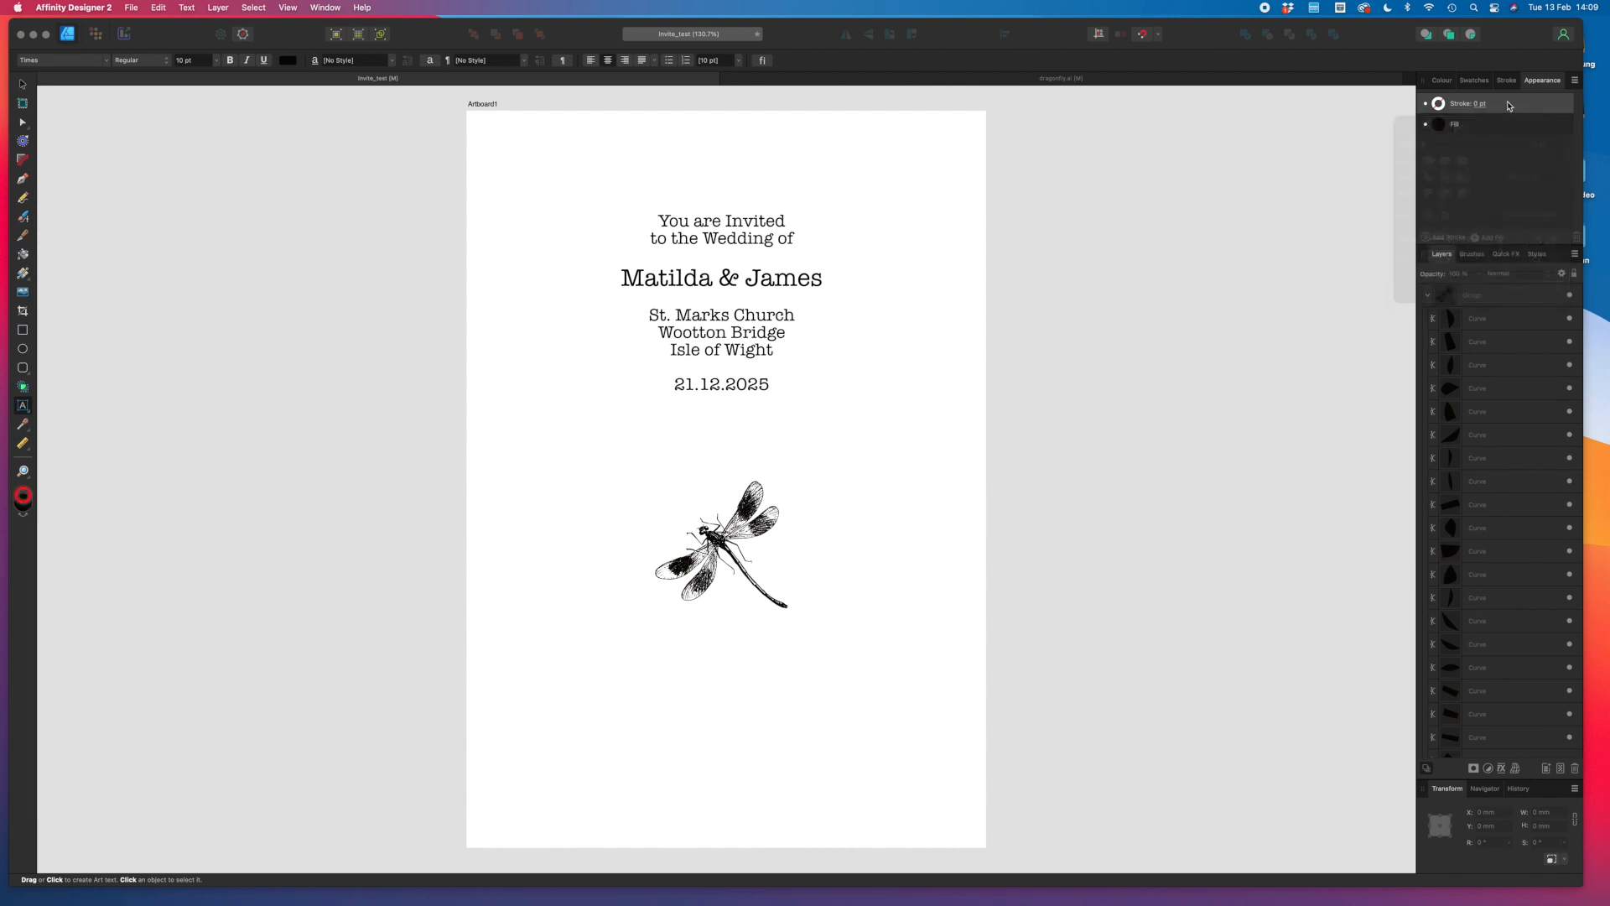
# Add the artistic text line "This is a type line test" and place it below the date, just left of the dragonfly's upper wing.
pyautogui.click(525, 394)
pyautogui.write('This is a')
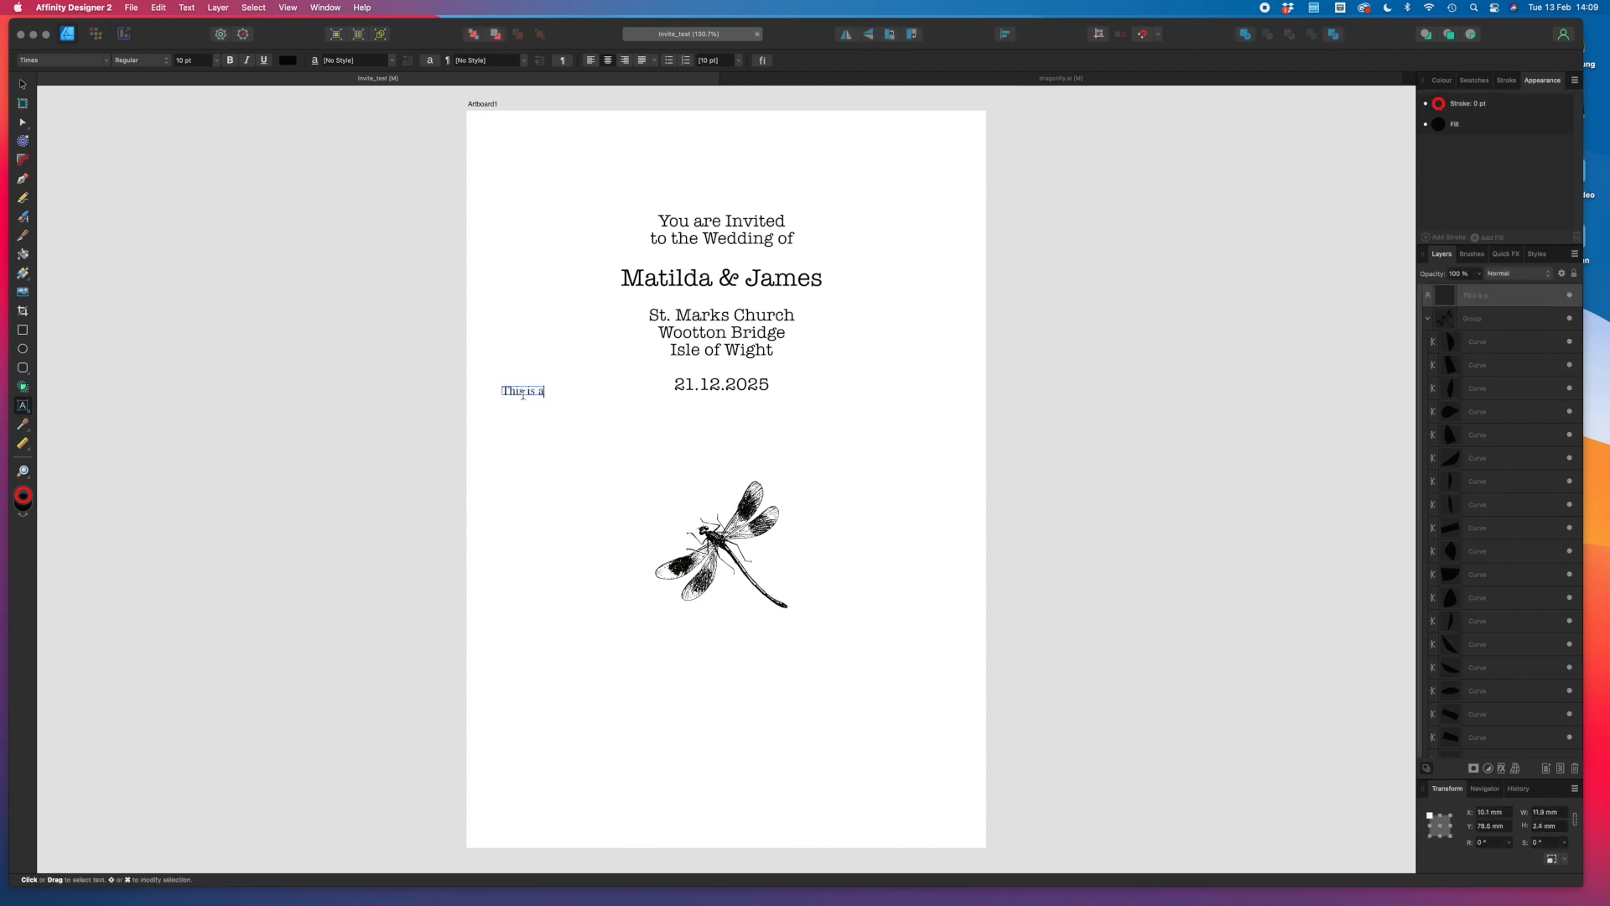
pyautogui.write(' type line')
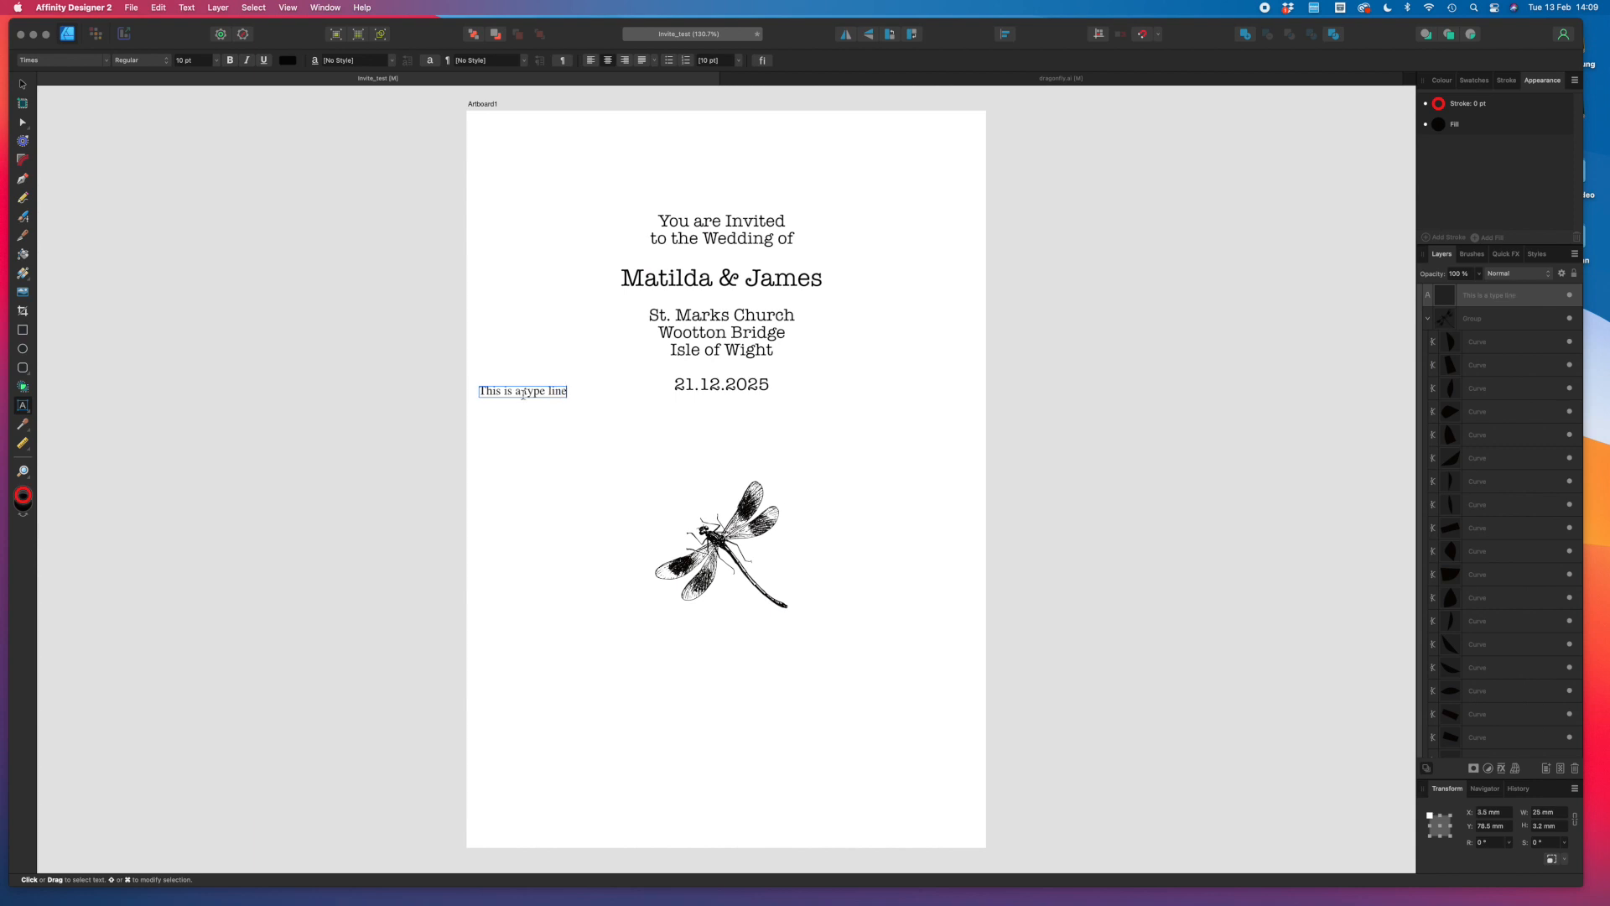
pyautogui.write(' test')
pyautogui.press('Escape')
pyautogui.press('v')
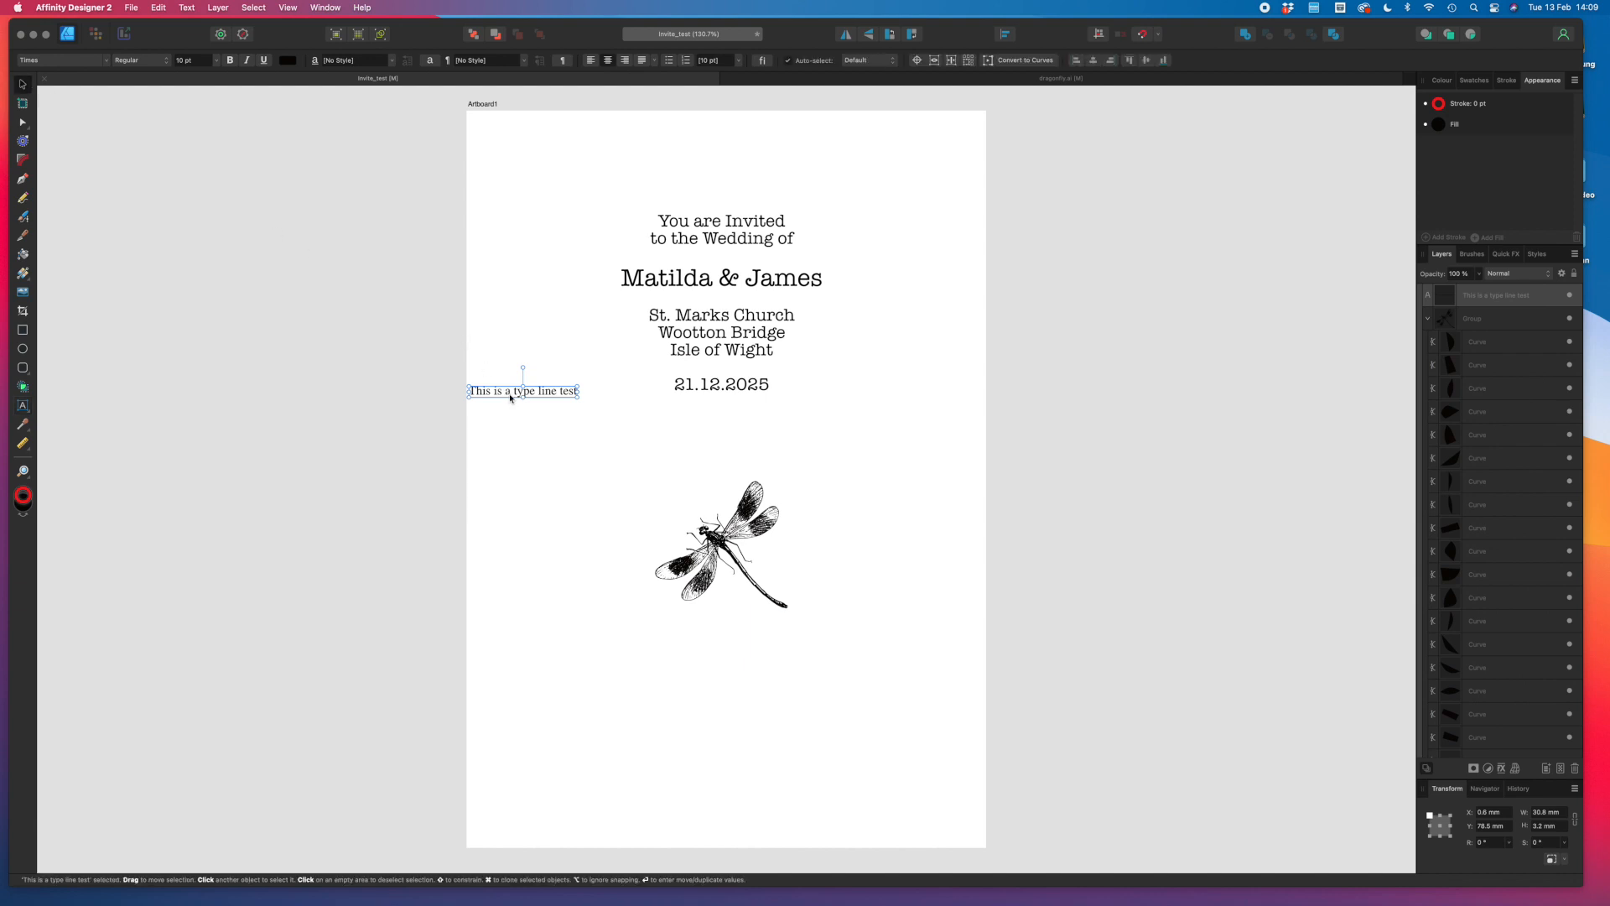
pyautogui.moveTo(507, 394); pyautogui.dragTo(589, 481)
# Draw a slanted red line with a 0.3 pt stroke, about 2.8 mm long, across the word "is" in the test text.
pyautogui.click(24, 472)
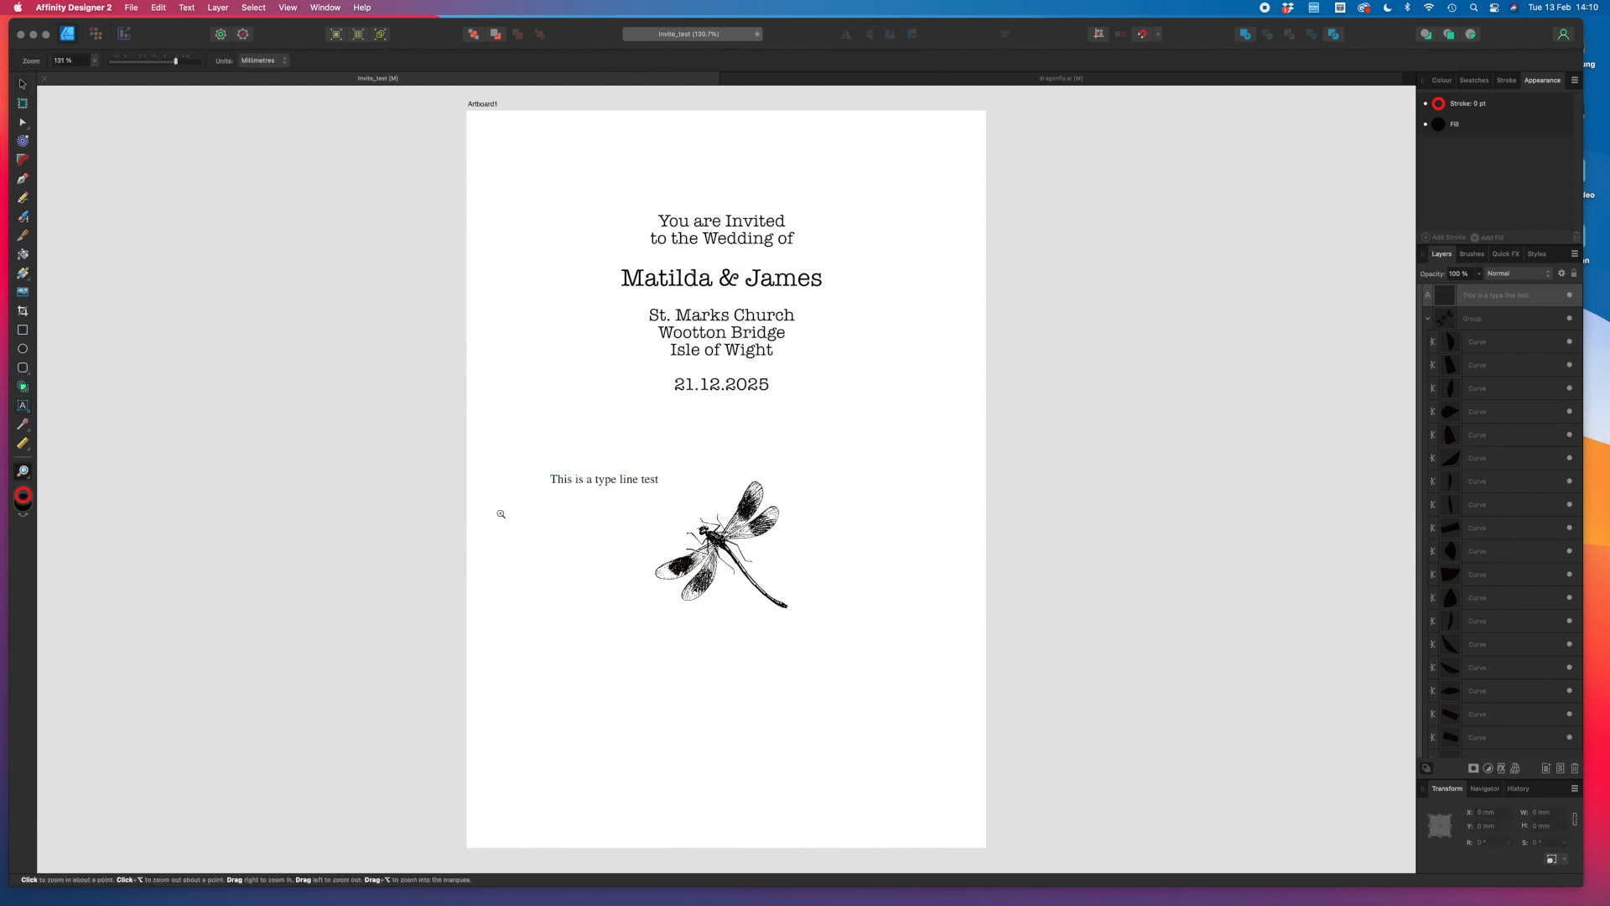
pyautogui.moveTo(573, 473); pyautogui.dragTo(809, 545)
pyautogui.moveTo(621, 498); pyautogui.dragTo(999, 561)
pyautogui.moveTo(601, 504); pyautogui.dragTo(1037, 533)
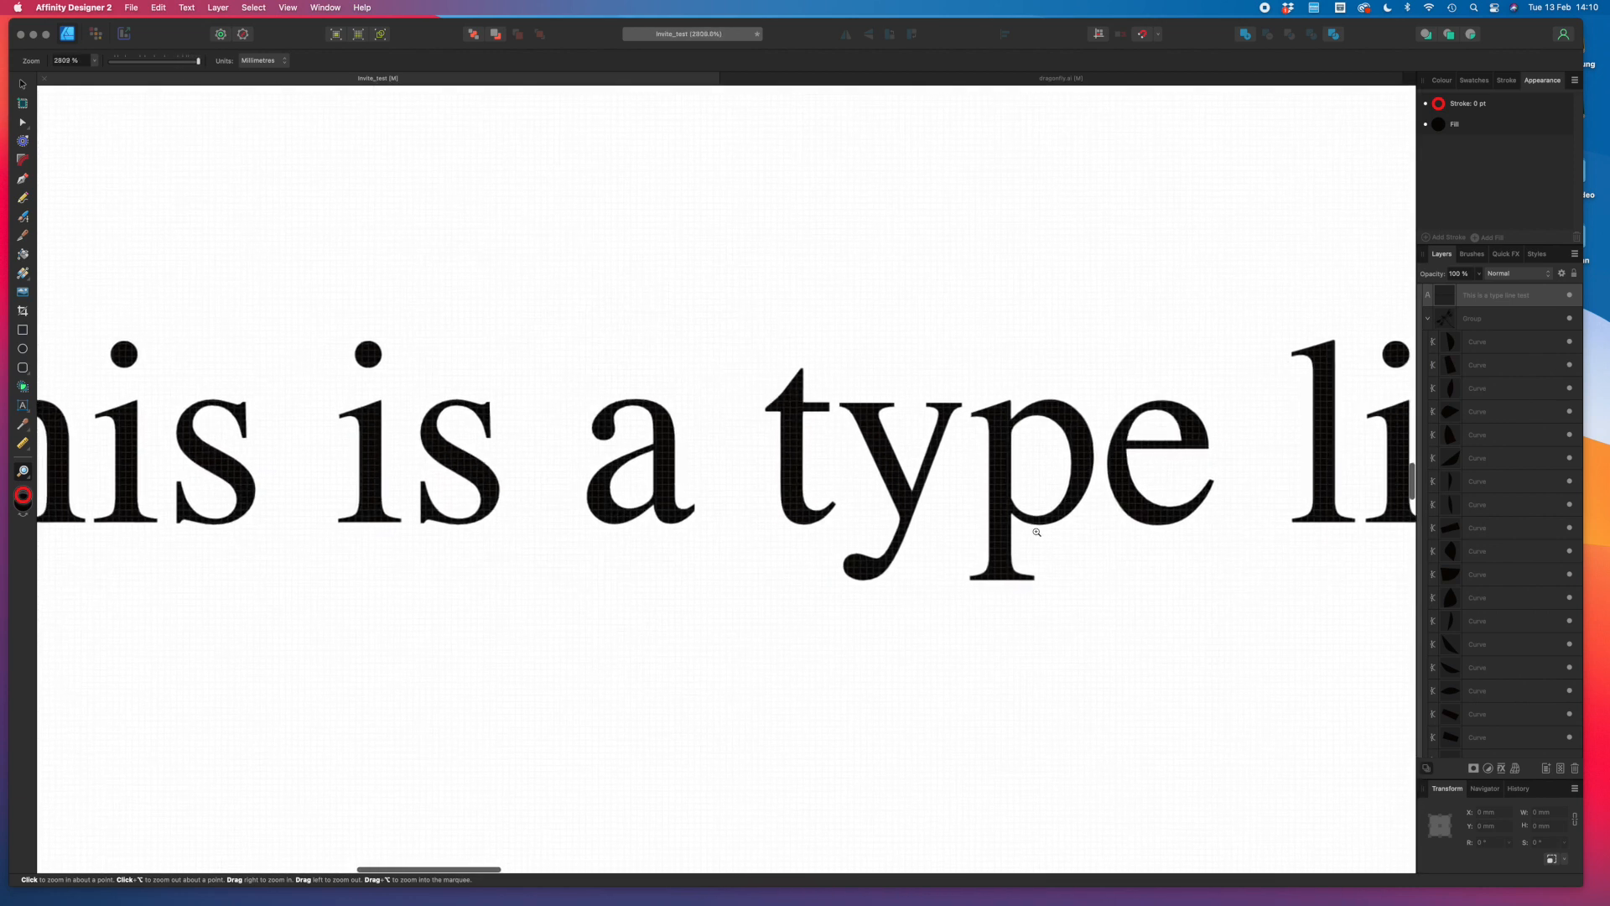
pyautogui.click(25, 182)
pyautogui.click(202, 64)
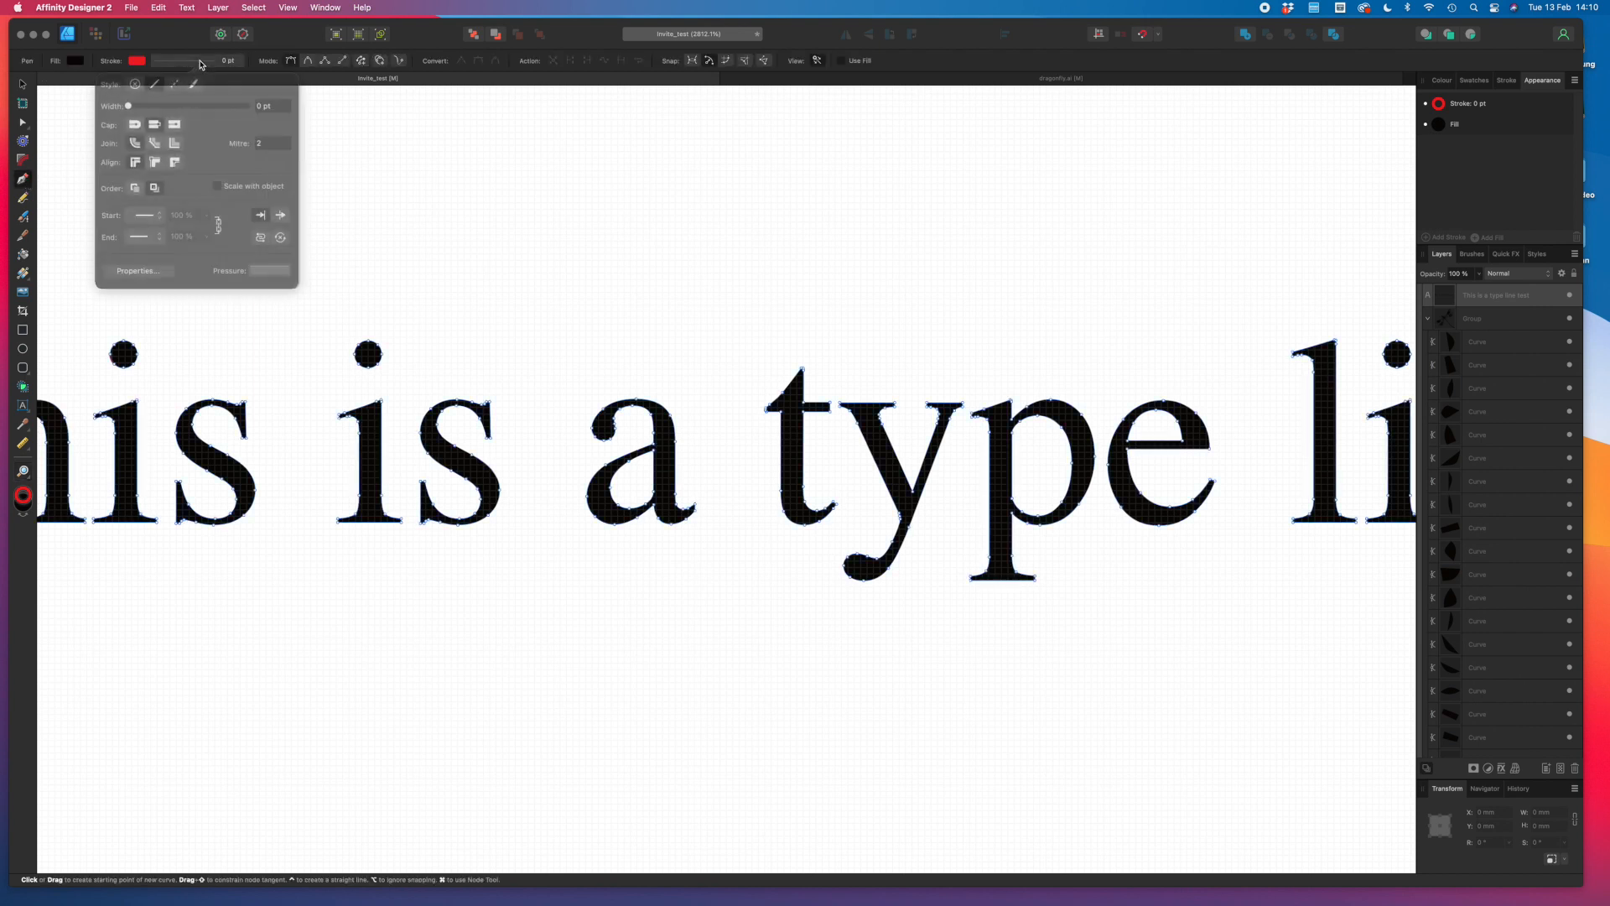
pyautogui.click(253, 100)
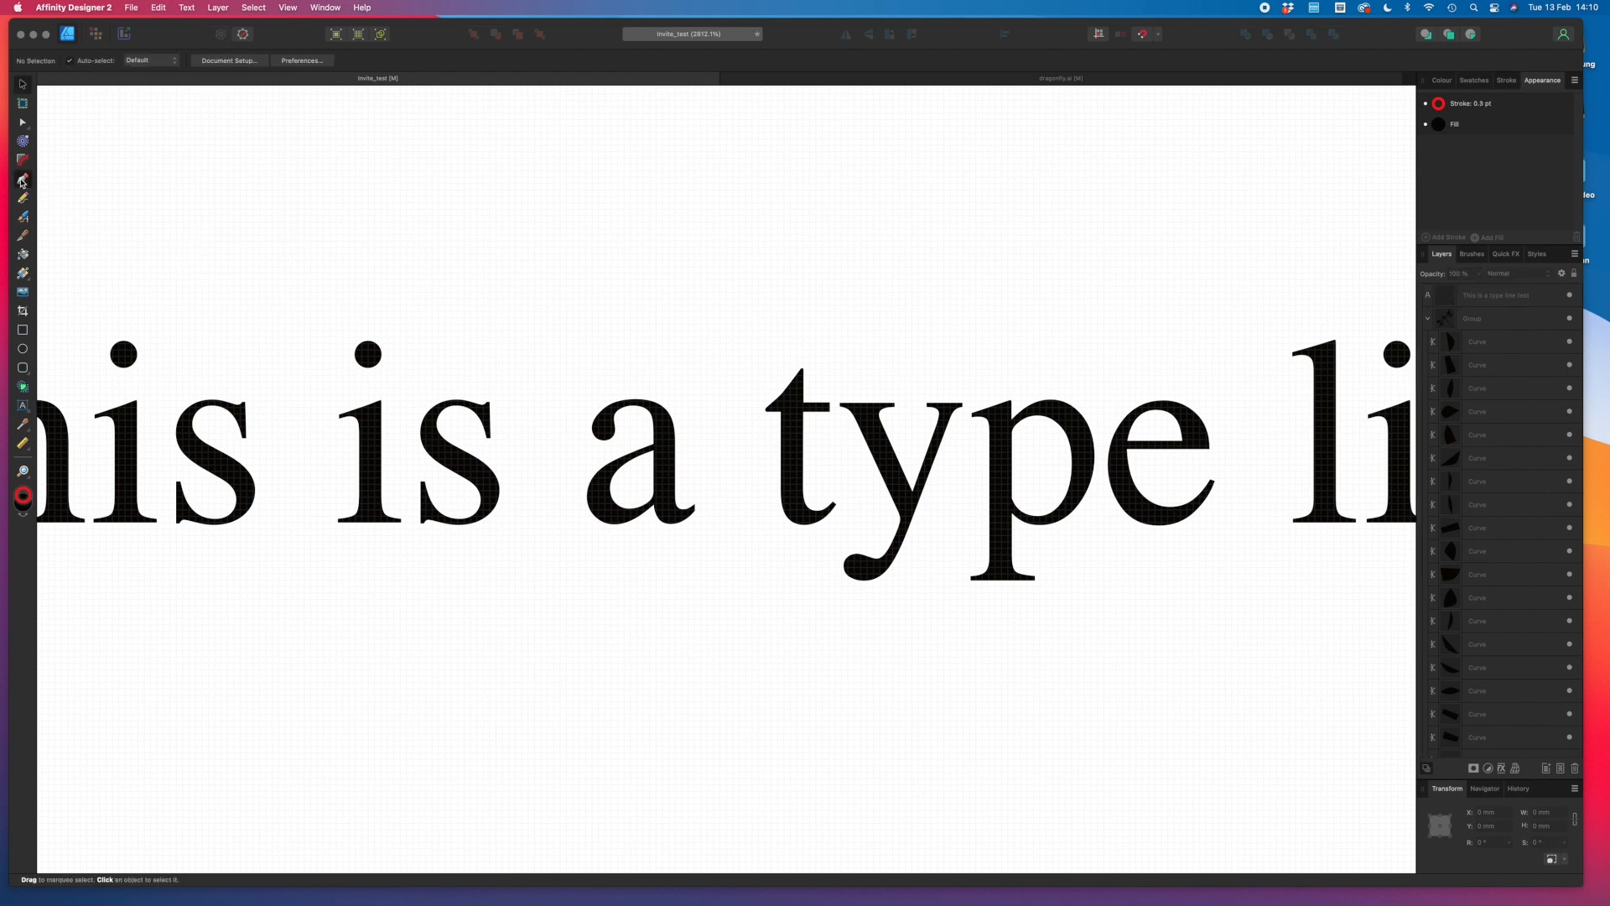
pyautogui.click(23, 179)
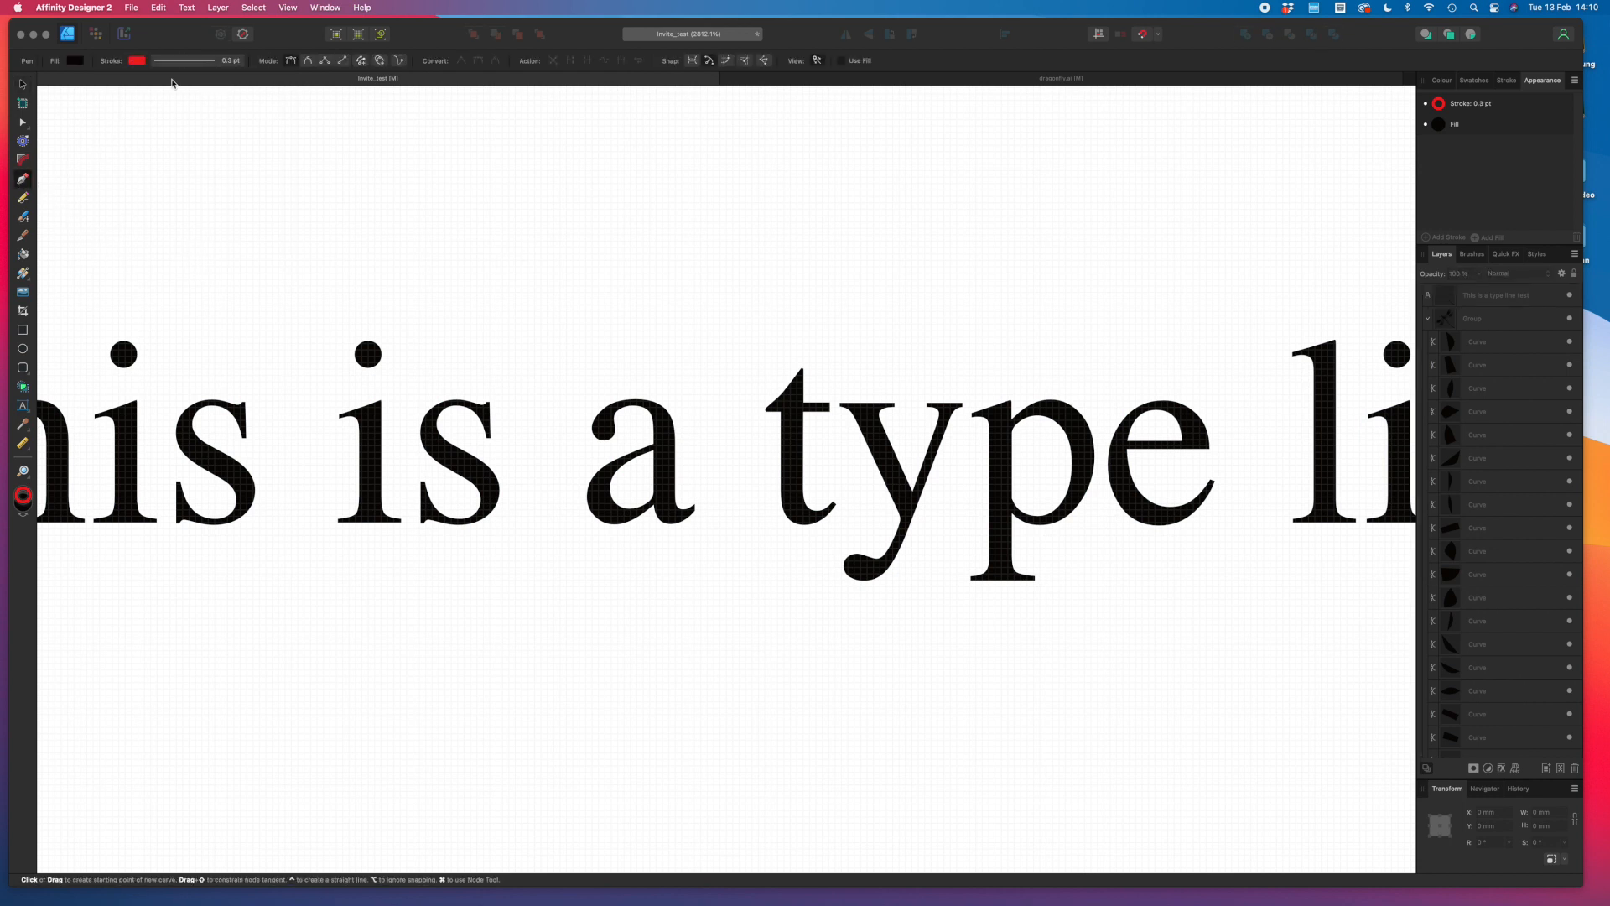
pyautogui.click(315, 426)
pyautogui.click(525, 394)
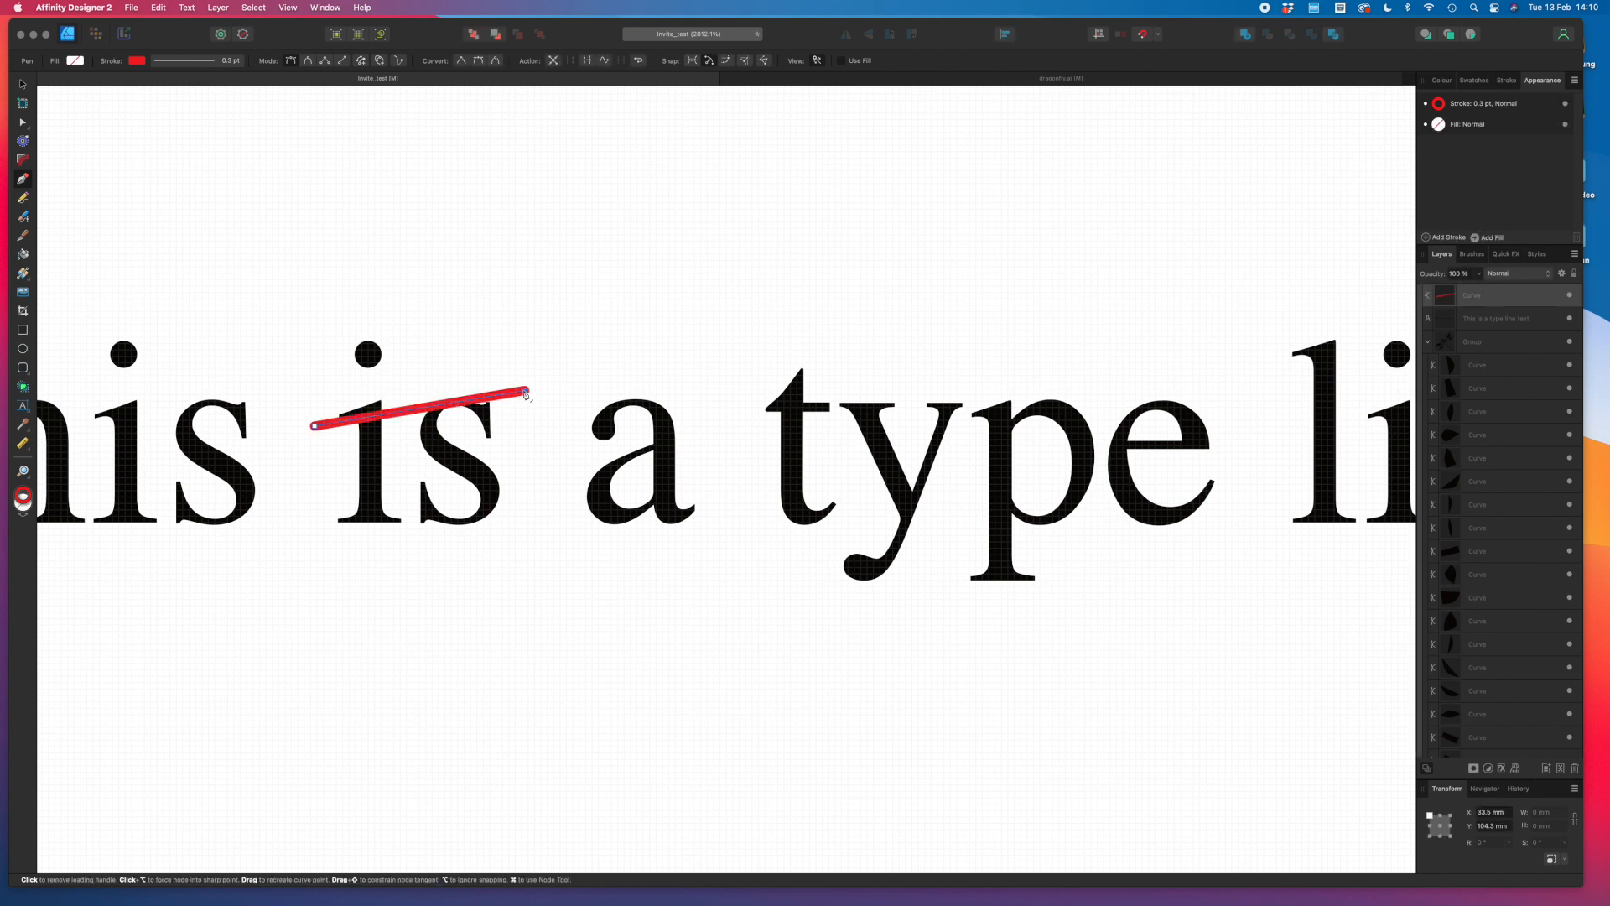
# Shift the red line slightly down over the word "is" to compare it with the letter strokes, and delete it.
pyautogui.scroll(5, 525, 394)
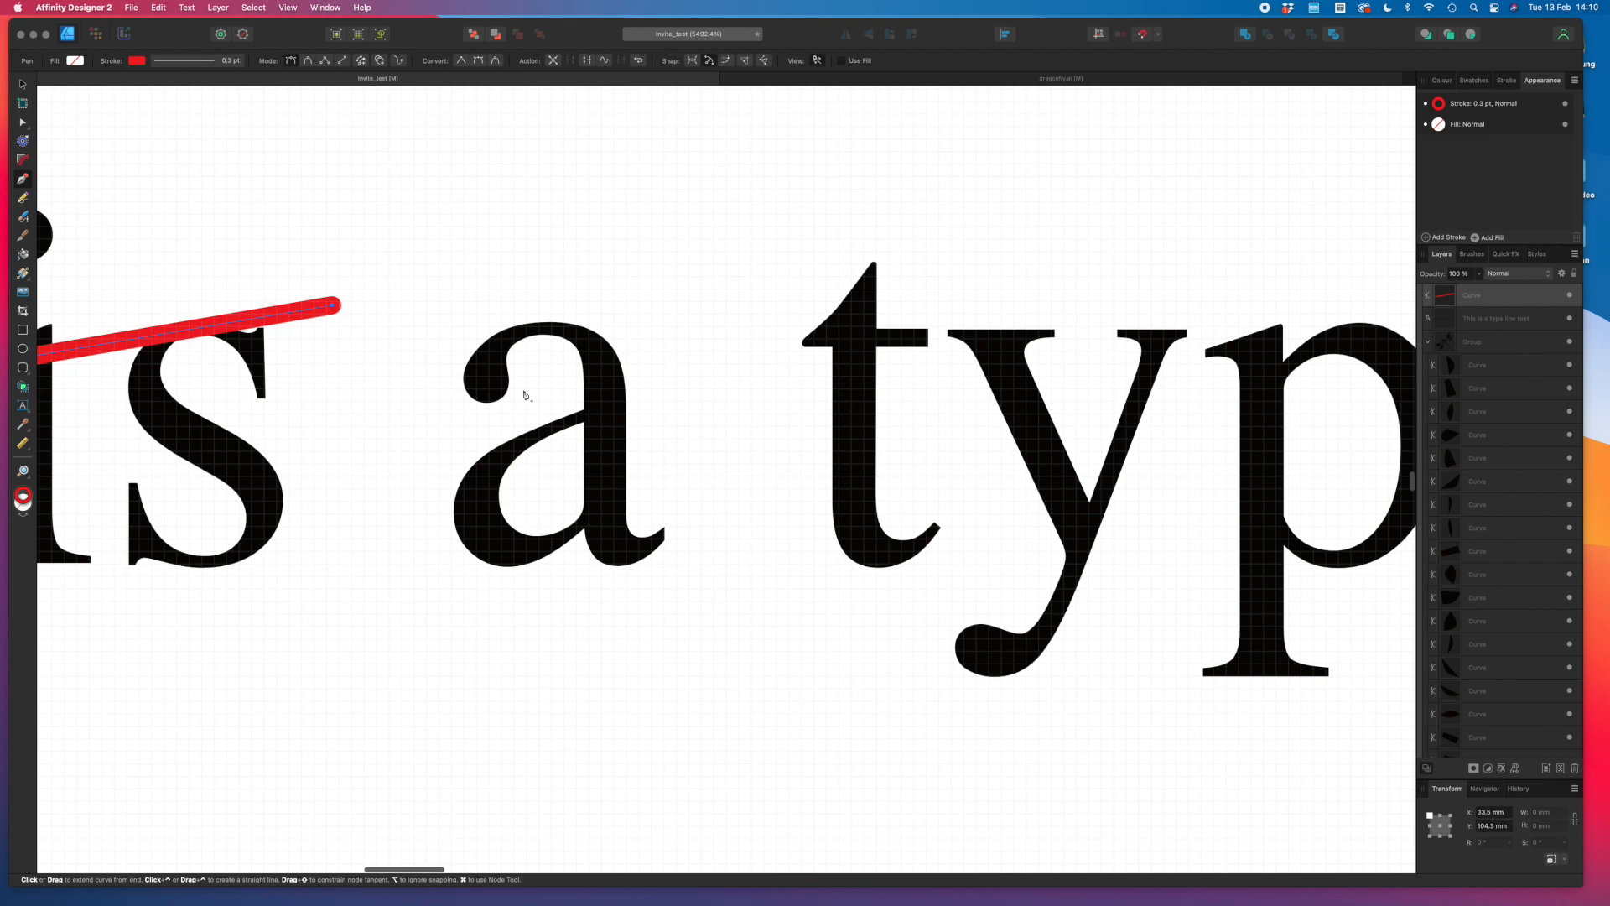
pyautogui.moveTo(324, 431); pyautogui.dragTo(780, 532)
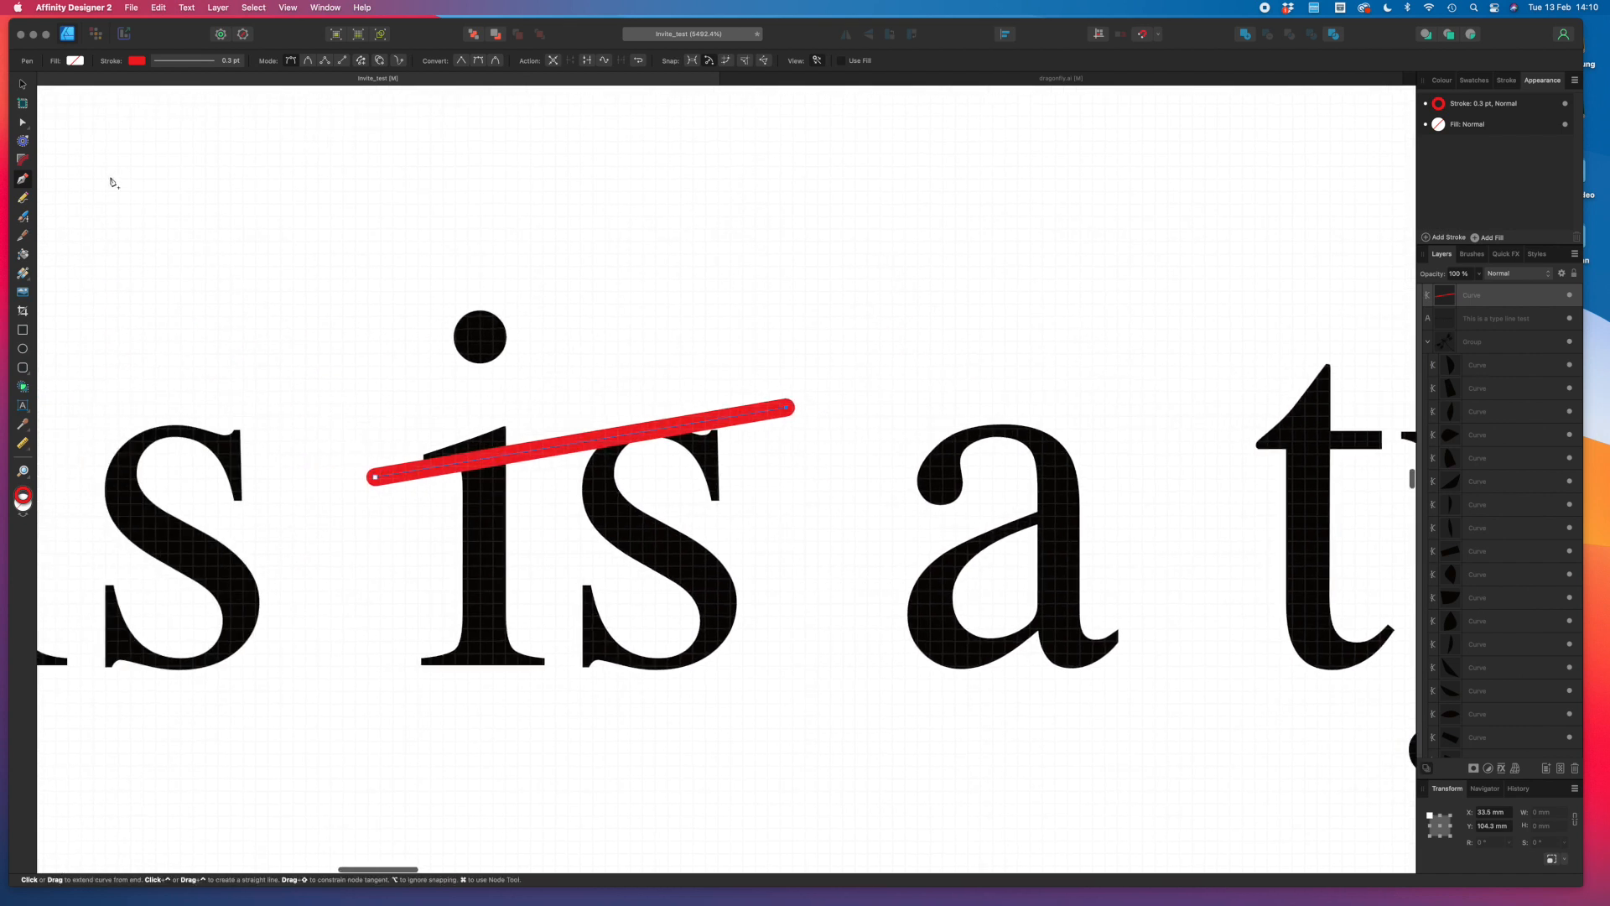
pyautogui.click(23, 84)
pyautogui.moveTo(489, 462); pyautogui.dragTo(501, 498)
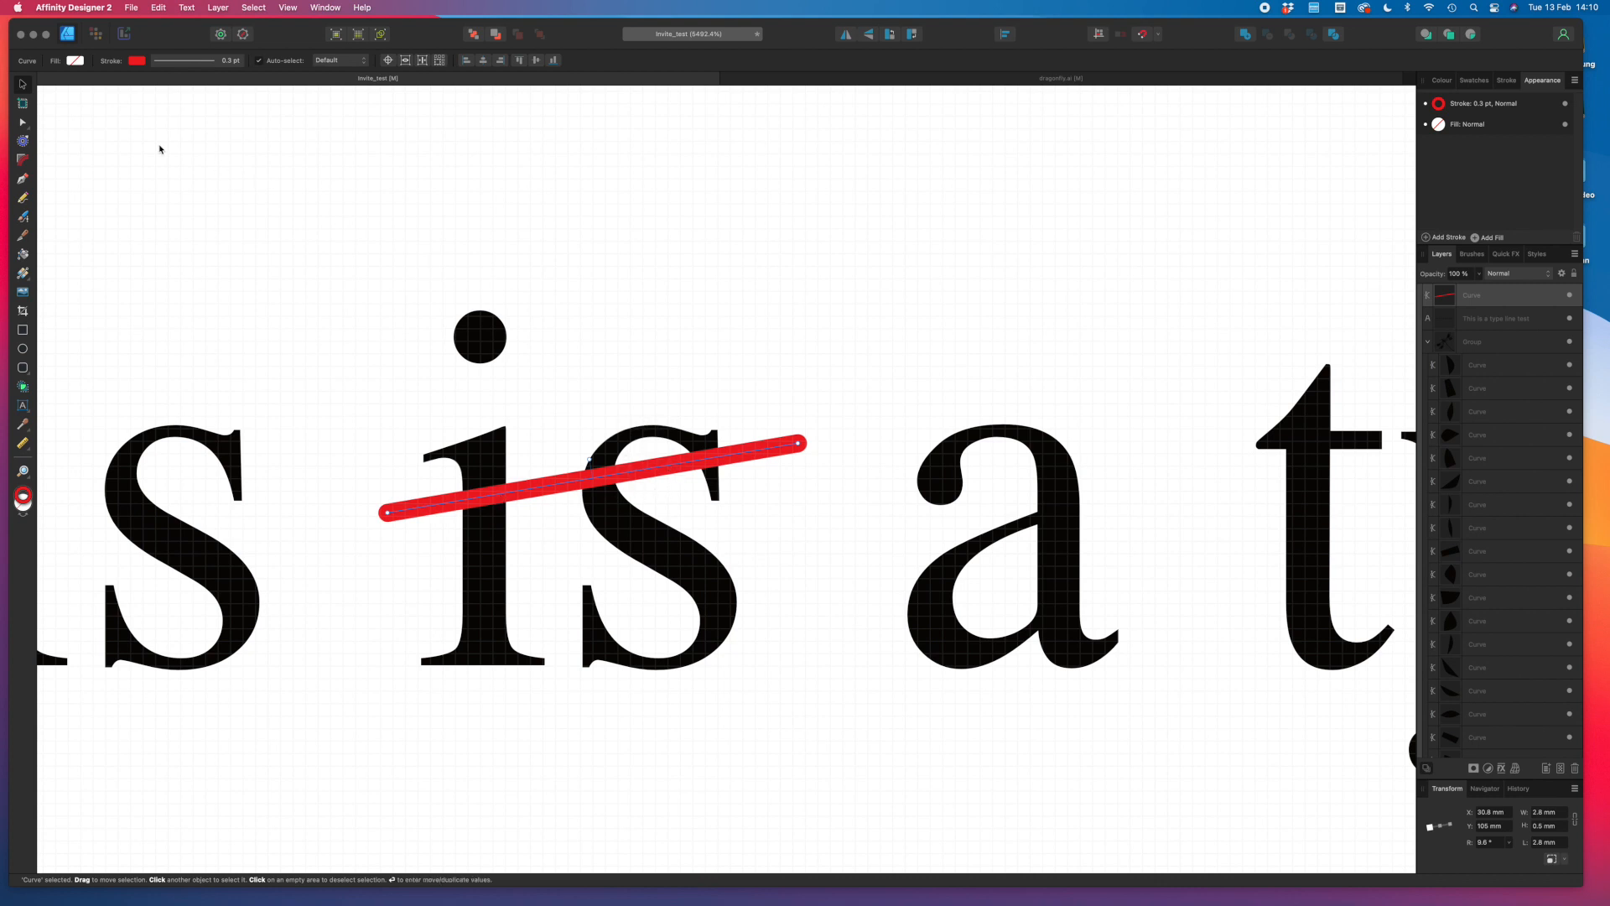
pyautogui.press('BackSpace')
# Select all characters of the line "This is a type line test" and set their stroke colour to black from the Greys swatches.
pyautogui.doubleClick(558, 537)
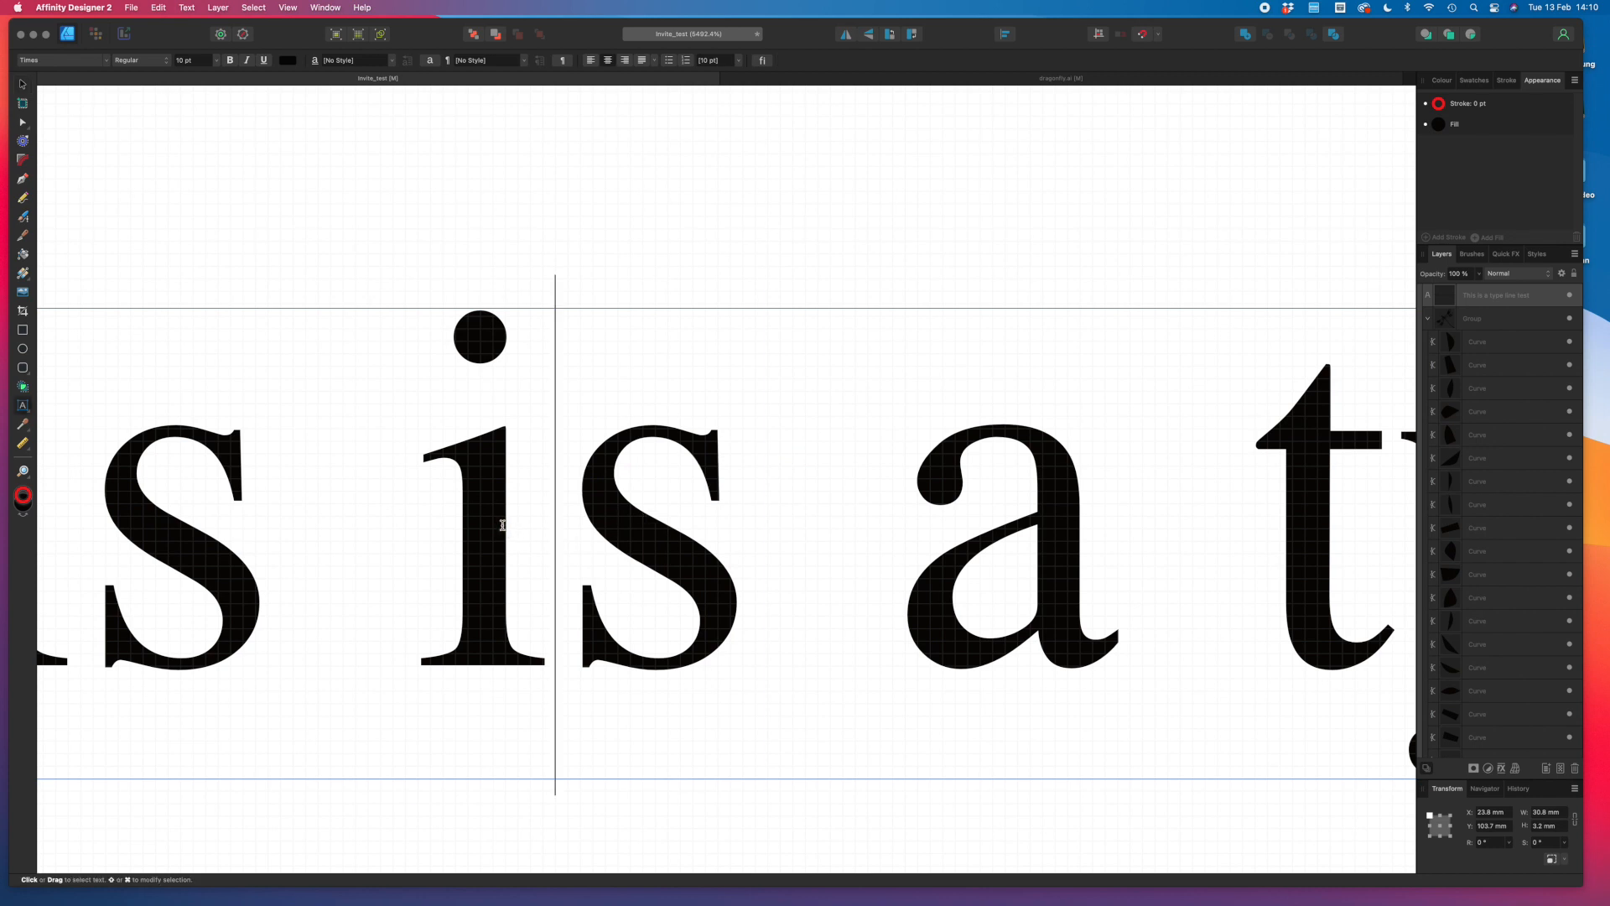
pyautogui.press('super+a')
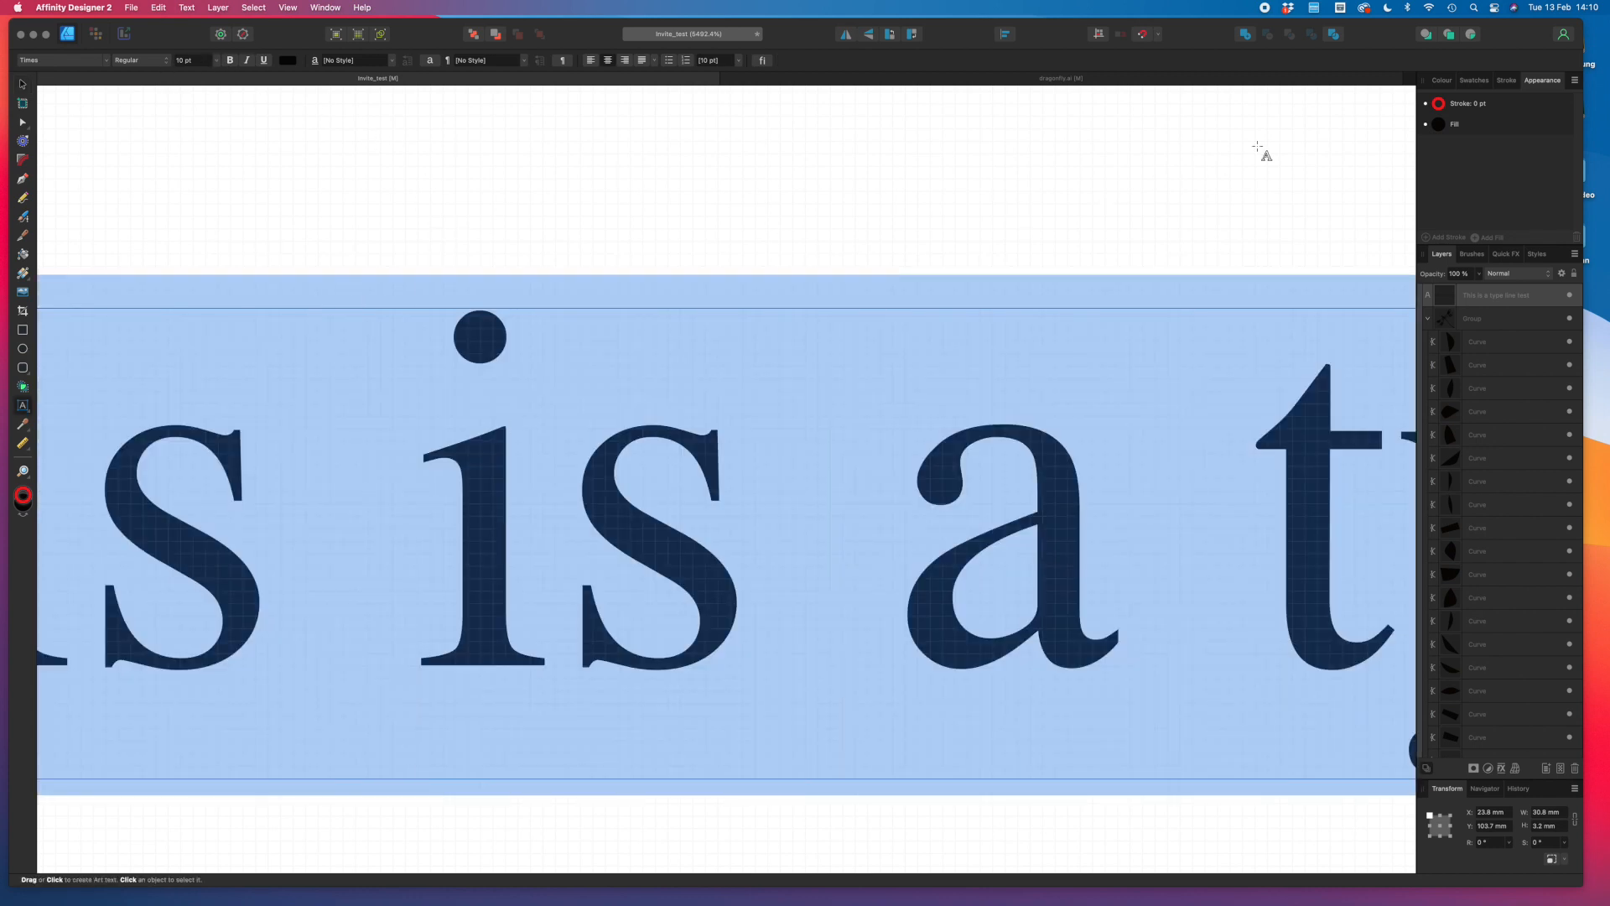
pyautogui.click(1436, 106)
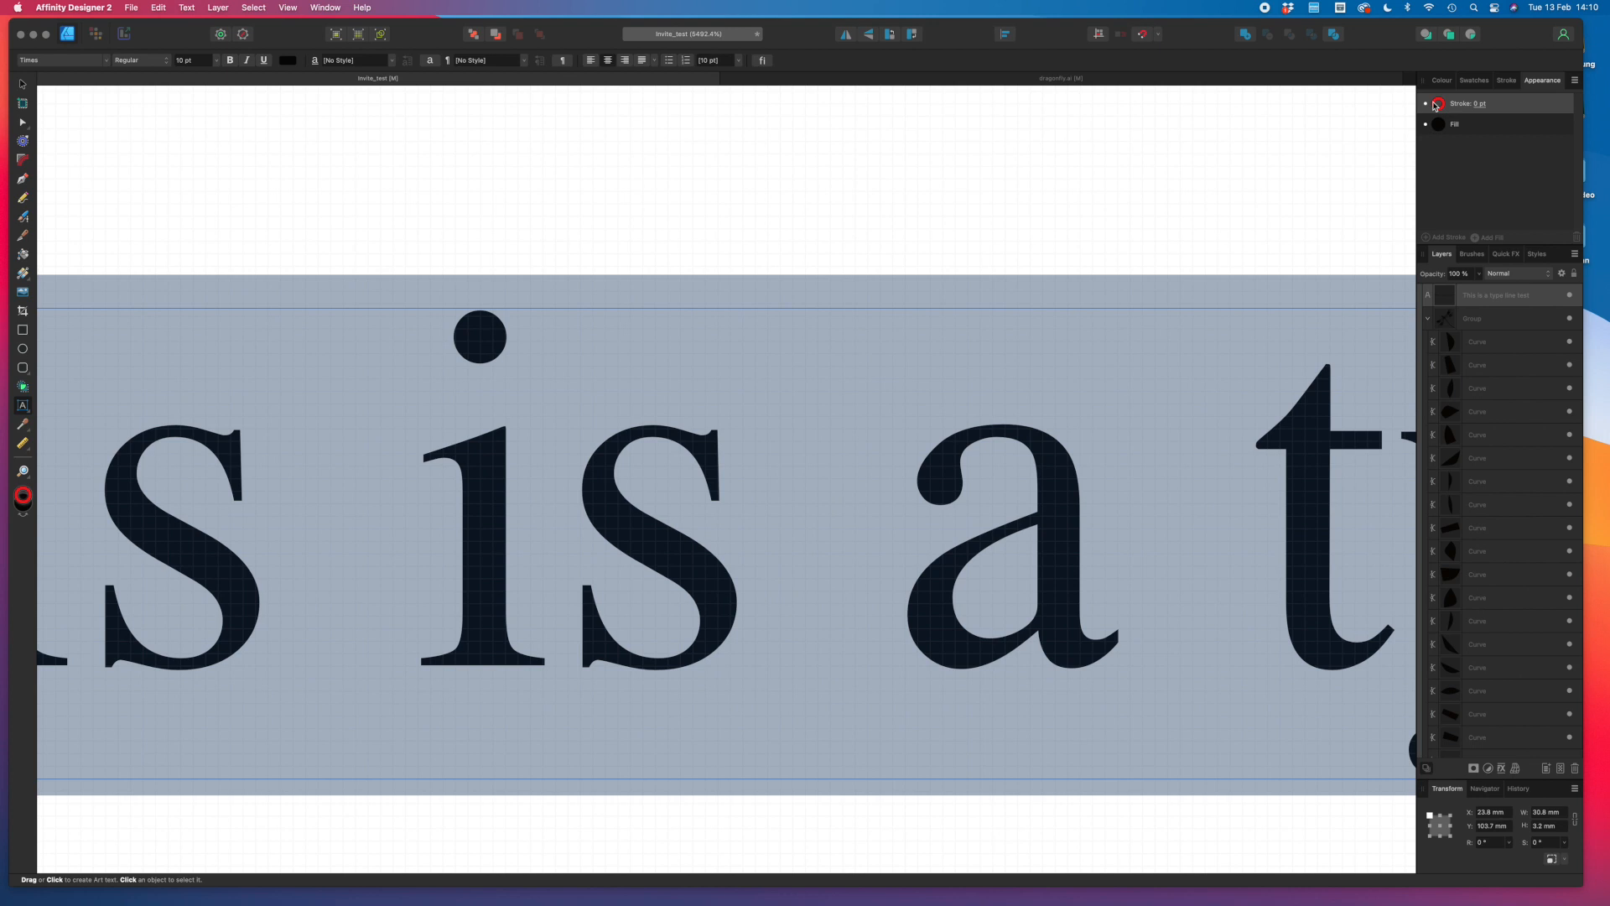
pyautogui.click(1437, 104)
pyautogui.click(1385, 163)
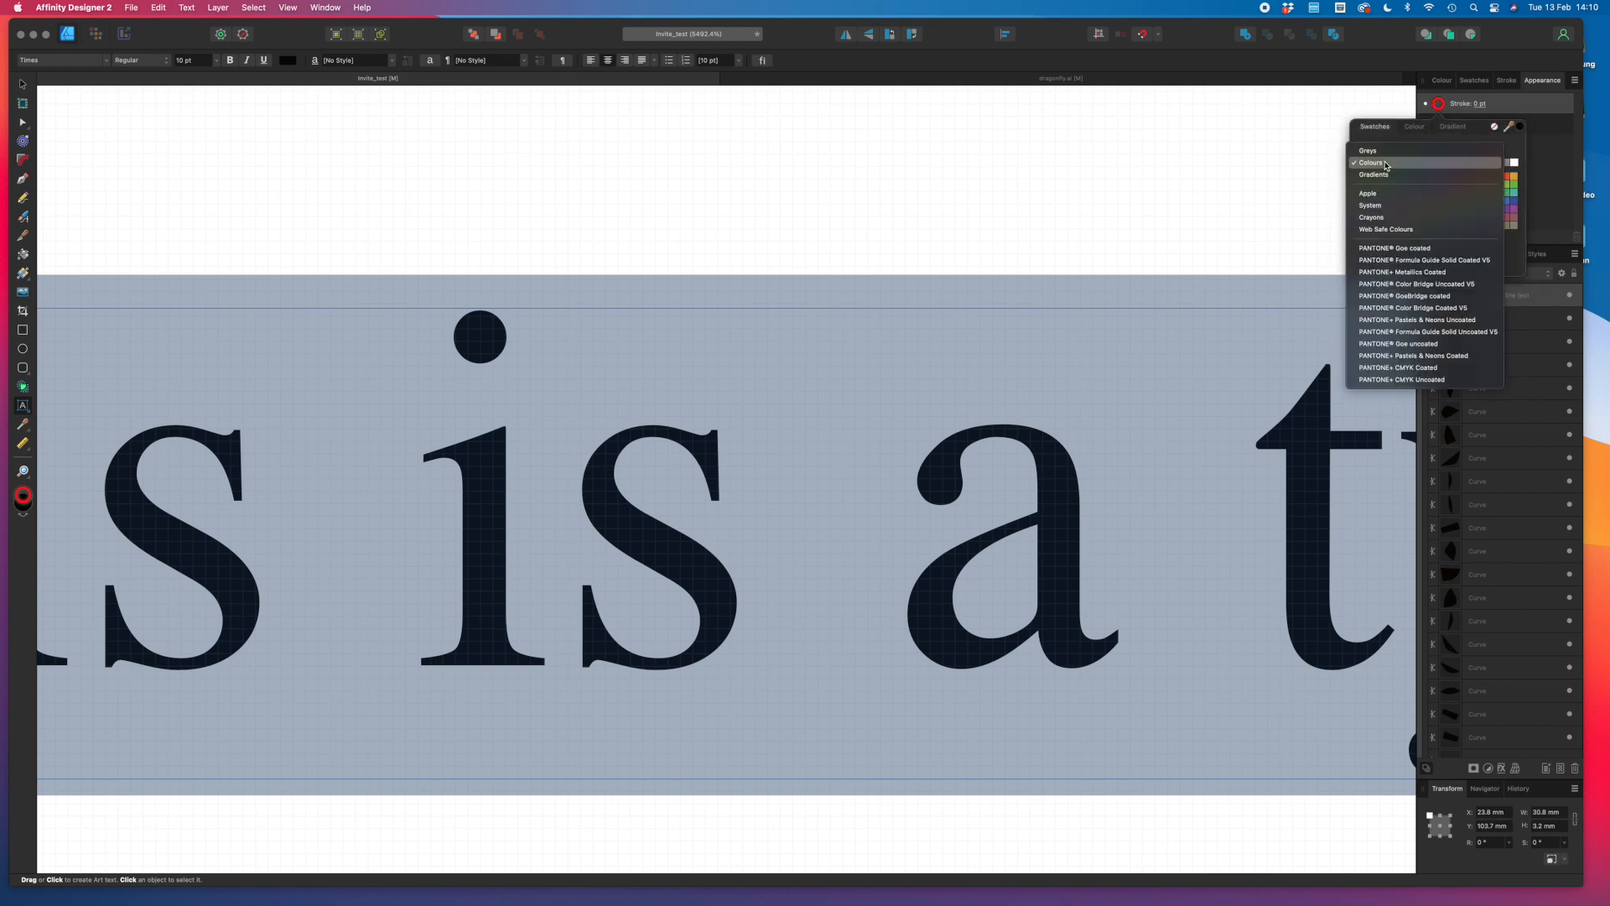
pyautogui.click(1368, 151)
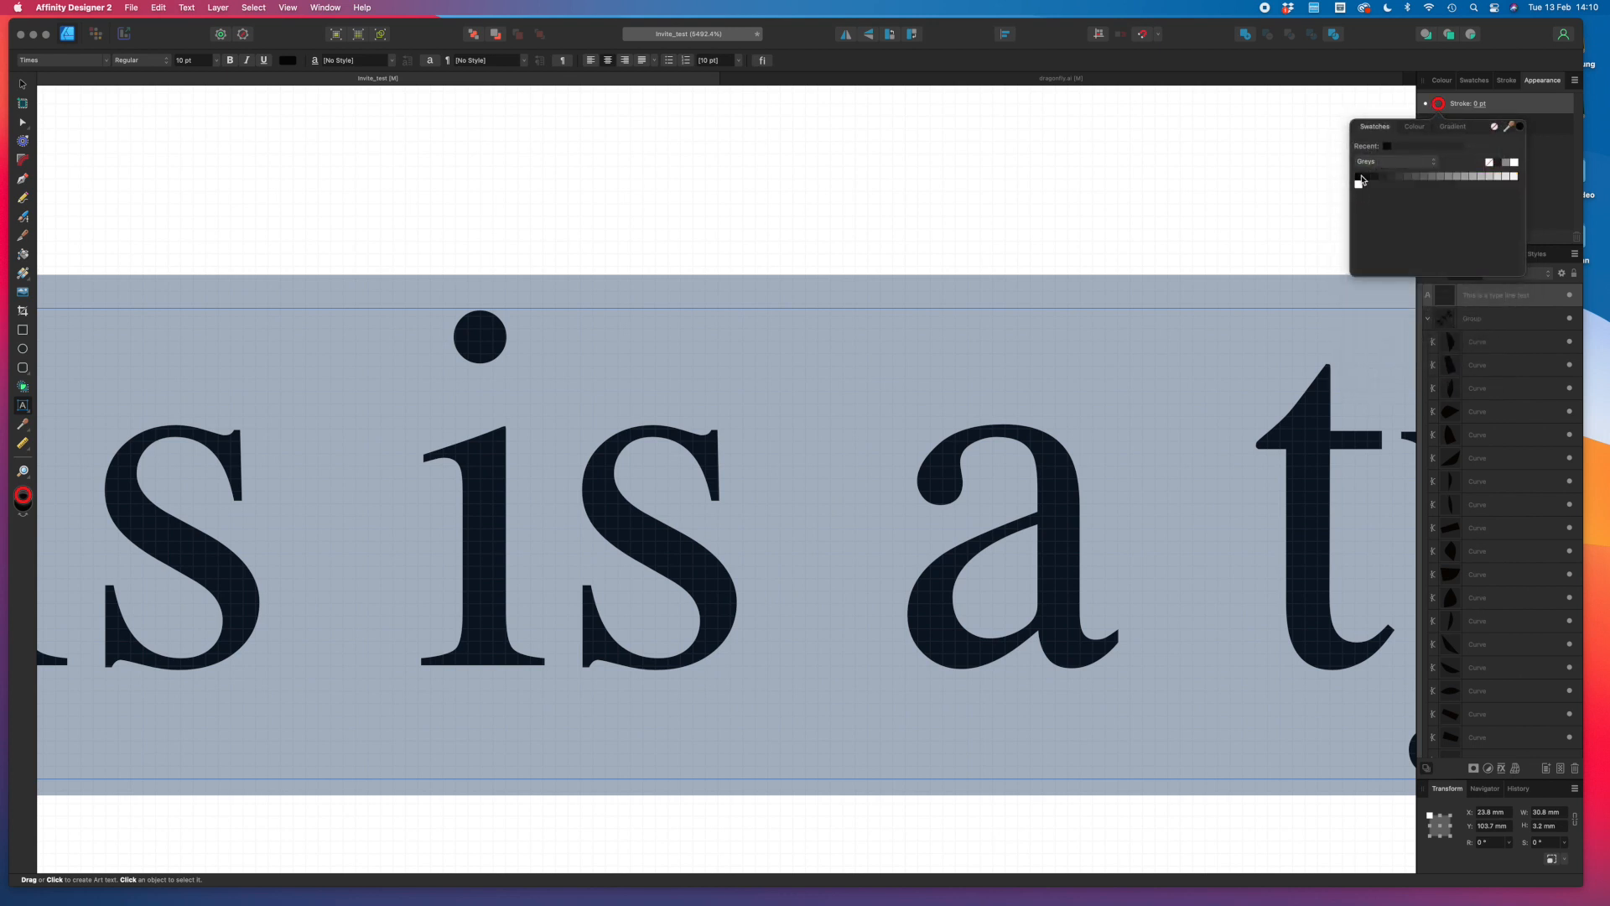
pyautogui.click(1361, 177)
# Set the stroke width of the whole test text to 0.1 pt and deselect it.
pyautogui.click(1489, 107)
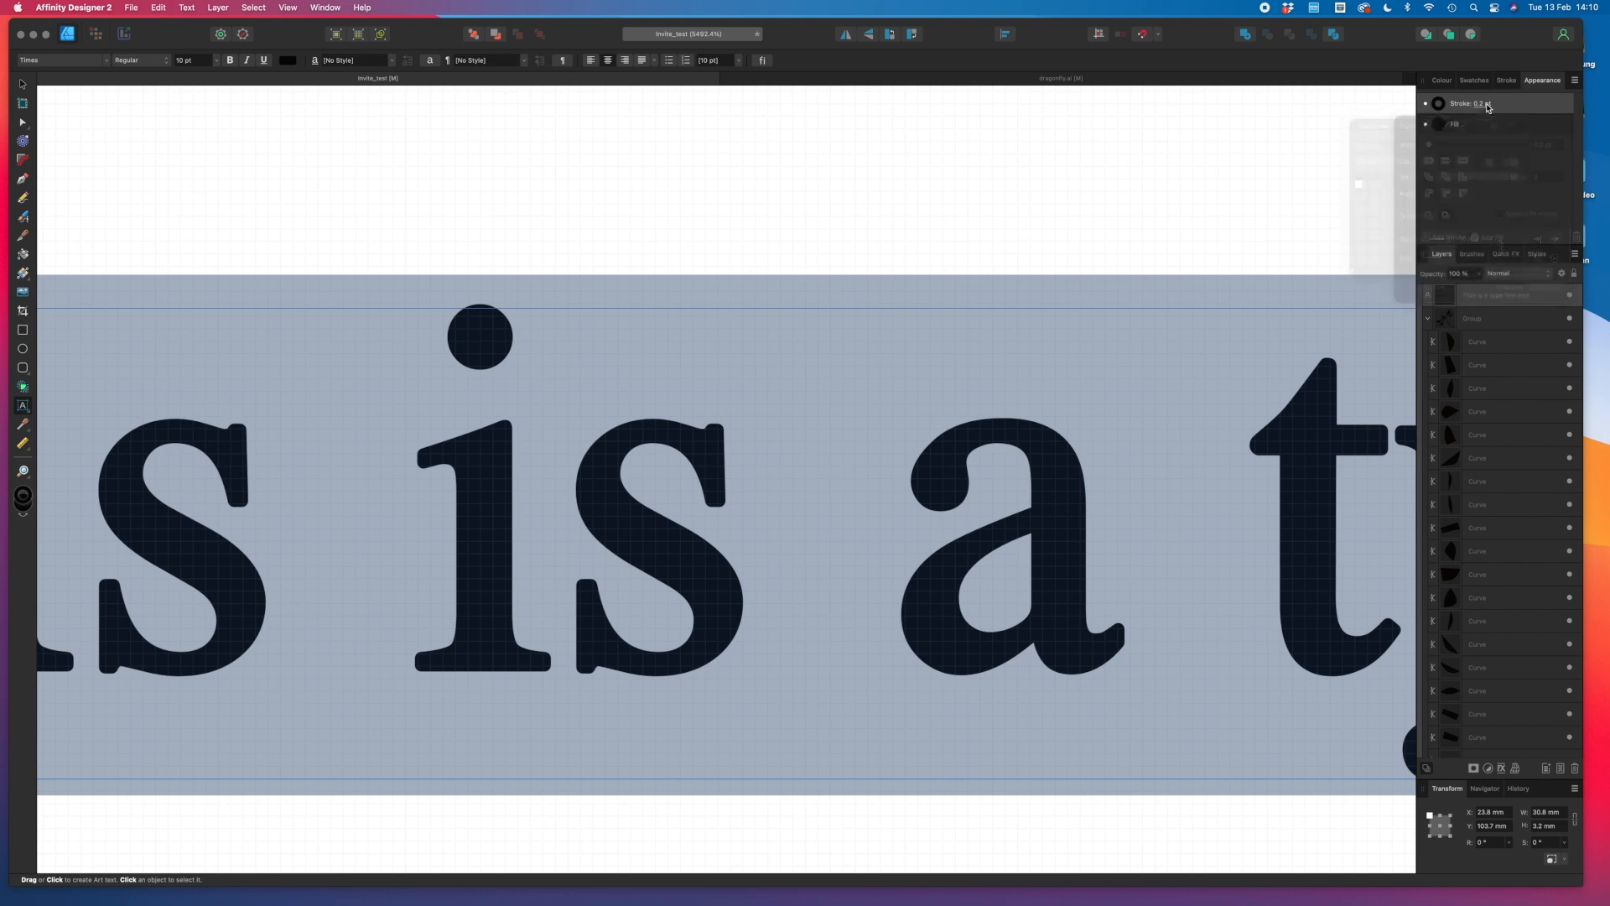
pyautogui.click(1489, 107)
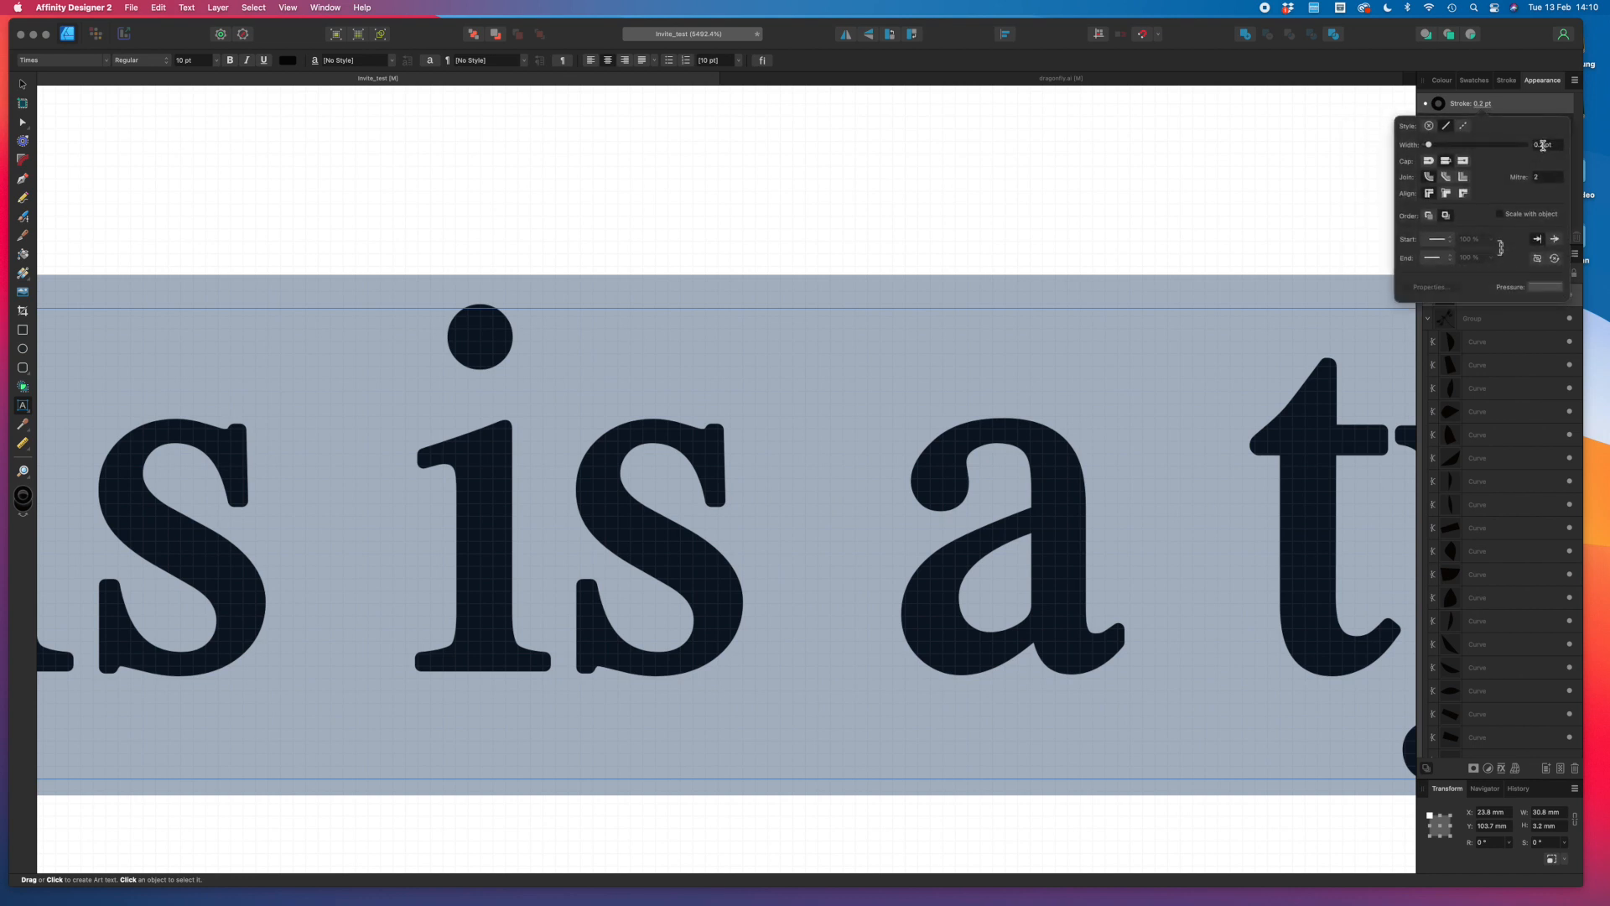
pyautogui.press('BackSpace')
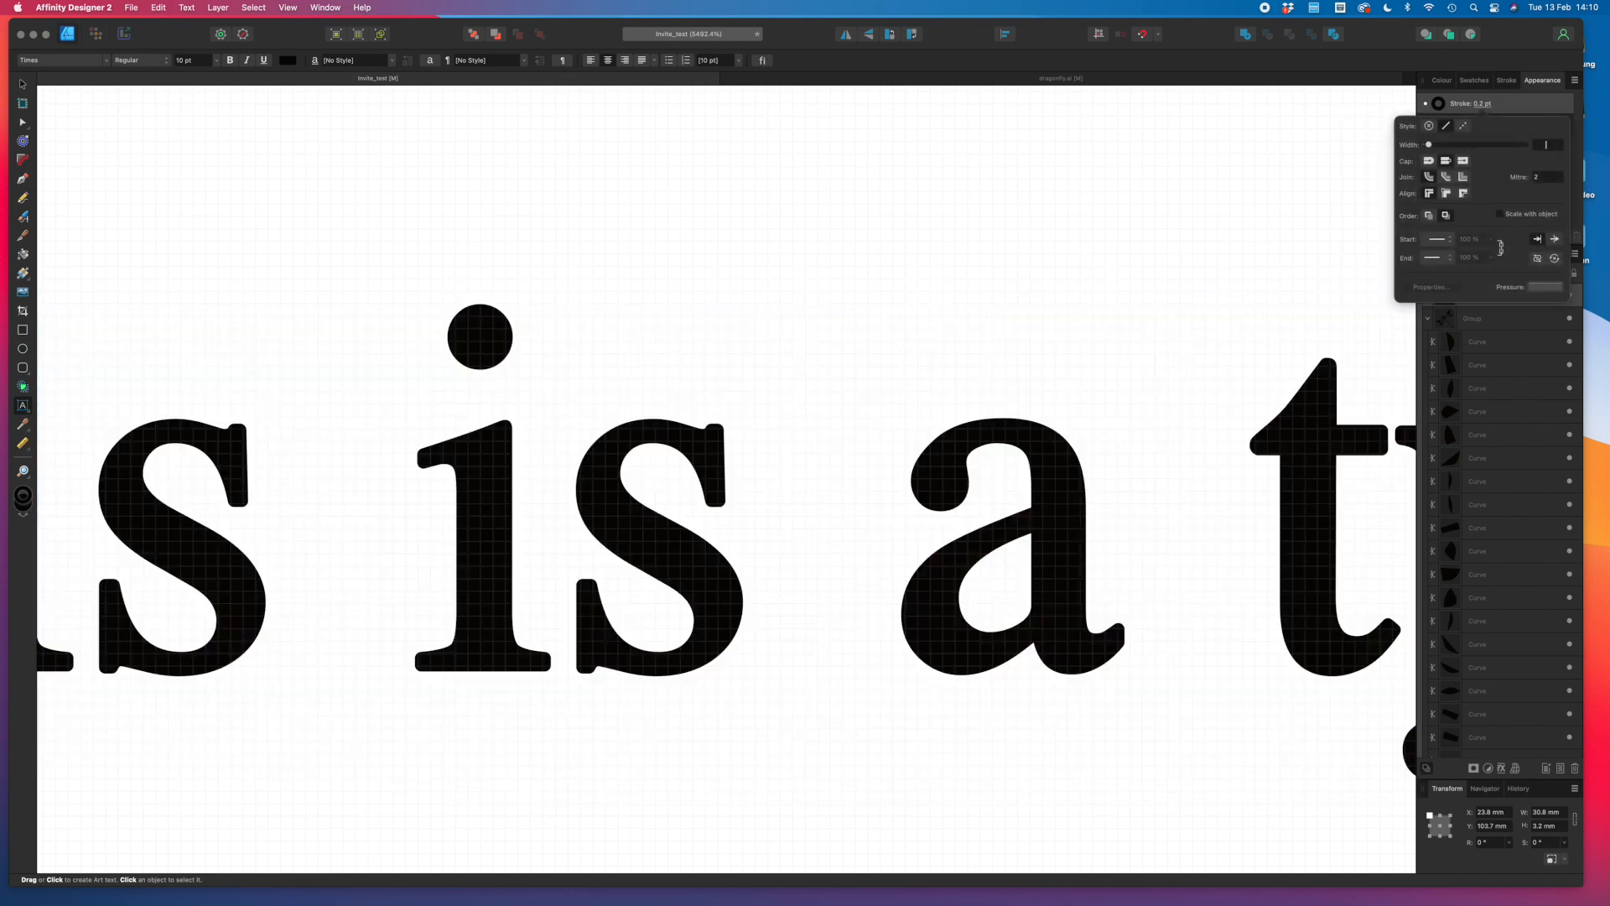
pyautogui.write('0.1')
pyautogui.press('Return')
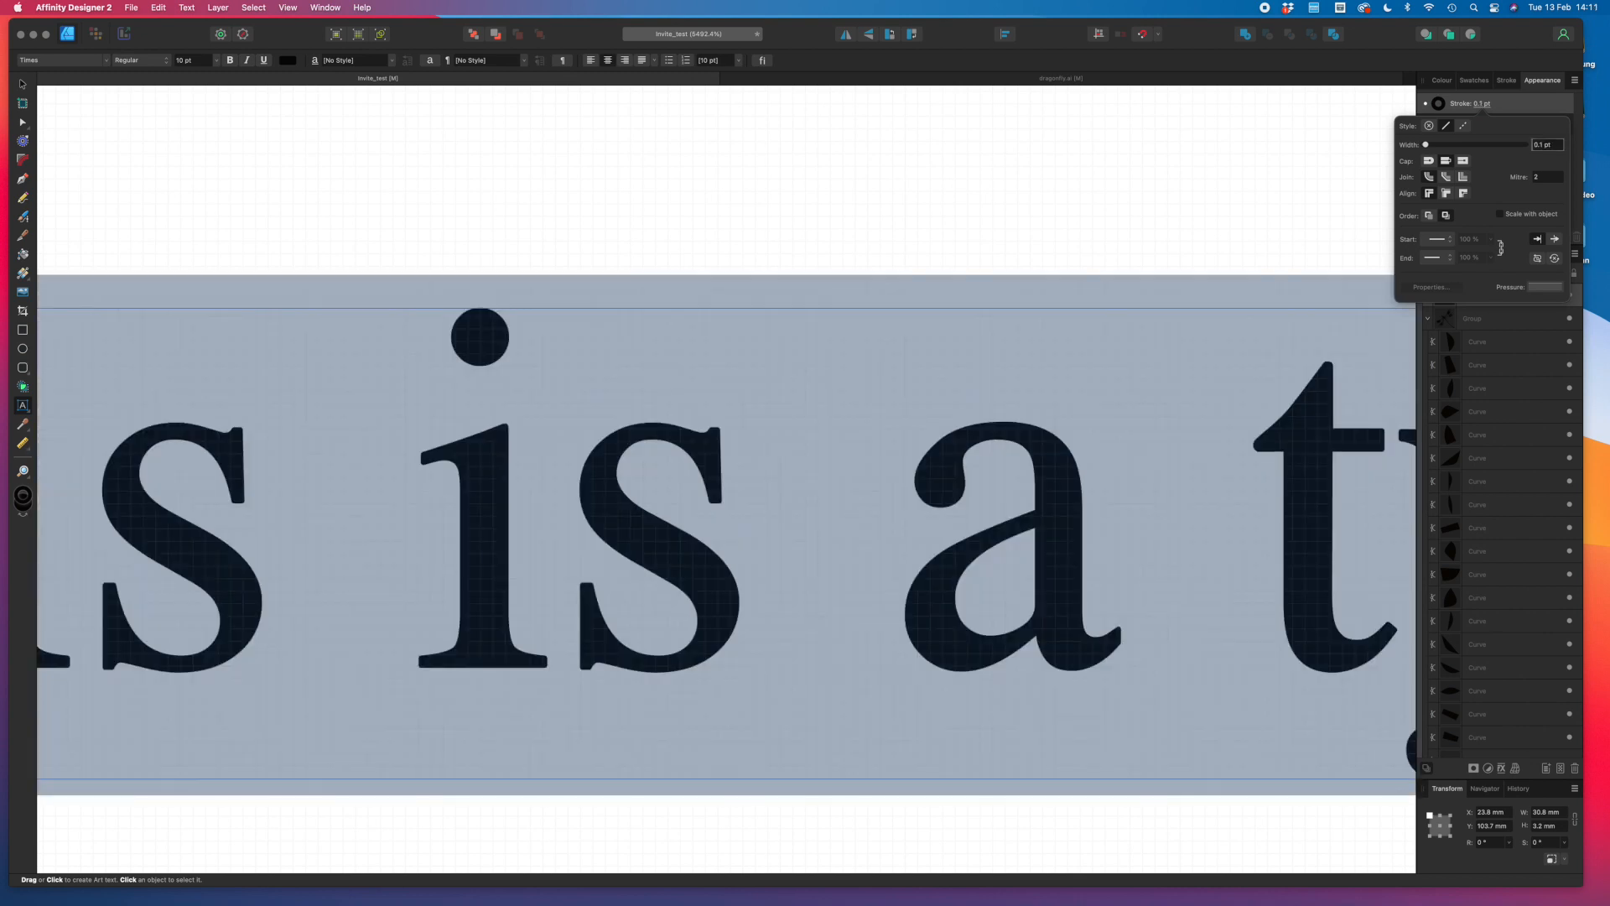
pyautogui.press('Escape')
pyautogui.click(288, 189)
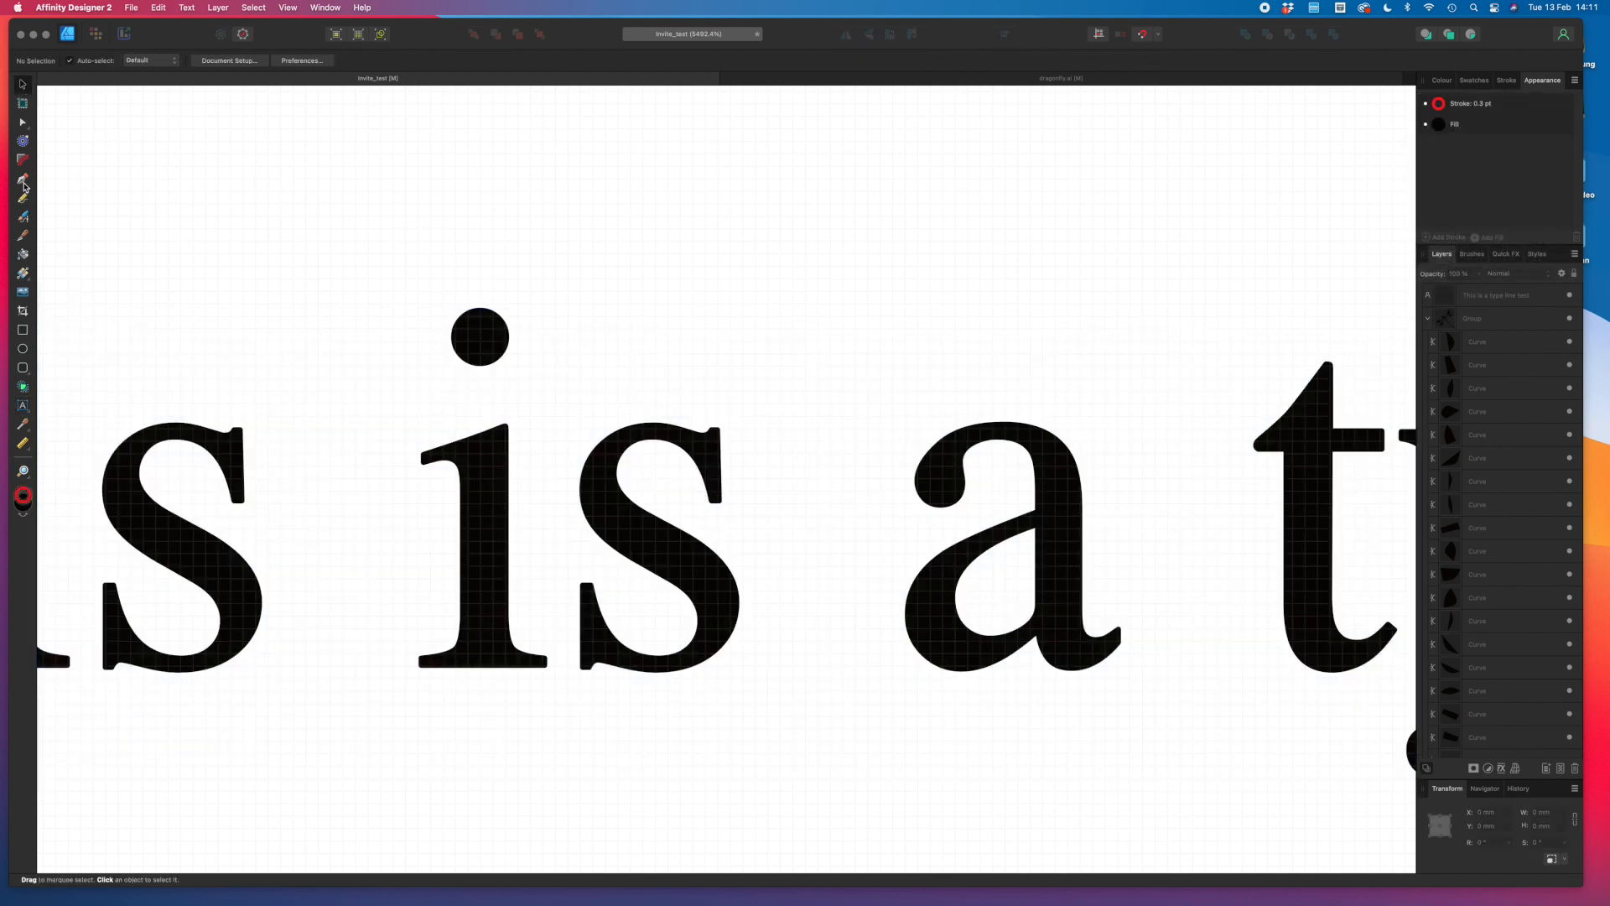
pyautogui.click(481, 502)
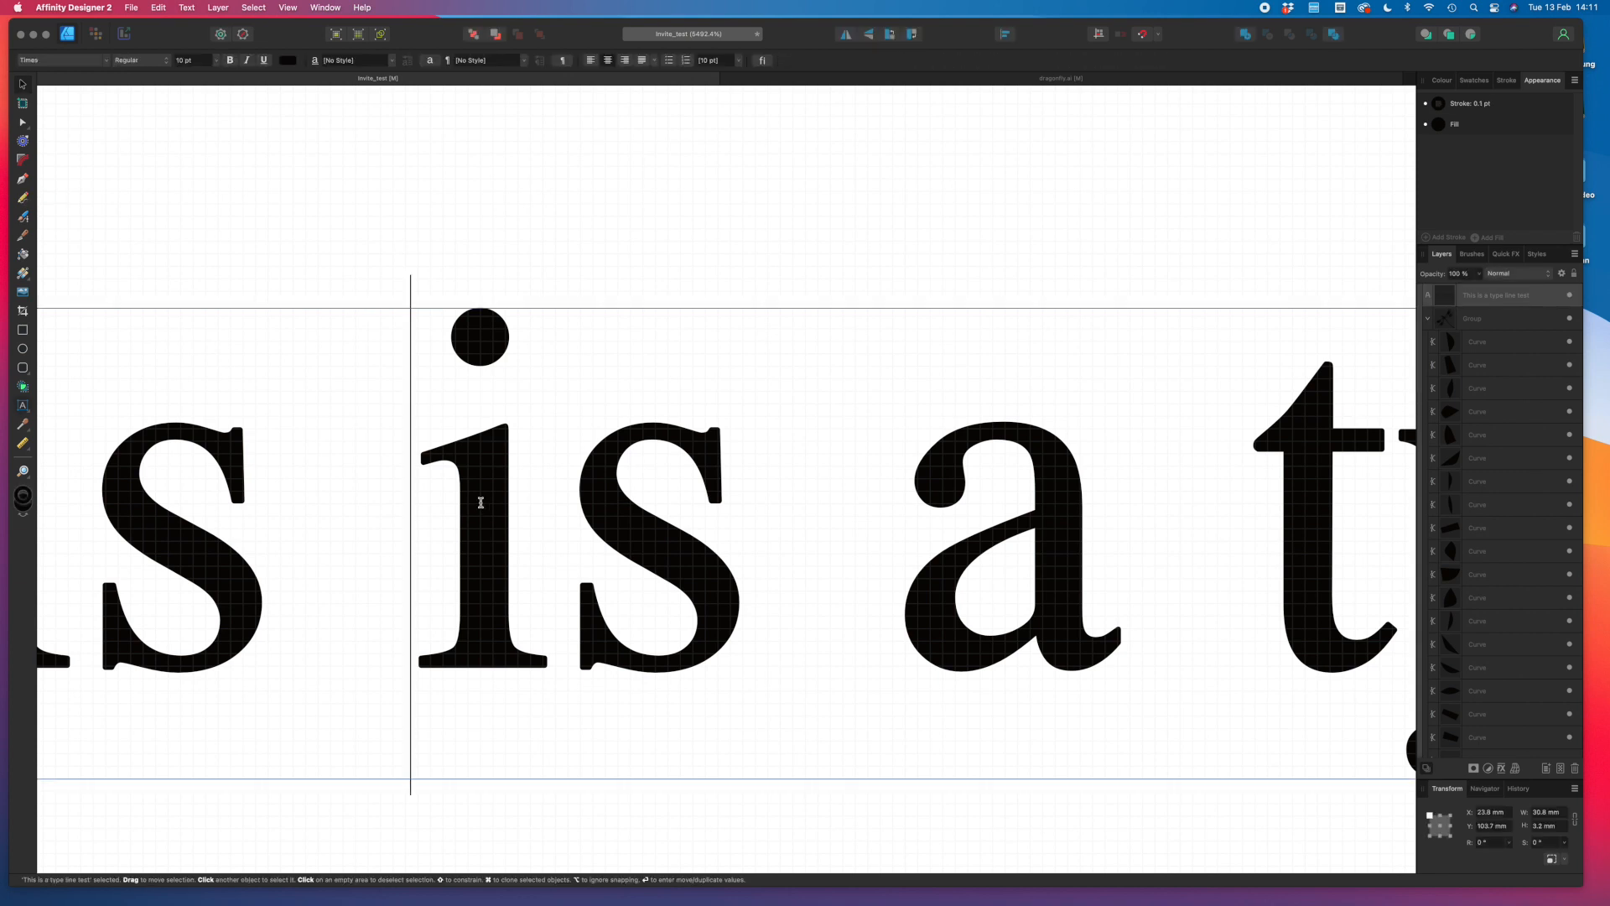
pyautogui.doubleClick(481, 502)
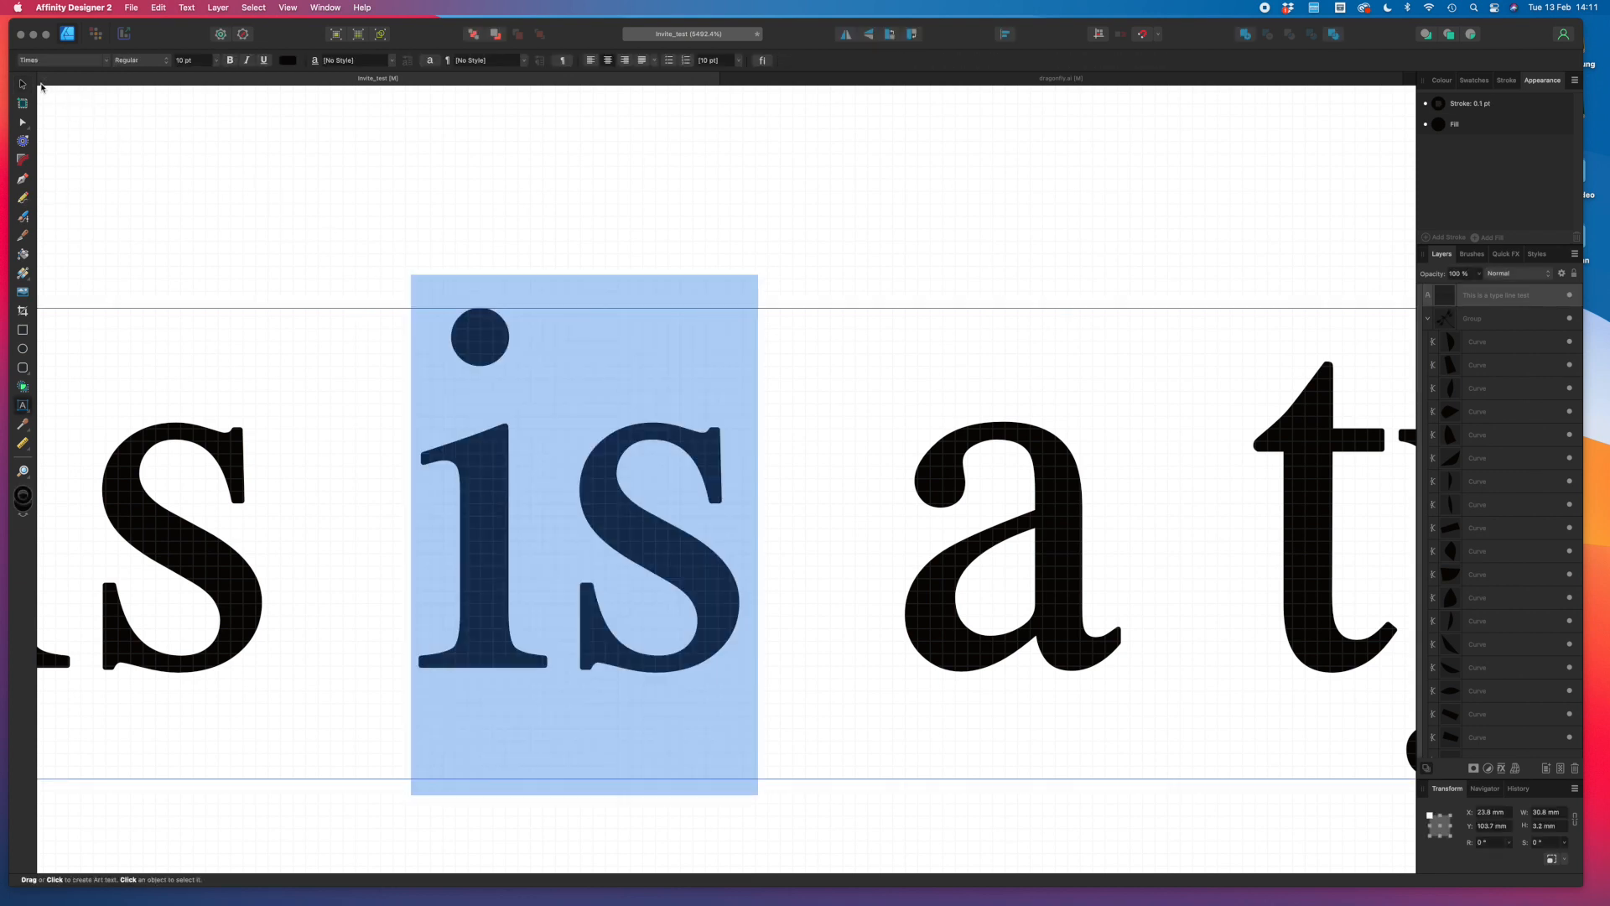
pyautogui.click(22, 86)
pyautogui.click(184, 189)
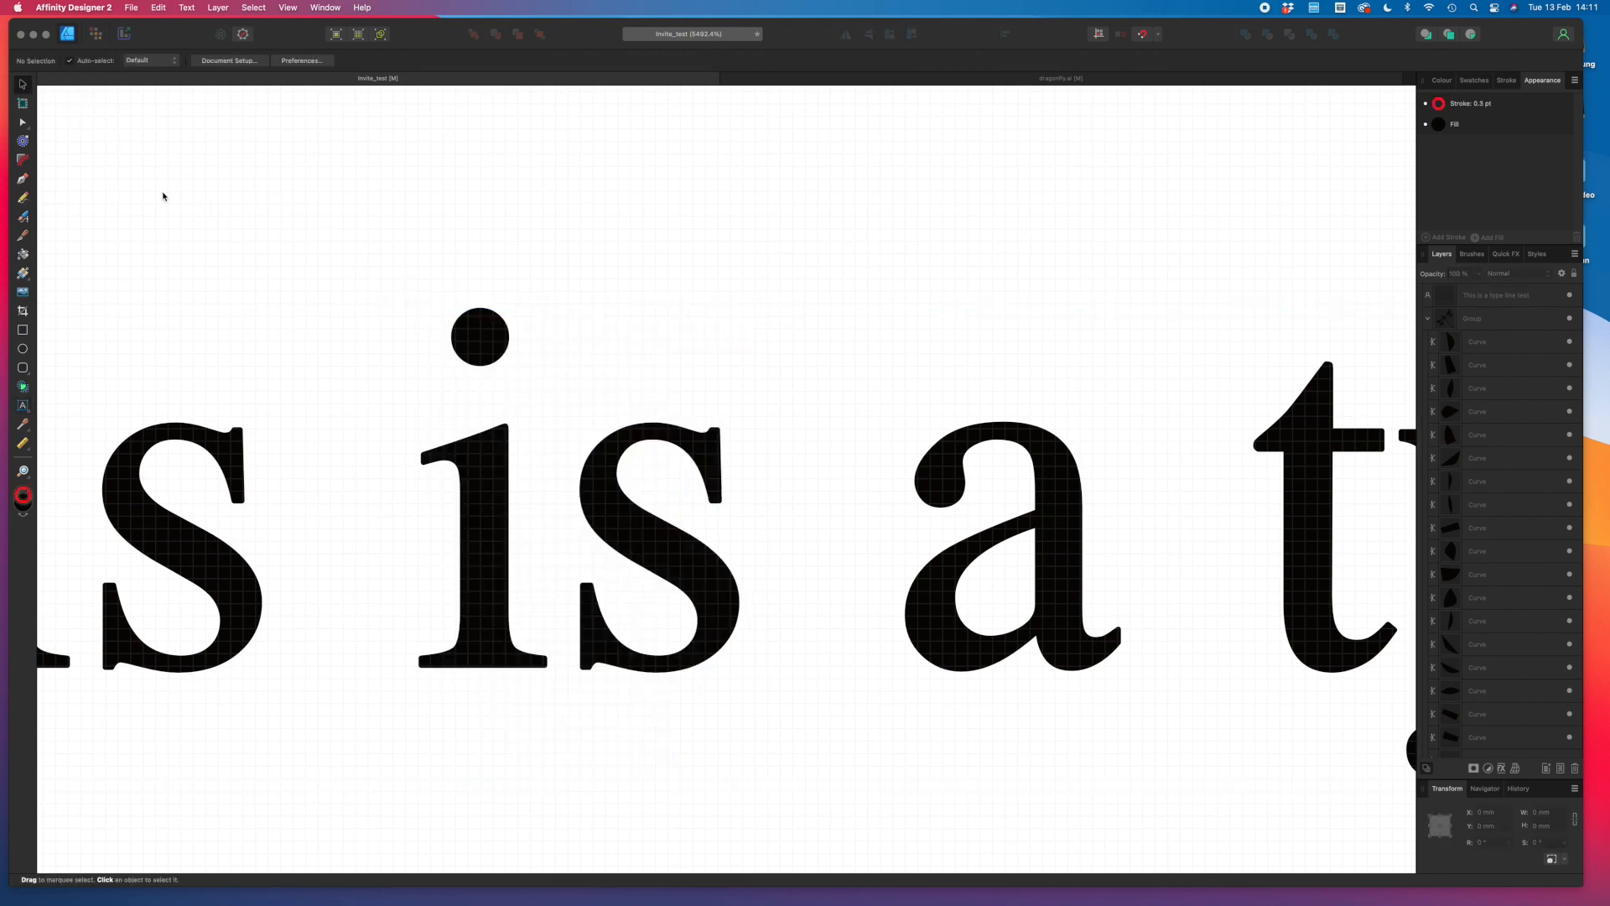
# Draw a horizontal red line with a 0.3 pt stroke, about 3 mm long, across the word "is" and move it just above the letter s.
pyautogui.click(23, 179)
pyautogui.click(384, 512)
pyautogui.click(834, 513)
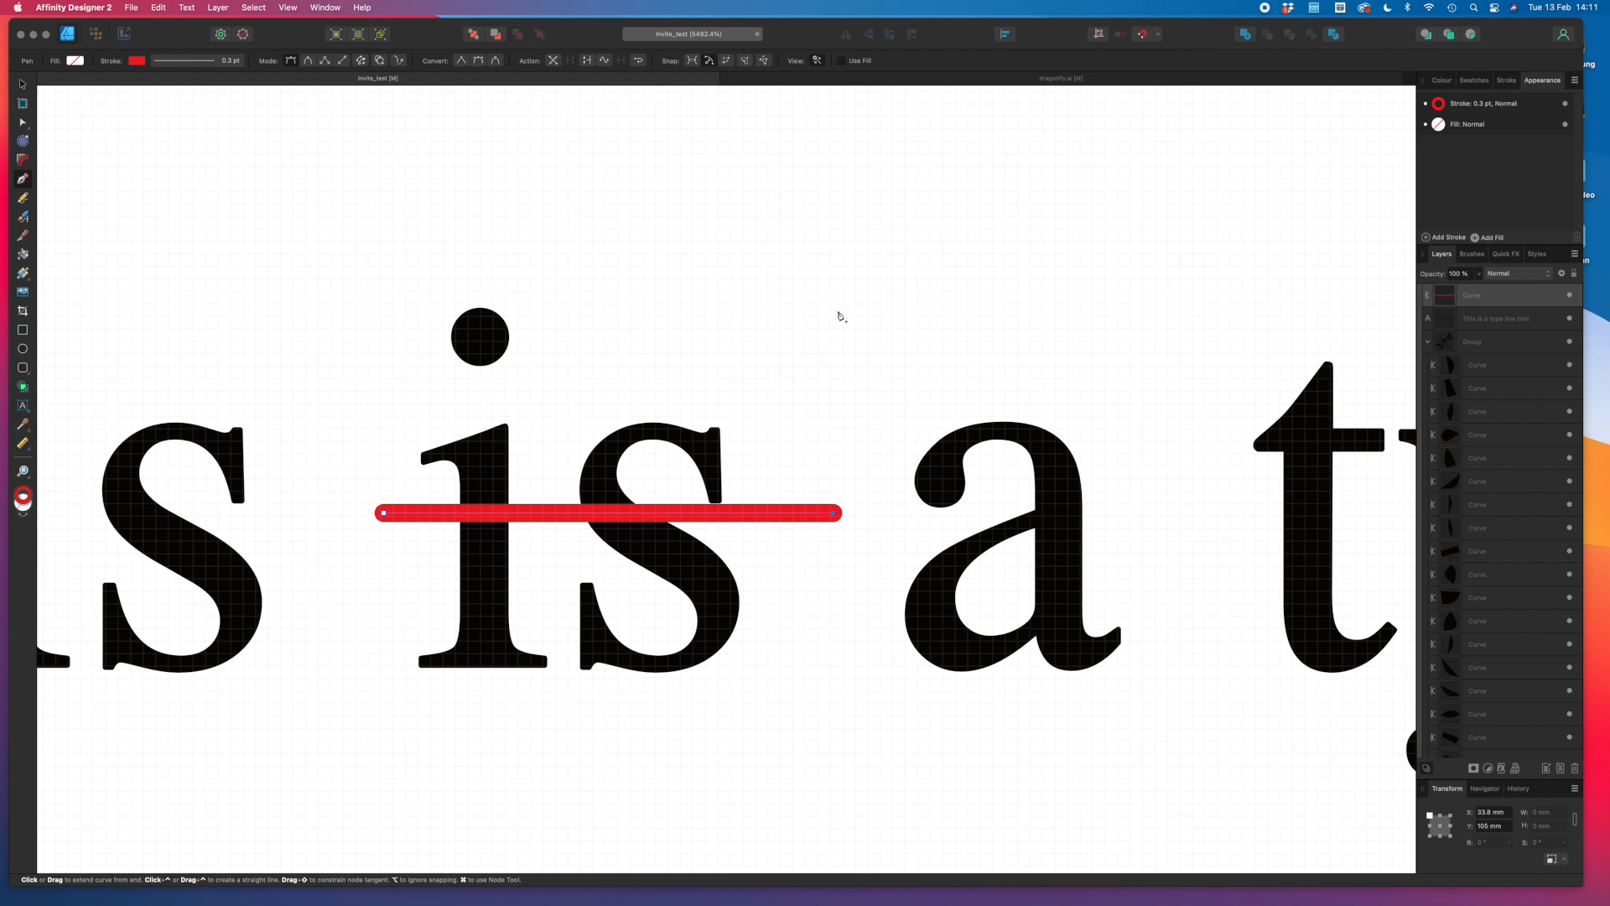
pyautogui.click(22, 84)
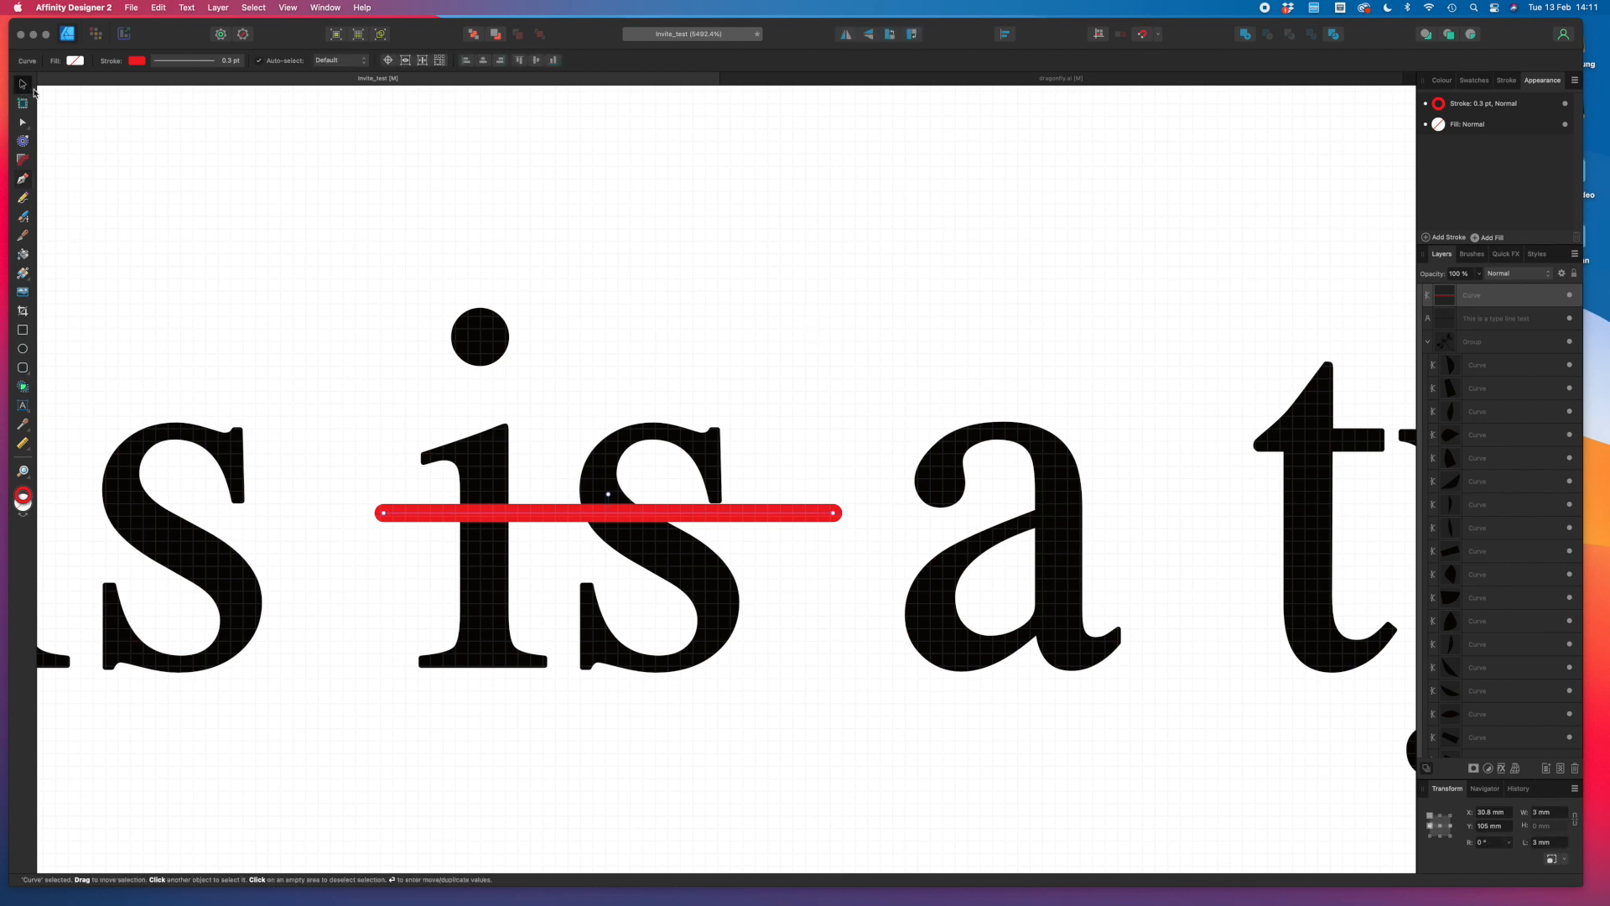
pyautogui.moveTo(586, 492); pyautogui.dragTo(578, 382)
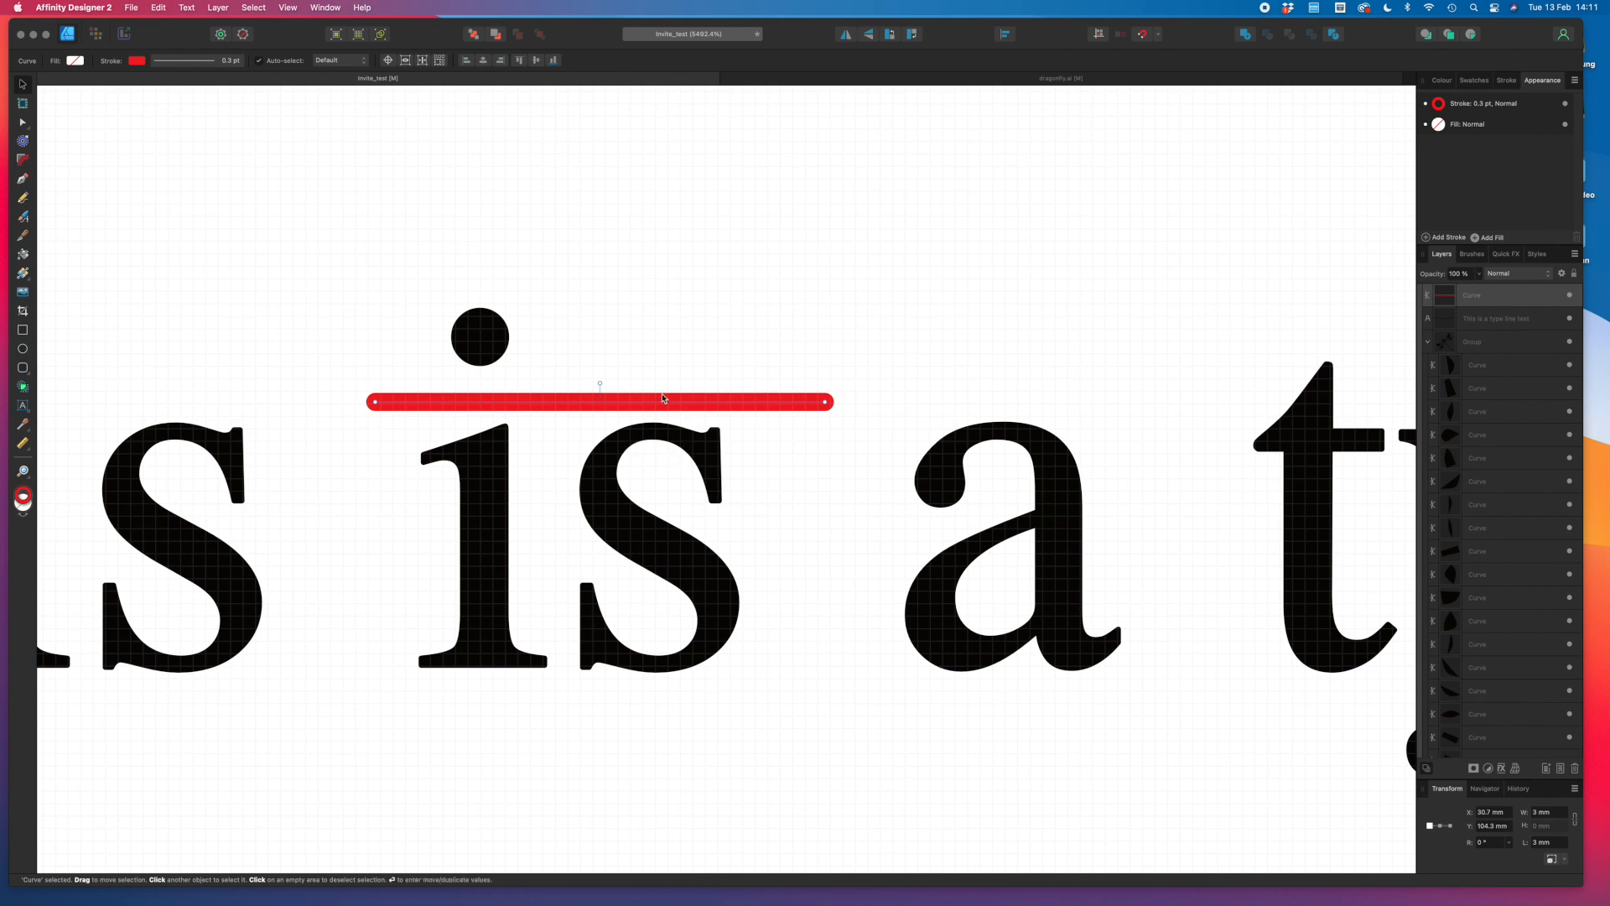
# Select the whole test line and set its text stroke width to 0.15 pt.
pyautogui.click(650, 437)
pyautogui.tripleClick(649, 435)
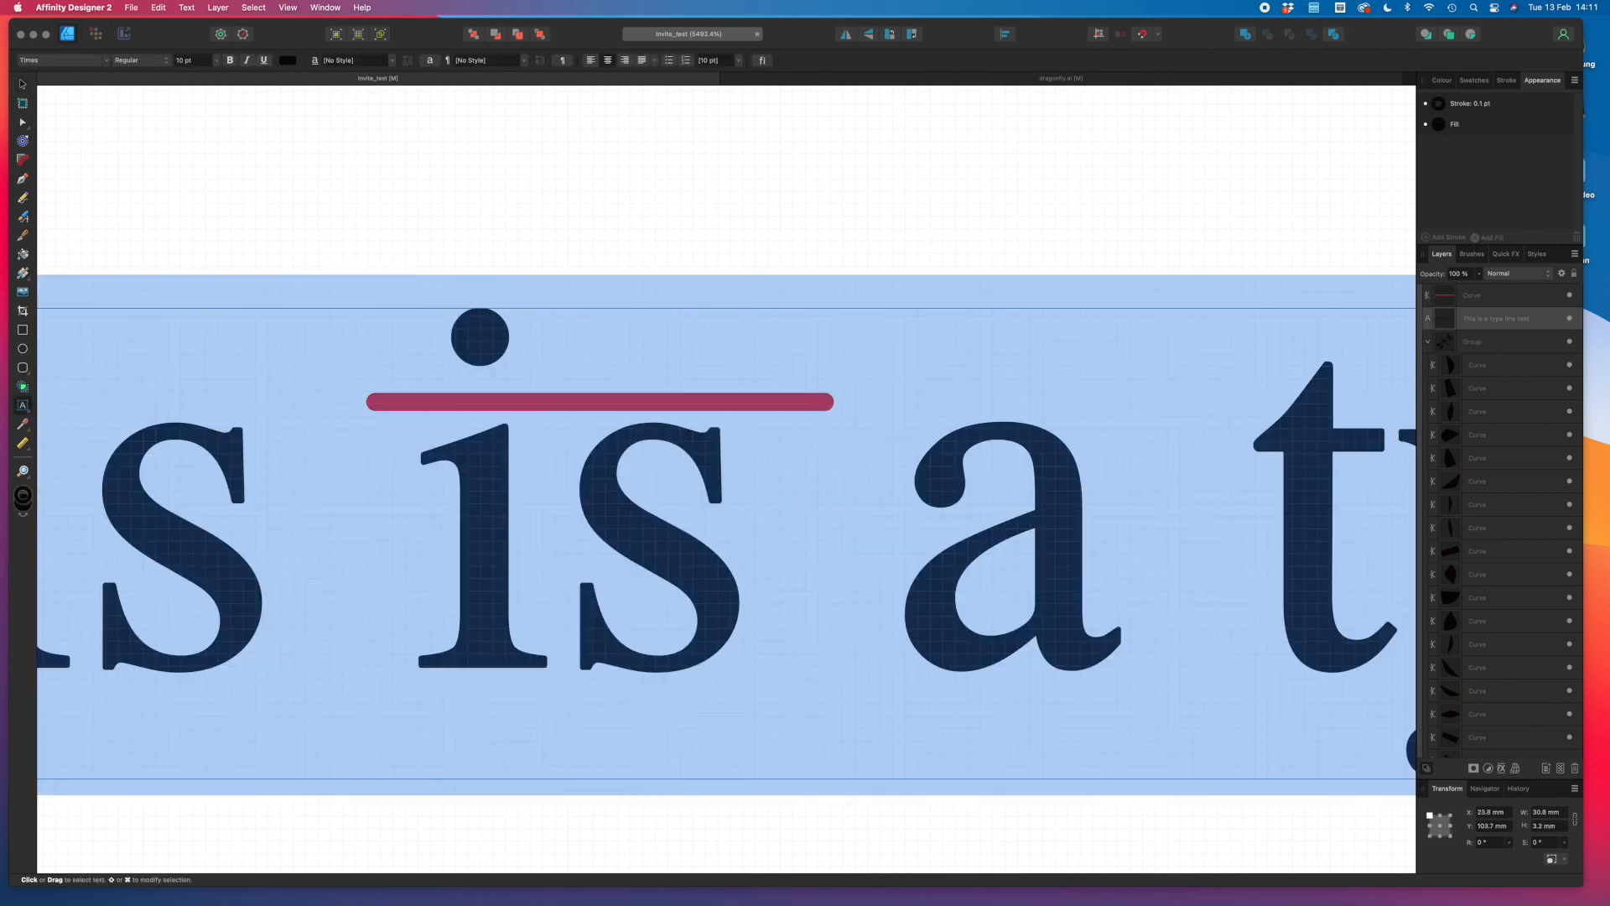
pyautogui.click(1484, 106)
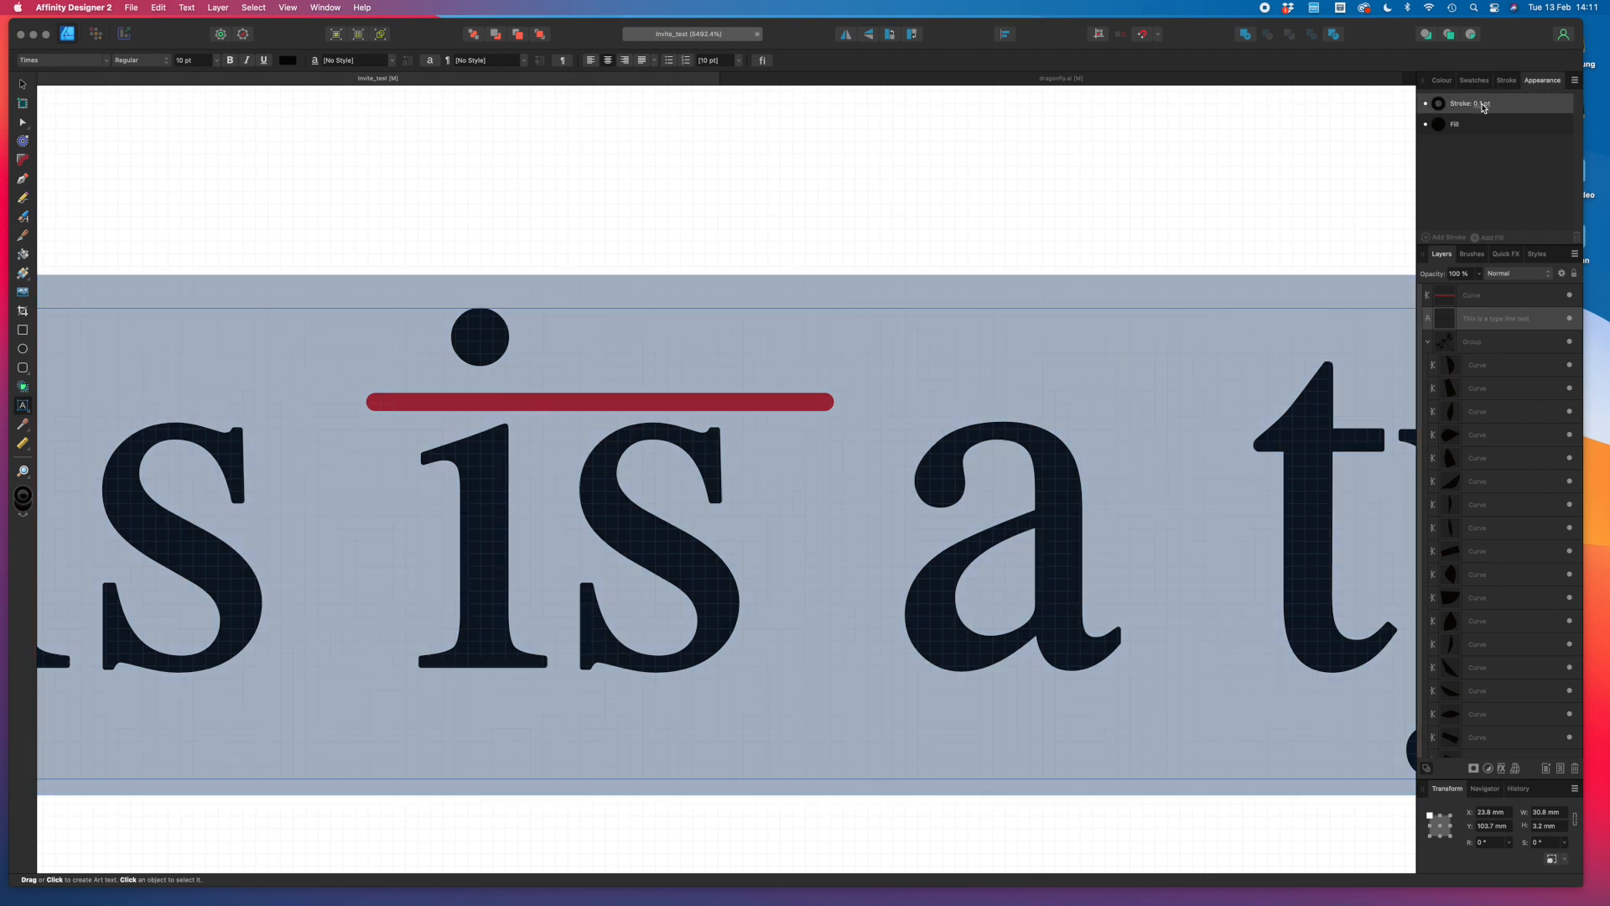
pyautogui.click(1484, 106)
pyautogui.click(1543, 147)
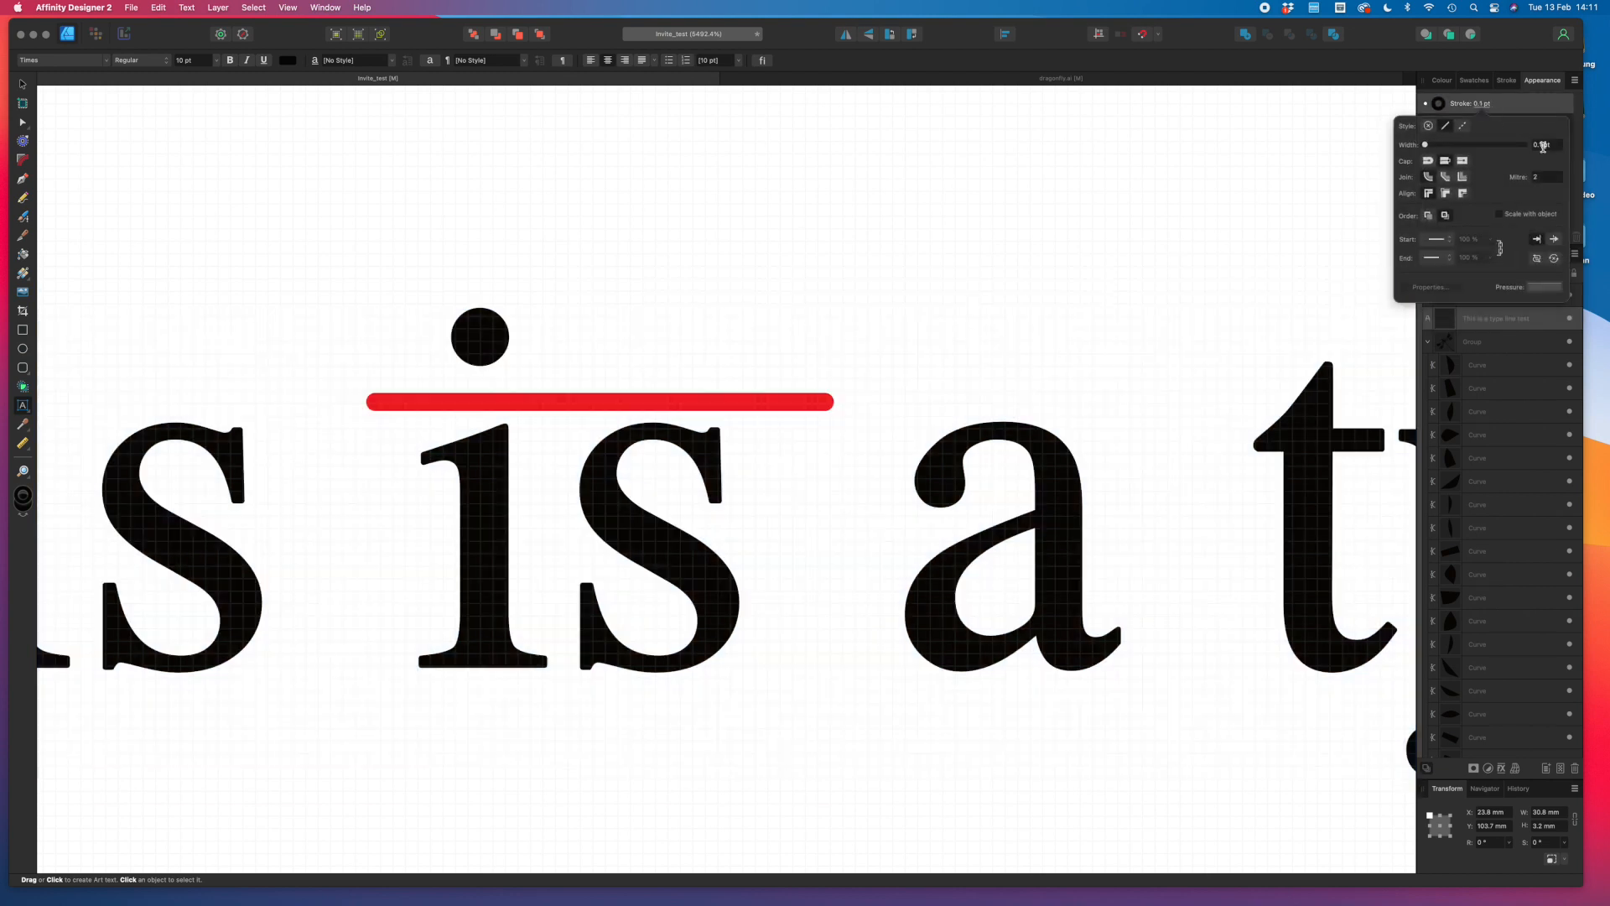
pyautogui.click(1544, 147)
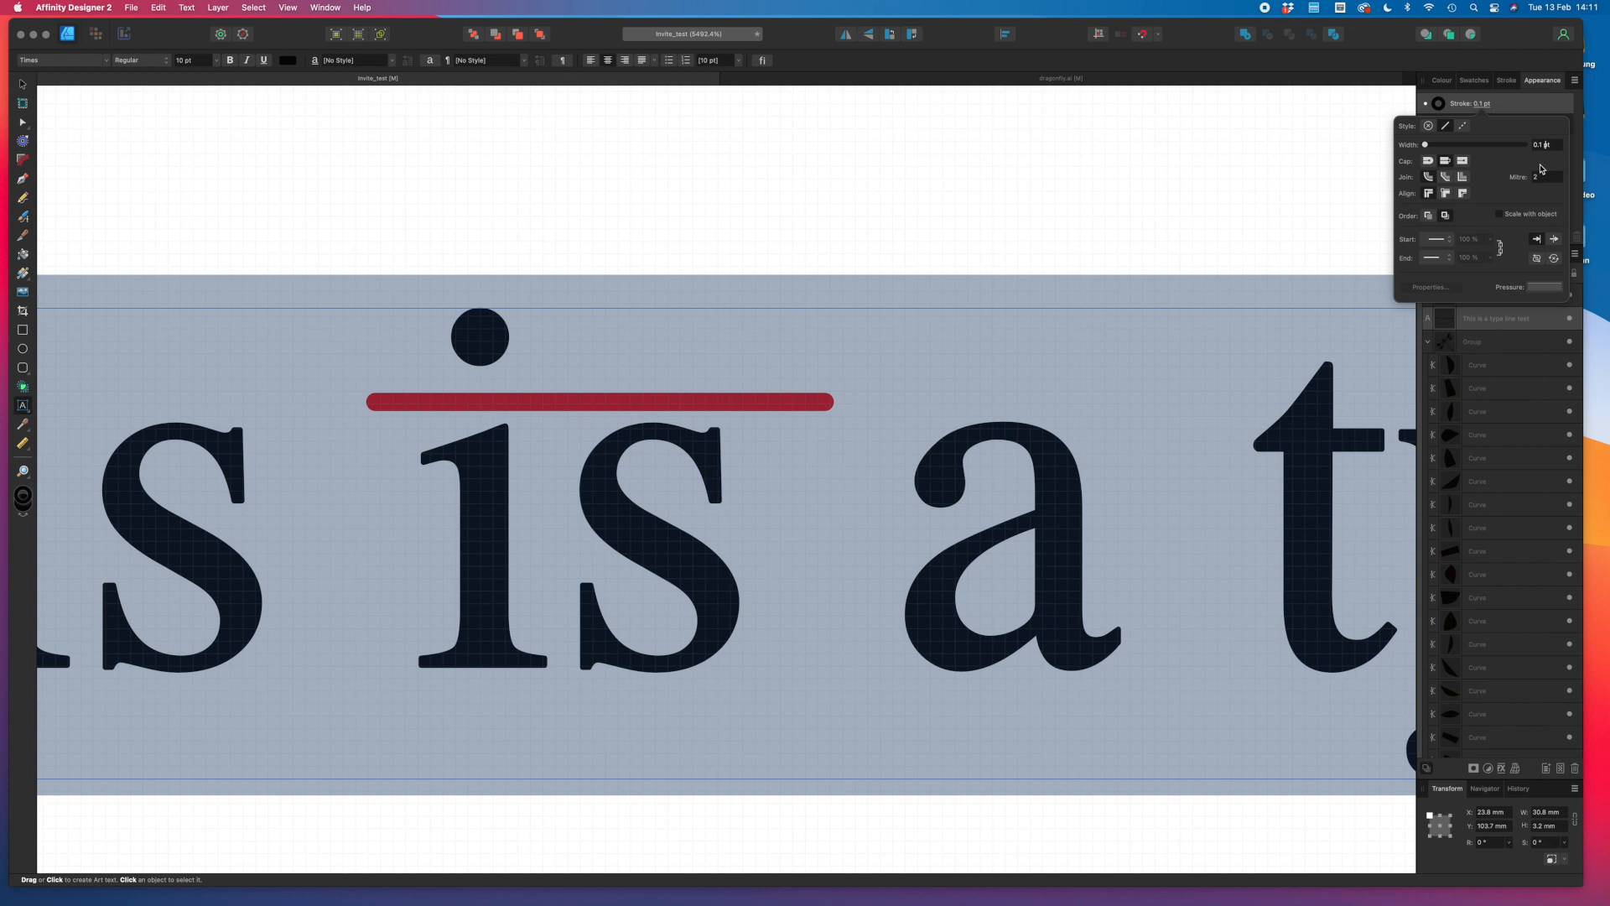
pyautogui.write('5')
pyautogui.press('Return')
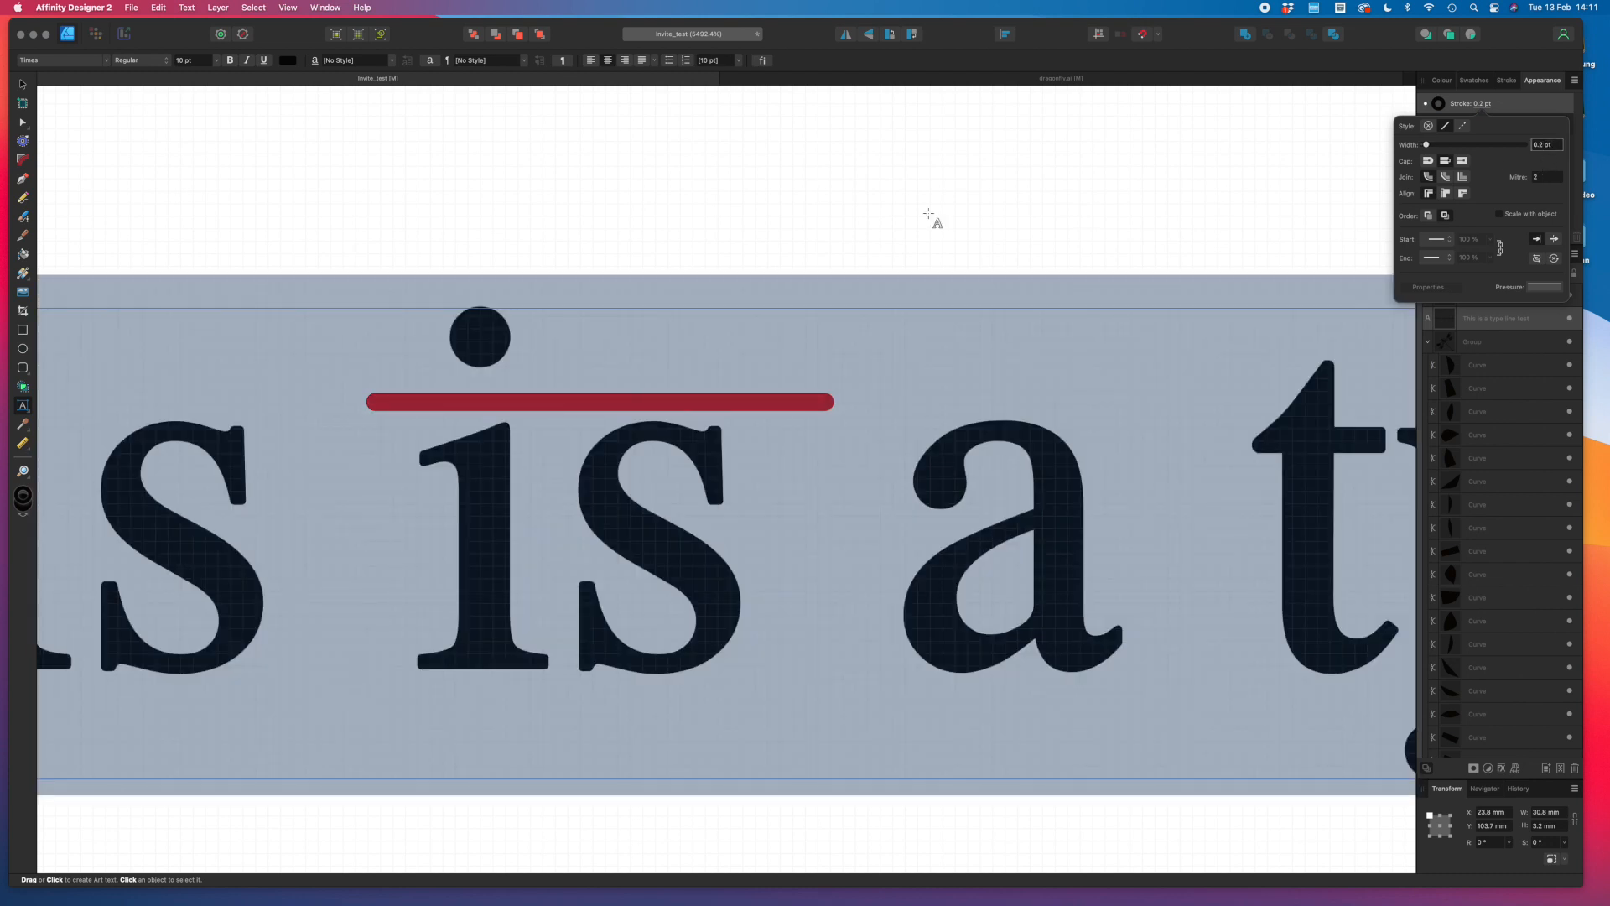
# Move the red line down onto the tops of the letters in "is" to compare thicknesses, and delete it.
pyautogui.click(23, 86)
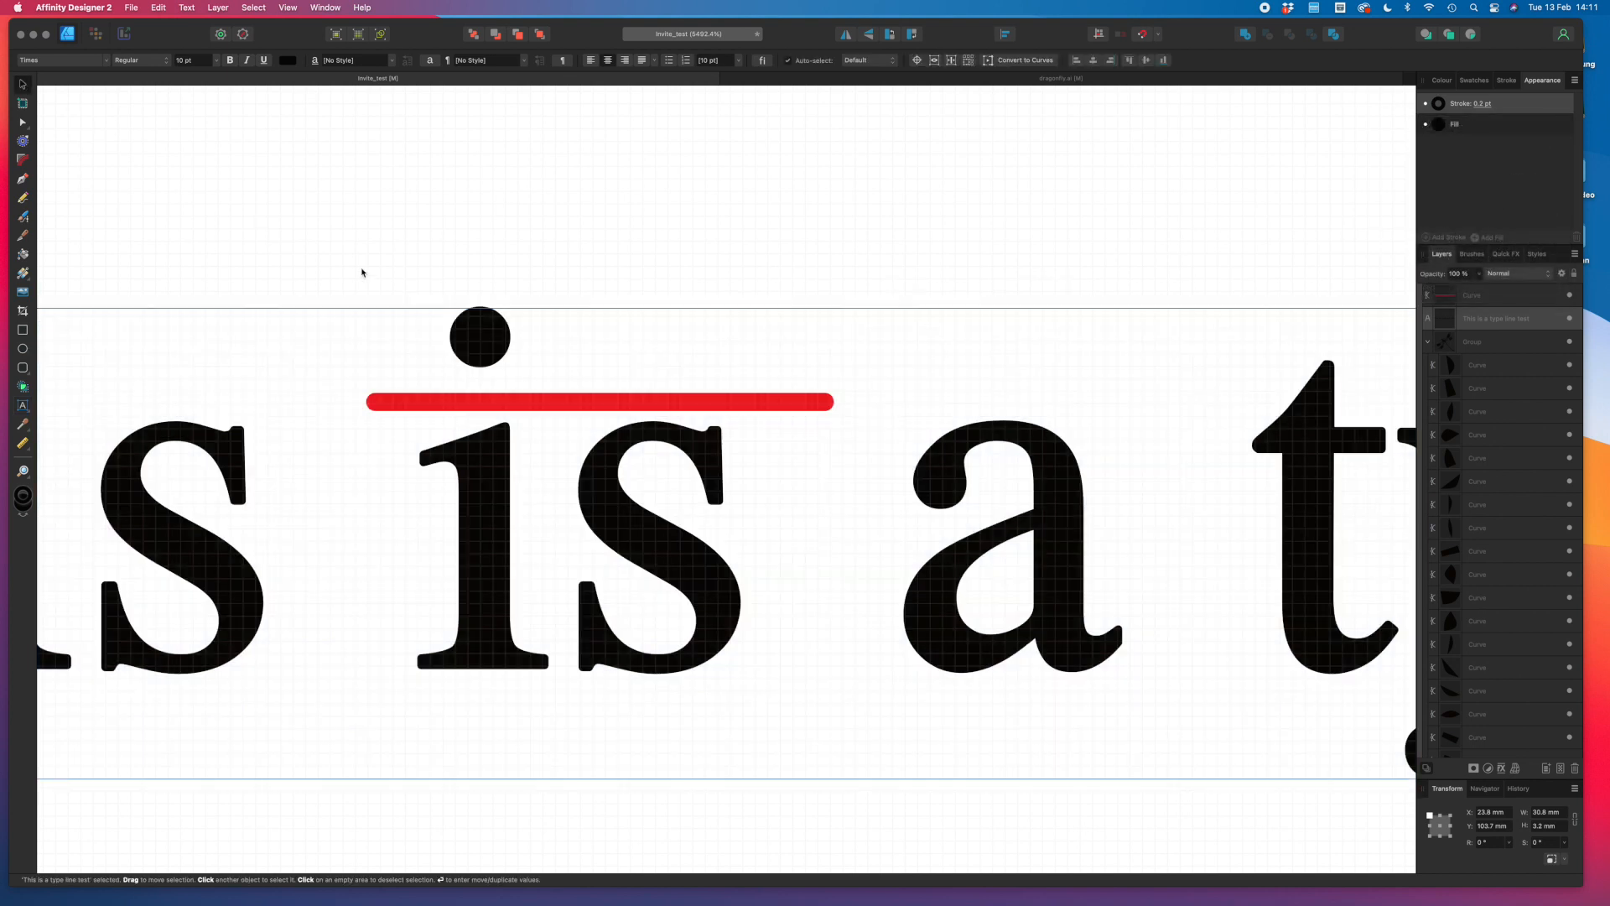
pyautogui.moveTo(711, 409); pyautogui.dragTo(710, 437)
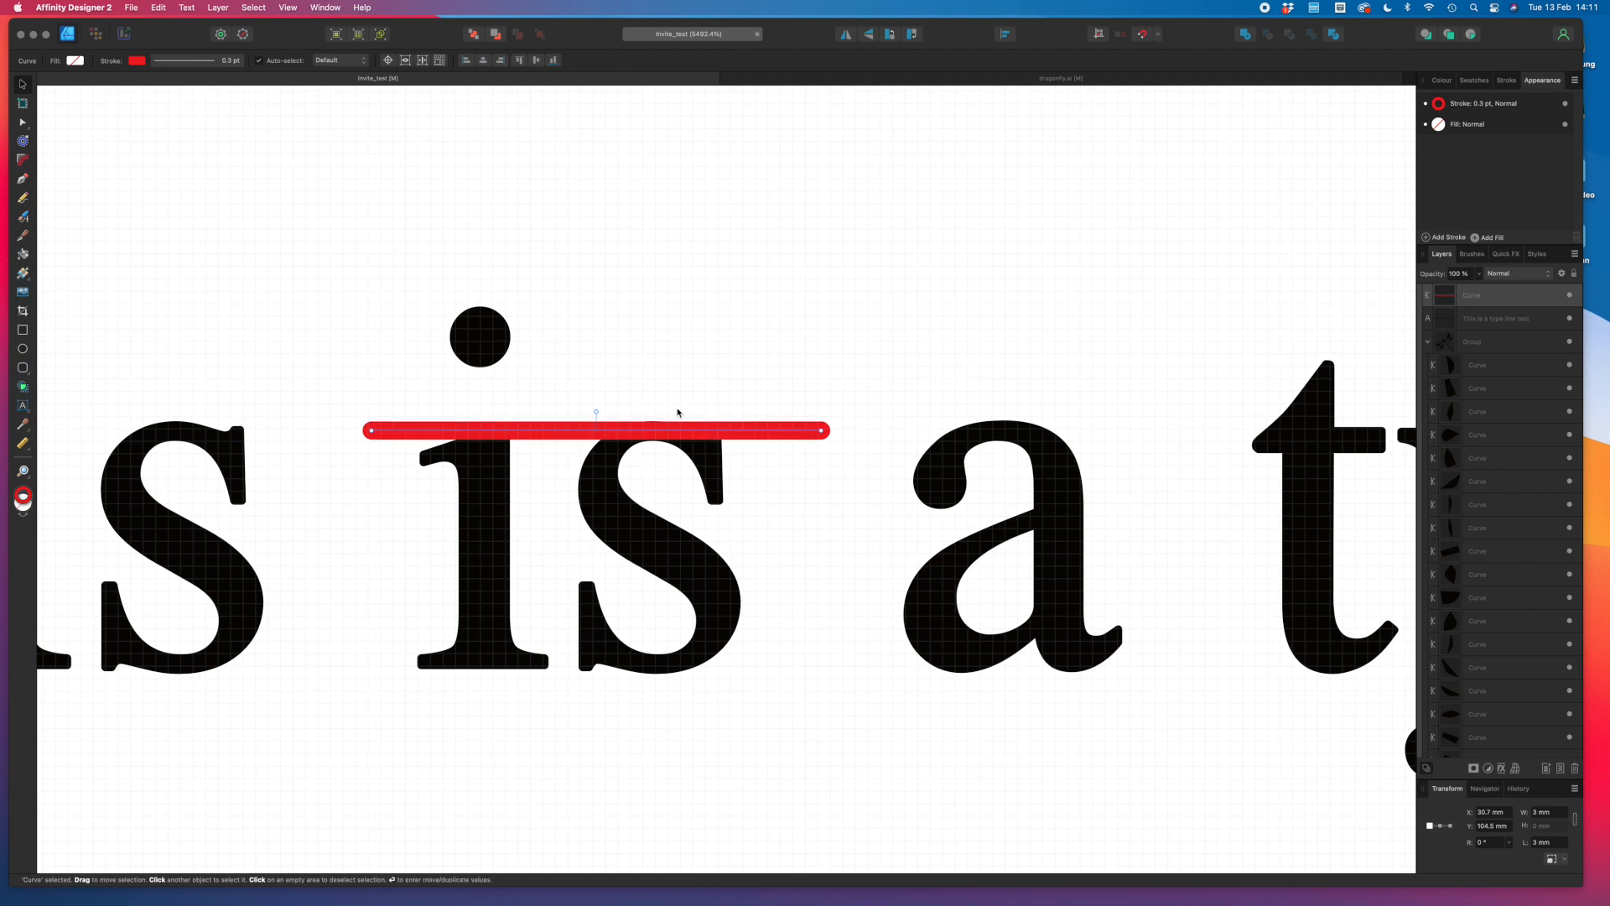
pyautogui.press('Delete')
# Delete the "This is a type line test" text object from the invitation artboard.
pyautogui.press('super+0')
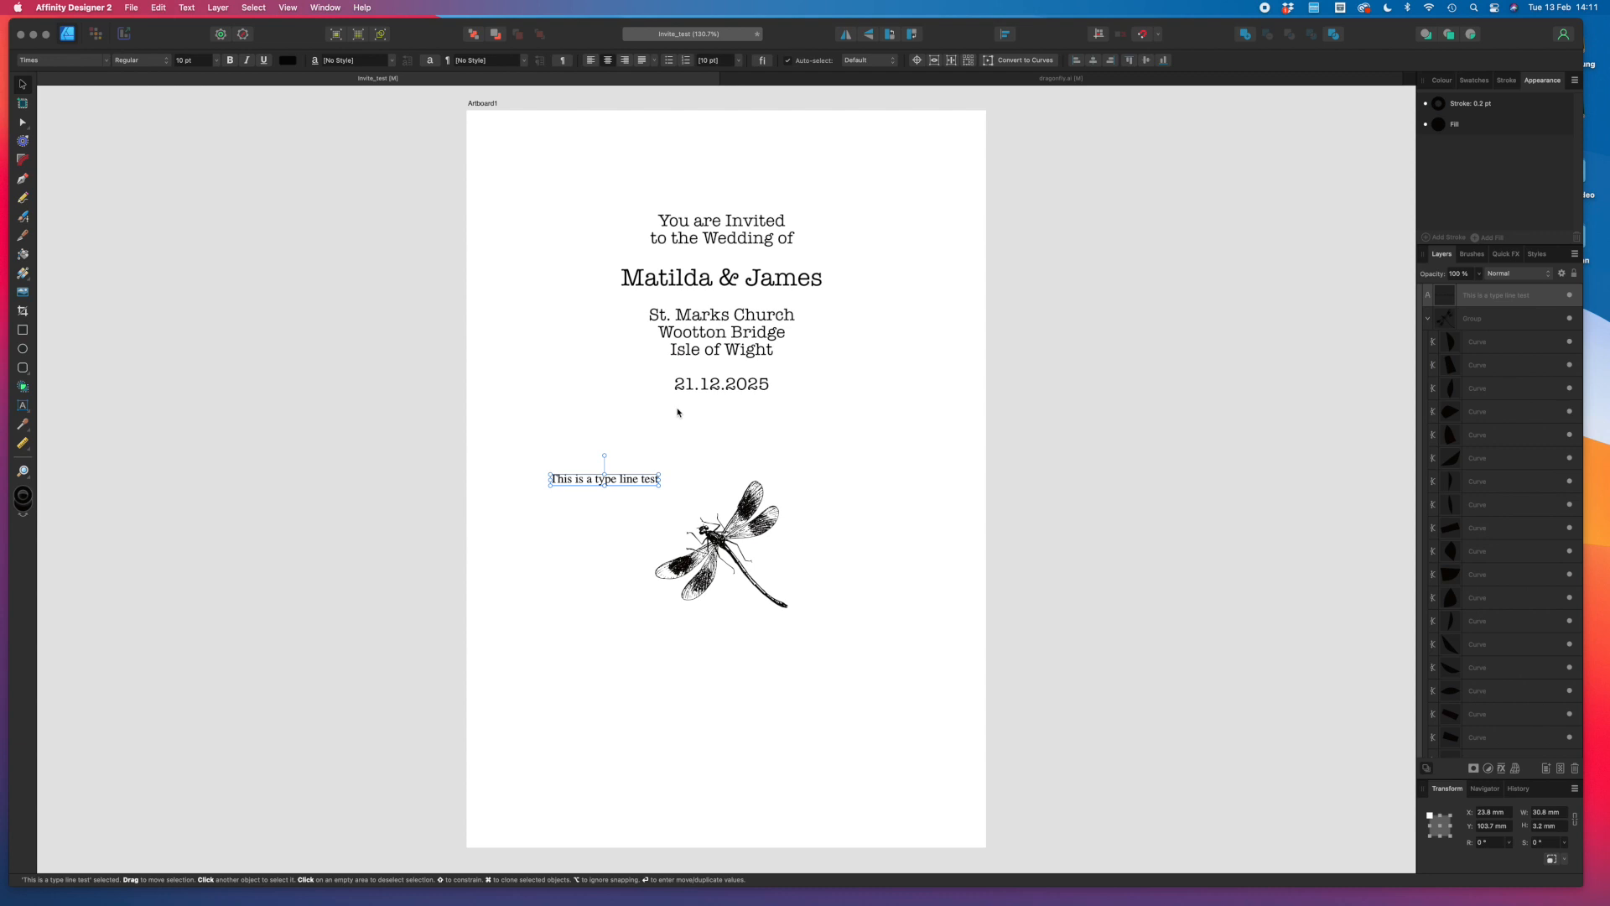
pyautogui.doubleClick(574, 480)
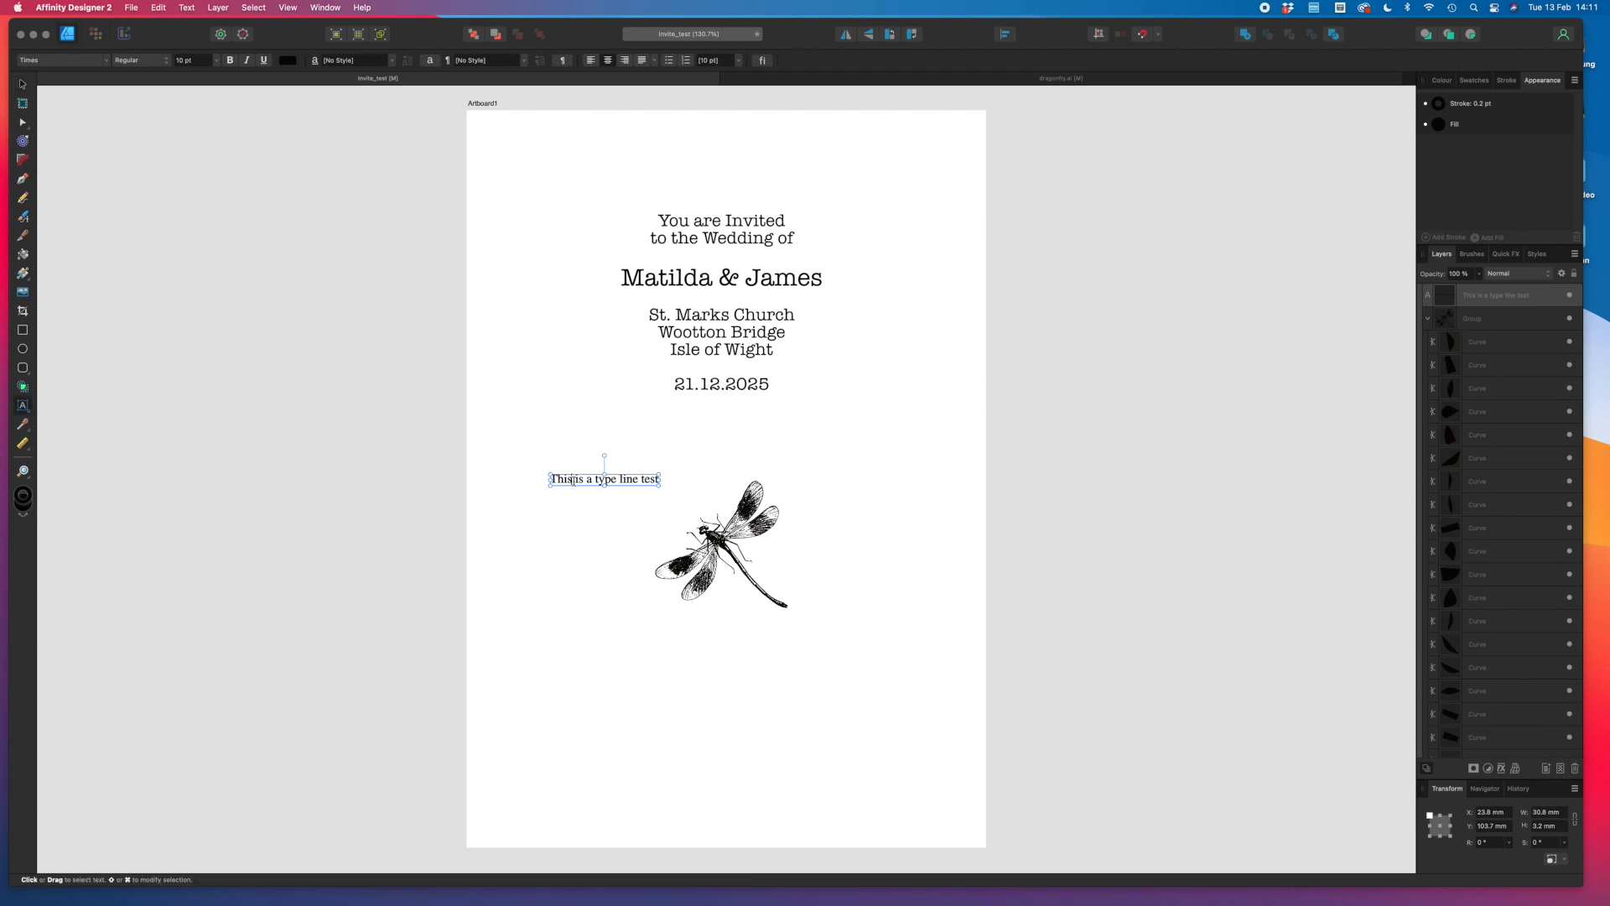
pyautogui.press('BackSpace')
pyautogui.click(22, 85)
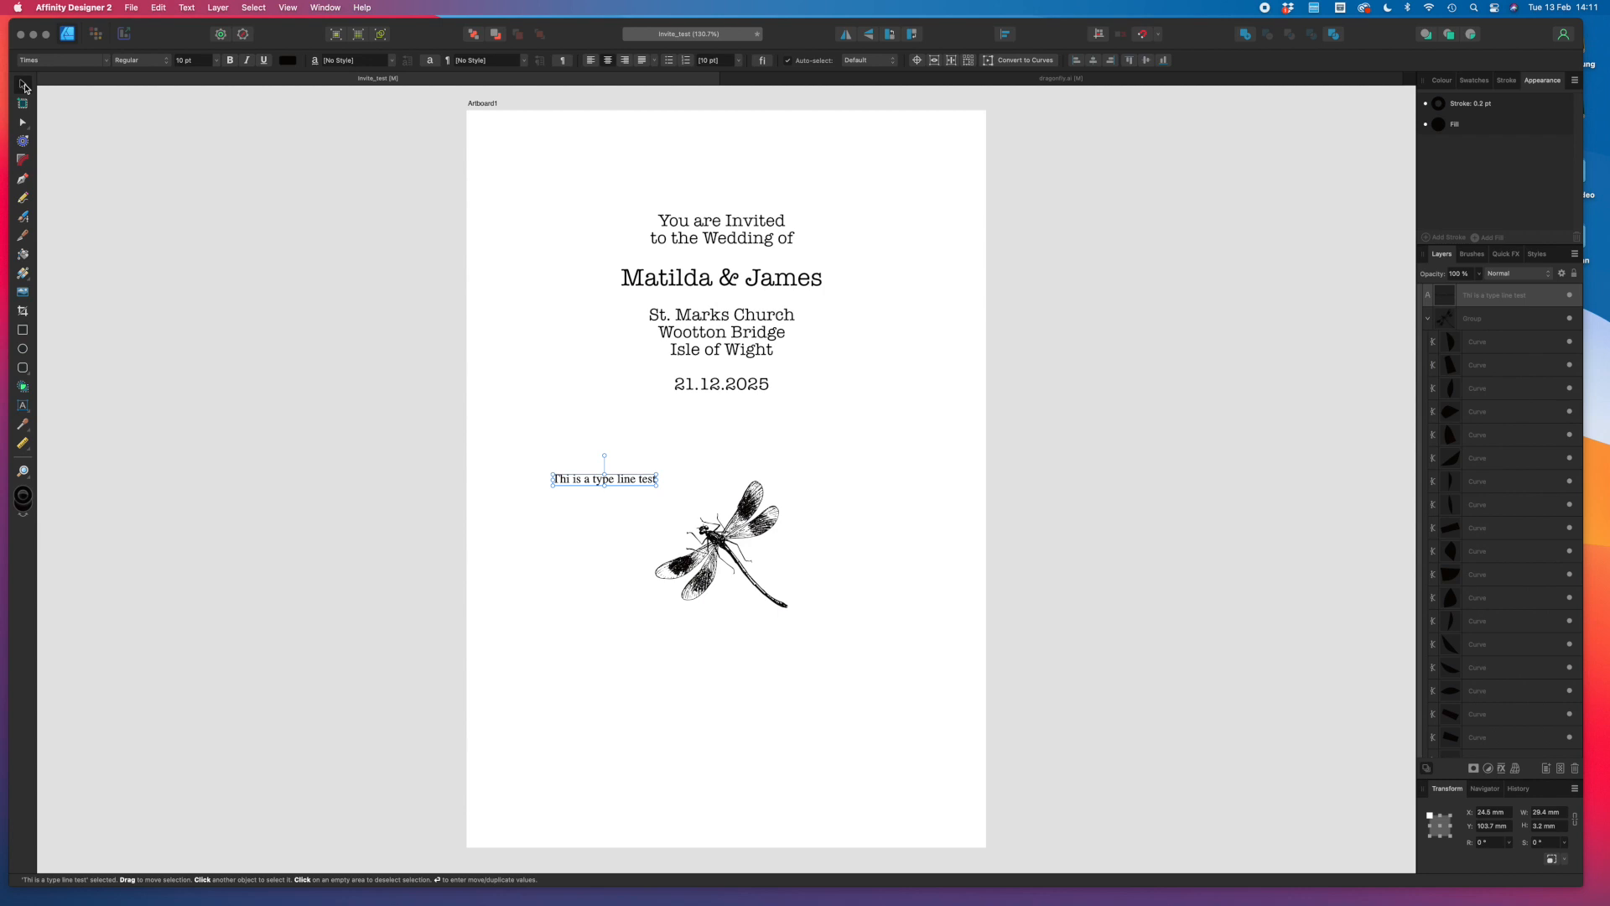
pyautogui.press('Delete')
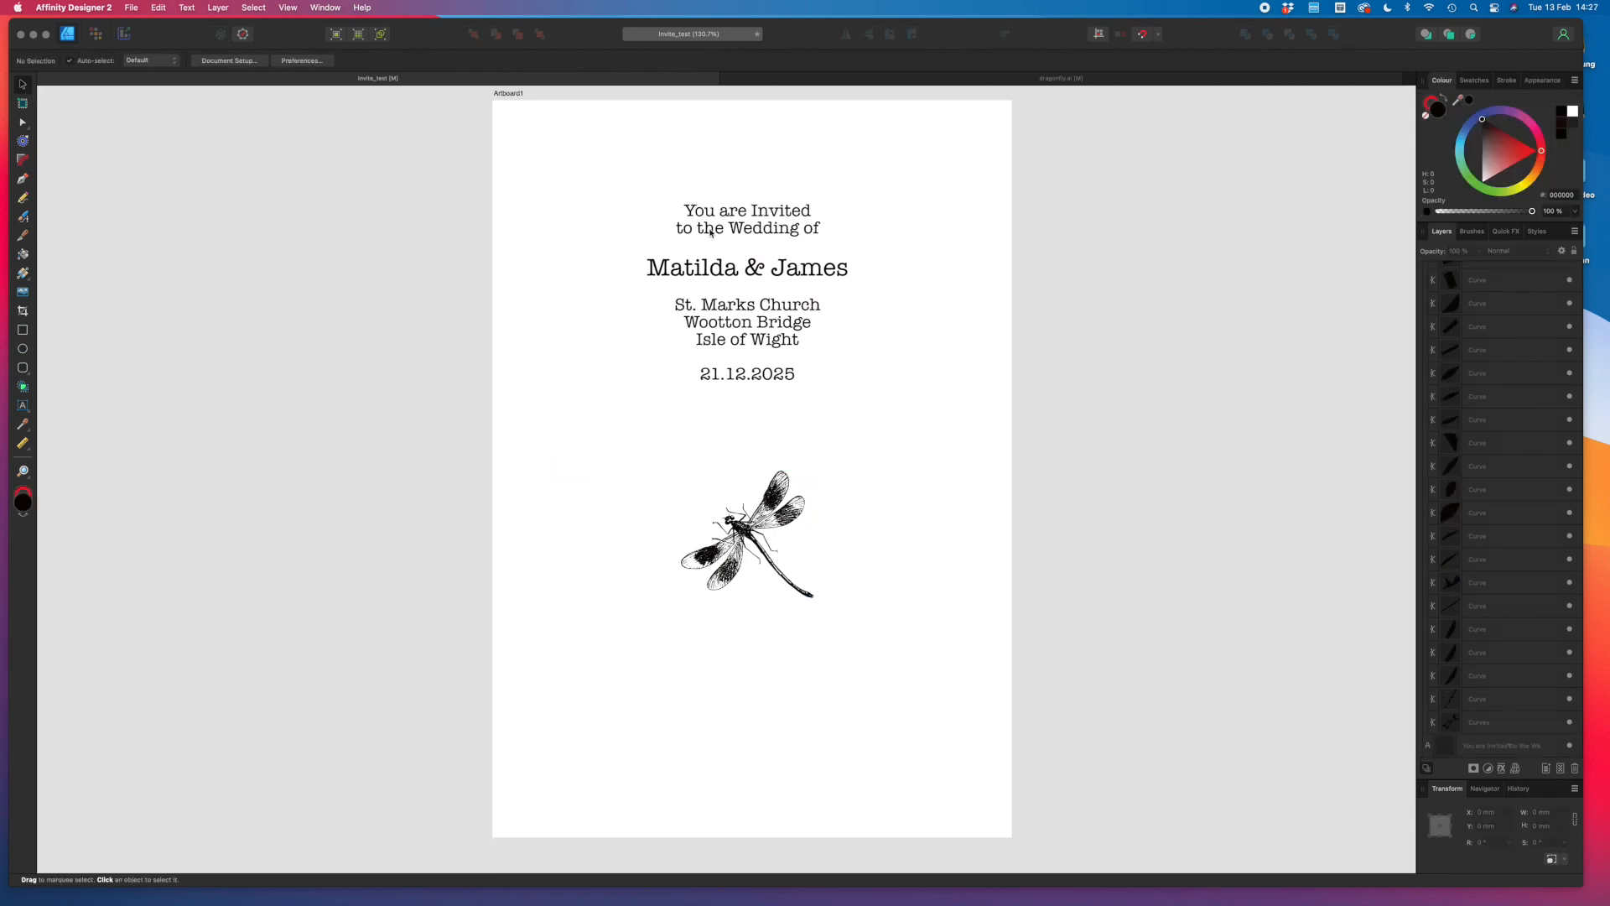
# Set the fill of all the invitation text to pure black with CMYK values C 0, M 0, Y 0, K 100.
pyautogui.click(803, 279)
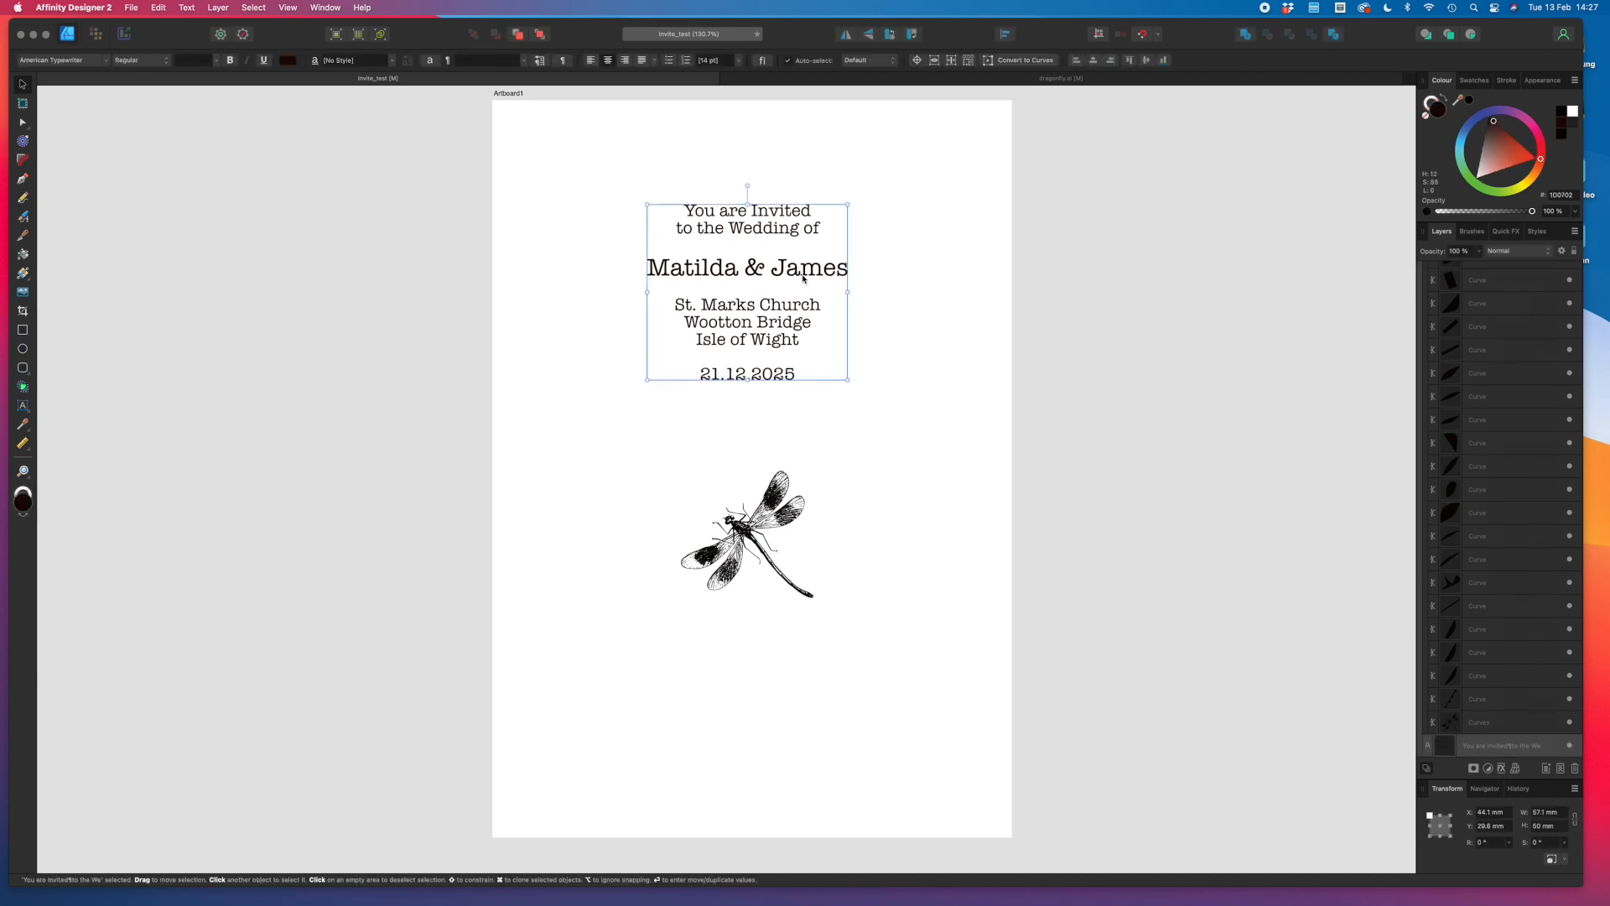
pyautogui.doubleClick(803, 274)
pyautogui.press('super+a')
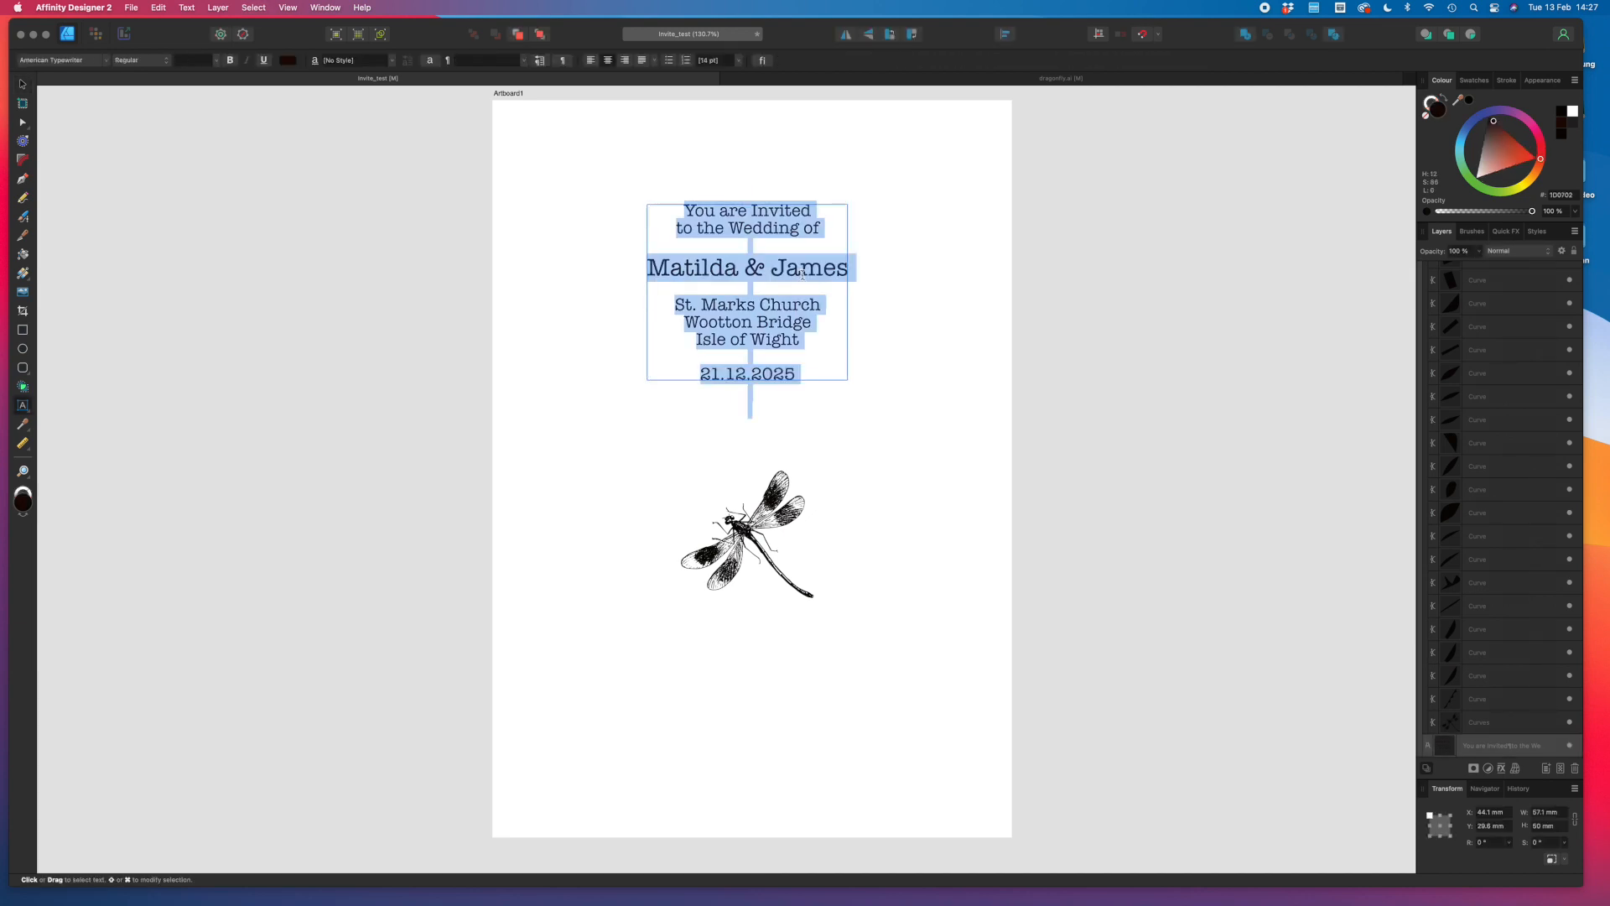
pyautogui.doubleClick(1440, 110)
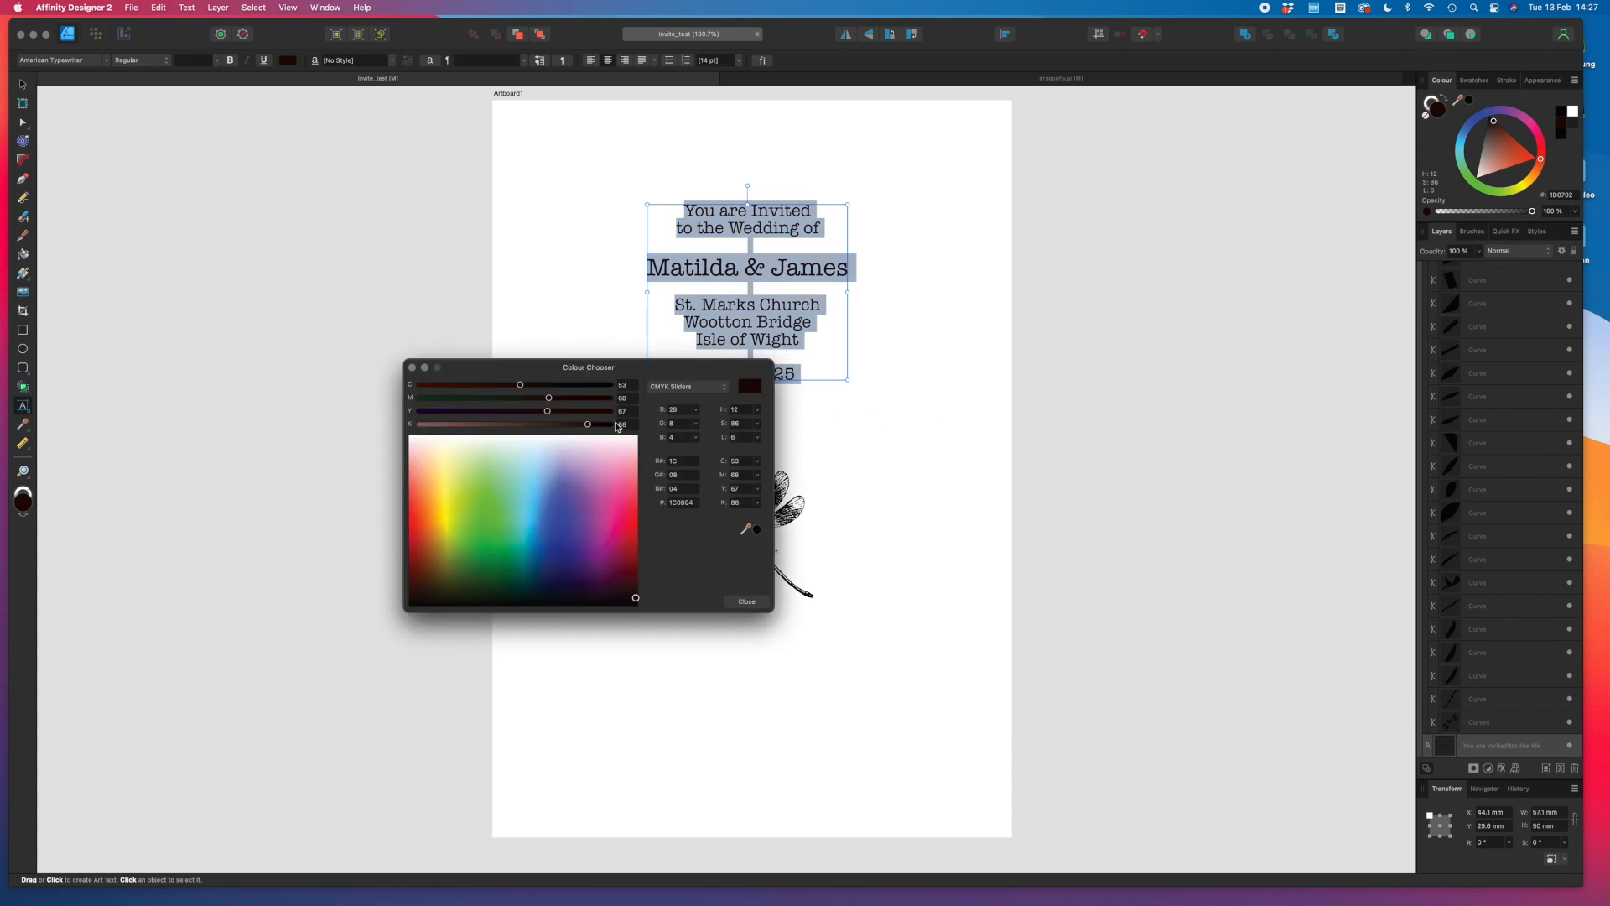
pyautogui.moveTo(520, 384); pyautogui.dragTo(420, 385)
pyautogui.moveTo(550, 399); pyautogui.dragTo(415, 400)
pyautogui.moveTo(549, 413); pyautogui.dragTo(414, 412)
pyautogui.moveTo(587, 428); pyautogui.dragTo(637, 433)
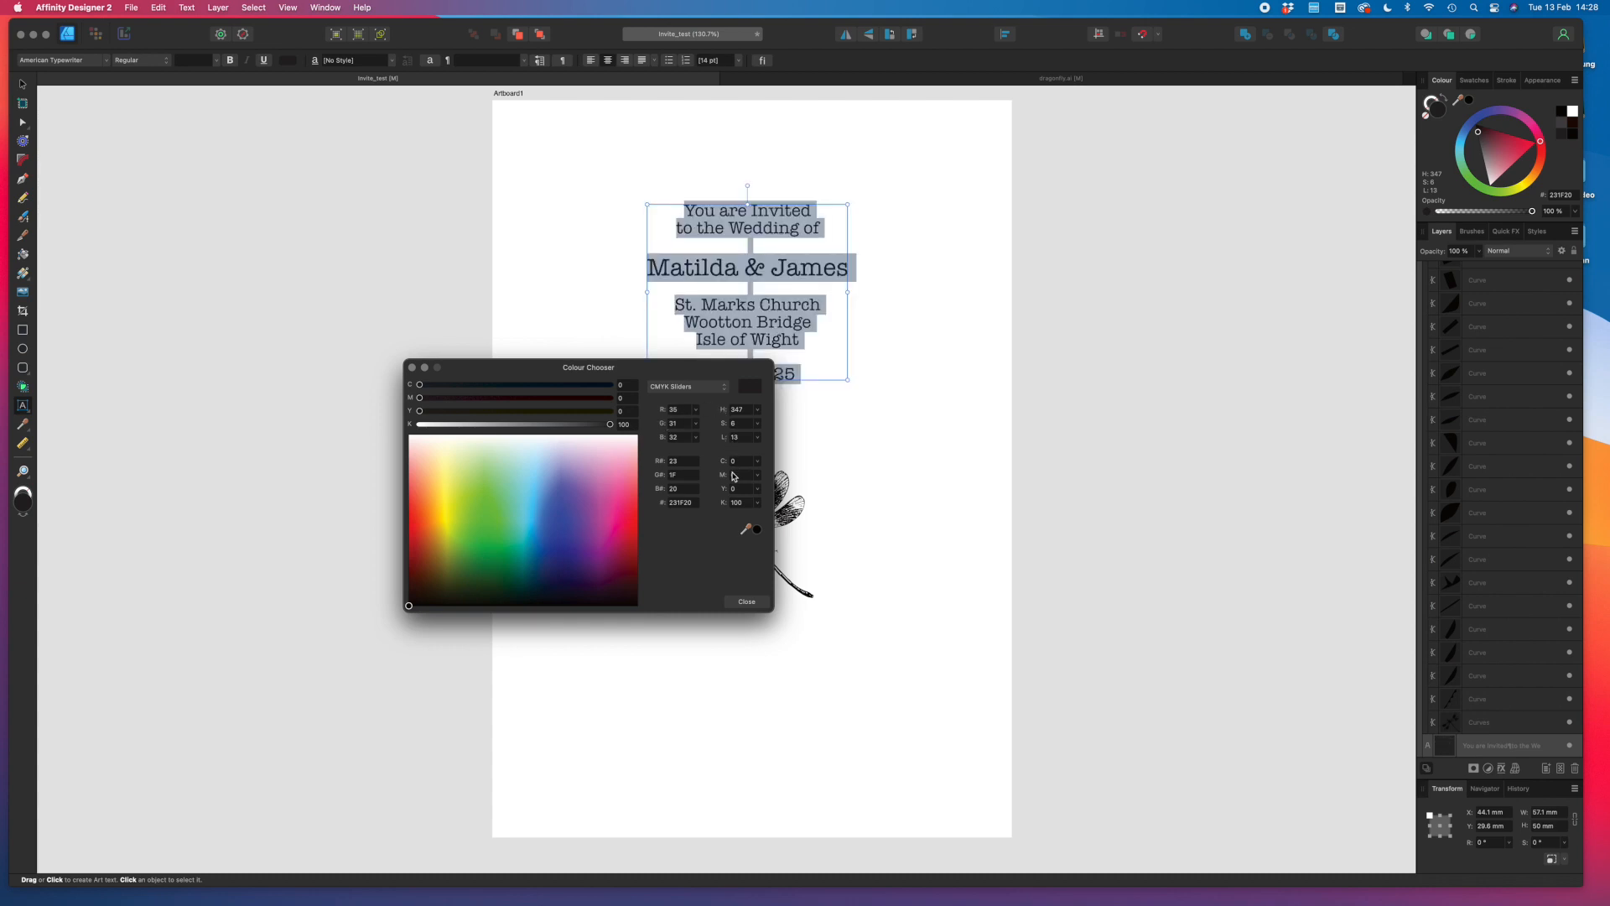
pyautogui.click(745, 602)
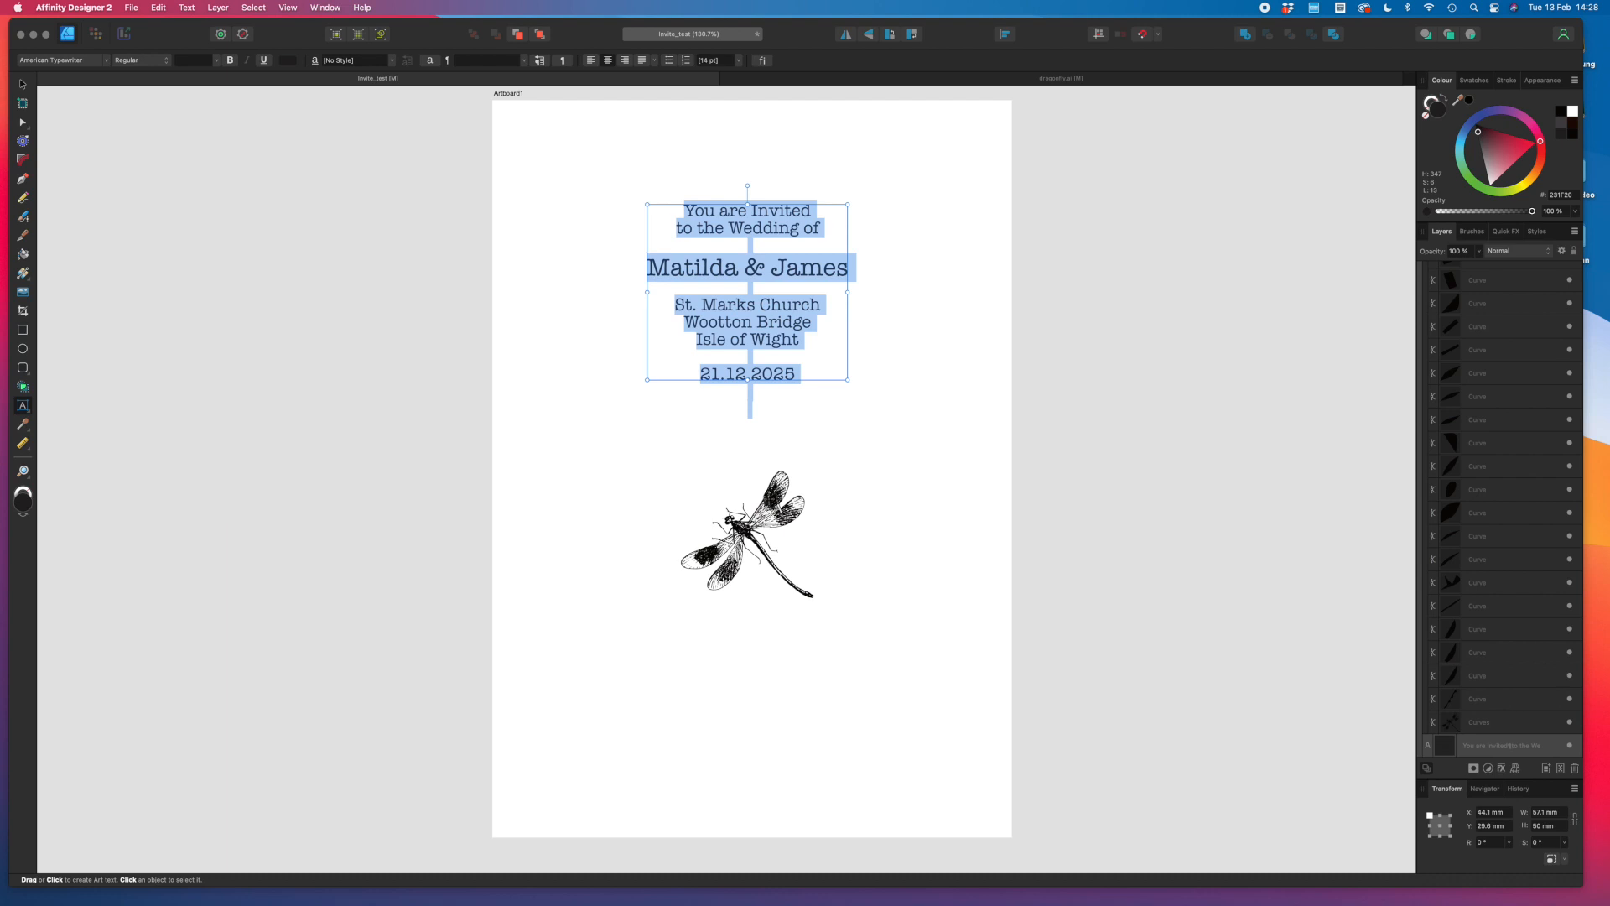
pyautogui.press('Escape')
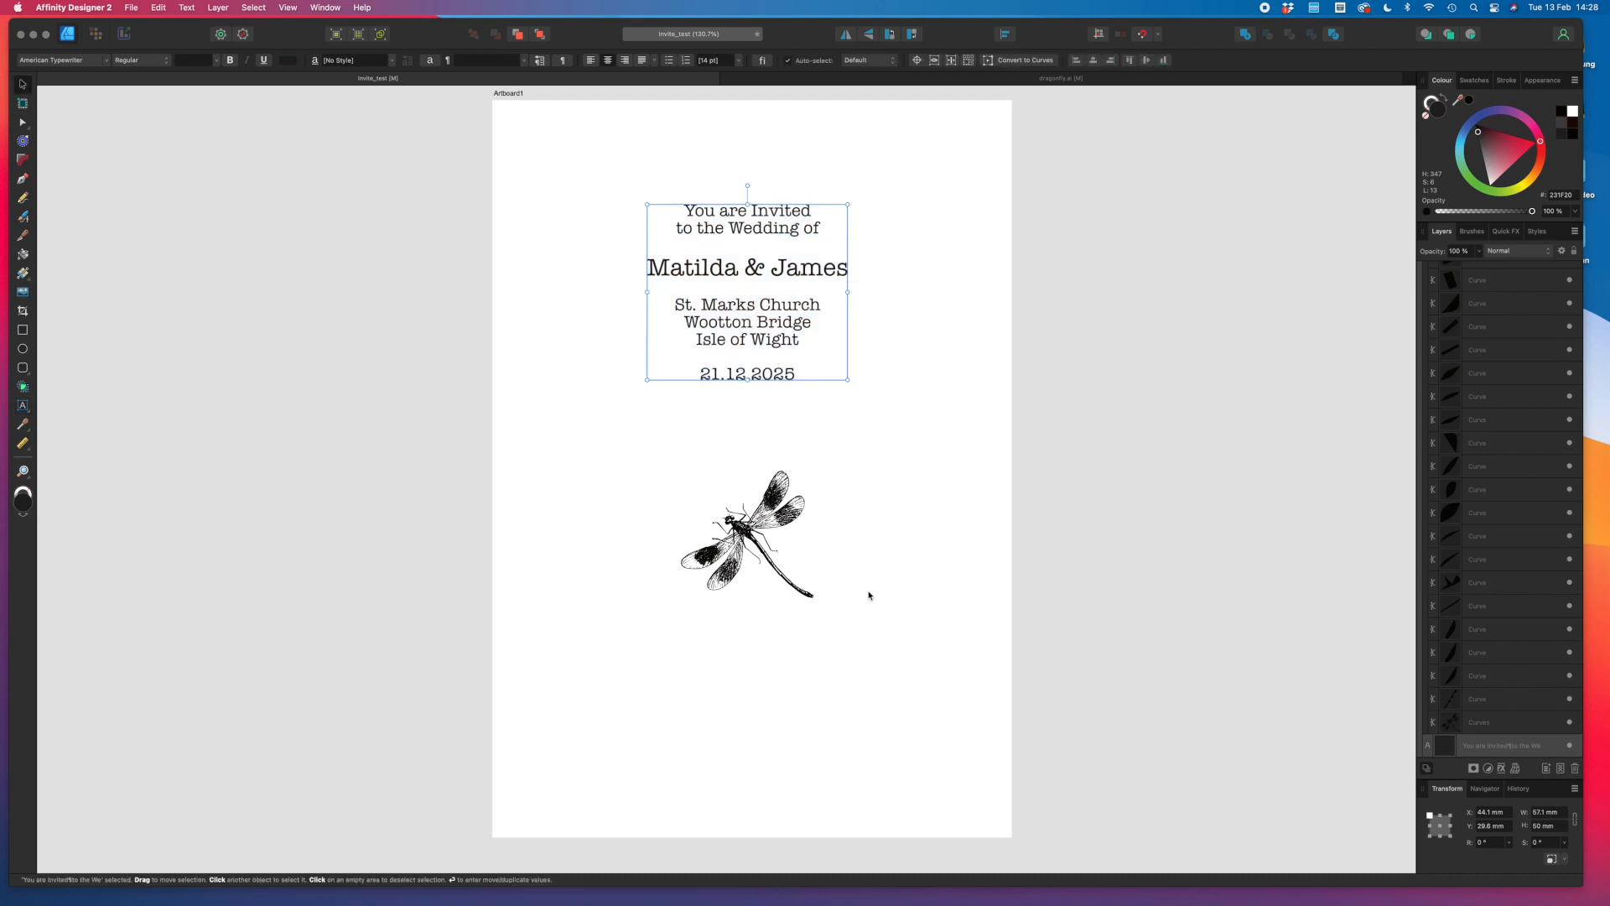
# Set the fill of the dragonfly curves to pure black with CMYK values C 0, M 0, Y 0, K 100 and save the document.
pyautogui.click(776, 501)
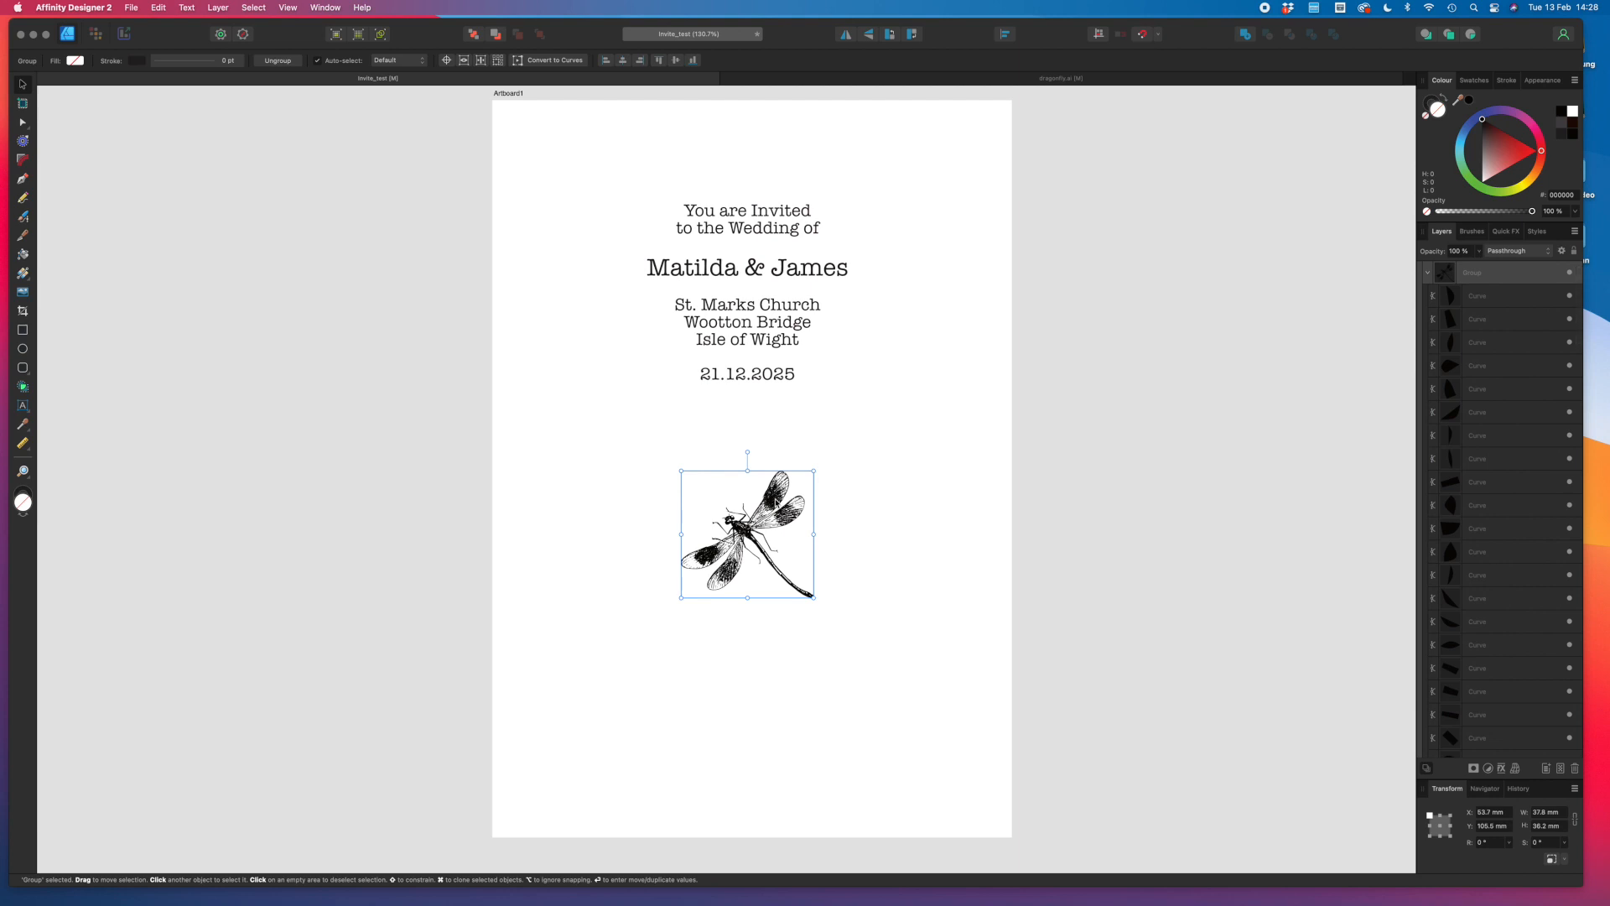
pyautogui.press('super+shift+g')
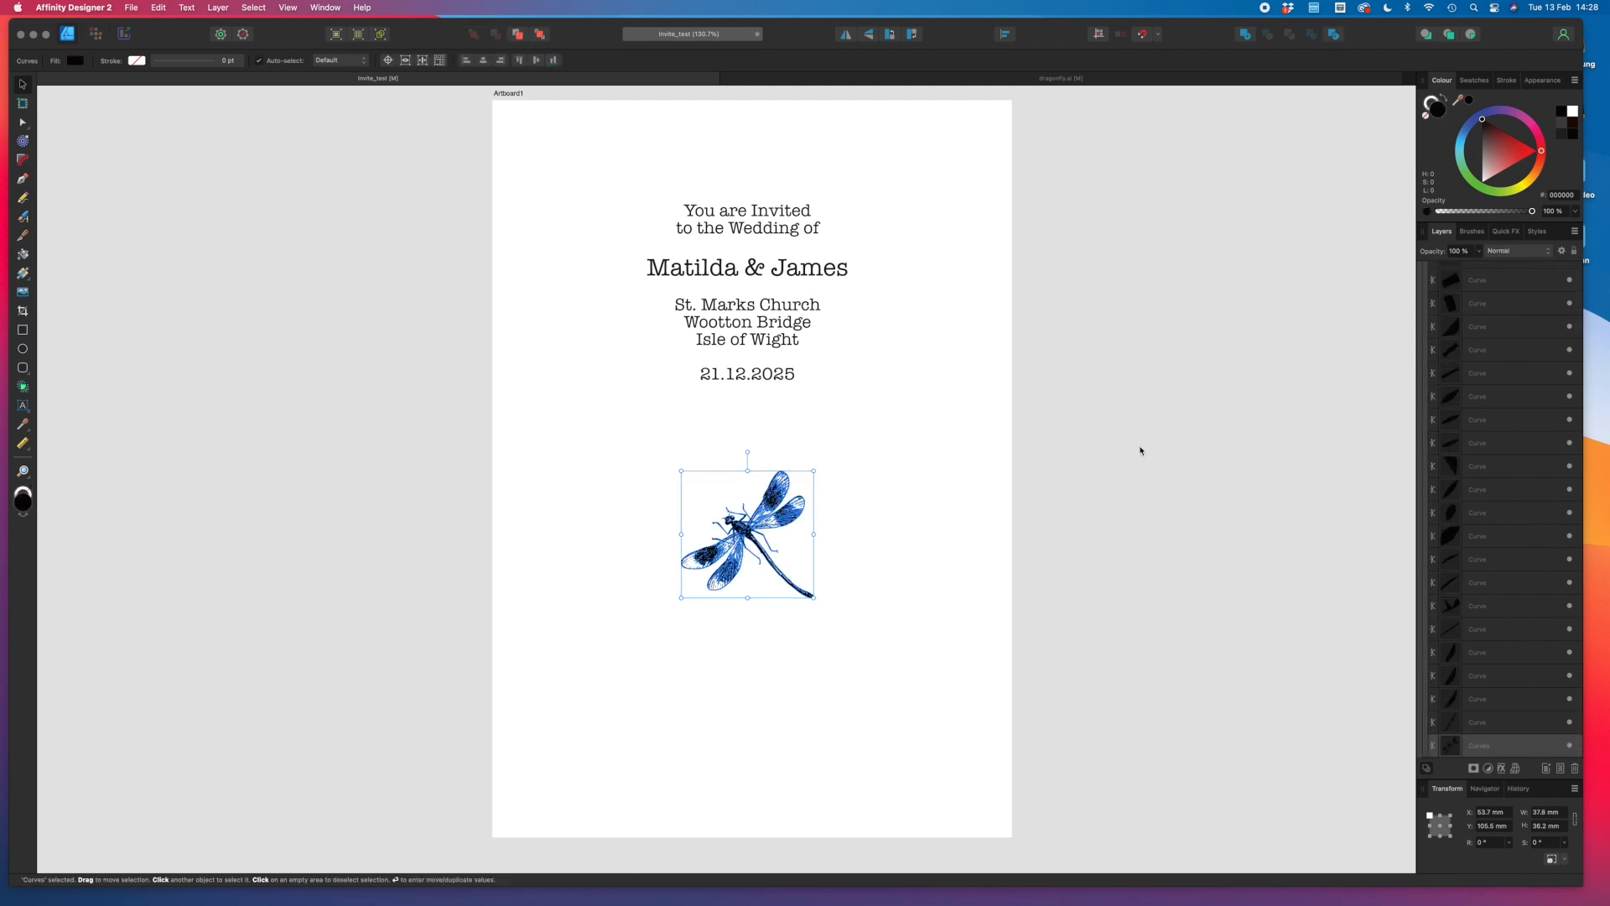
pyautogui.doubleClick(1435, 108)
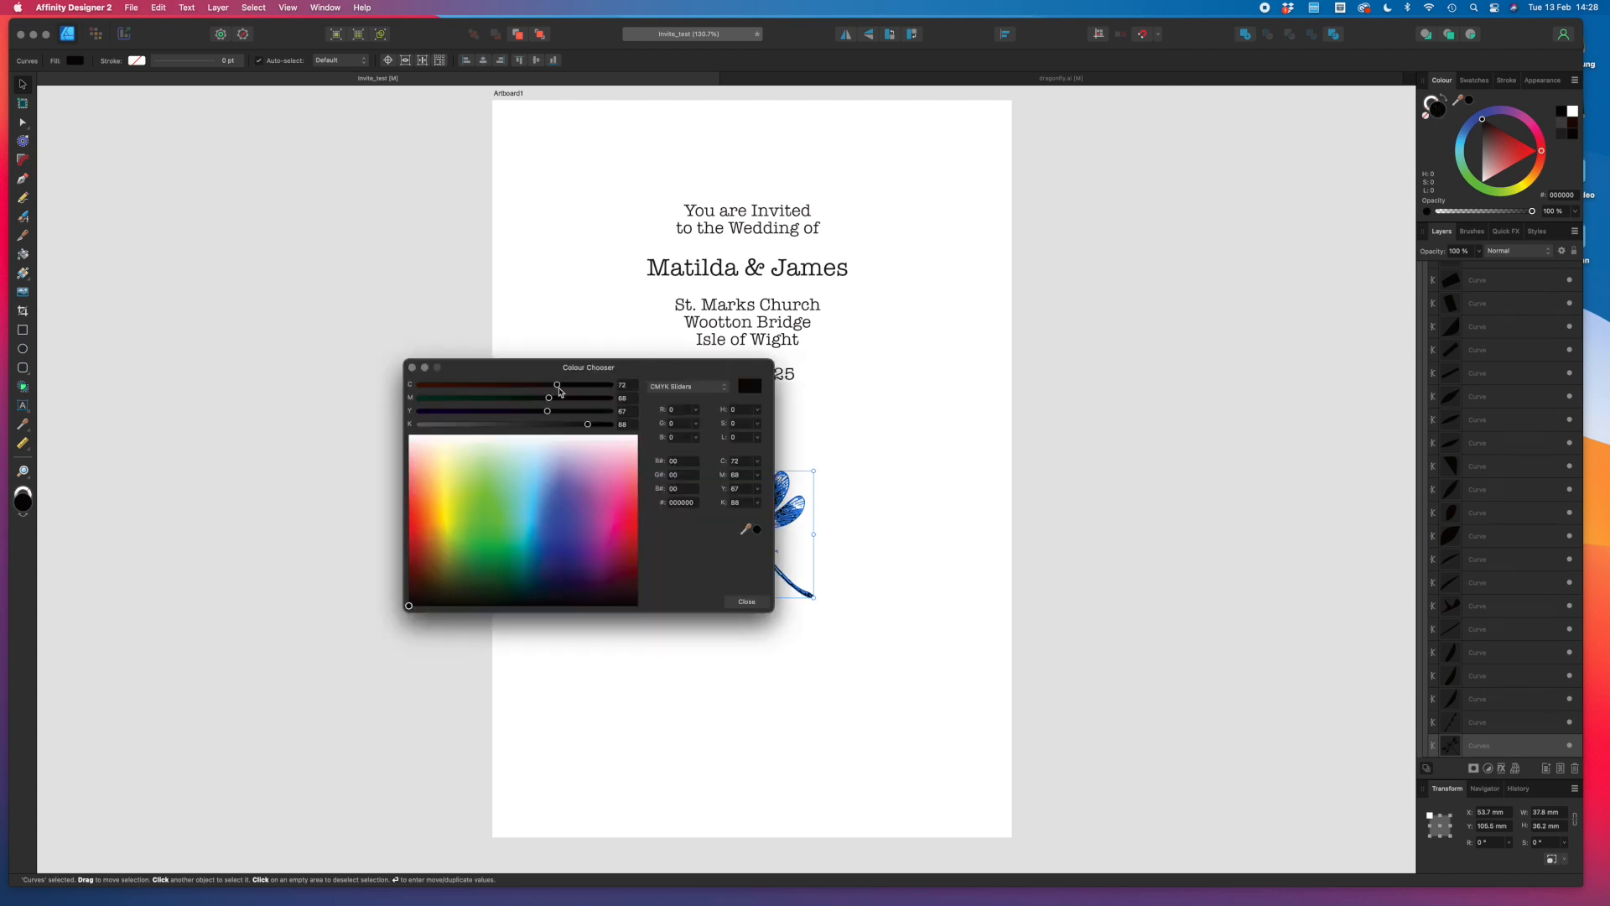
pyautogui.moveTo(557, 384); pyautogui.dragTo(369, 388)
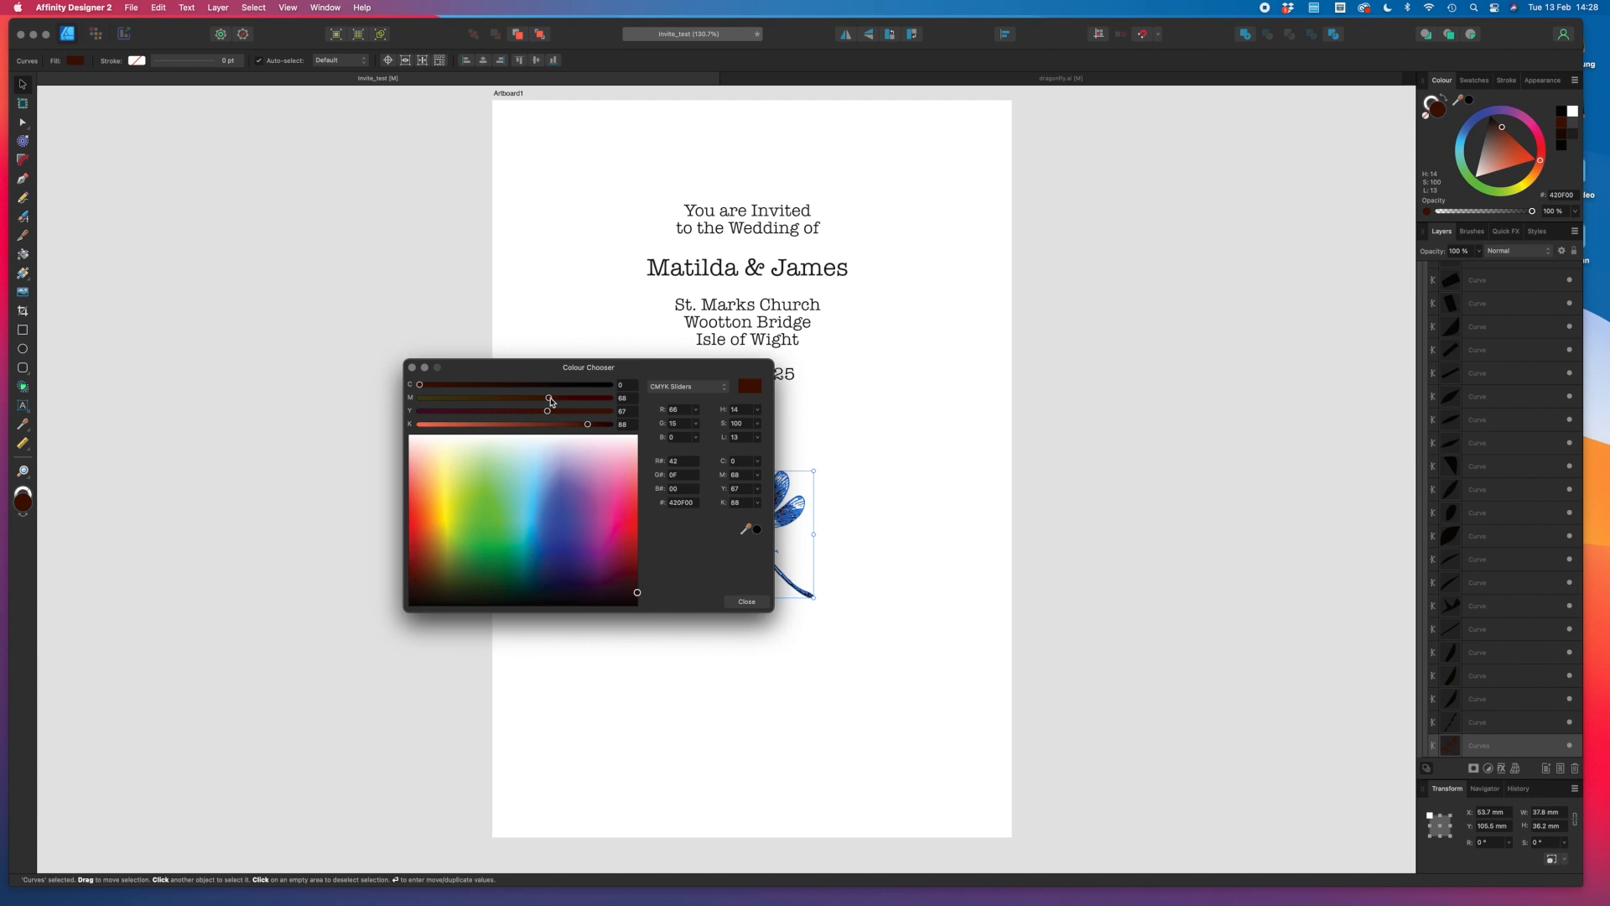
pyautogui.moveTo(549, 398); pyautogui.dragTo(418, 398)
pyautogui.moveTo(540, 412); pyautogui.dragTo(417, 411)
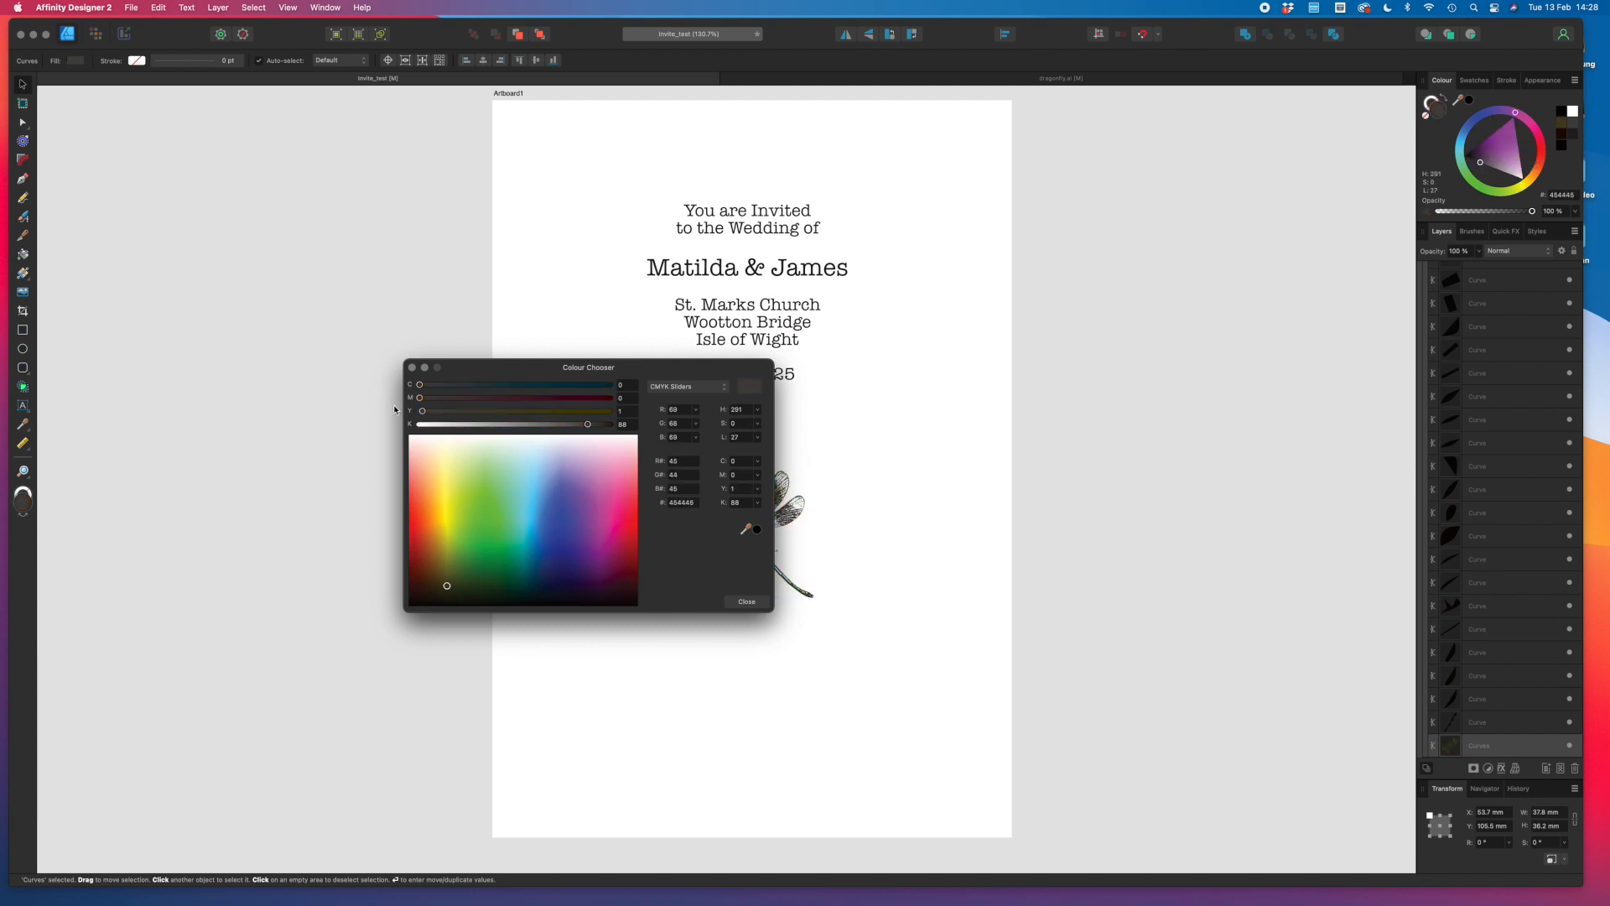
pyautogui.moveTo(589, 427); pyautogui.dragTo(635, 432)
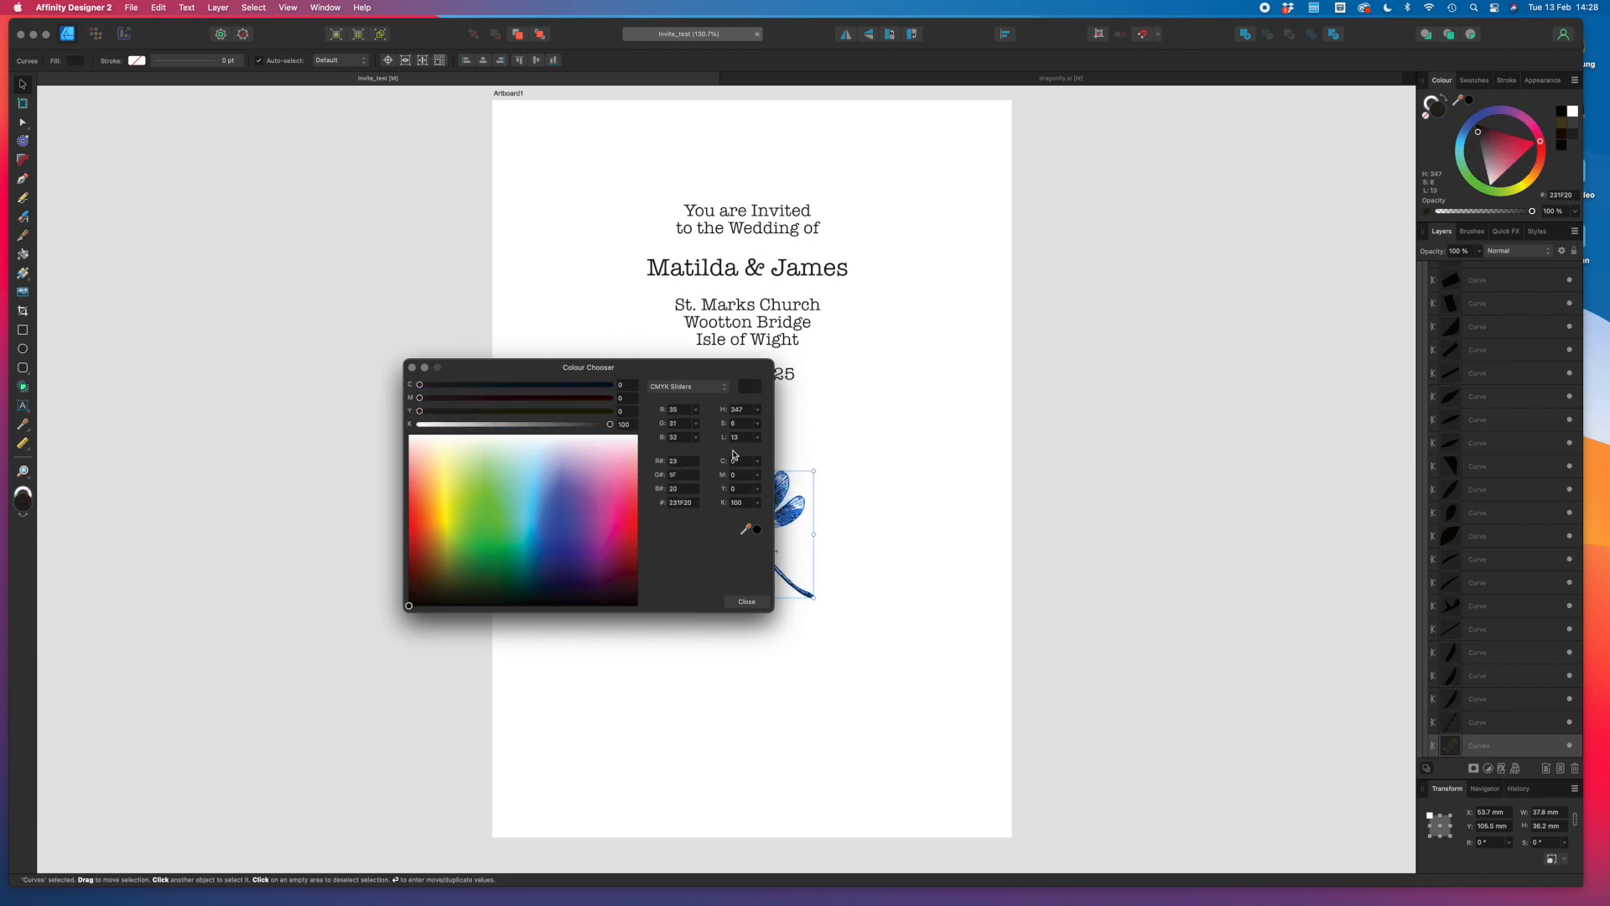
pyautogui.click(747, 602)
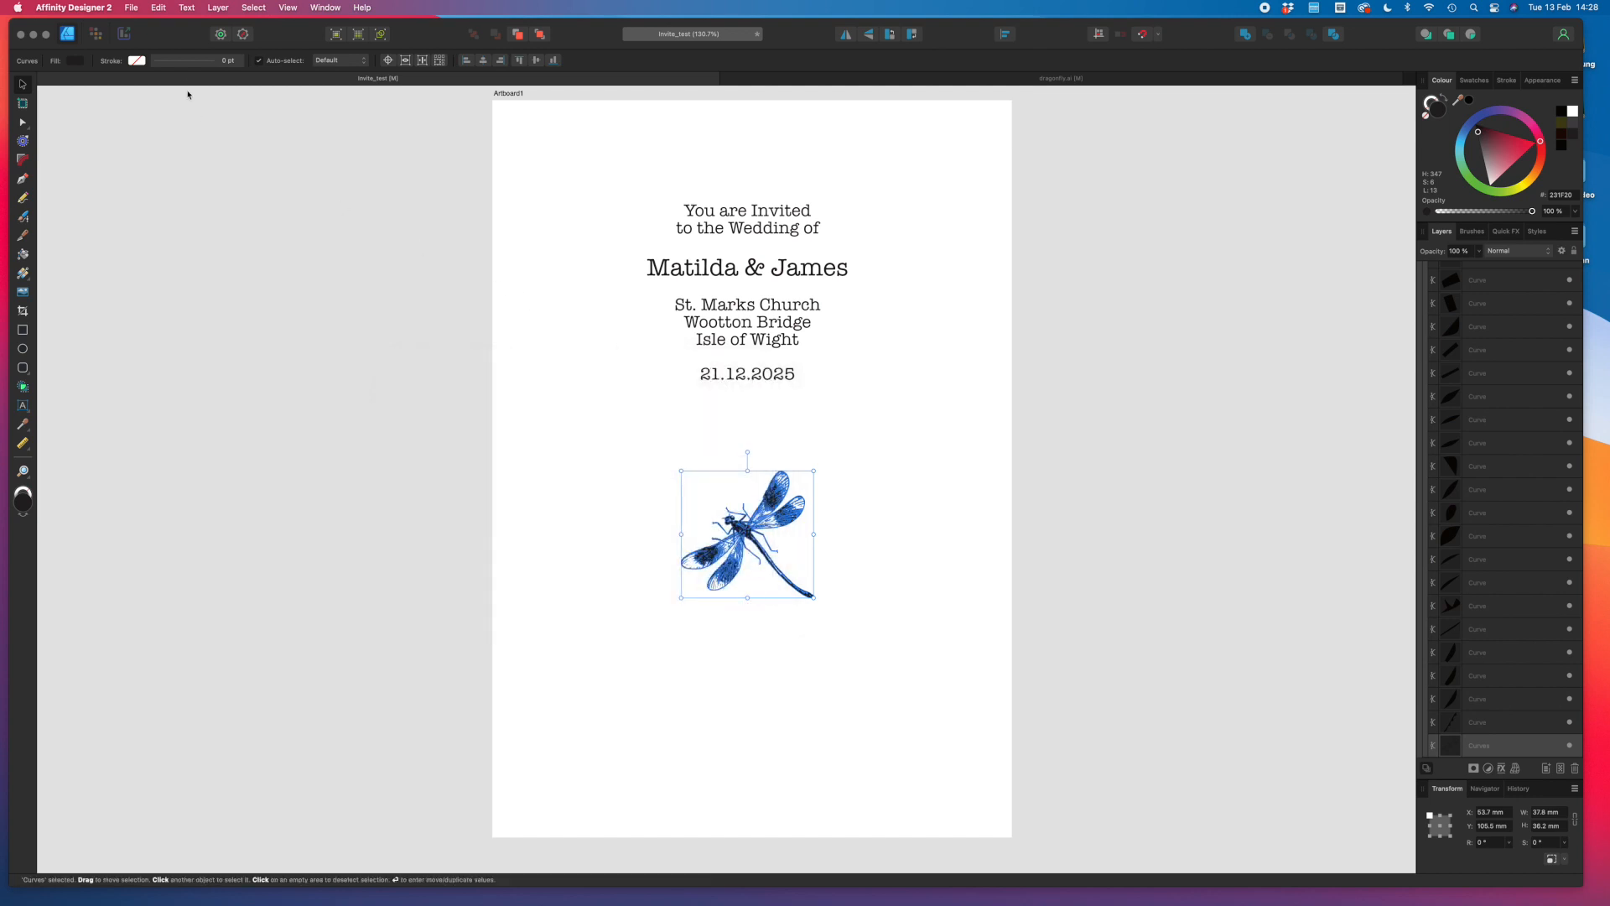
pyautogui.click(131, 8)
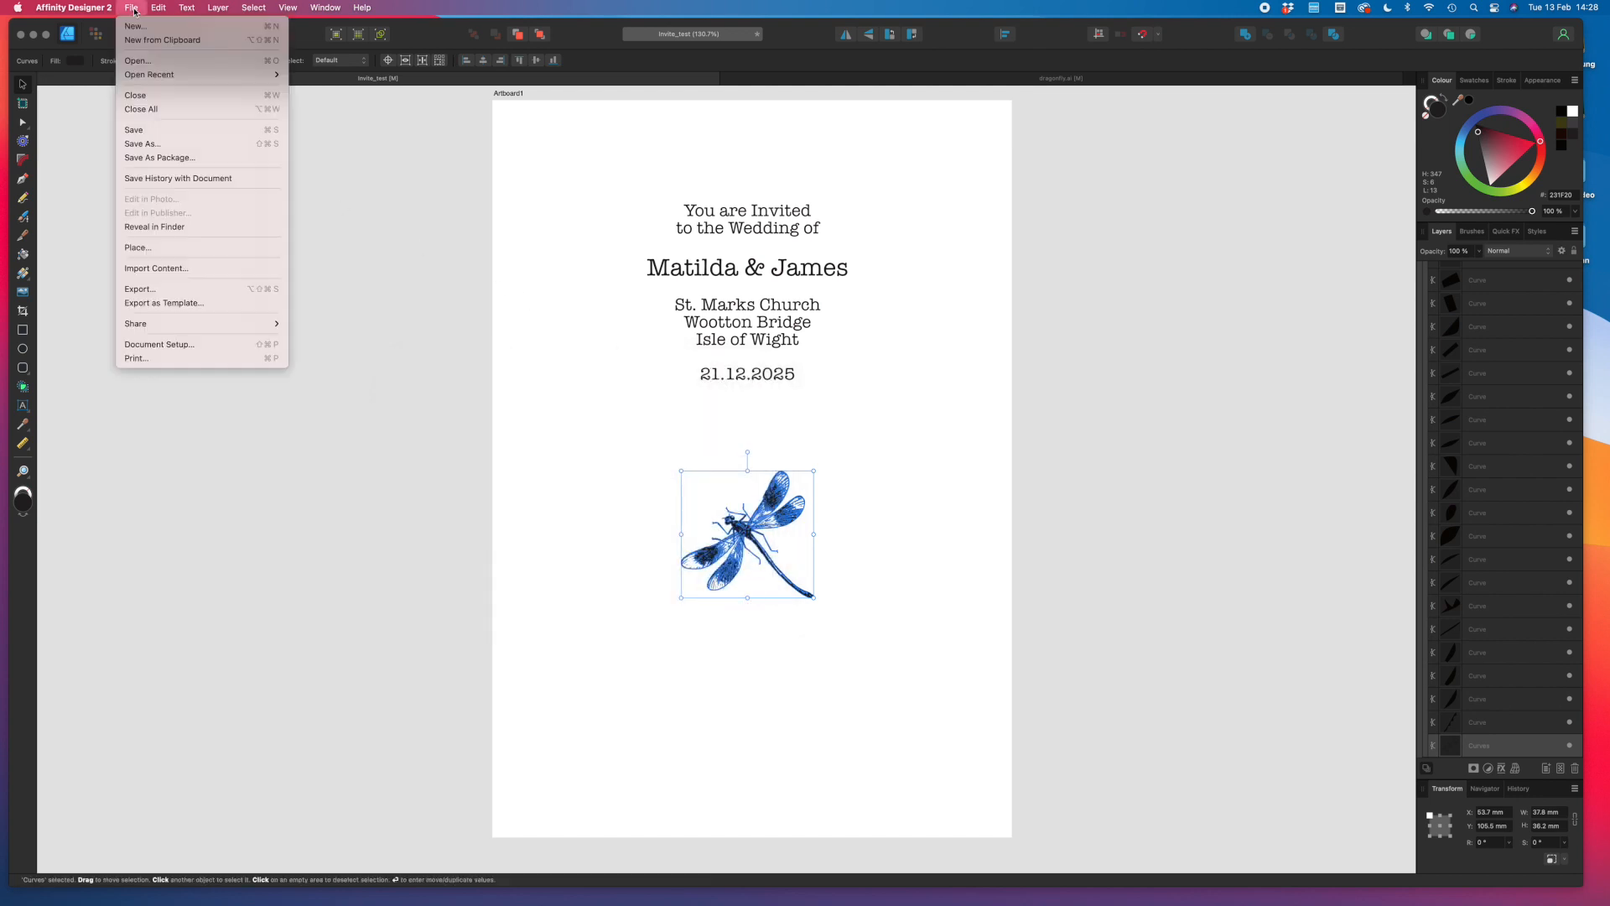
pyautogui.click(151, 130)
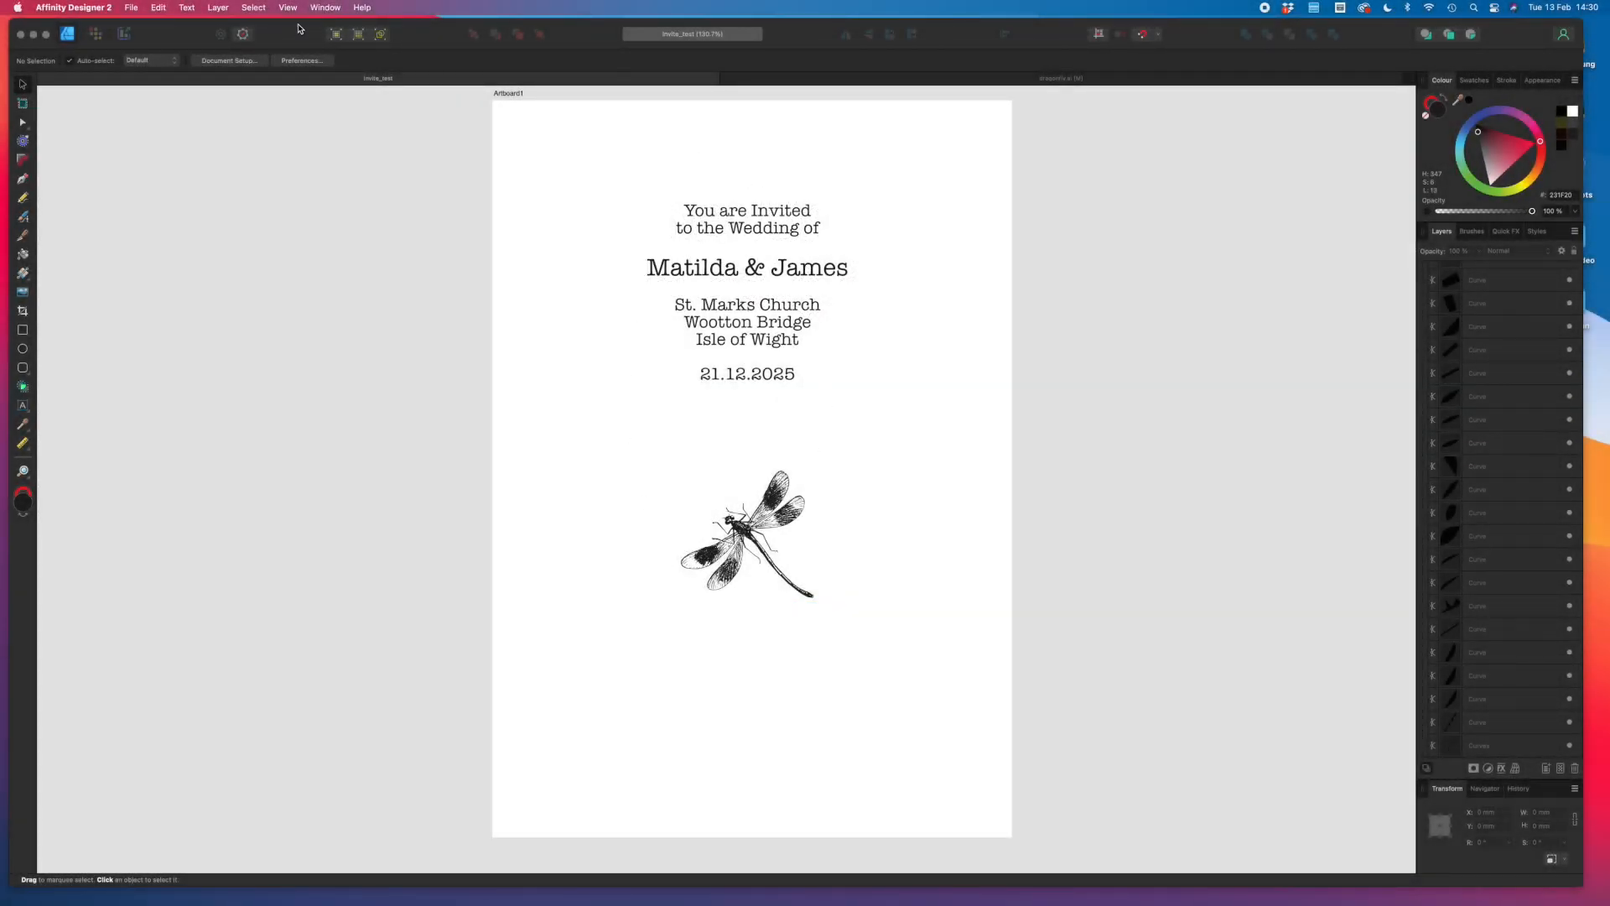
# Switch to the Export Persona and set the default export preset to SVG (for export).
pyautogui.click(124, 35)
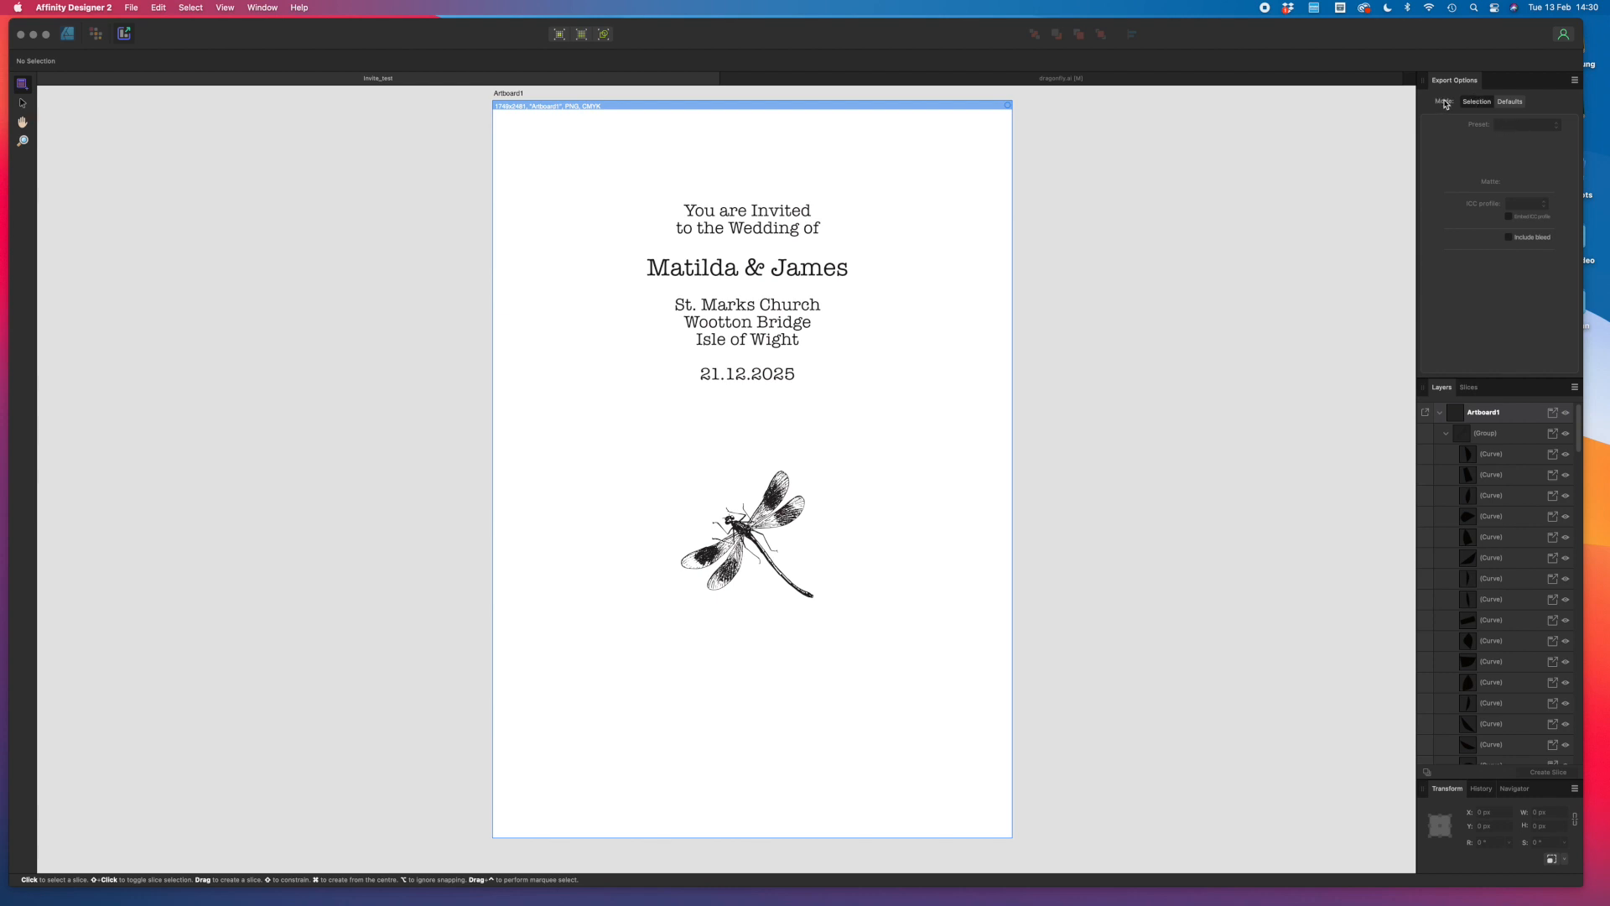
pyautogui.click(1511, 103)
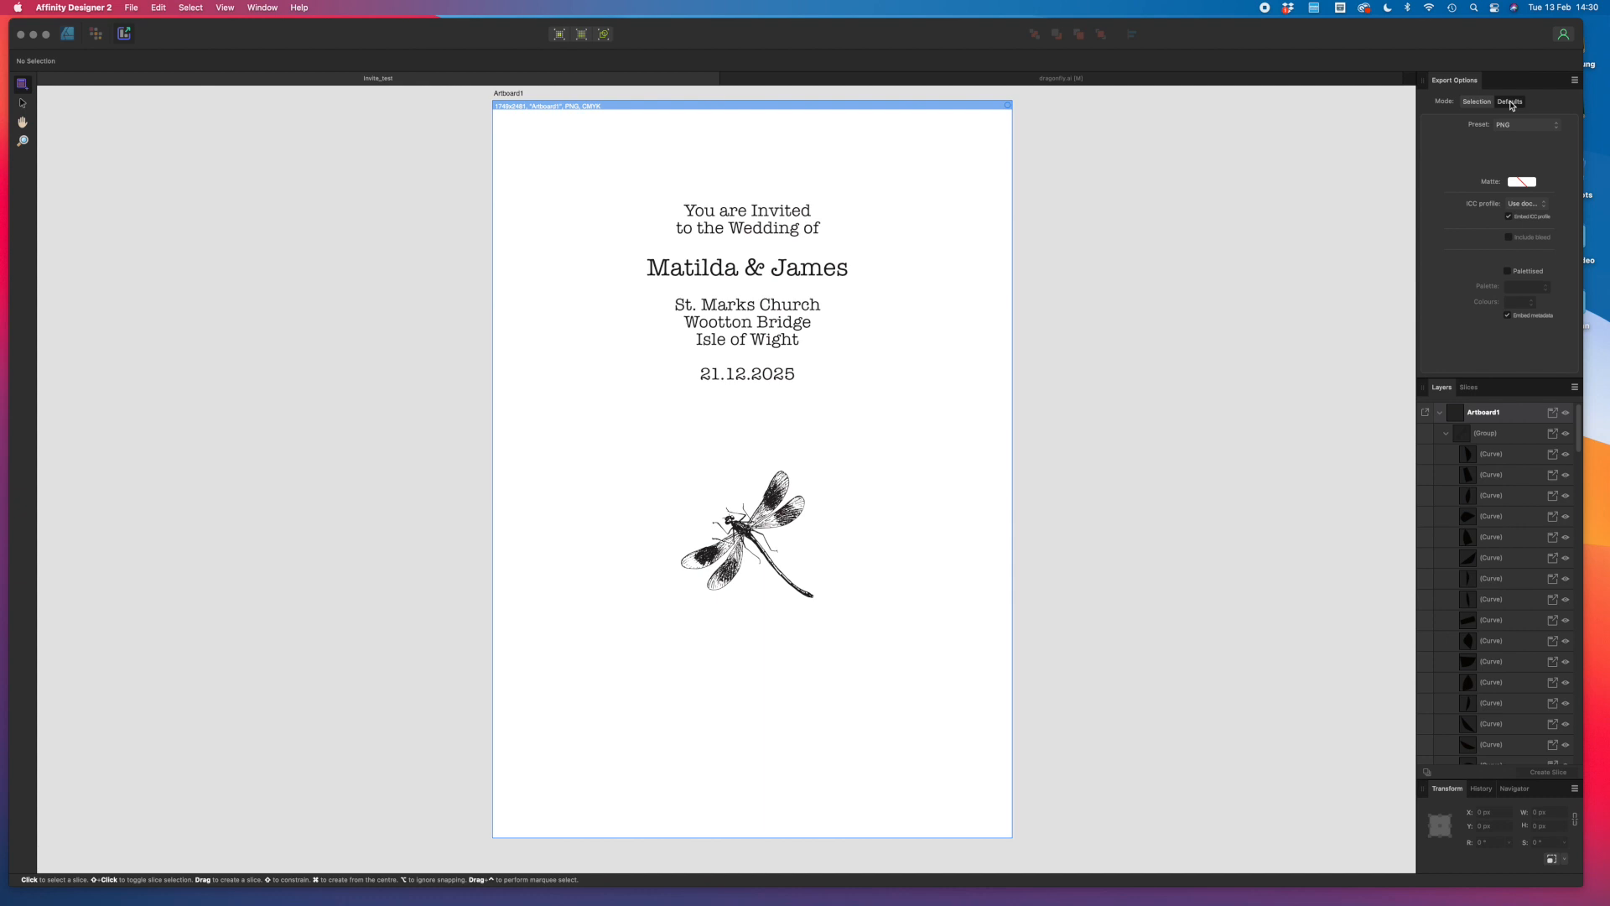
pyautogui.click(1479, 104)
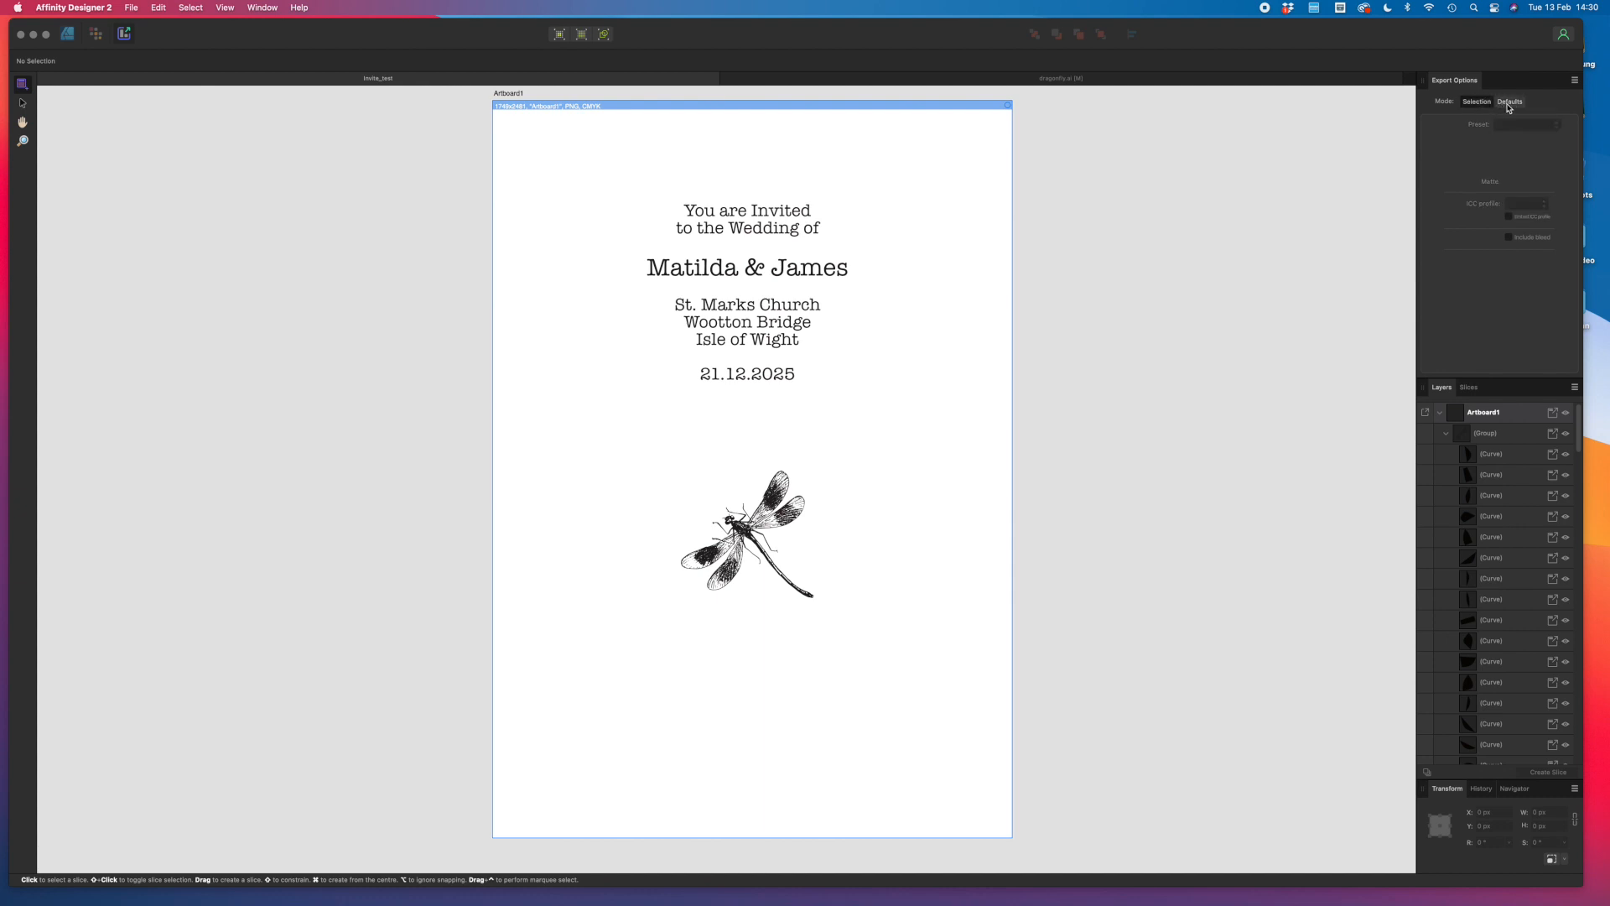
pyautogui.click(1509, 104)
pyautogui.click(1520, 125)
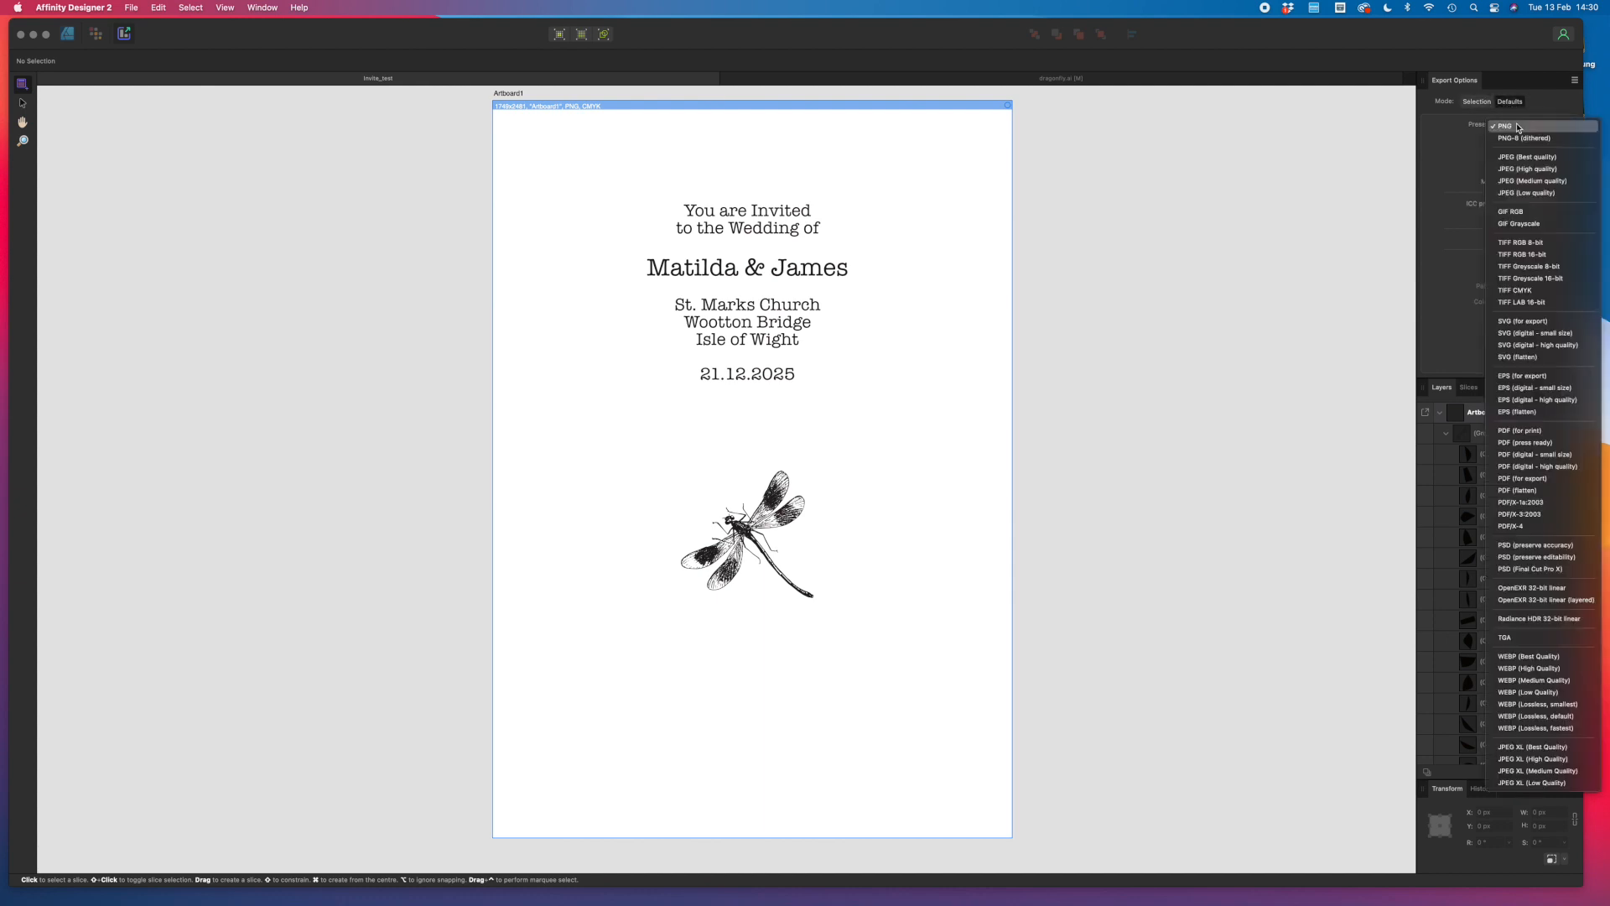
pyautogui.click(1533, 325)
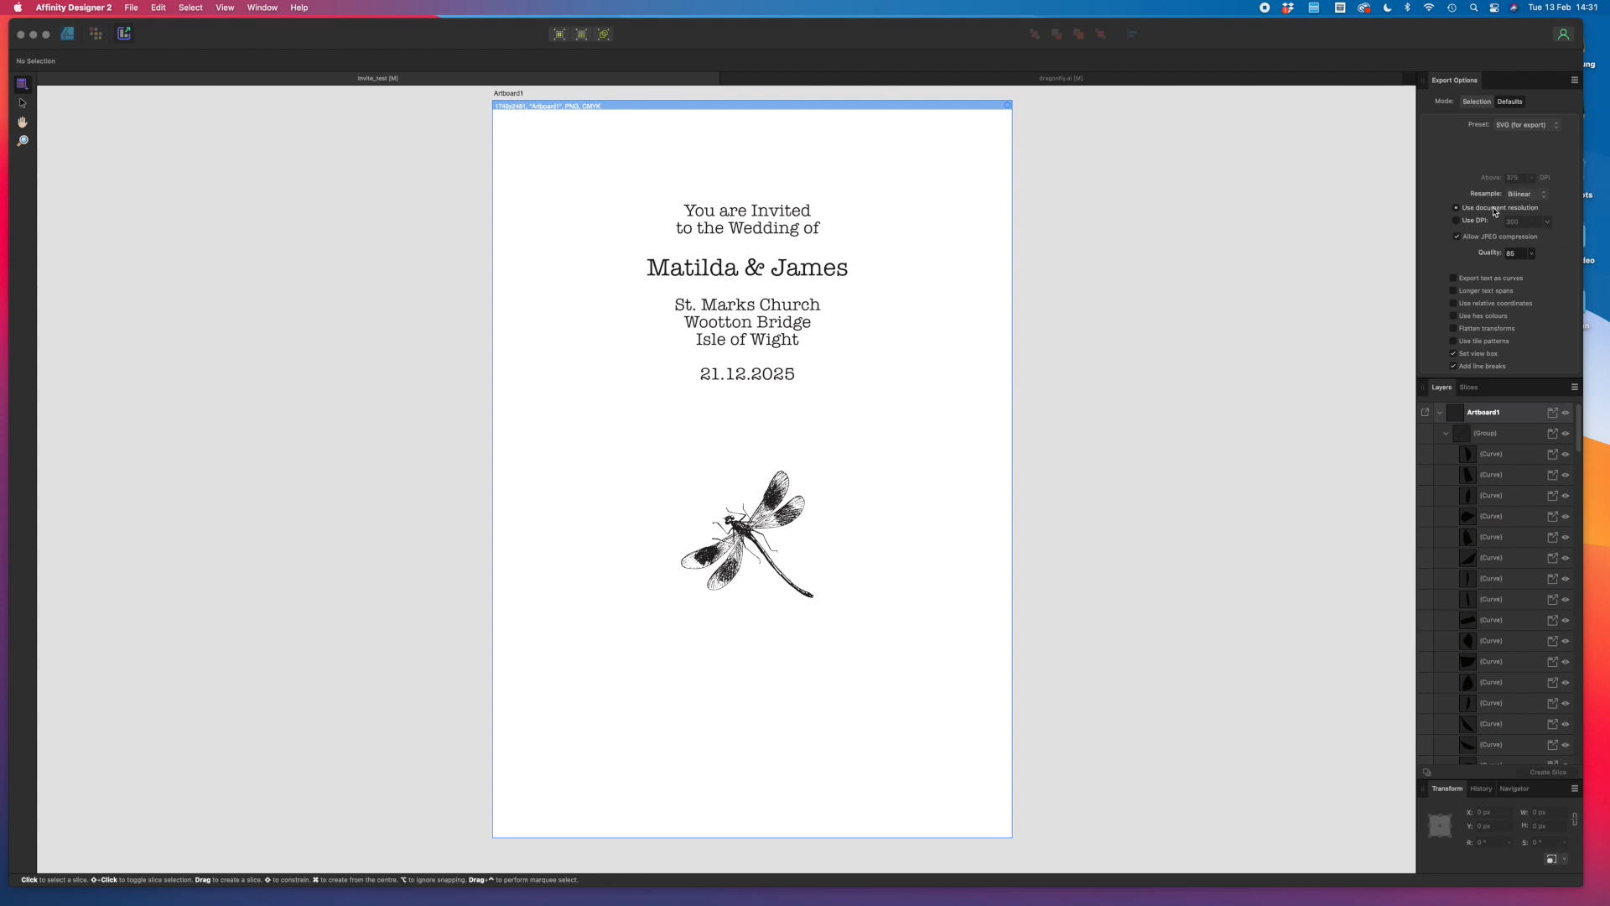
# Turn off JPEG compression and turn on exporting text as curves in the SVG defaults, and return to the Designer Persona.
pyautogui.click(1474, 241)
pyautogui.scroll(-2, 1474, 242)
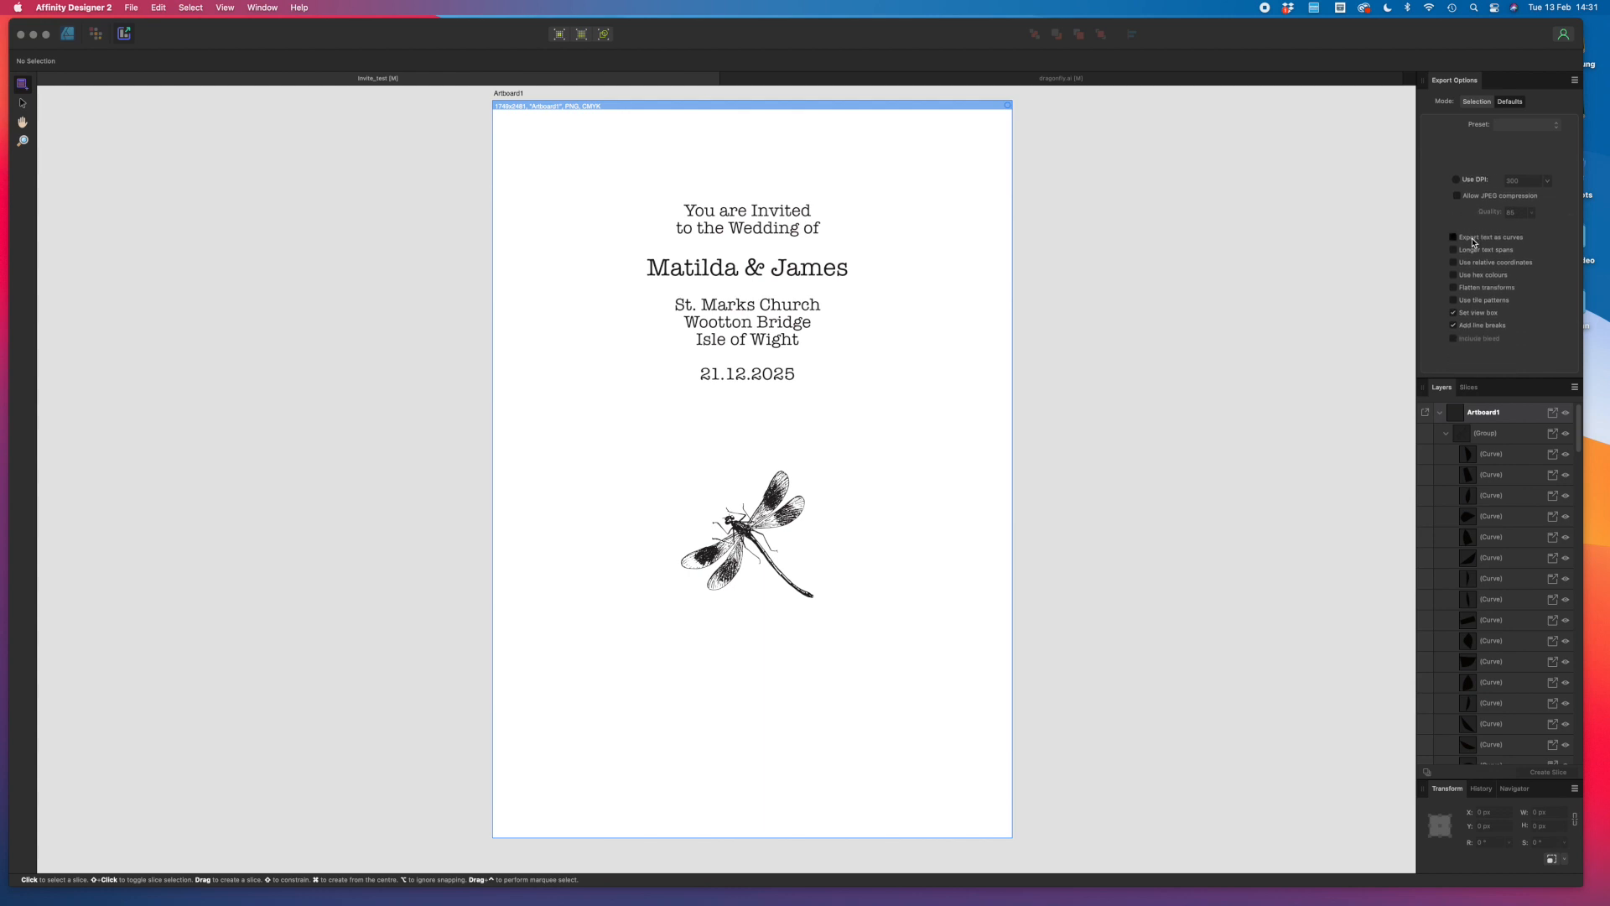
pyautogui.scroll(-4, 1474, 243)
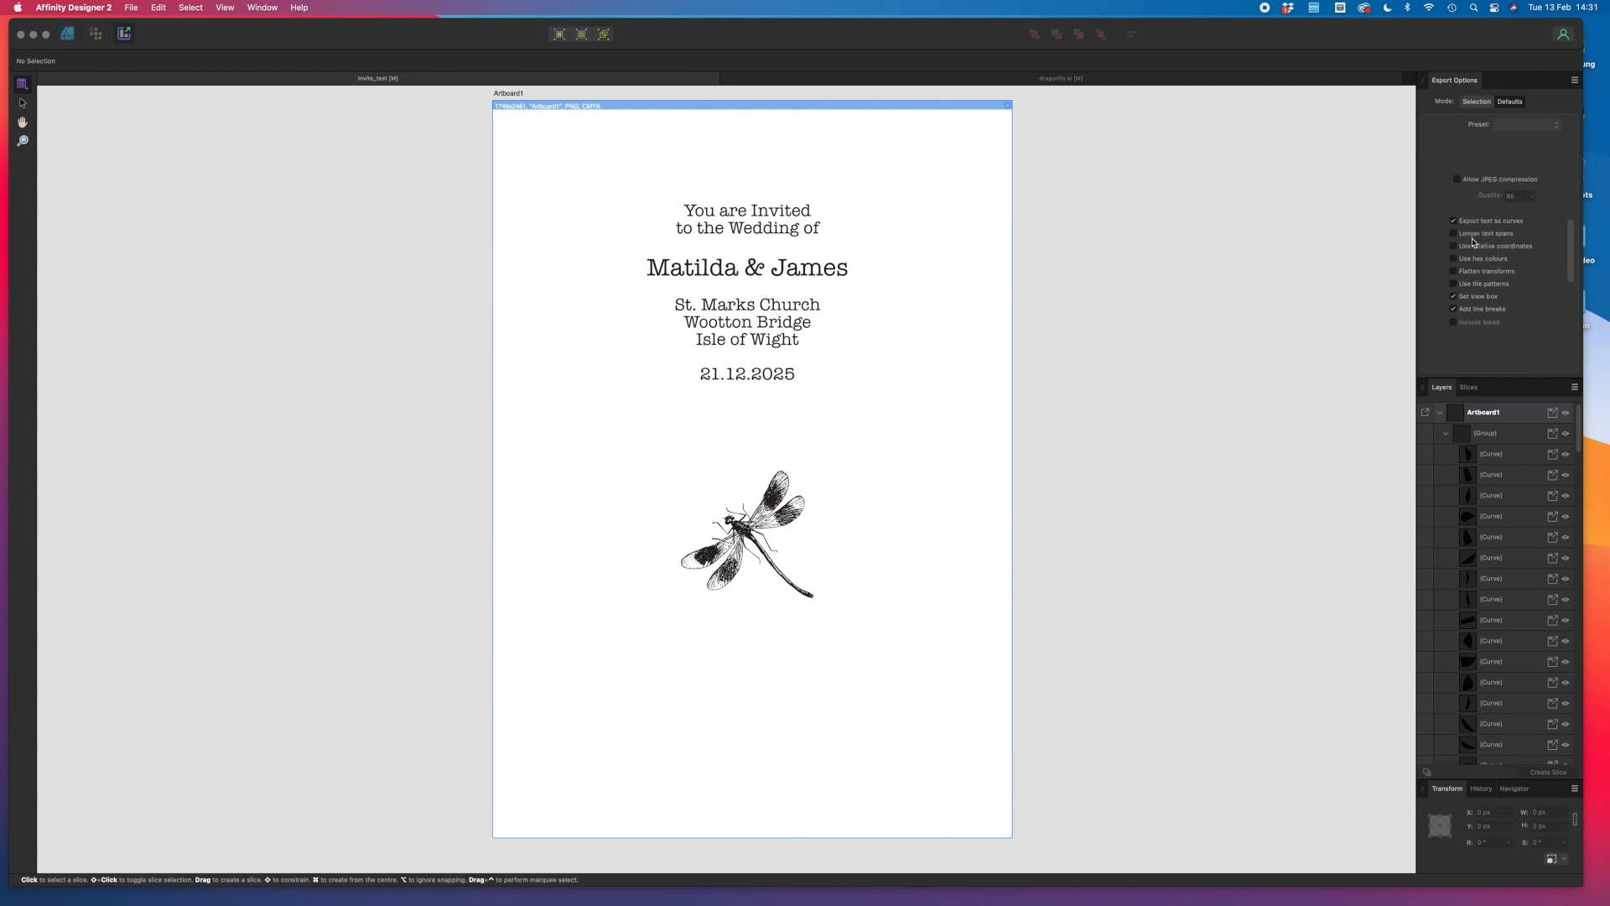
pyautogui.scroll(-5, 1474, 243)
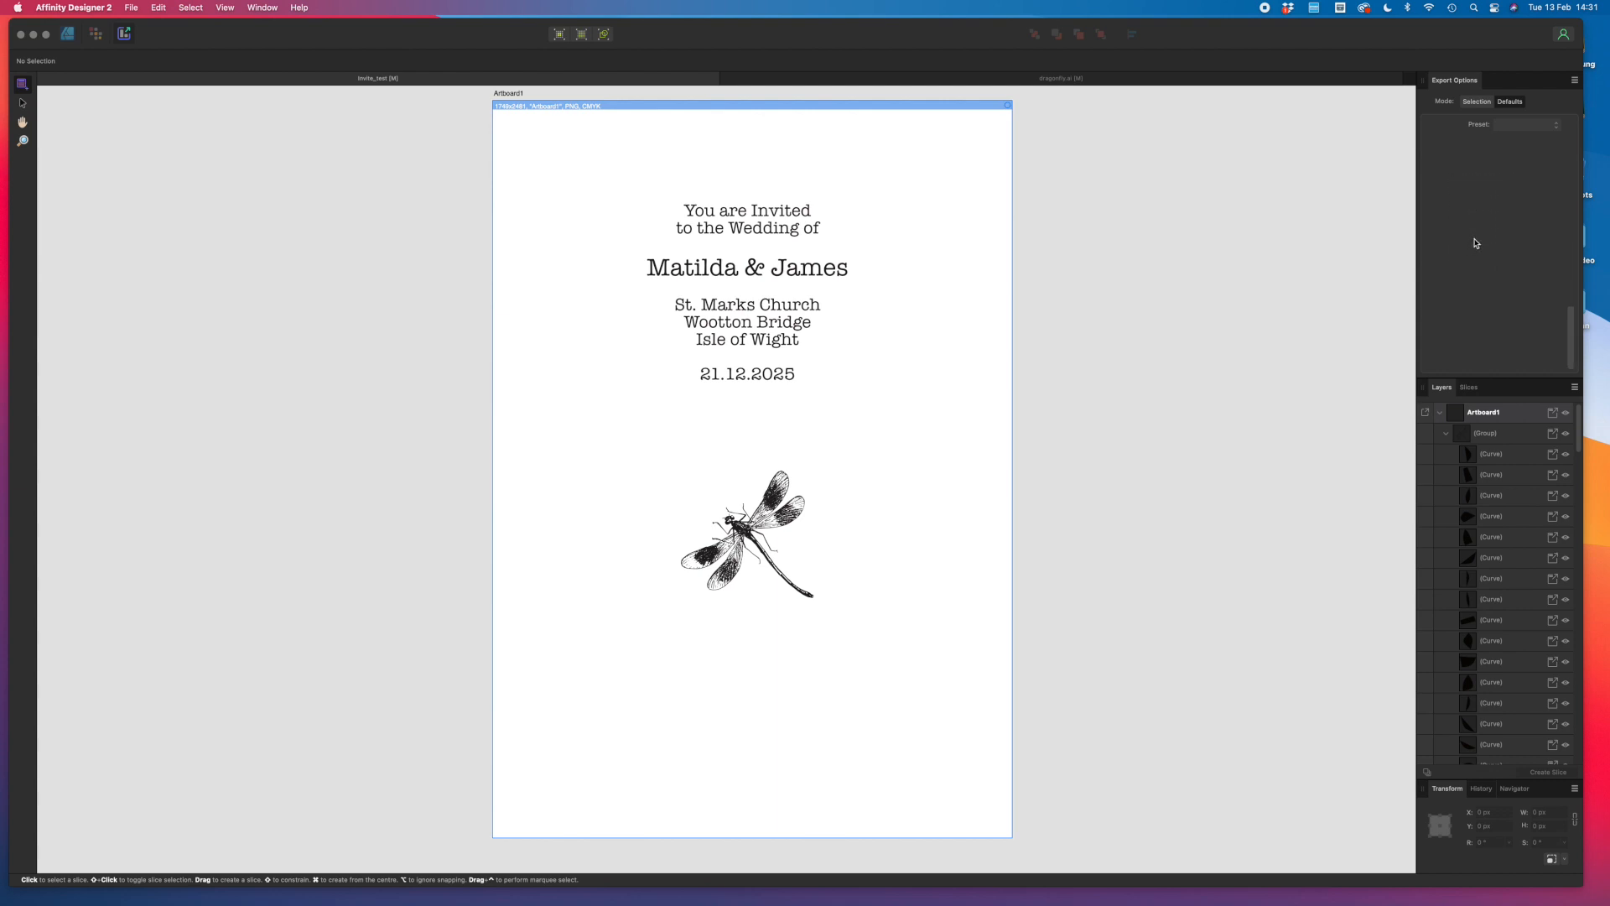
pyautogui.scroll(8, 1475, 243)
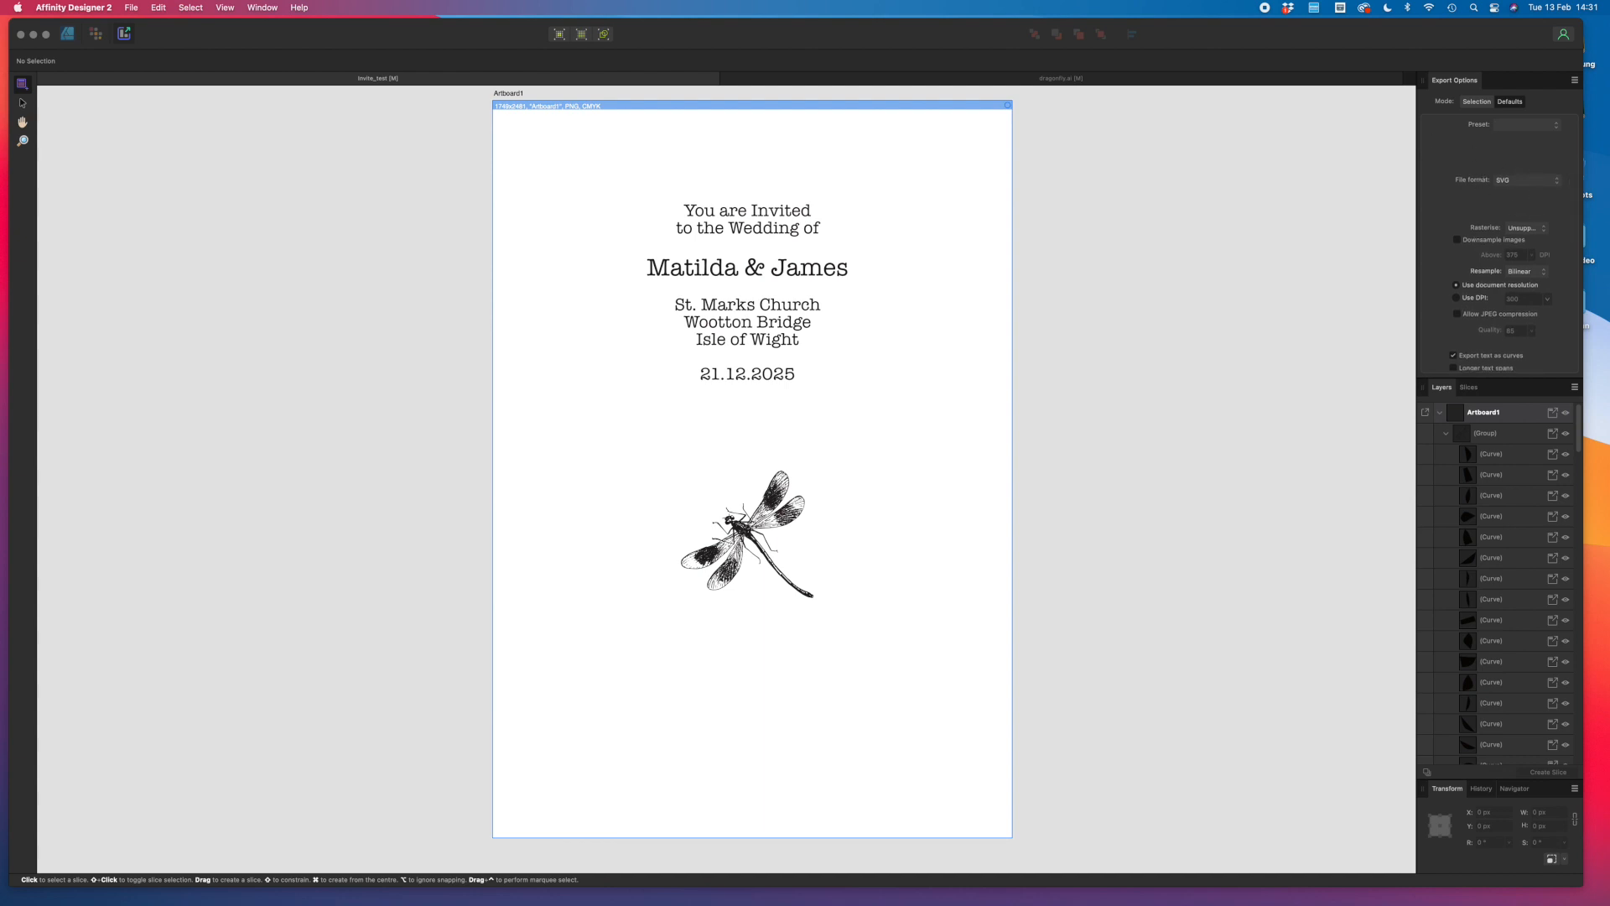
pyautogui.click(68, 35)
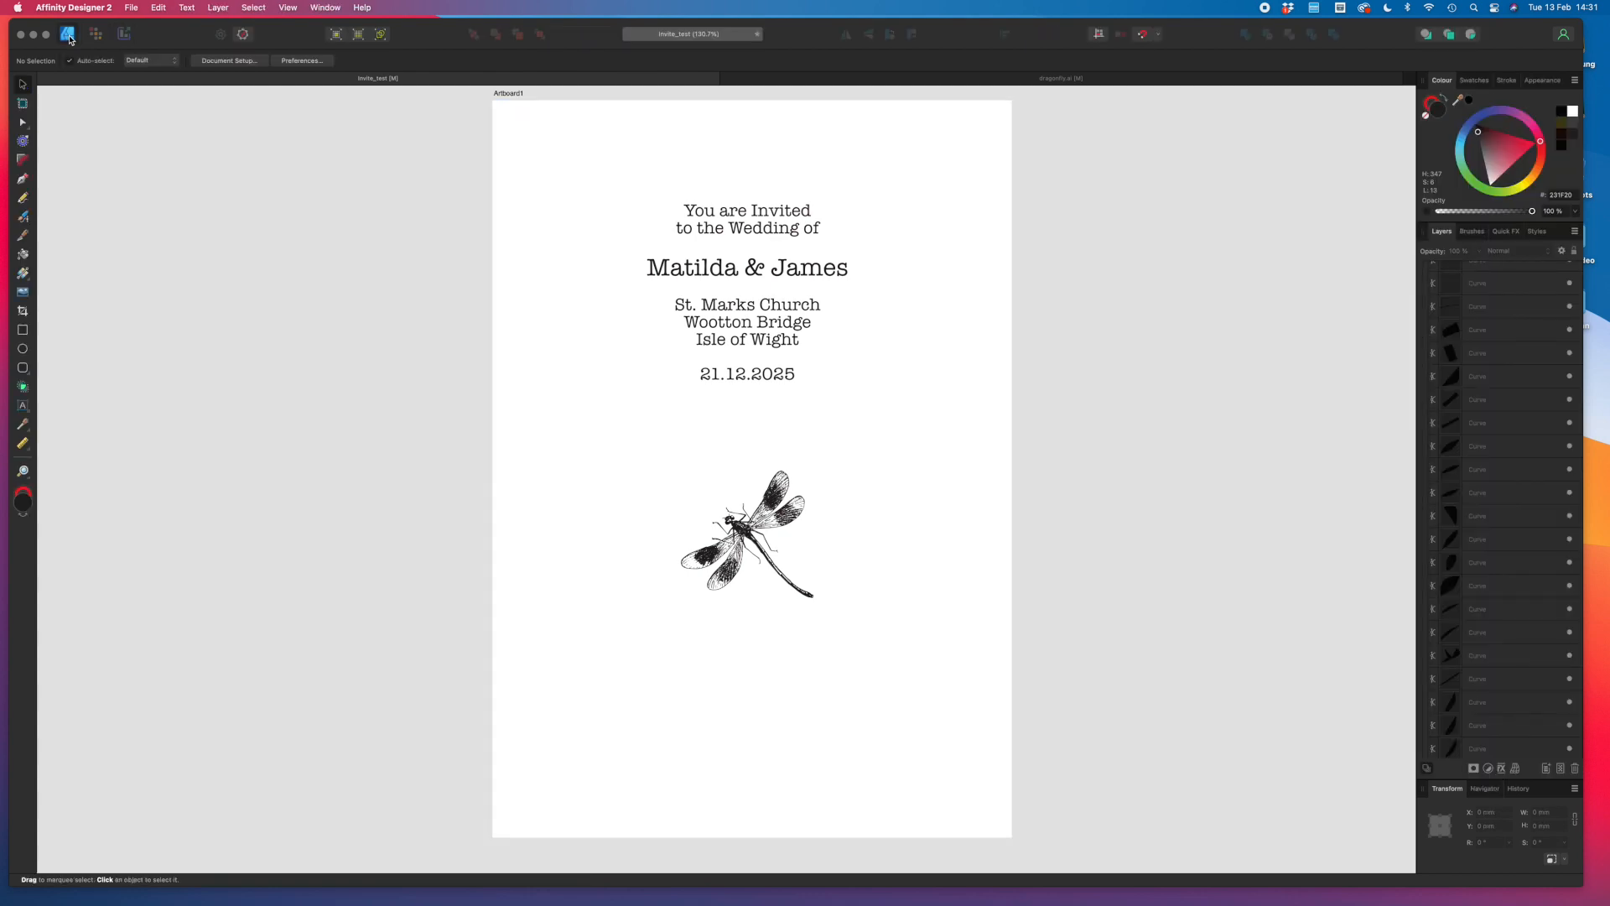
# Open the export settings for the invitation with PDF as the file format.
pyautogui.click(132, 8)
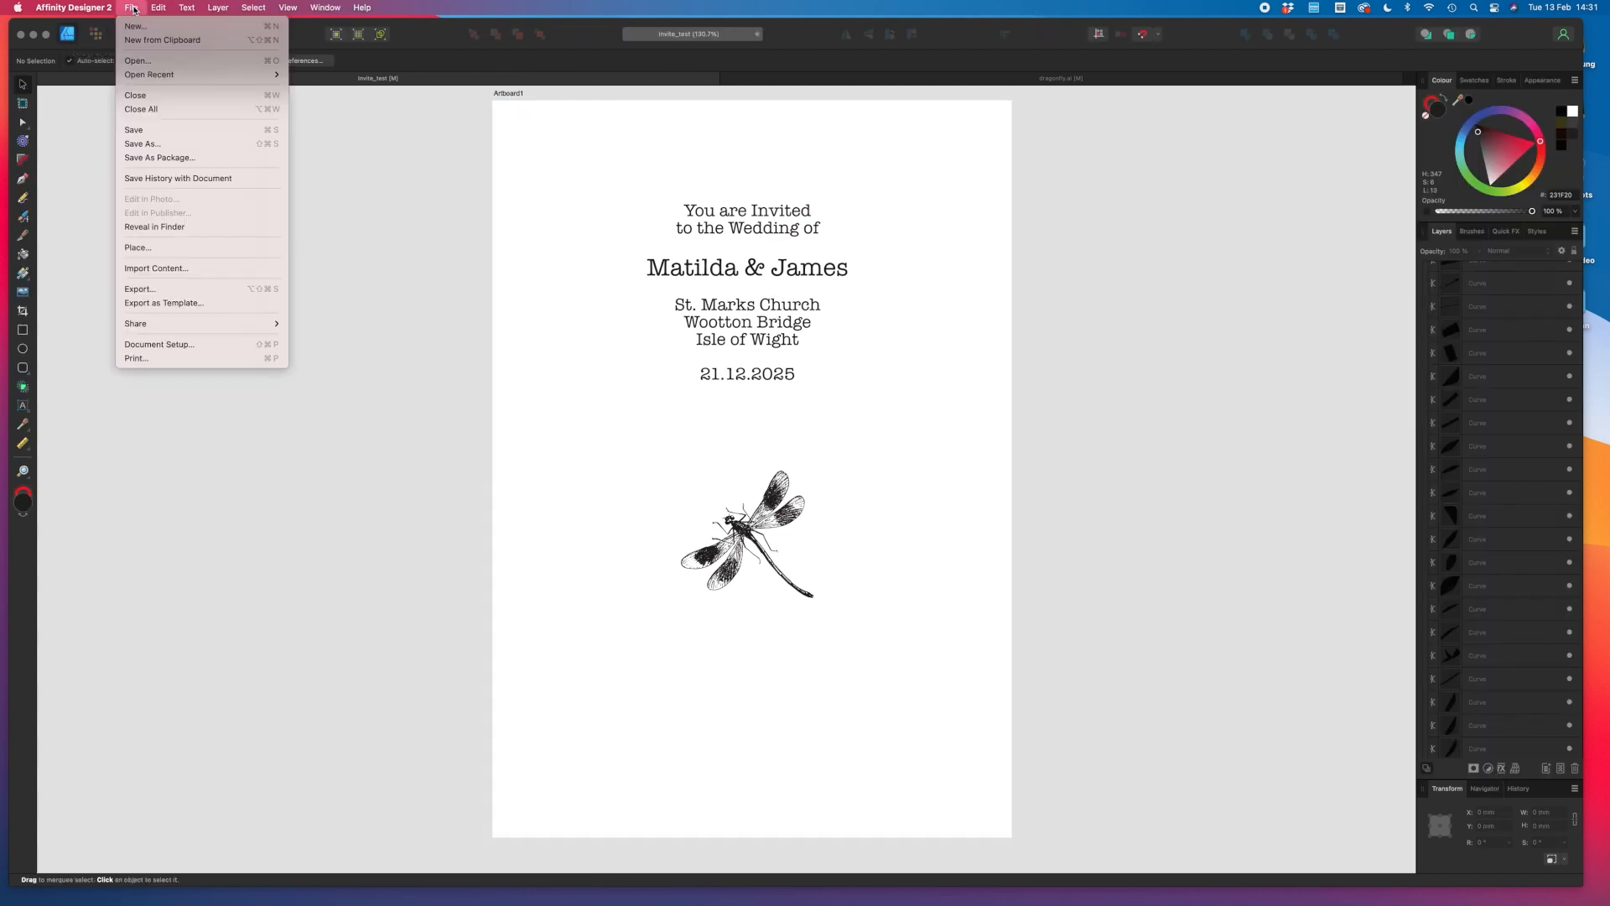
pyautogui.click(171, 290)
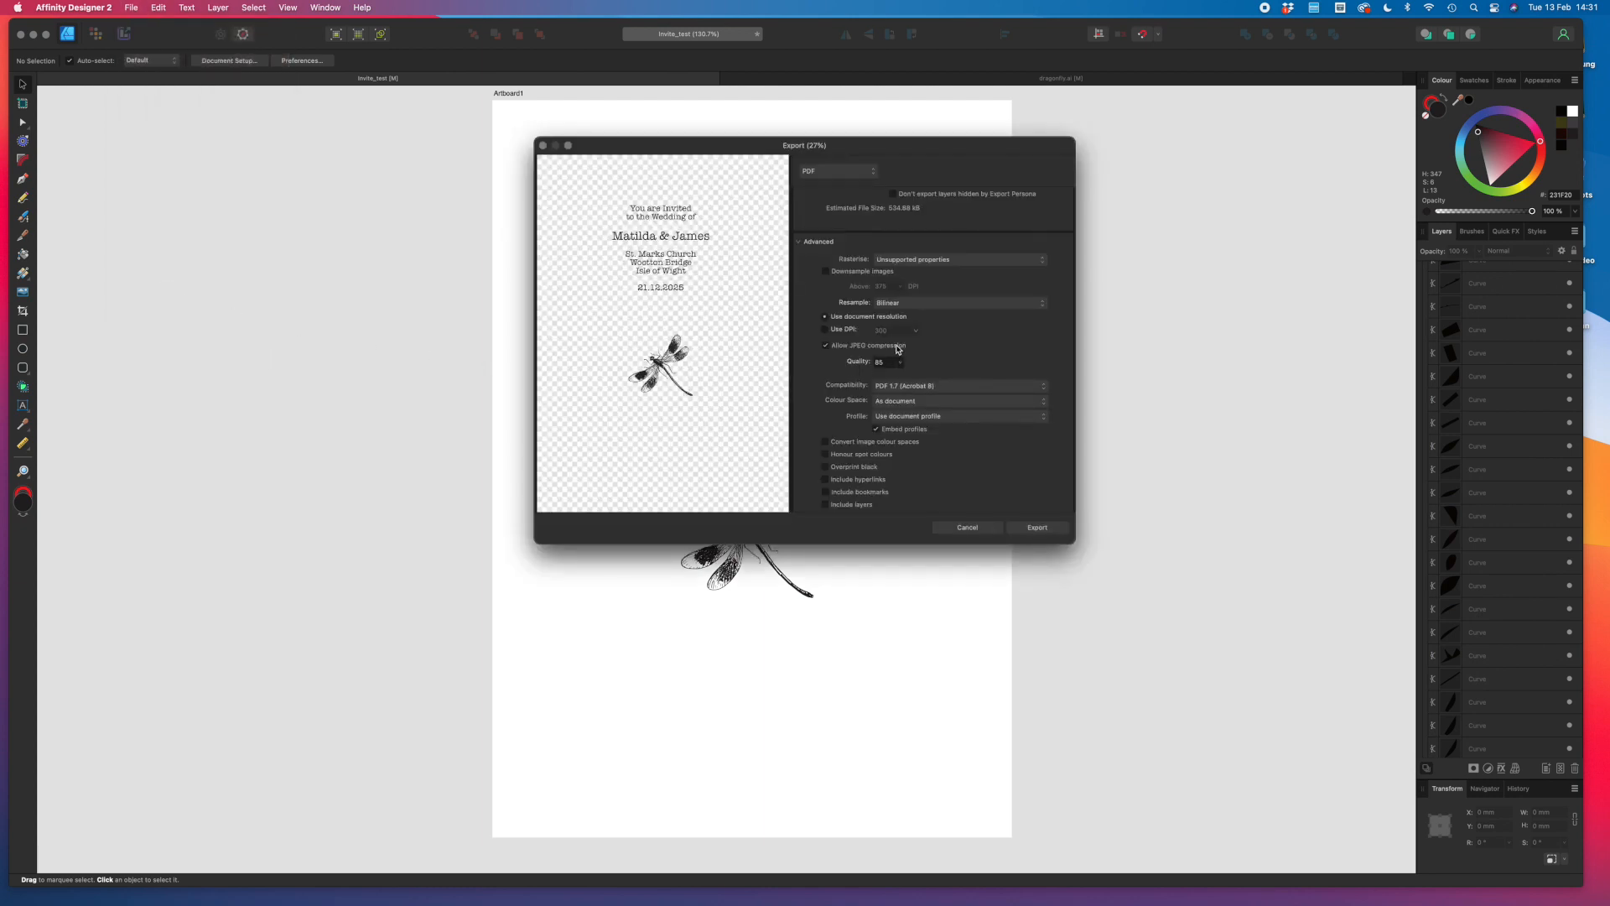
pyautogui.scroll(5, 898, 348)
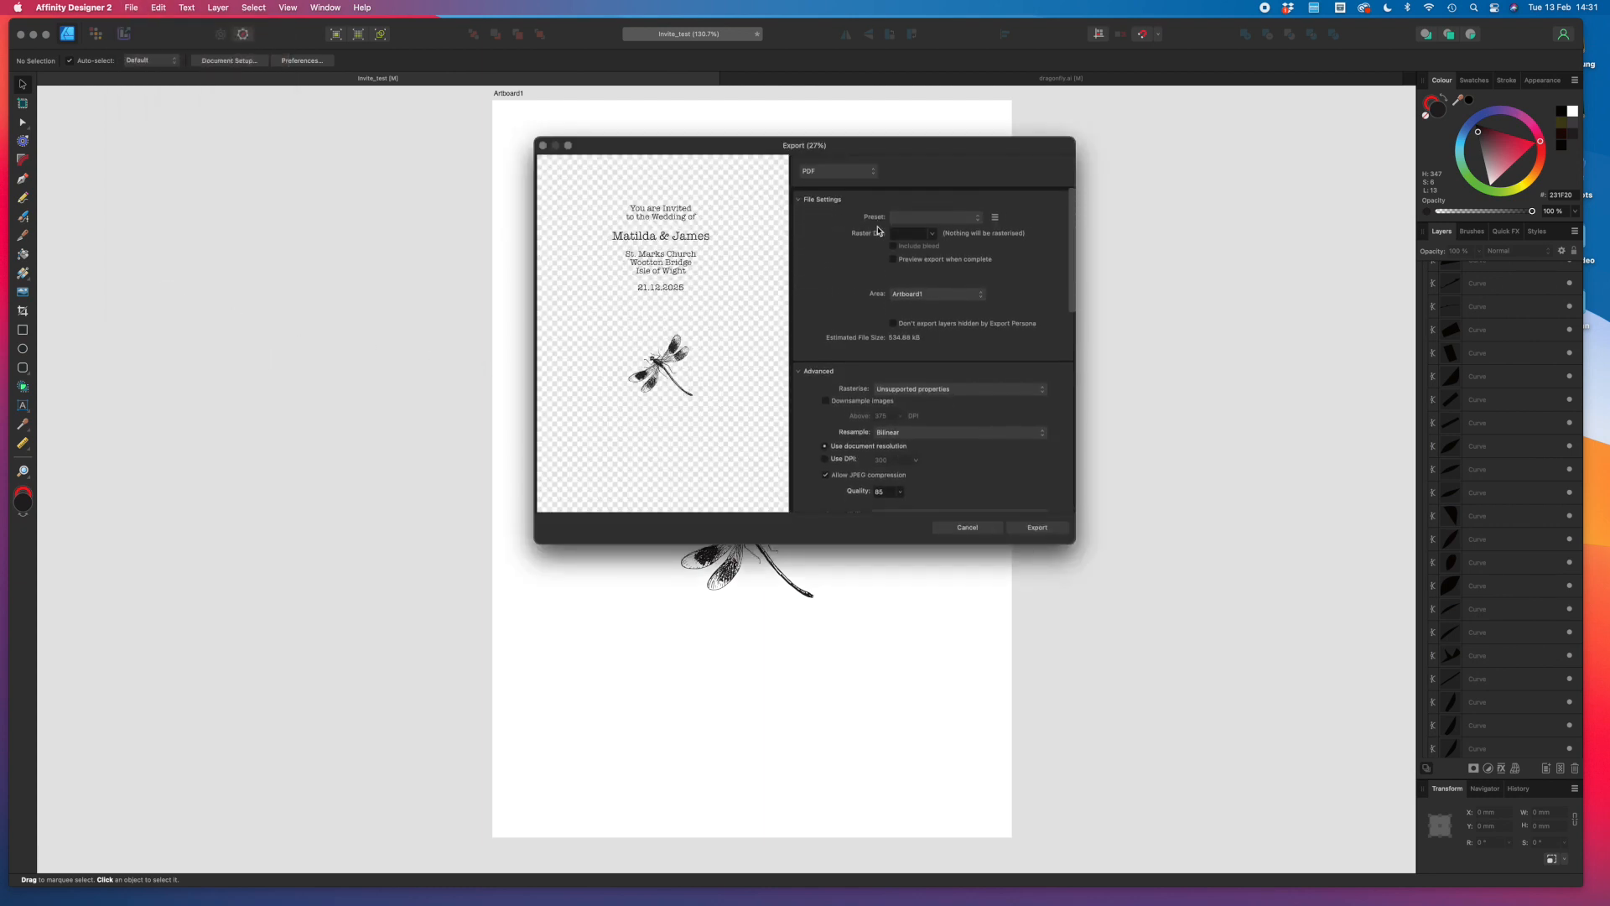
pyautogui.click(839, 172)
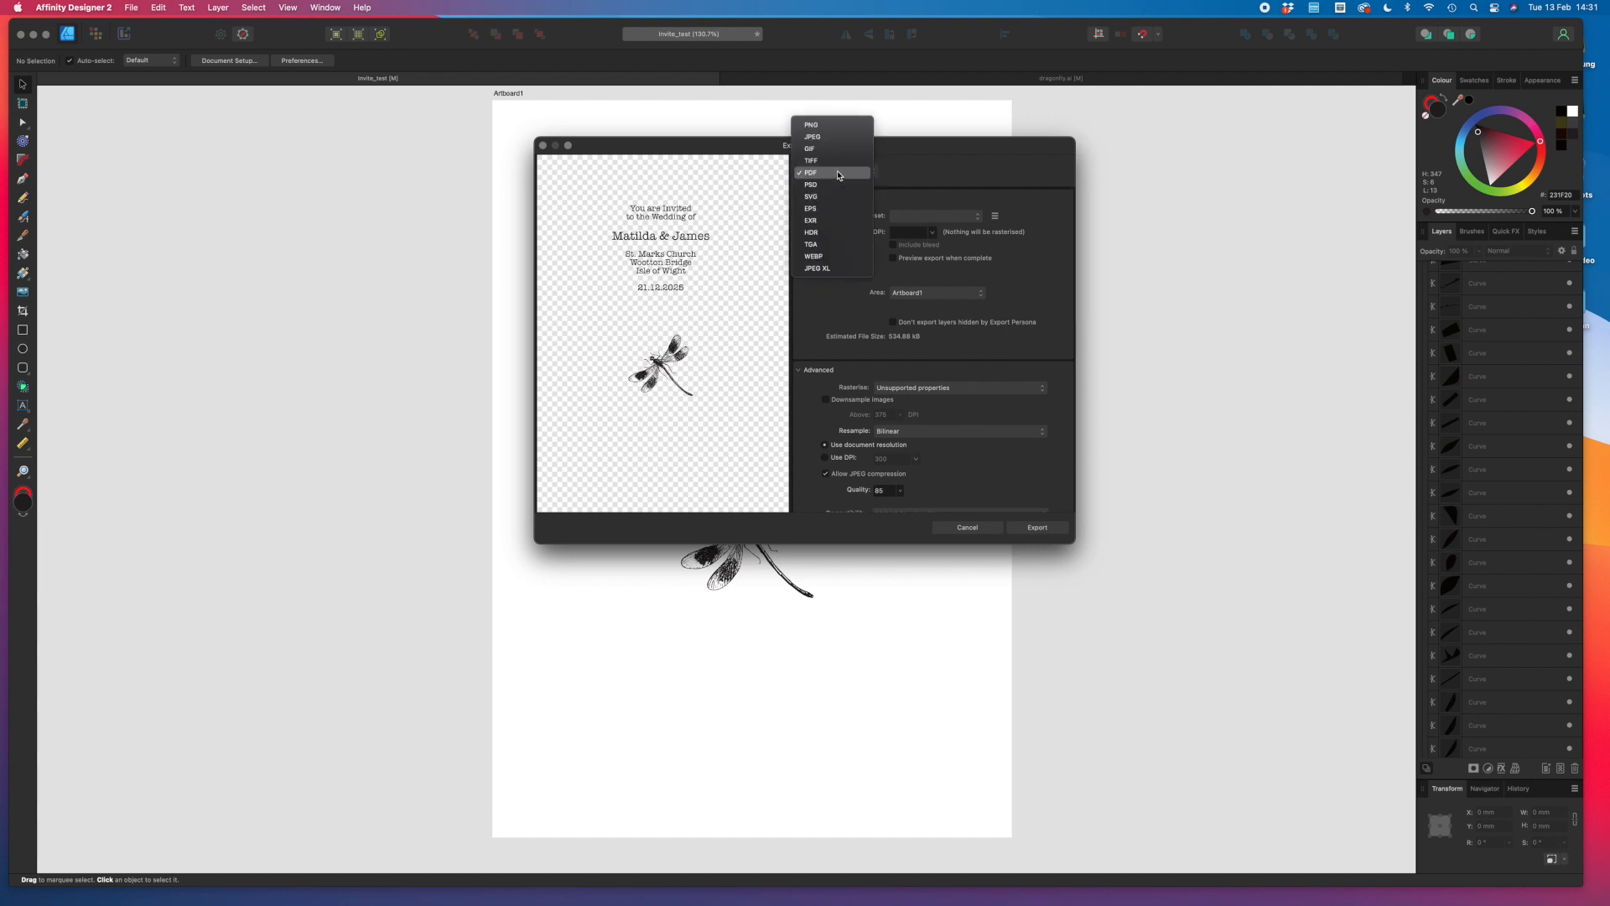
pyautogui.click(839, 173)
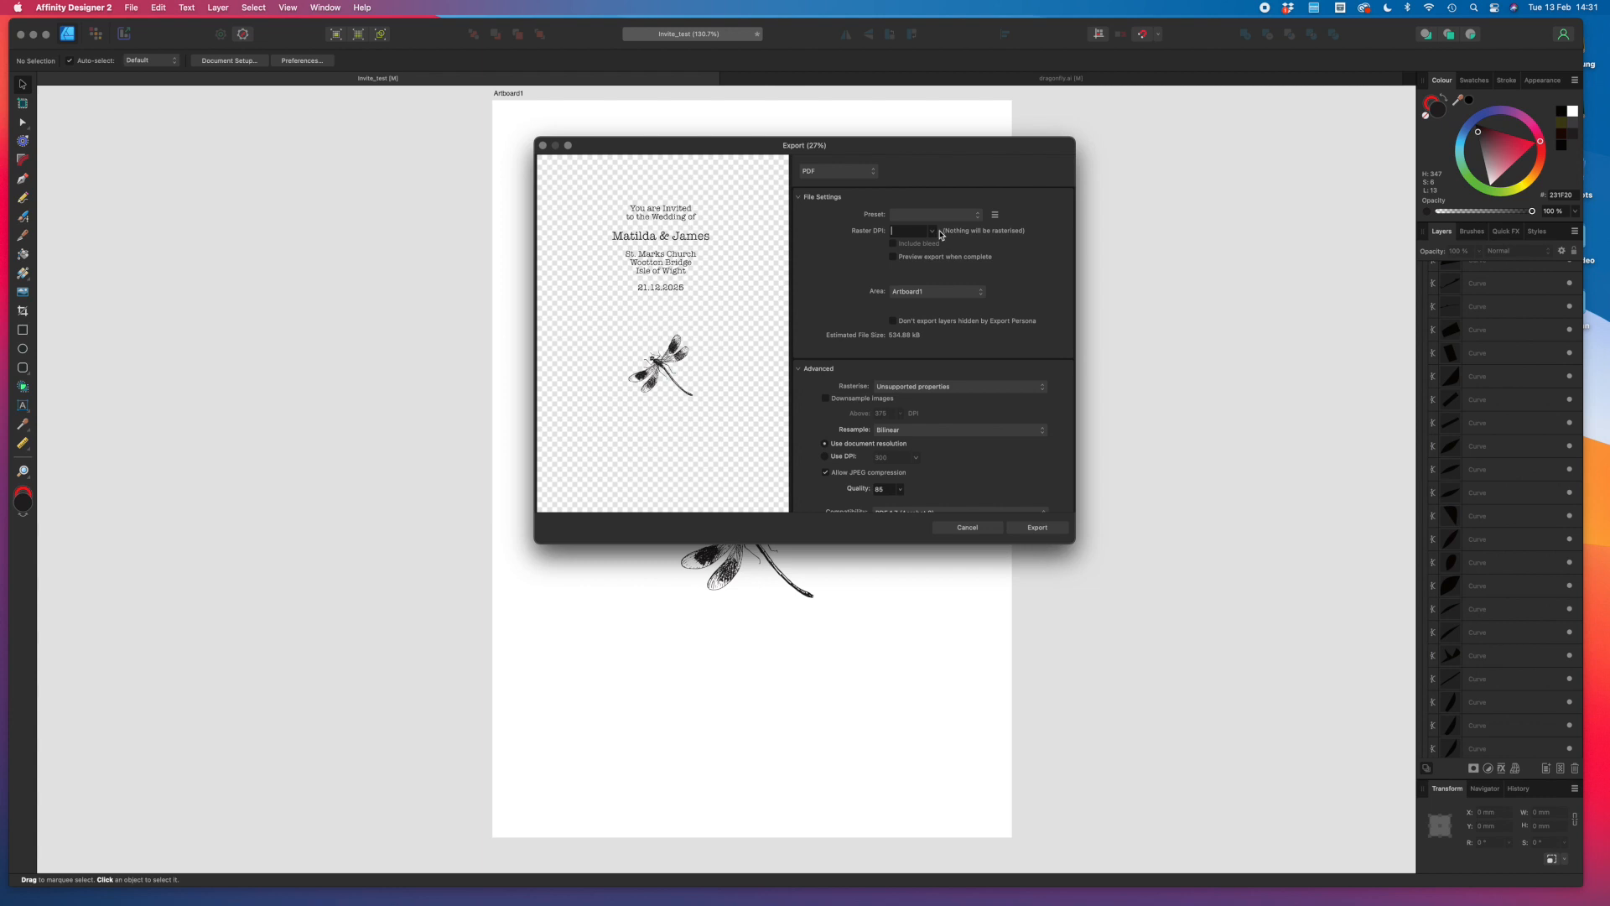
# Set the PDF export to rasterise nothing and disable JPEG compression.
pyautogui.scroll(-3, 940, 263)
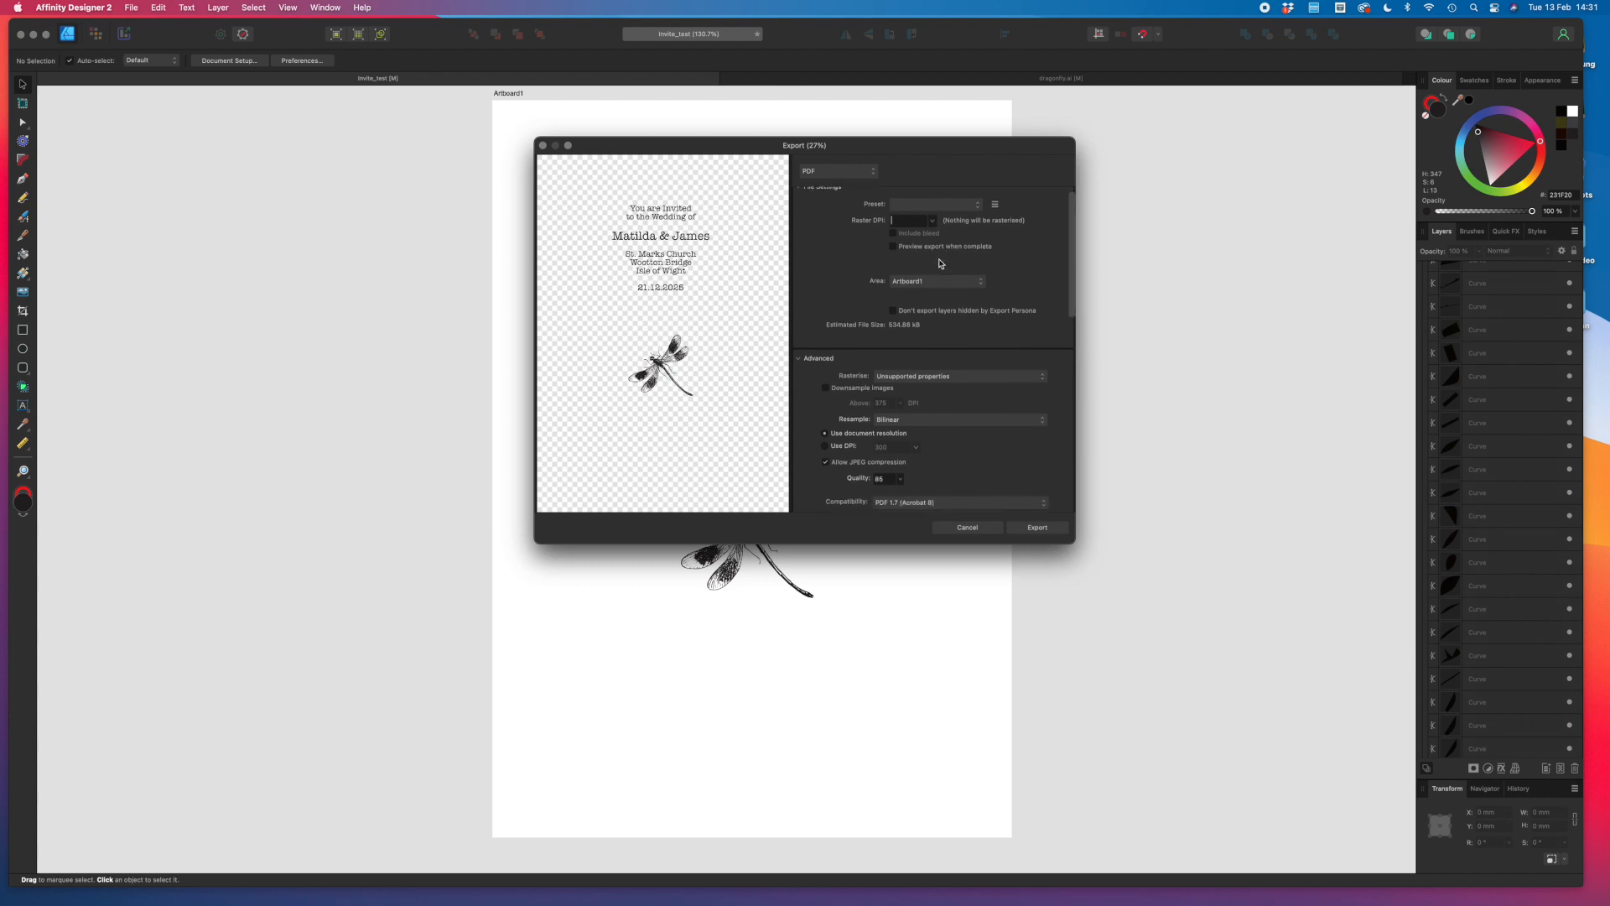
pyautogui.scroll(-3, 941, 263)
pyautogui.scroll(-2, 940, 262)
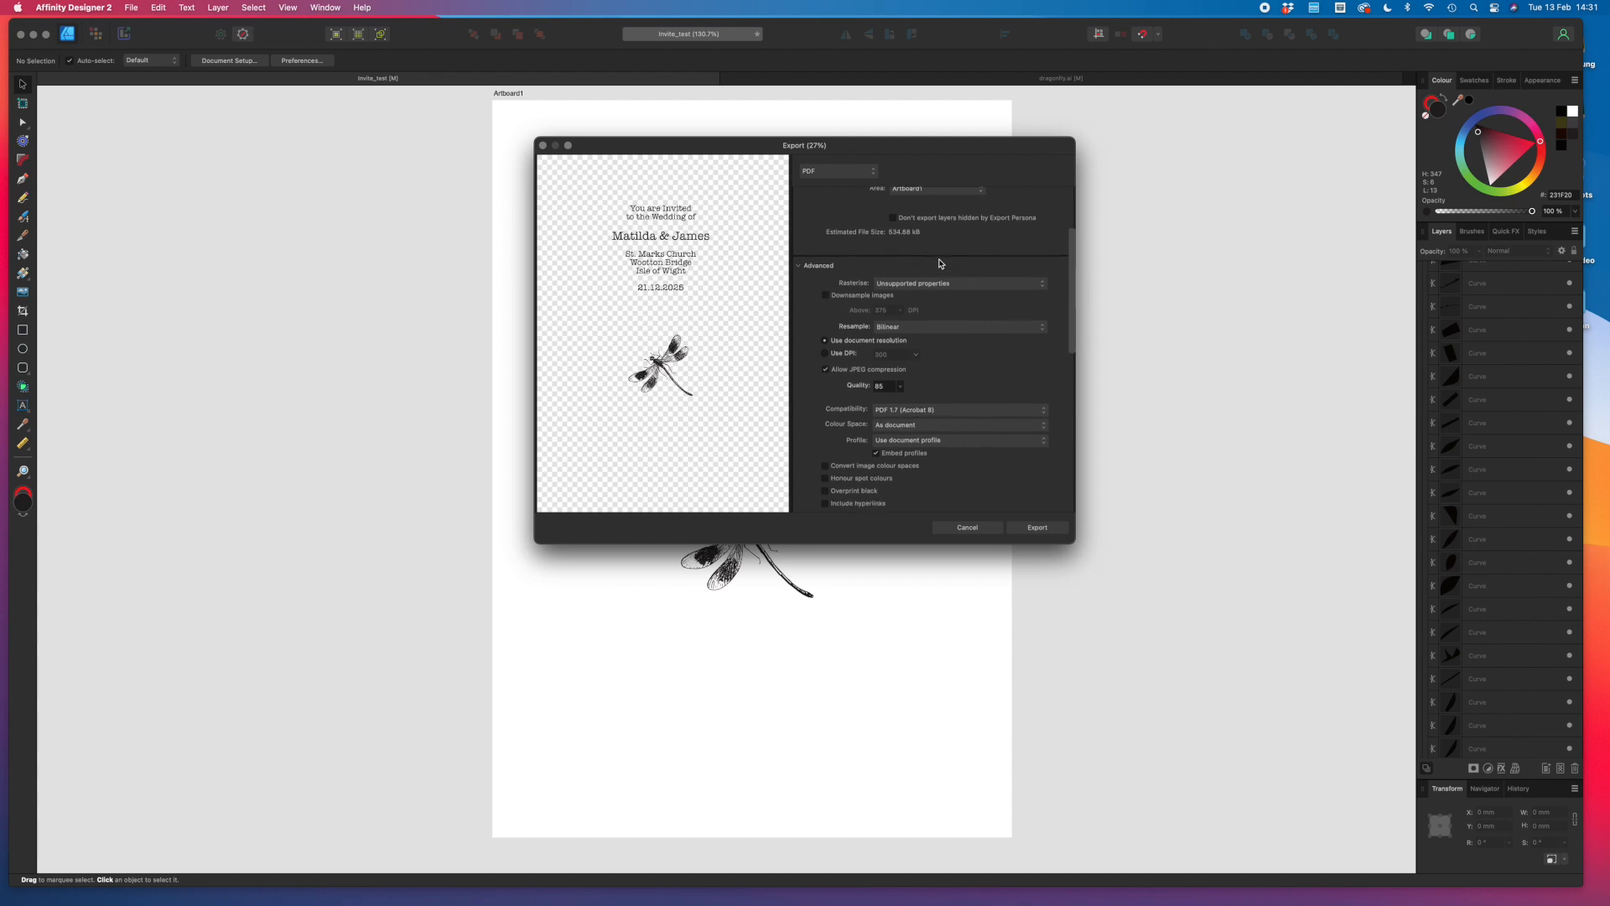
pyautogui.click(933, 265)
pyautogui.click(929, 255)
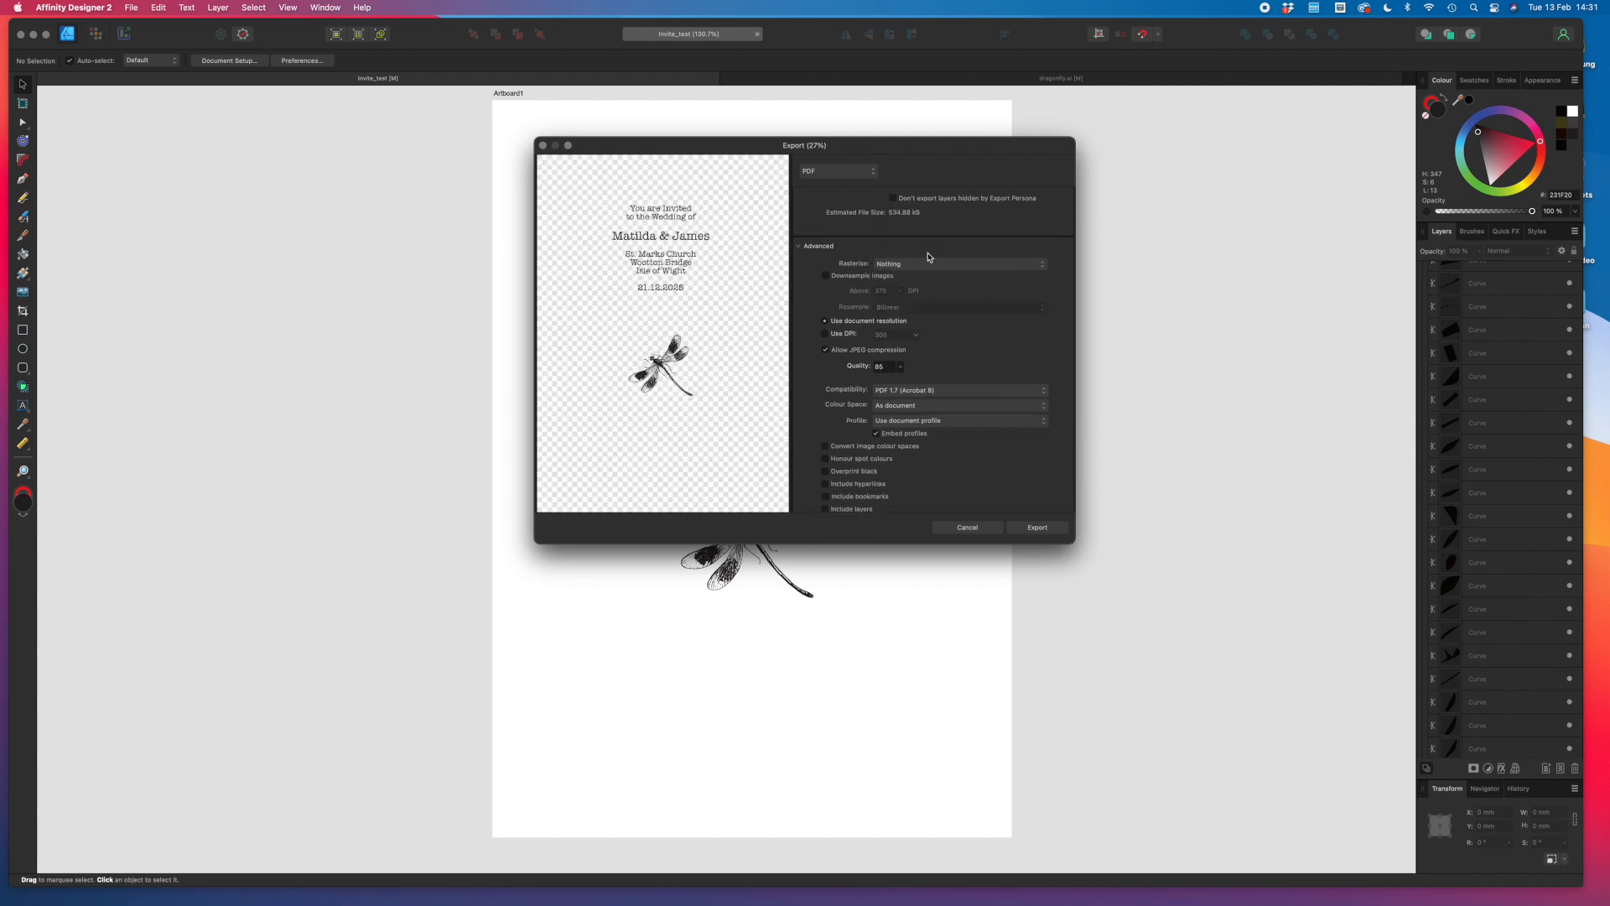
pyautogui.scroll(-4, 923, 260)
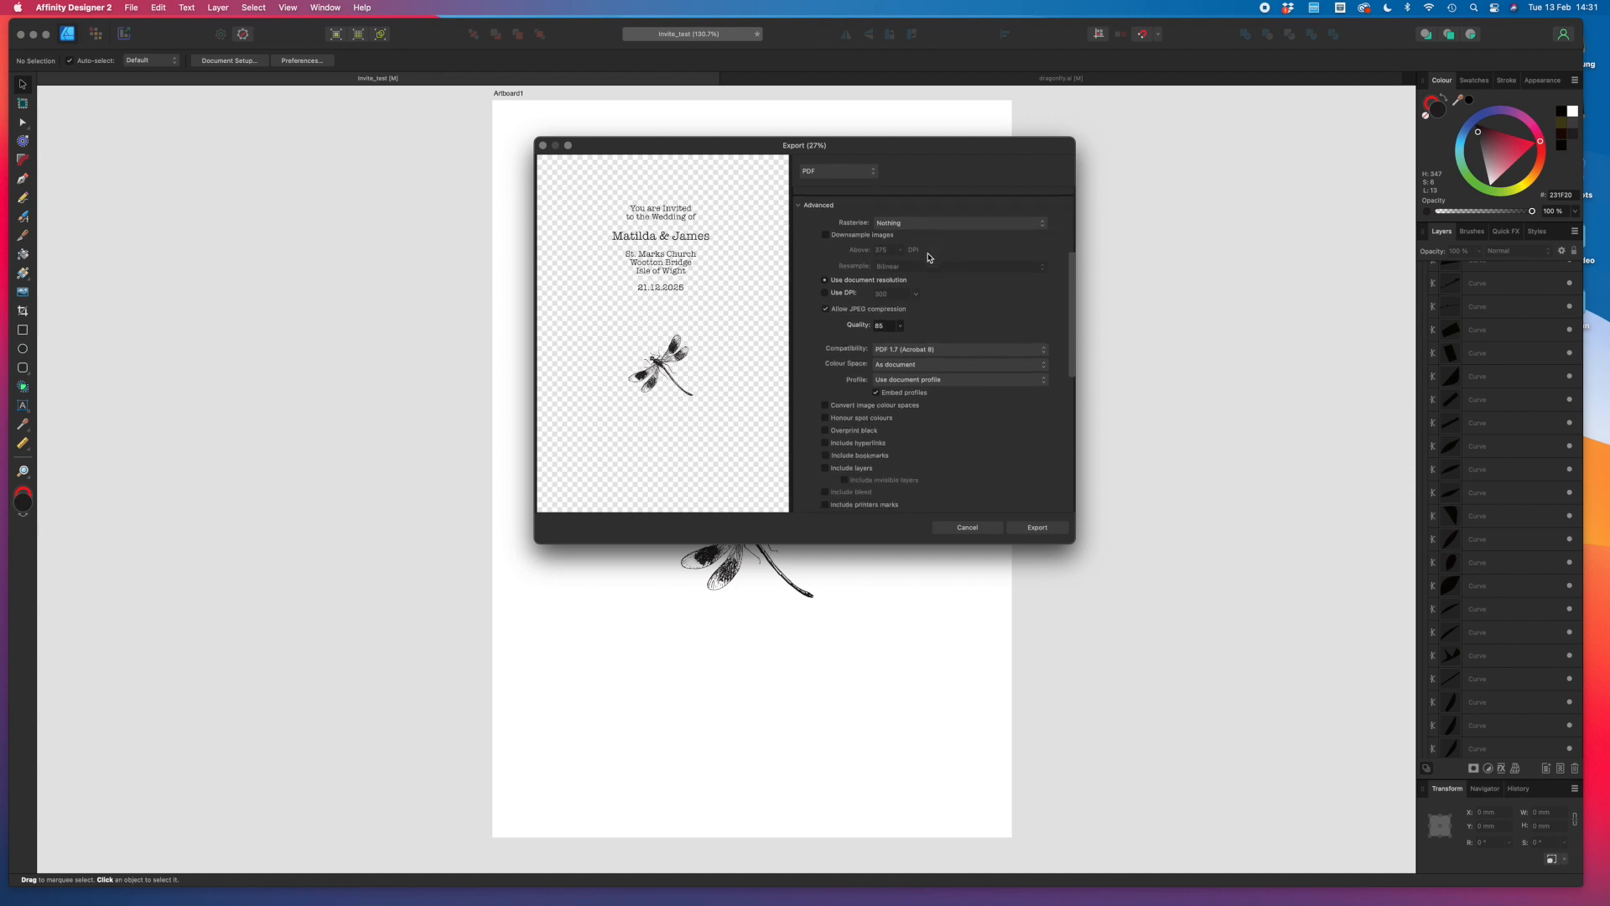
pyautogui.click(838, 294)
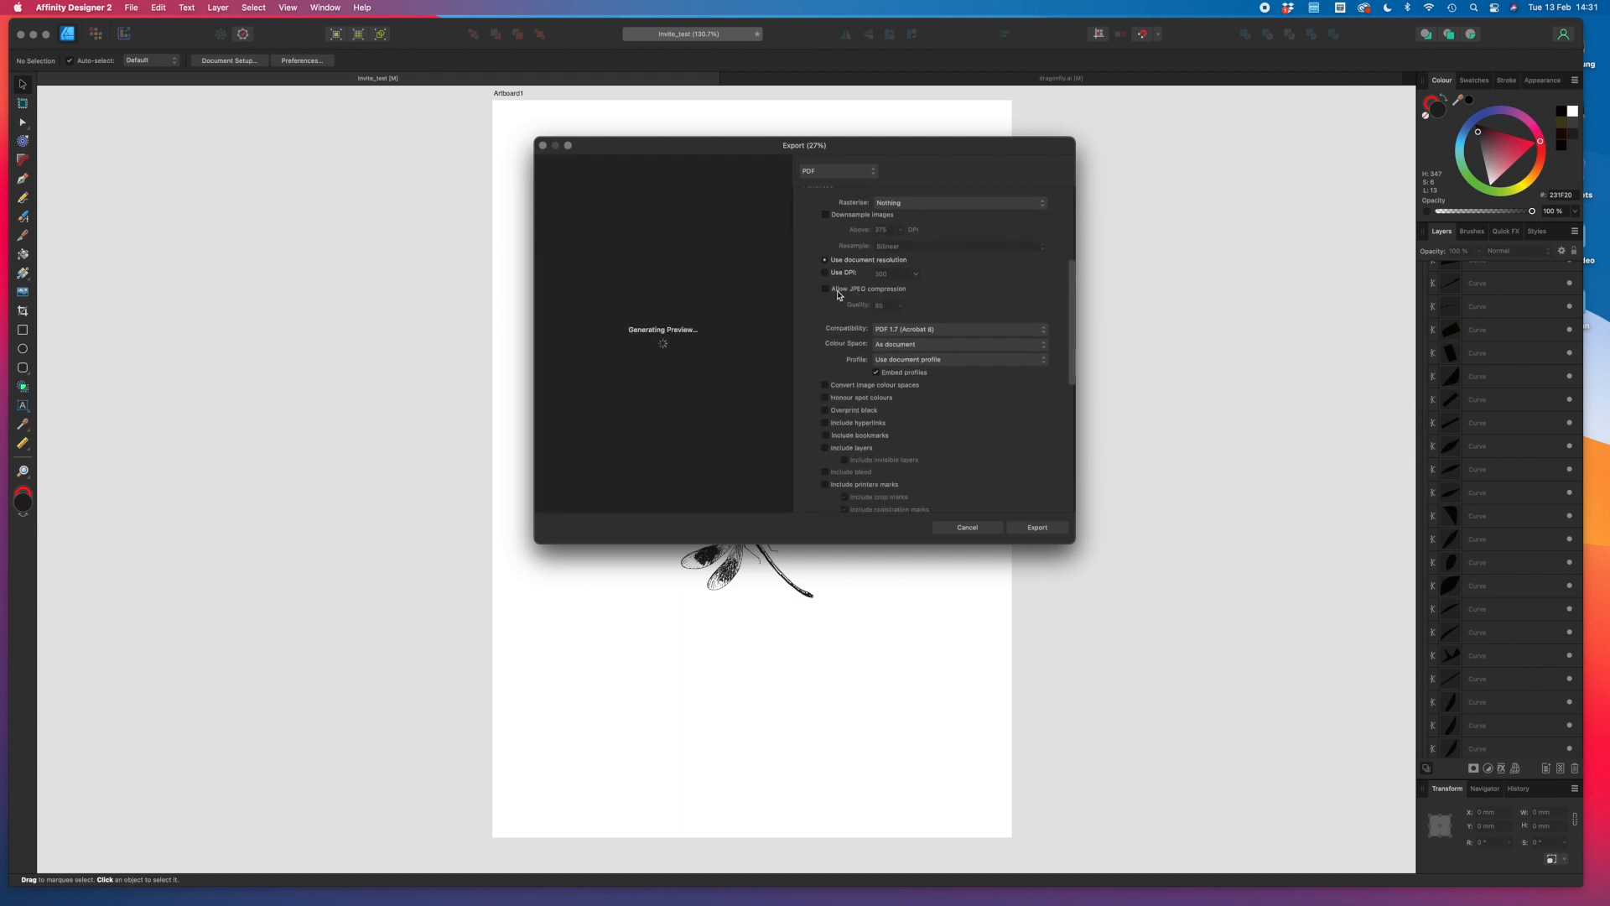
# Review the remaining PDF export settings, including colour space, profile, font embedding and password protection.
pyautogui.scroll(-3, 838, 293)
pyautogui.scroll(-5, 838, 294)
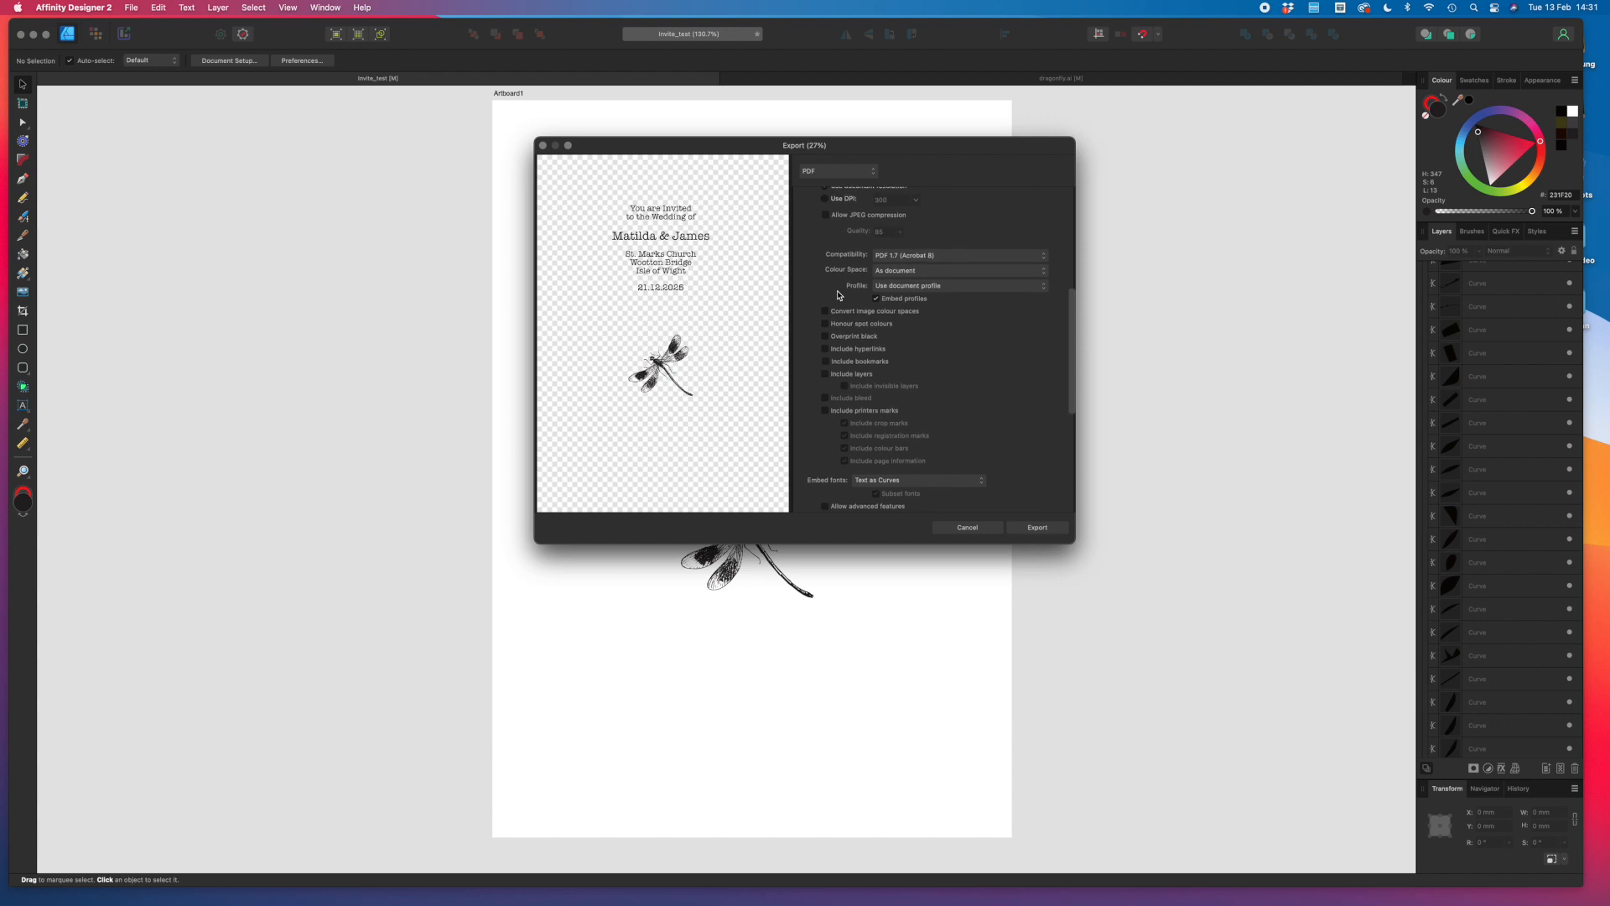
pyautogui.scroll(-3, 838, 294)
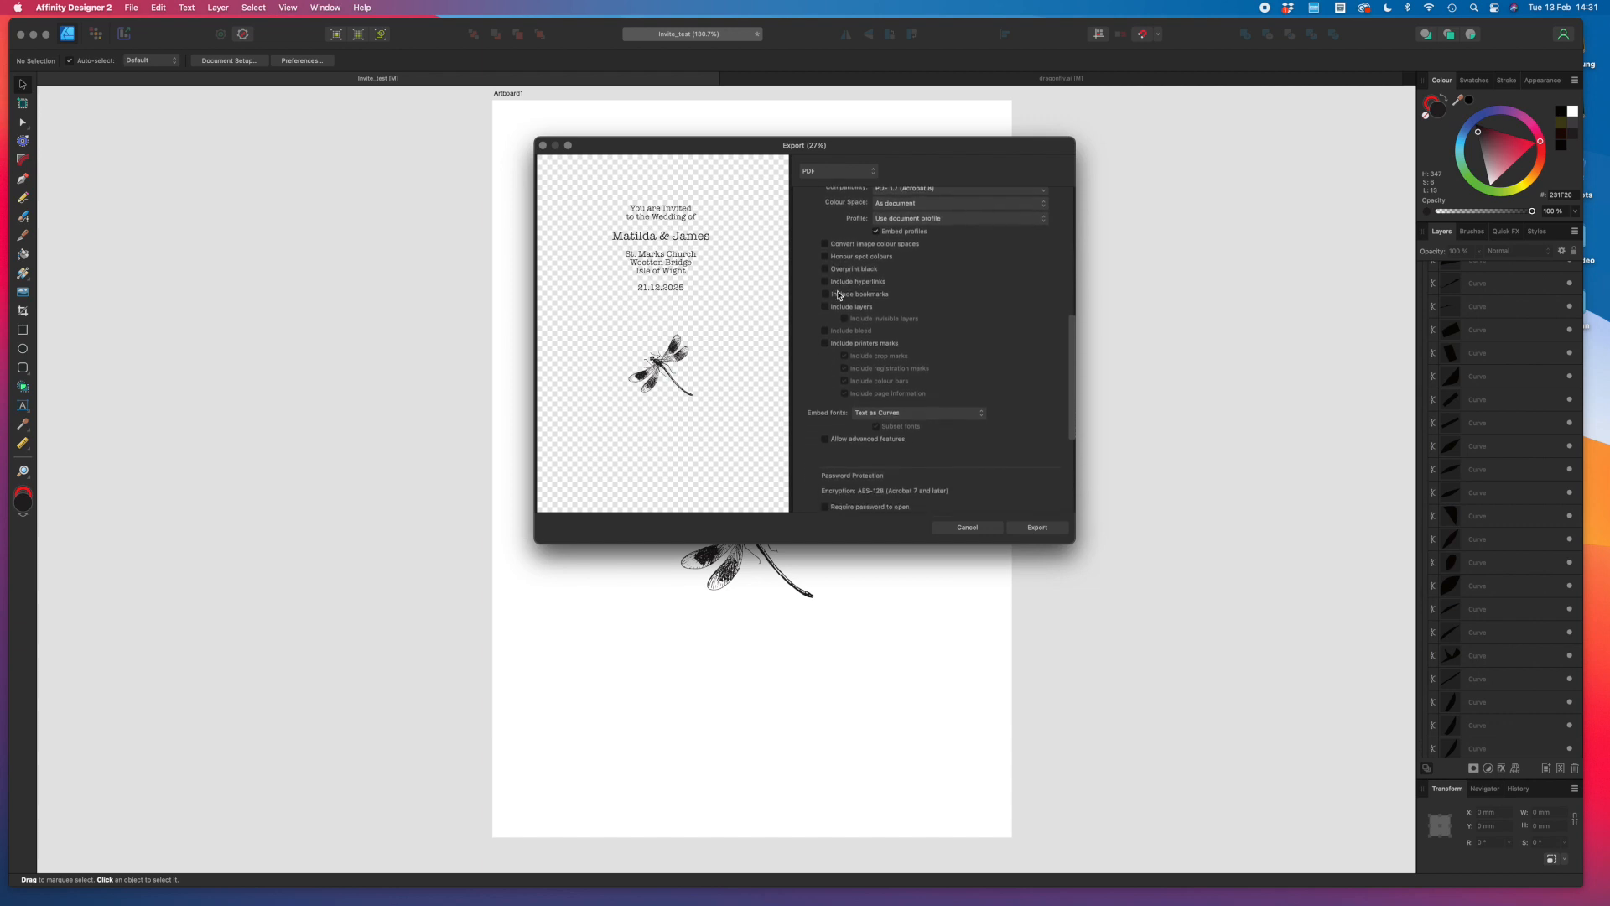
pyautogui.scroll(-4, 838, 293)
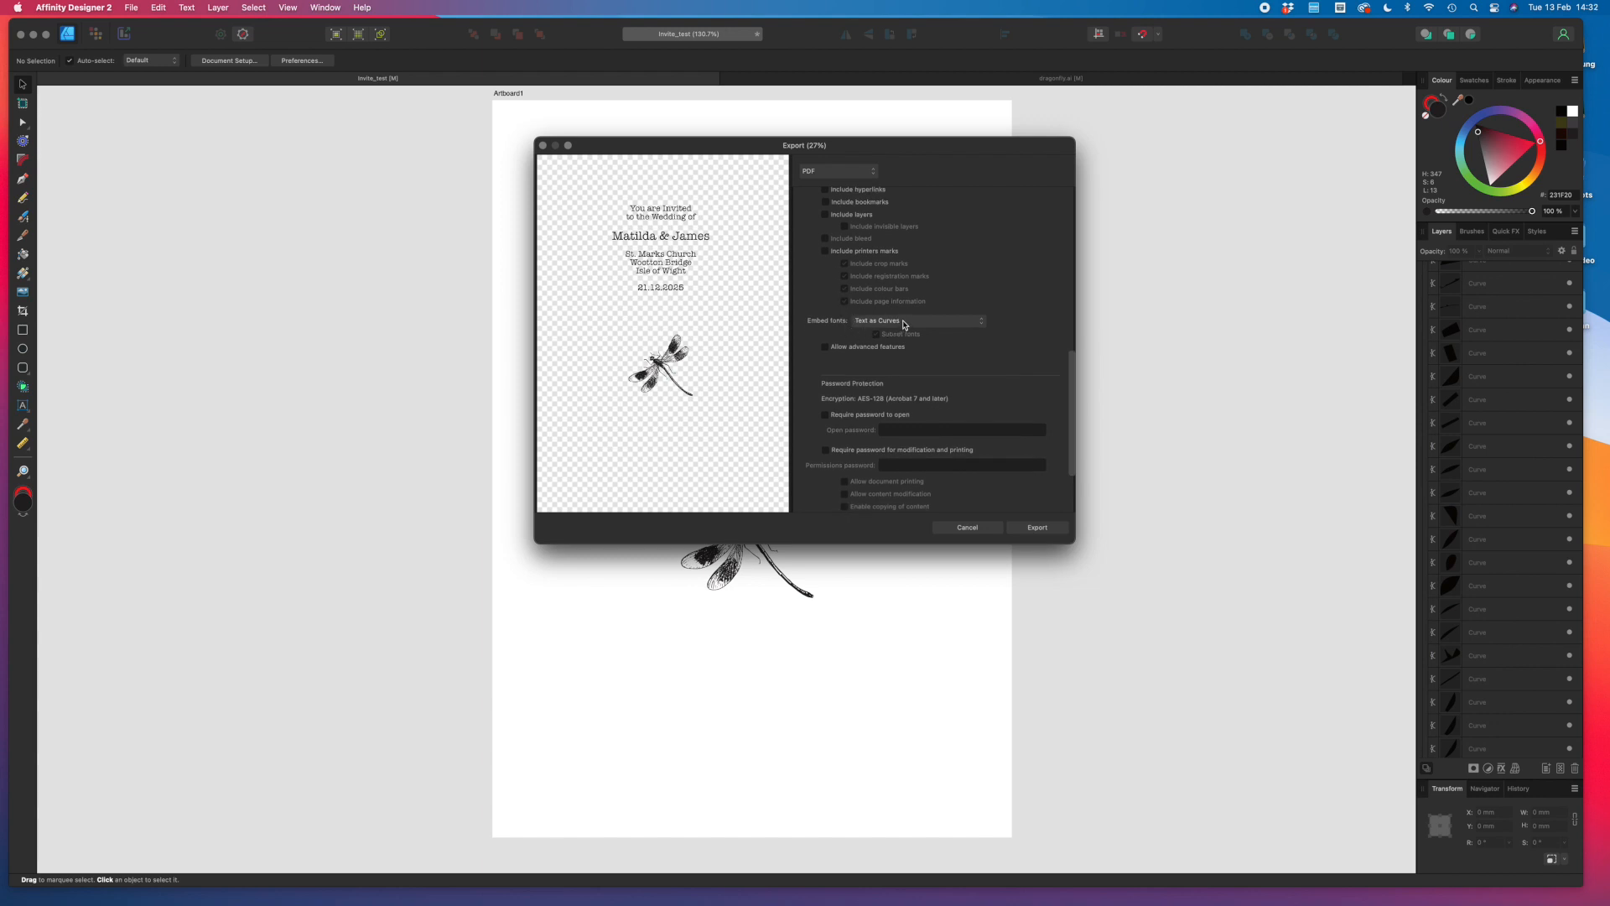
pyautogui.scroll(-5, 904, 325)
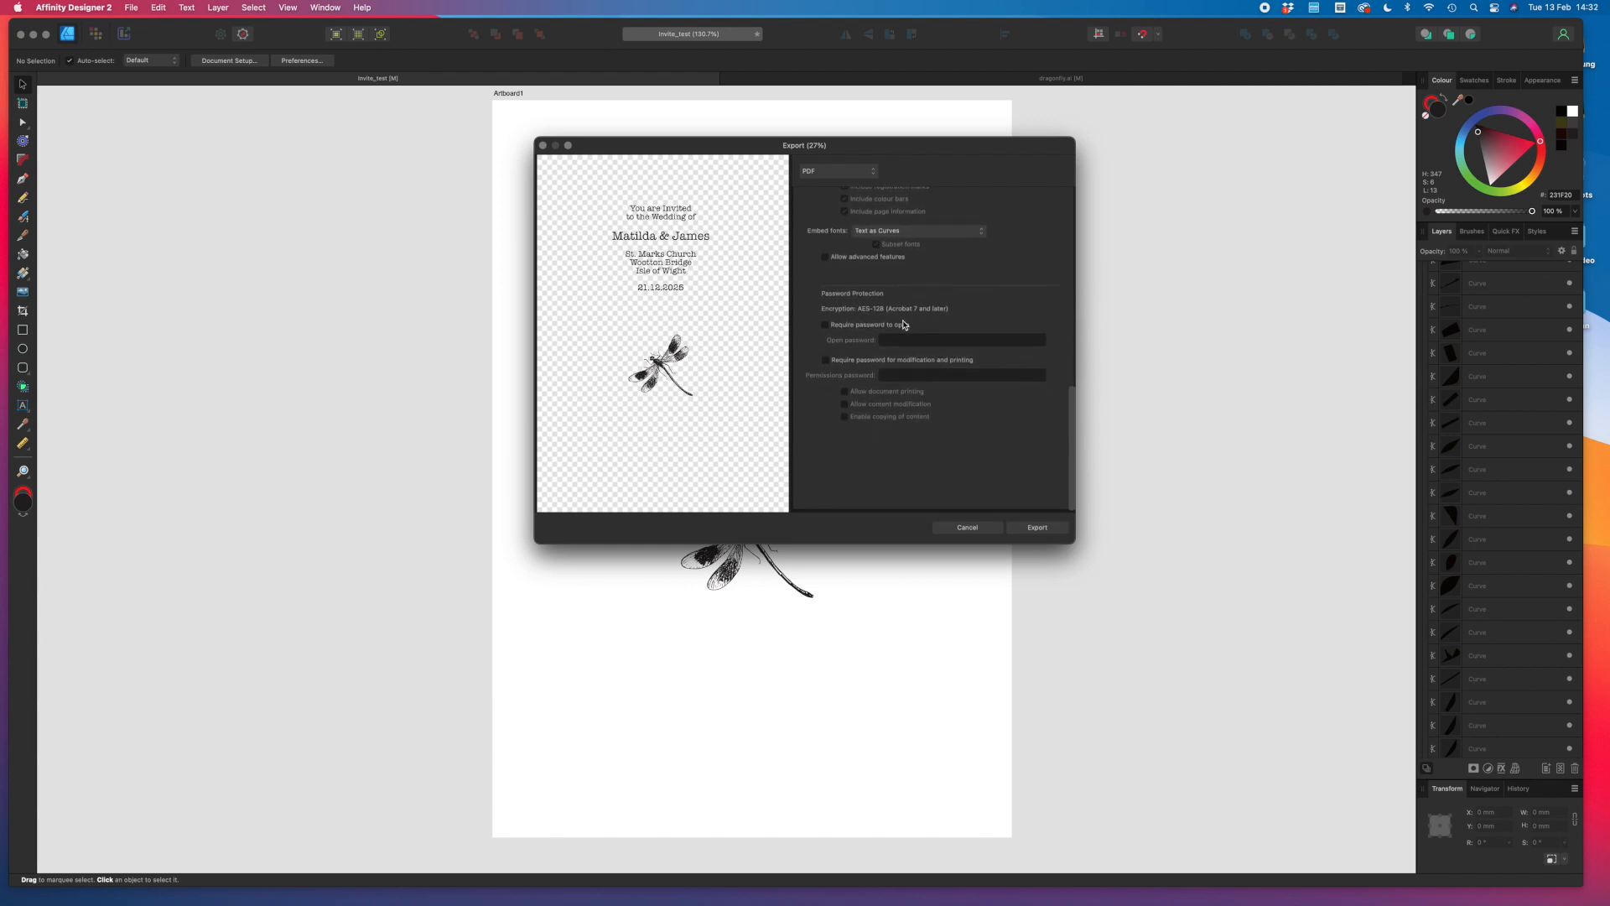
pyautogui.scroll(5, 905, 327)
pyautogui.scroll(7, 900, 334)
pyautogui.scroll(9, 900, 333)
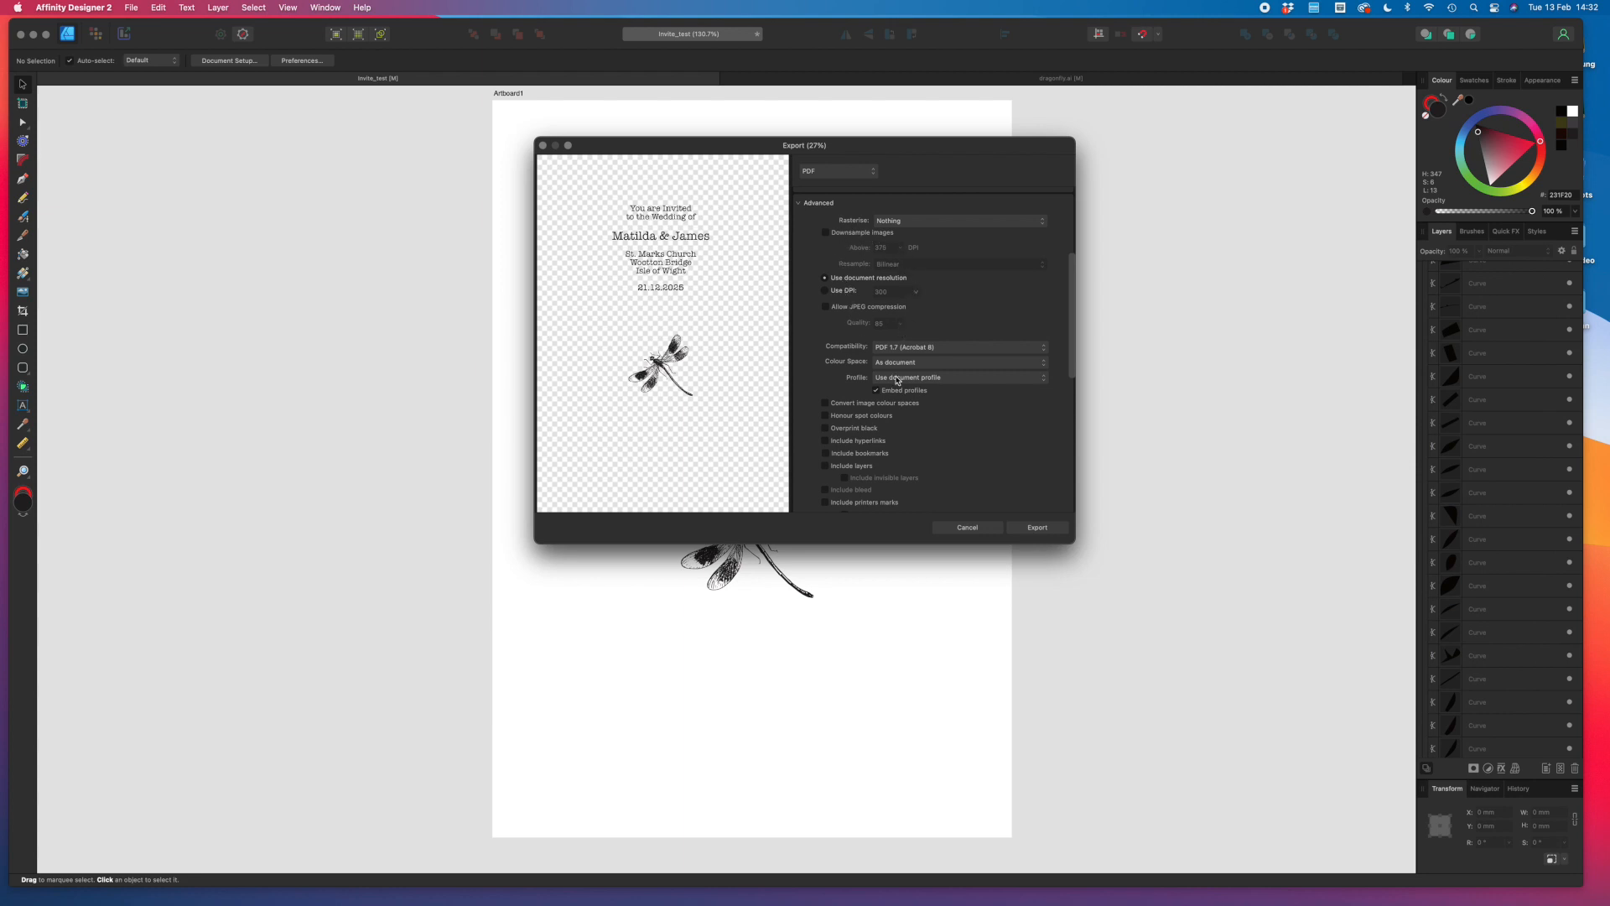
# Export the invitation as the PDF Invite_test in the assets folder, replacing the existing file.
pyautogui.click(1038, 528)
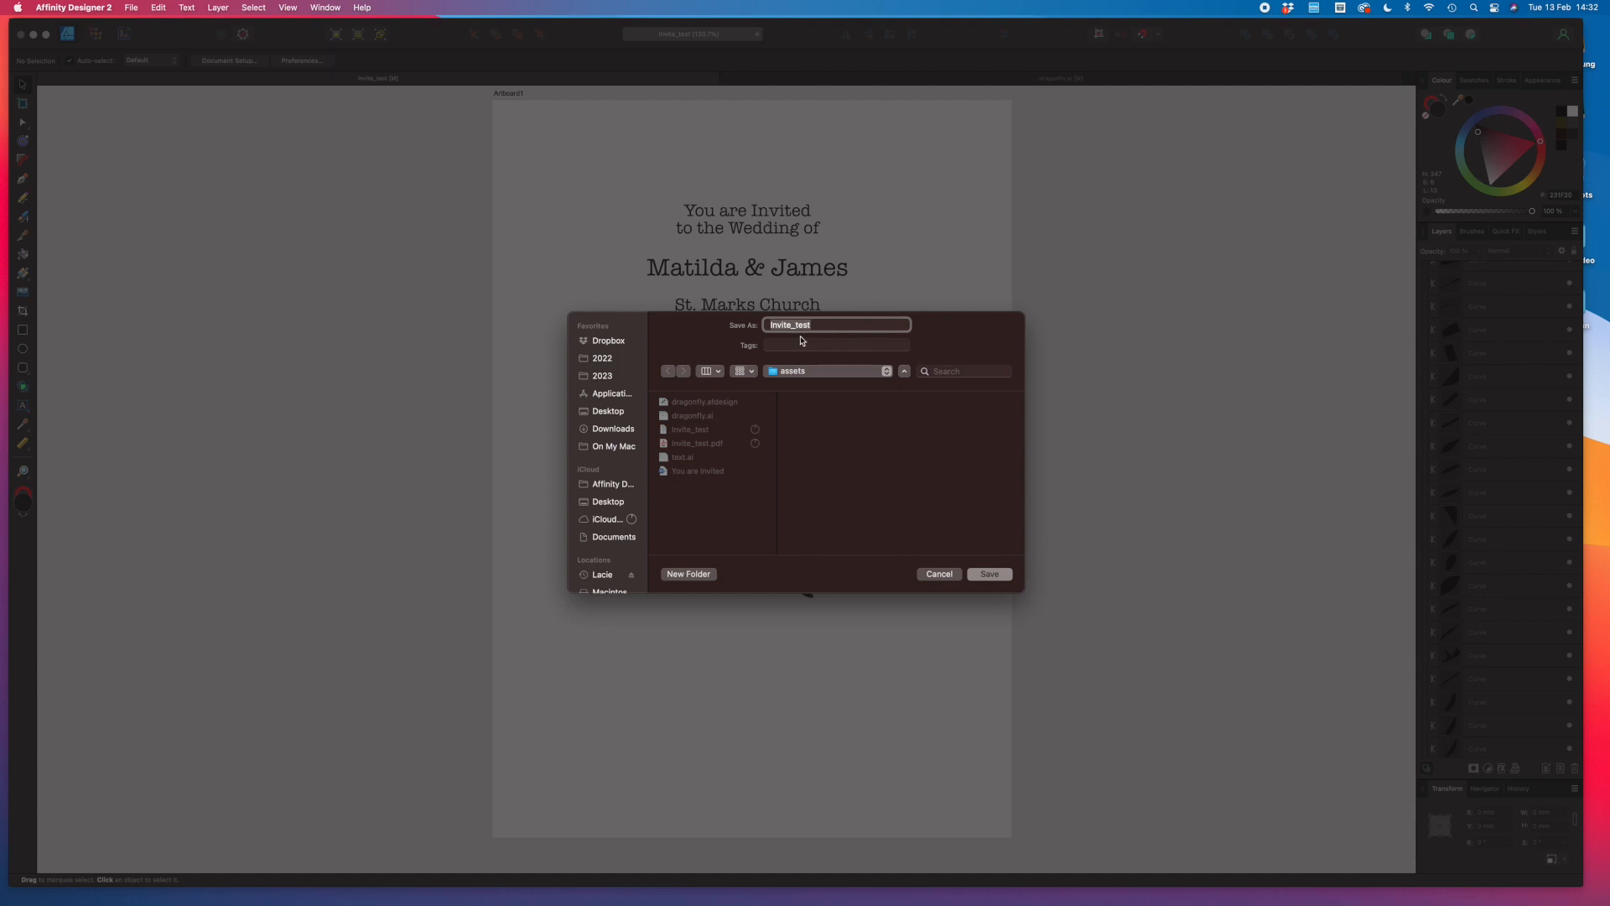
pyautogui.click(985, 578)
pyautogui.click(841, 515)
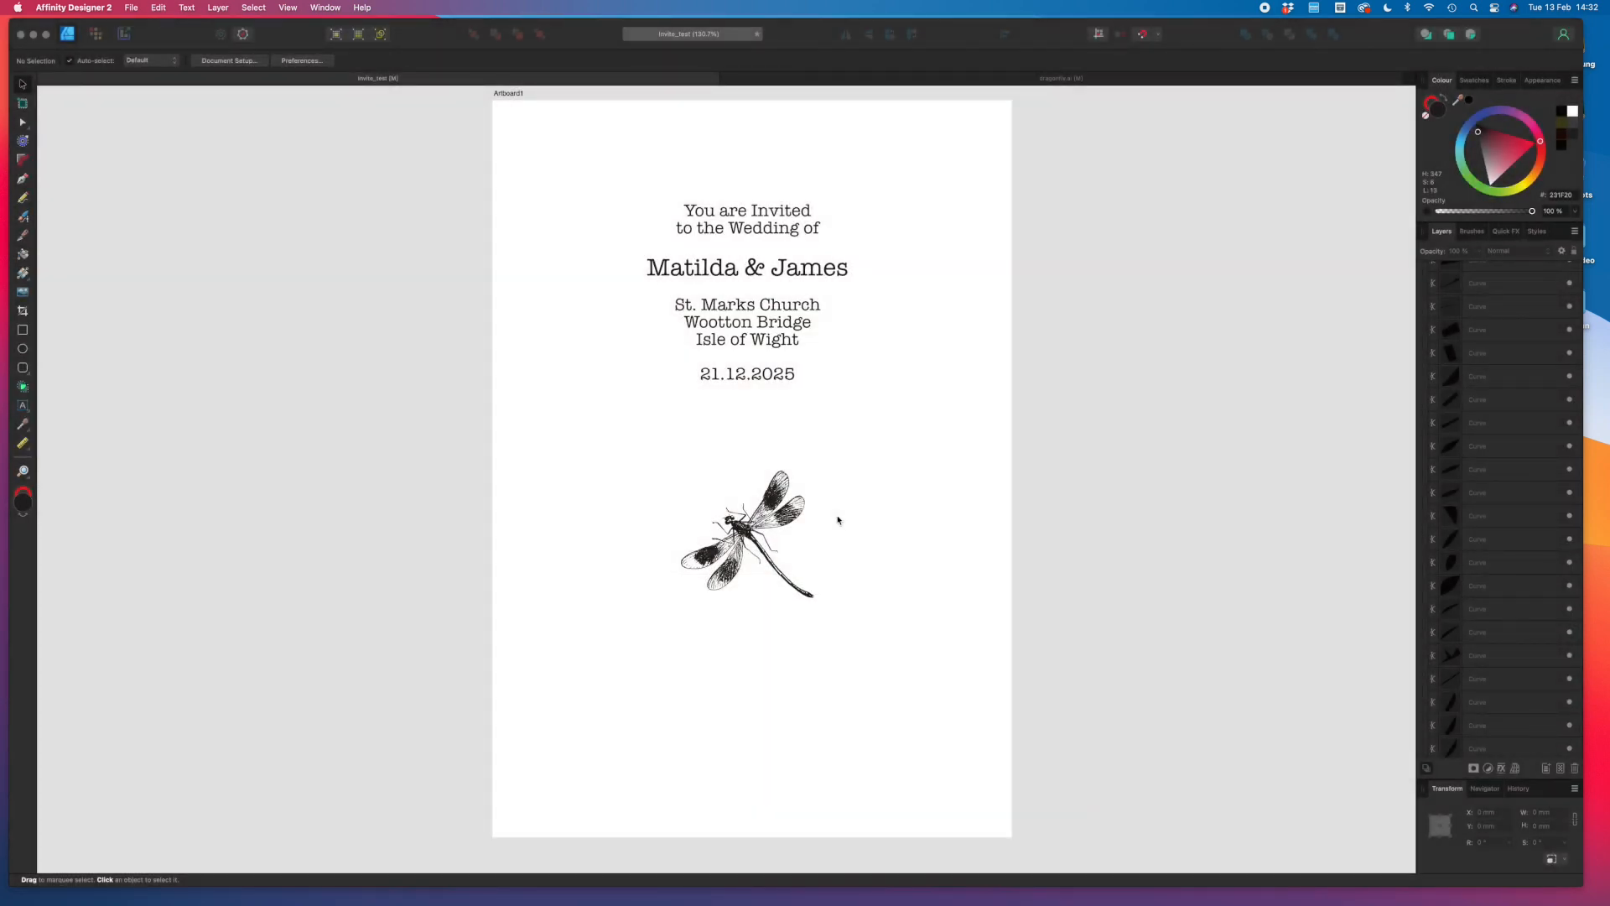
# Switch to Adobe Illustrator and open Invite_test.pdf from the assets folder.
pyautogui.hotkey('ctrl', 'Up')
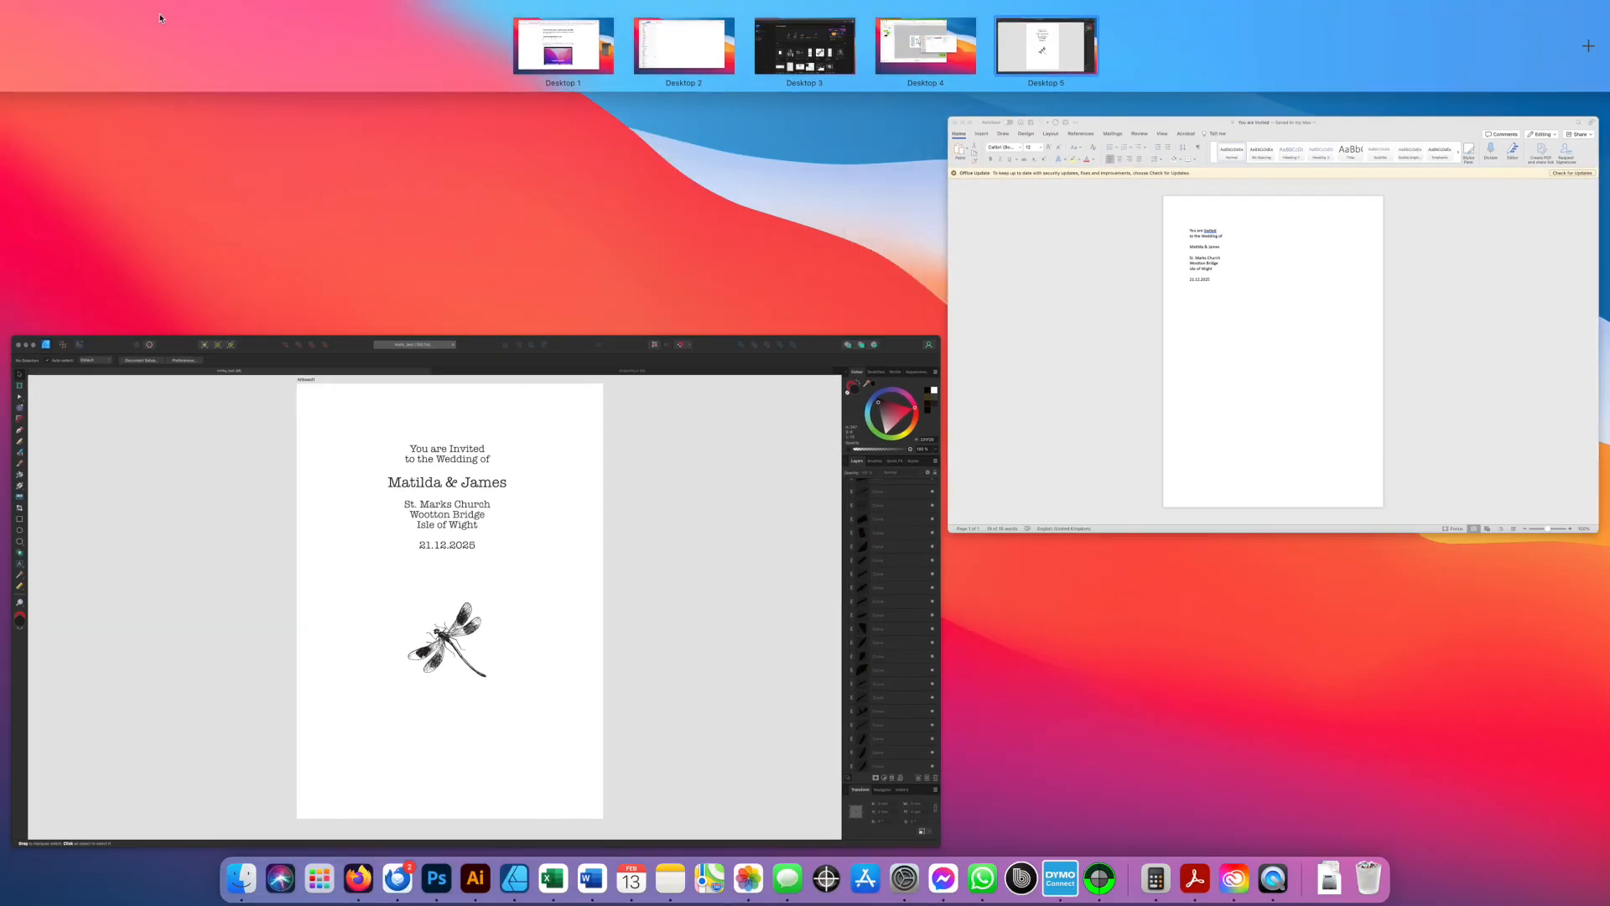
pyautogui.click(788, 46)
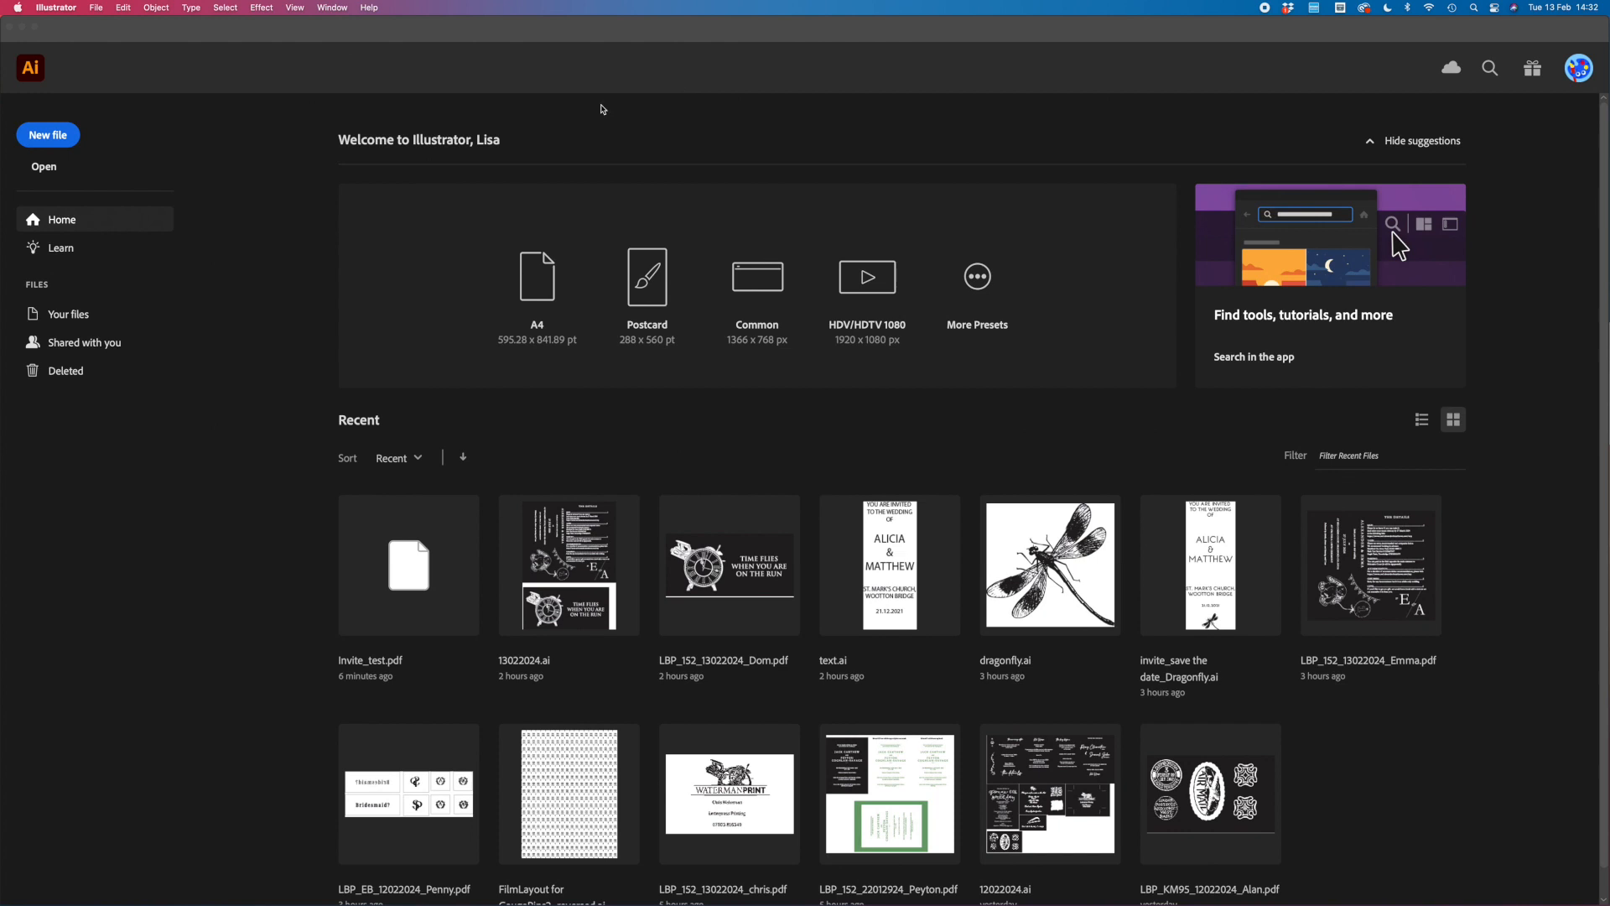
pyautogui.click(97, 9)
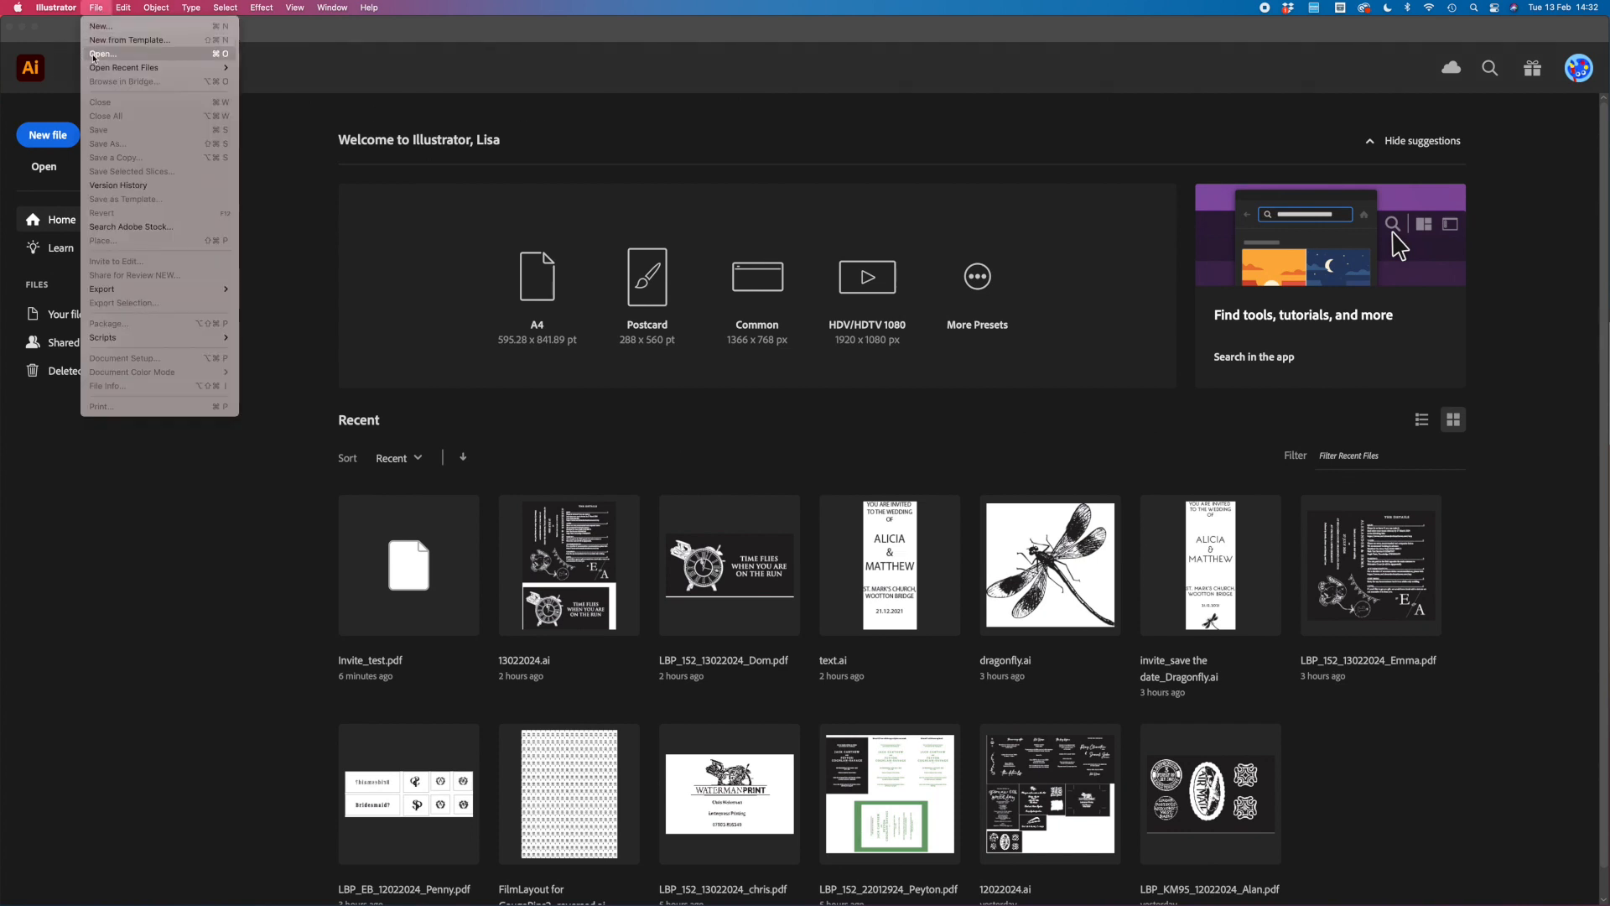
pyautogui.click(93, 55)
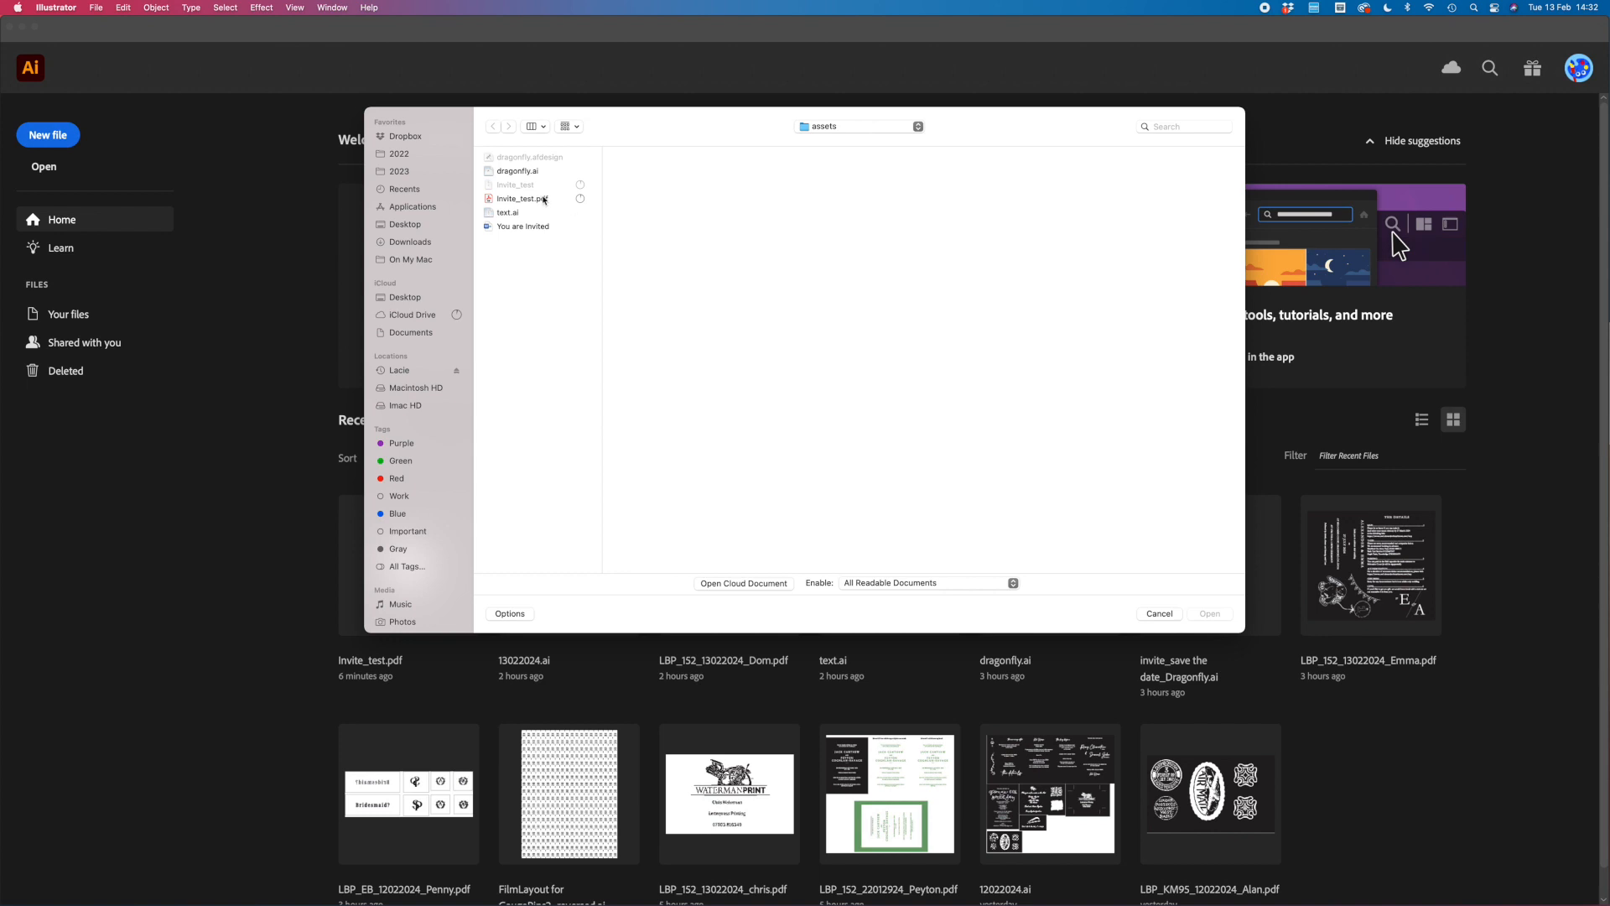
pyautogui.click(544, 200)
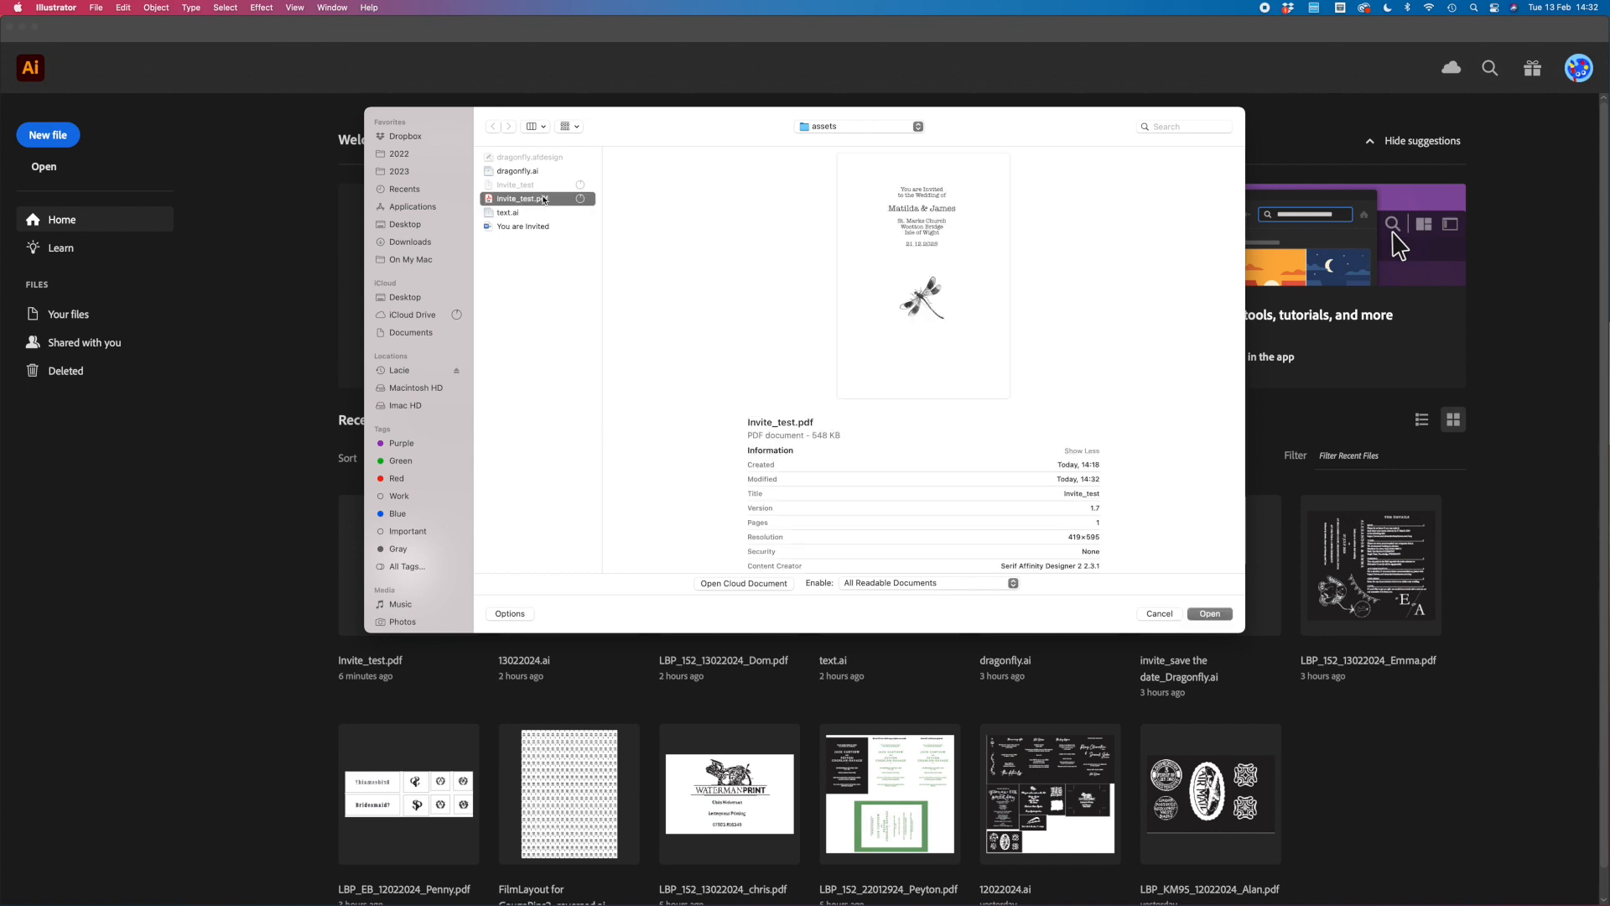
pyautogui.doubleClick(545, 199)
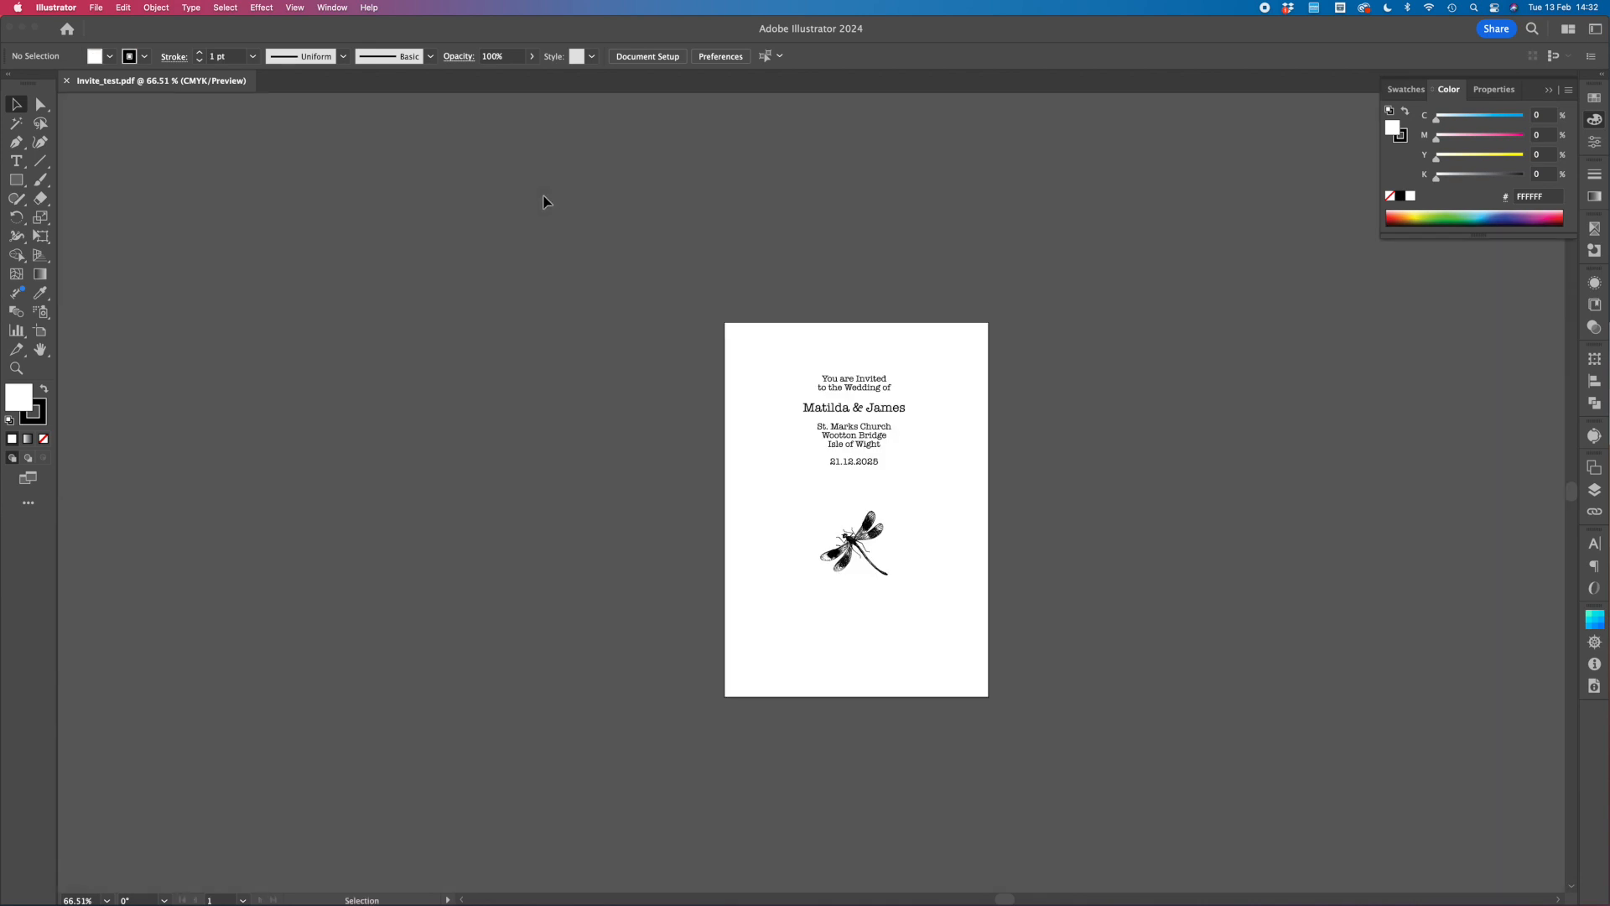
# Select one letter of the invitation and all similar objects to check their CMYK values, and clear the selection.
pyautogui.press('super+equal')
pyautogui.press('super+equal')
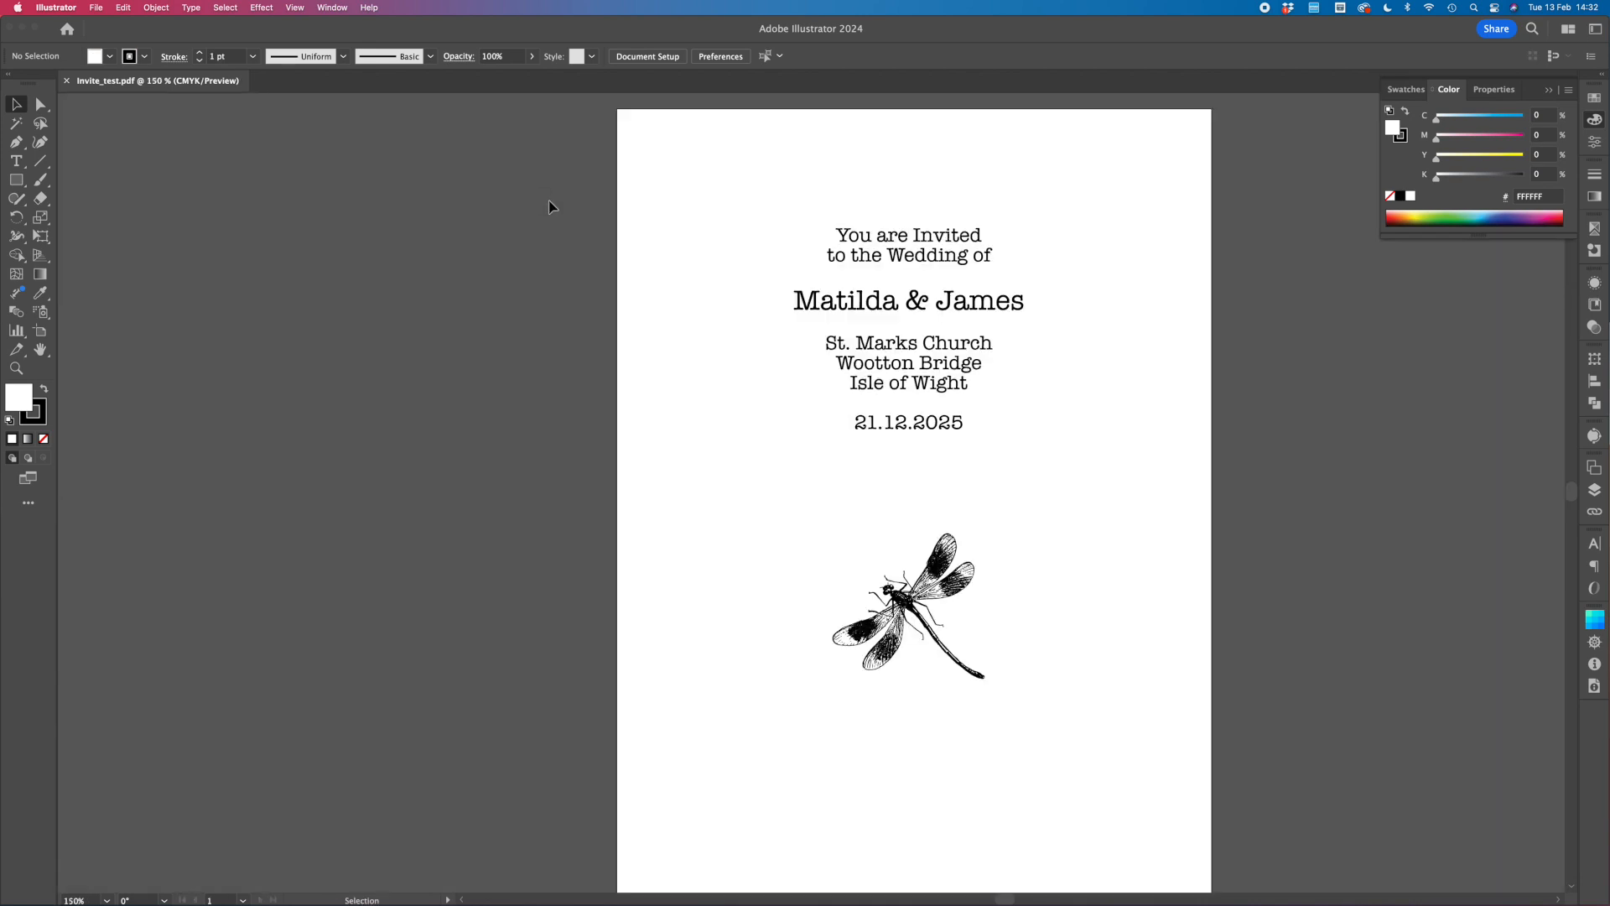
pyautogui.hscroll(3, 549, 206)
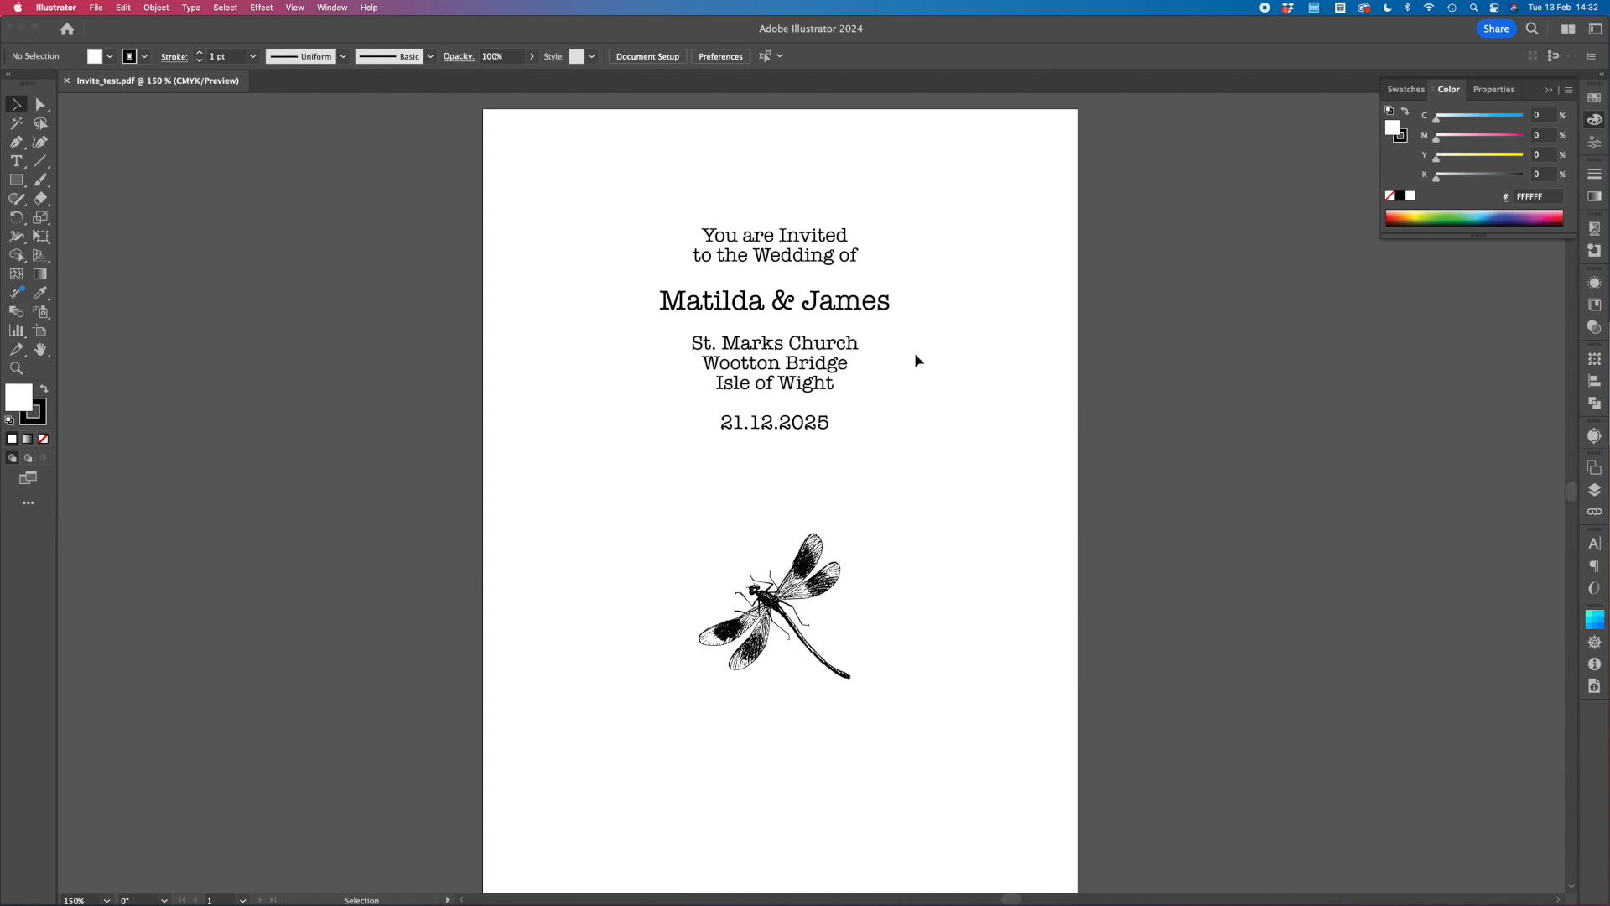
pyautogui.click(835, 268)
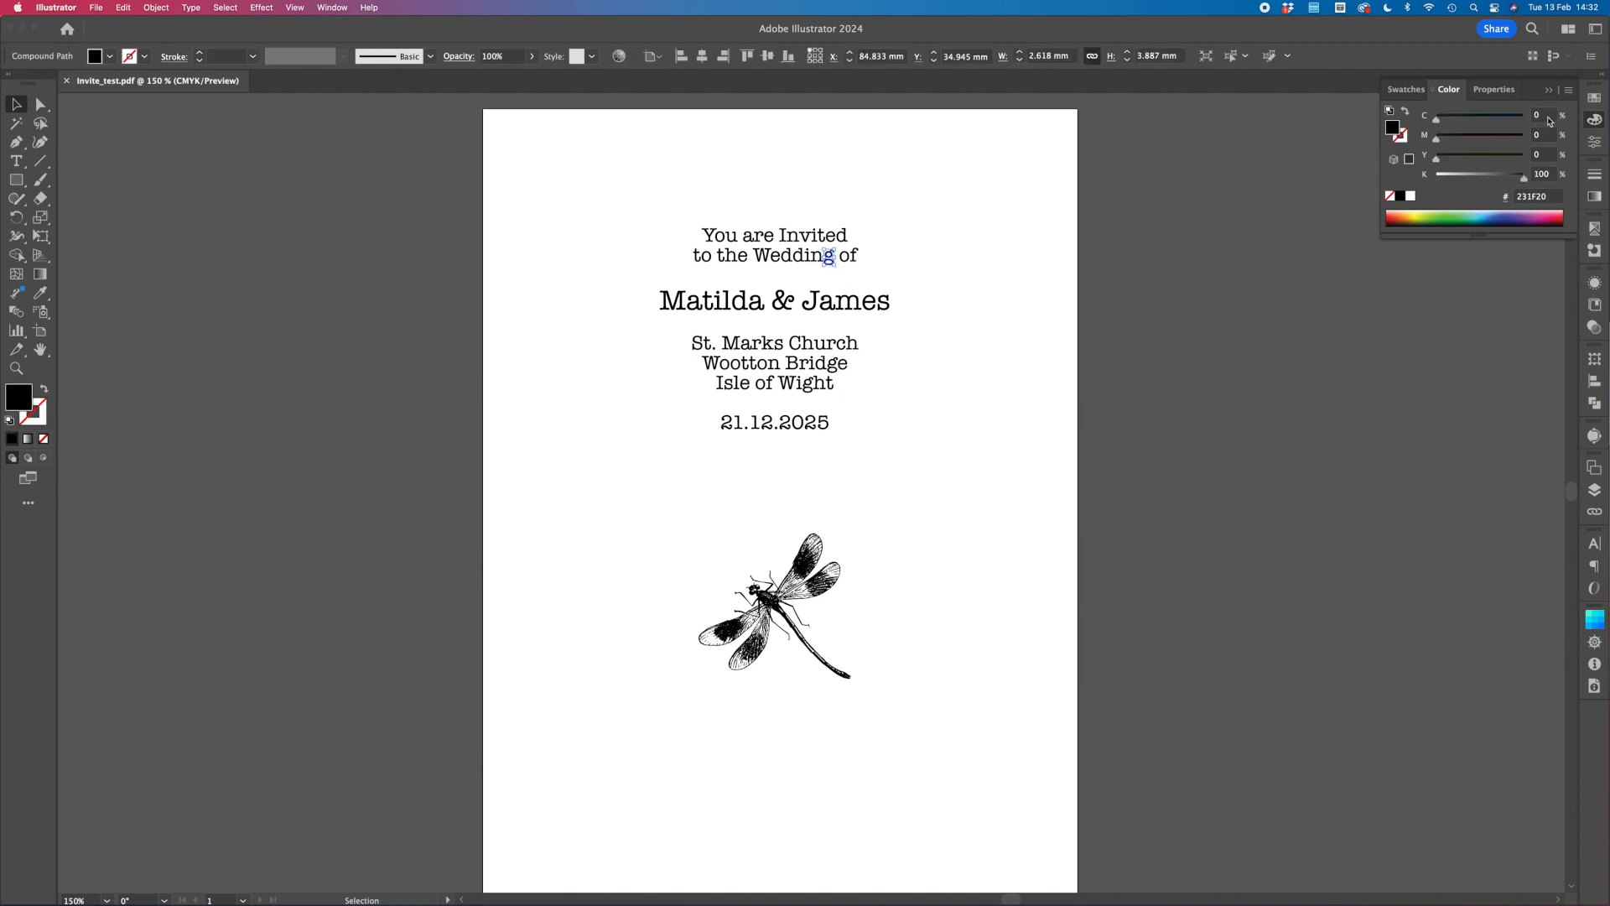
pyautogui.click(1231, 56)
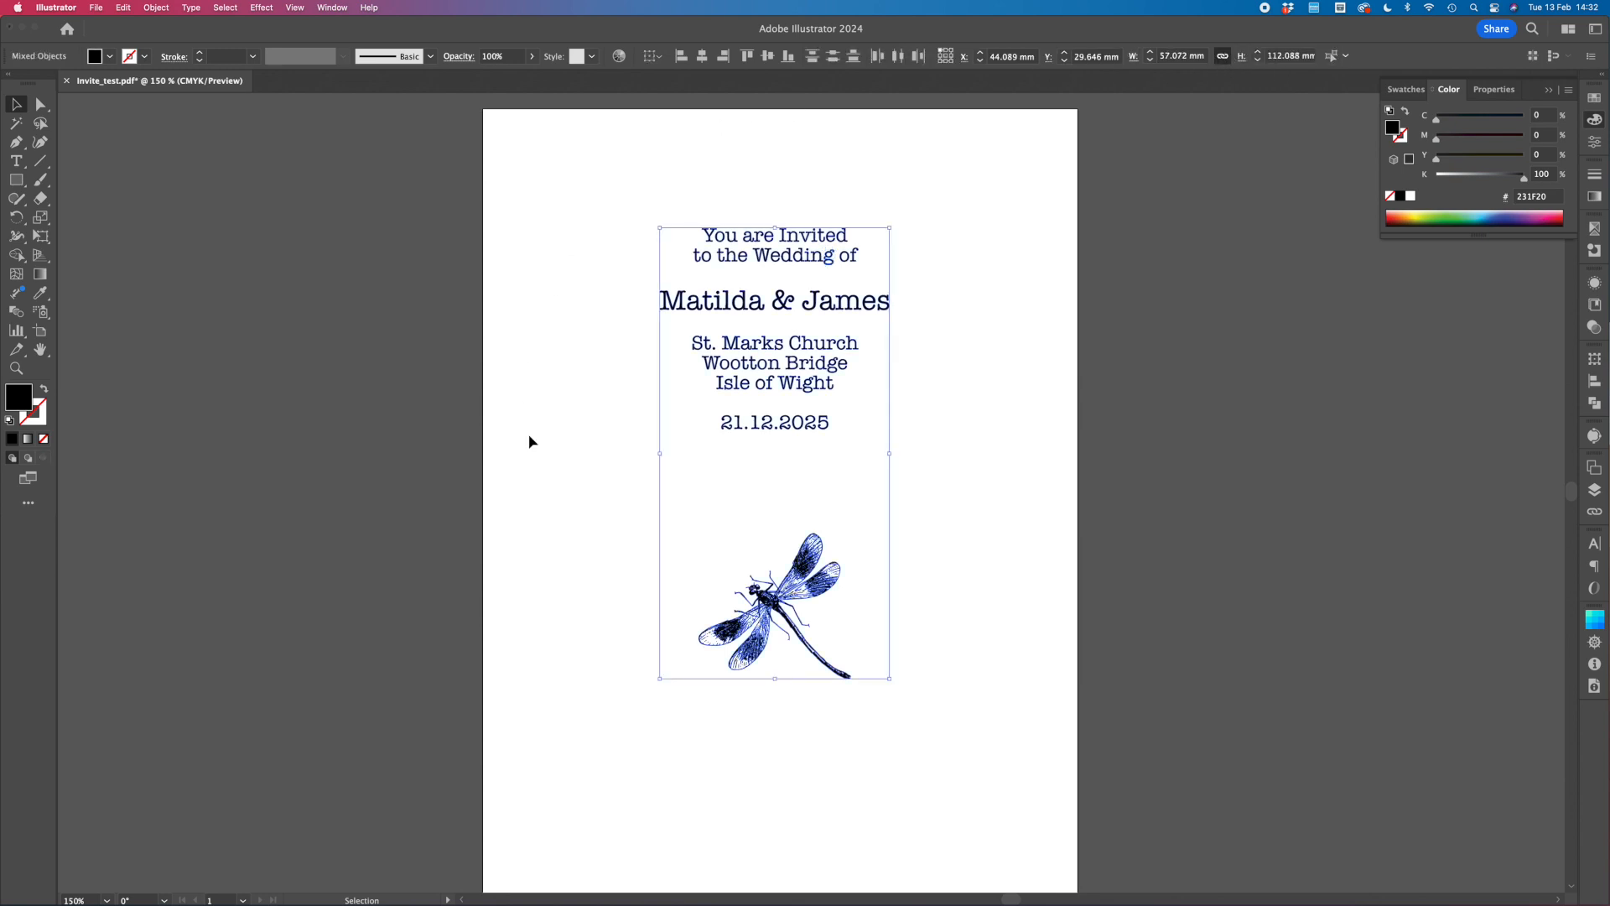
pyautogui.click(979, 399)
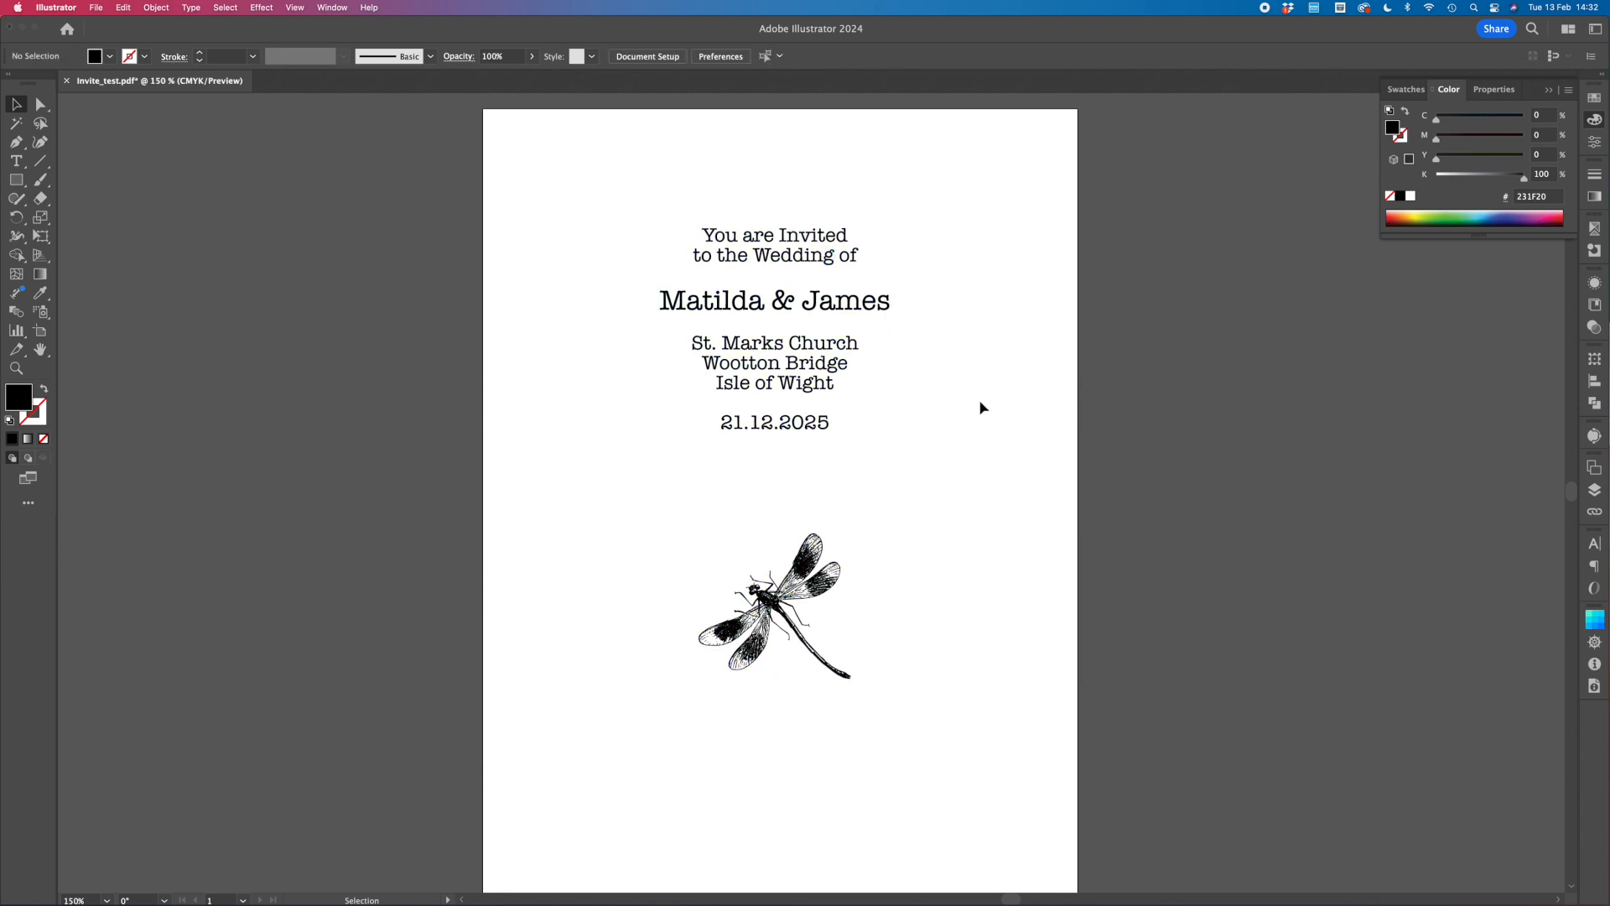